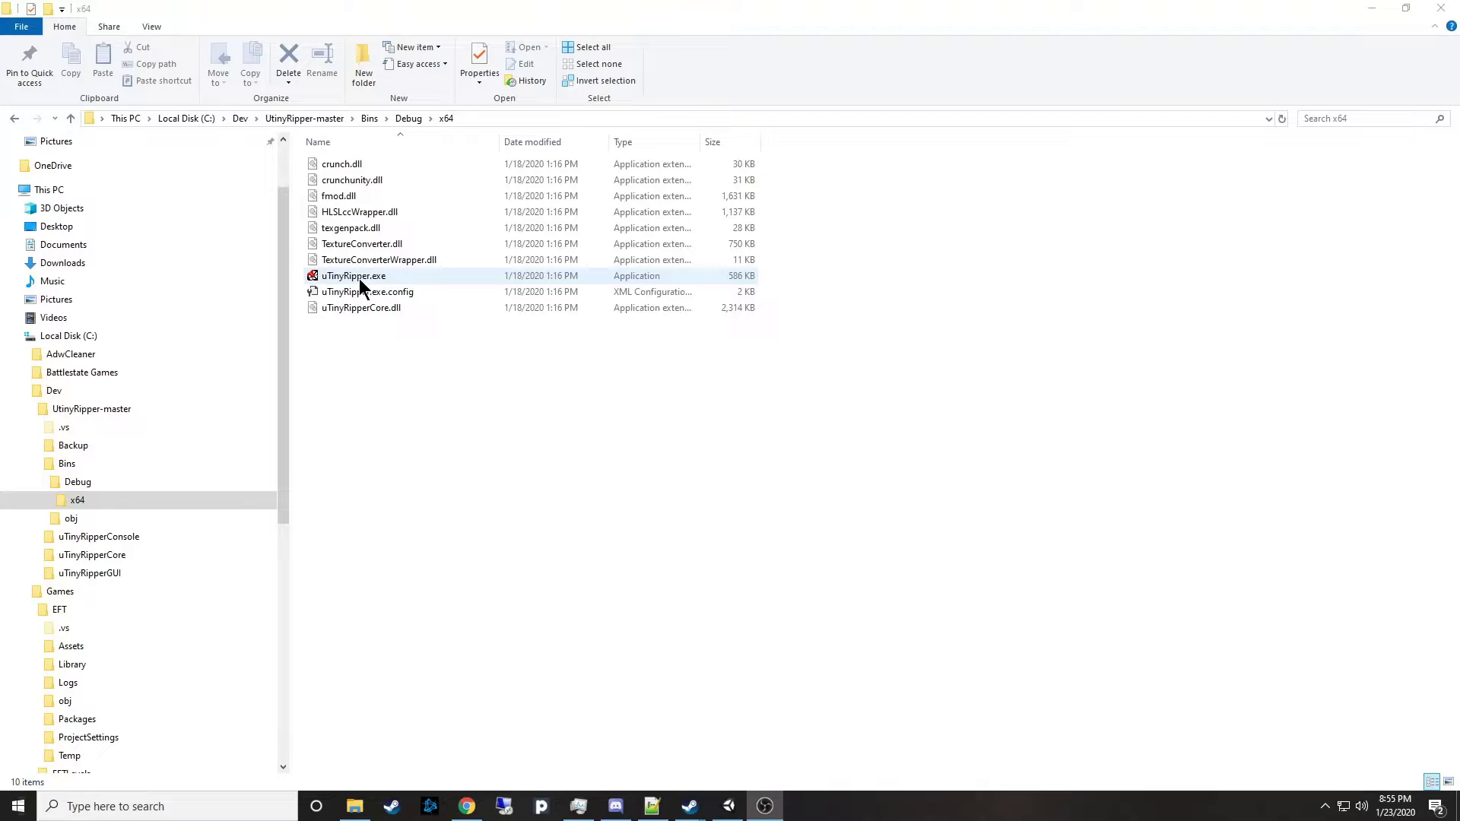
# Launch uTinyRipper.exe, open the EscapeFromTarkov folder under Games, and bring the ripper window back in front.
pyautogui.doubleClick(359, 278)
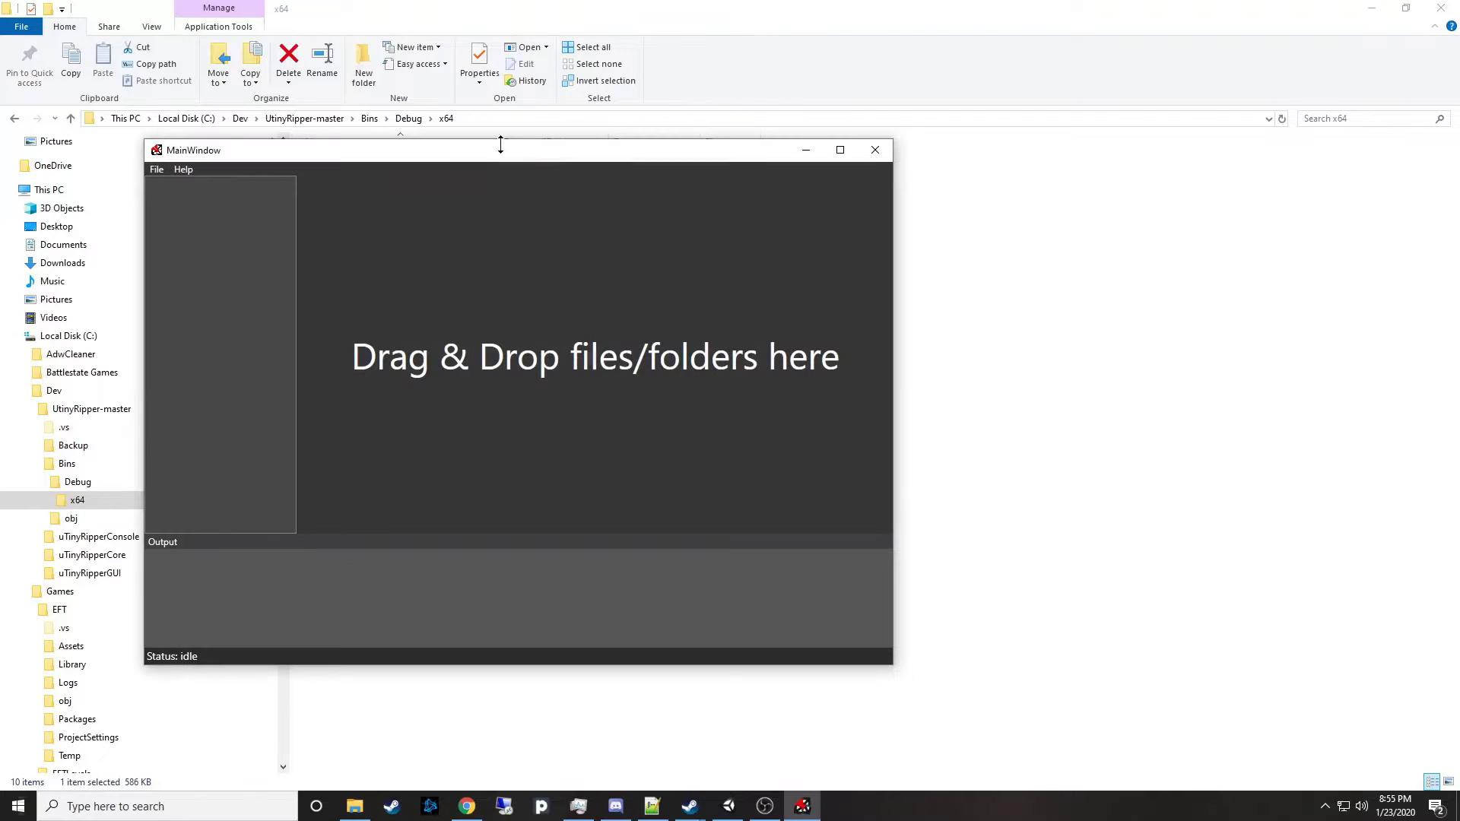
pyautogui.moveTo(498, 150); pyautogui.dragTo(784, 134)
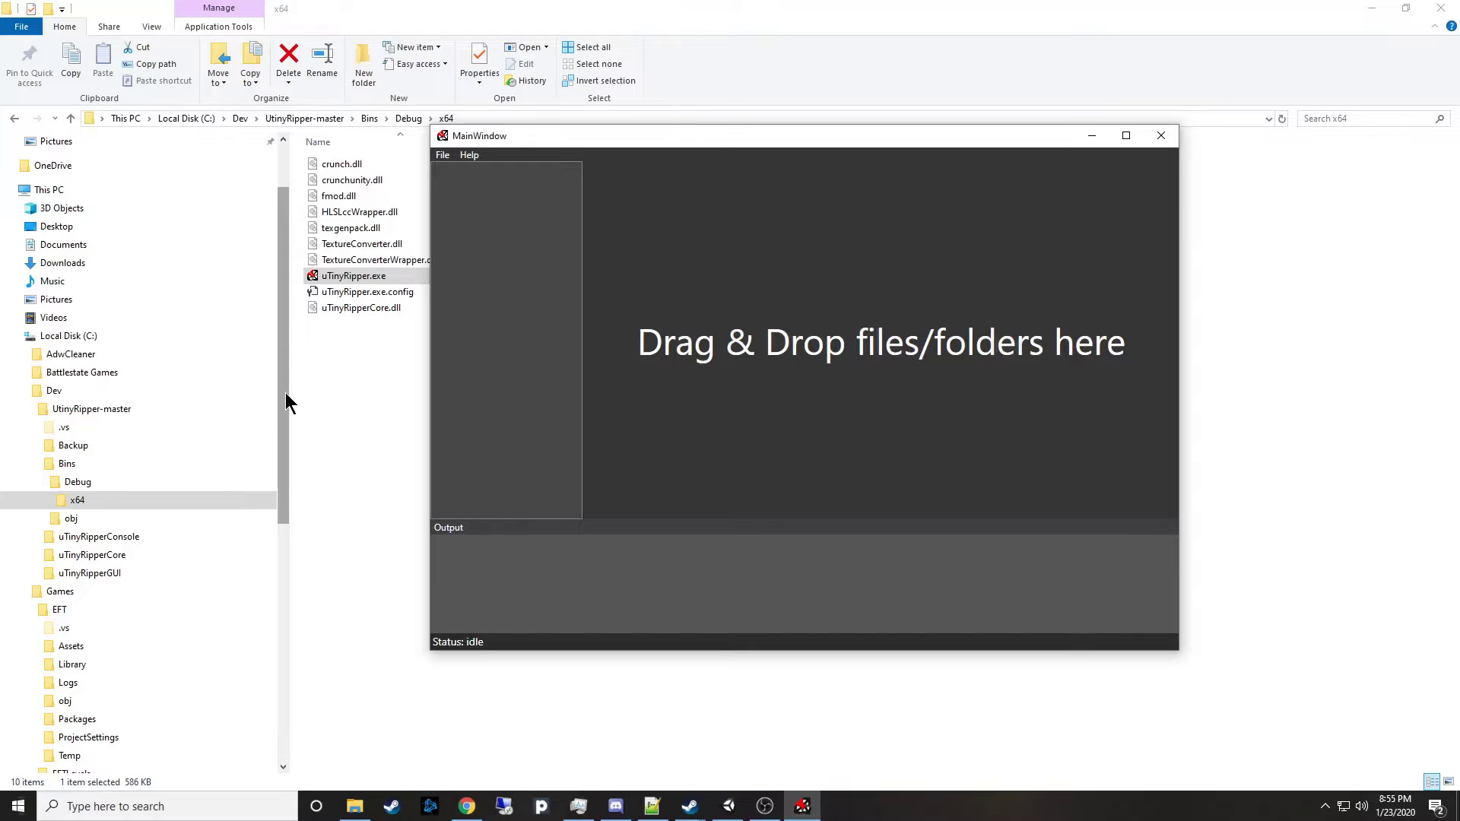
pyautogui.moveTo(284, 392); pyautogui.dragTo(284, 520)
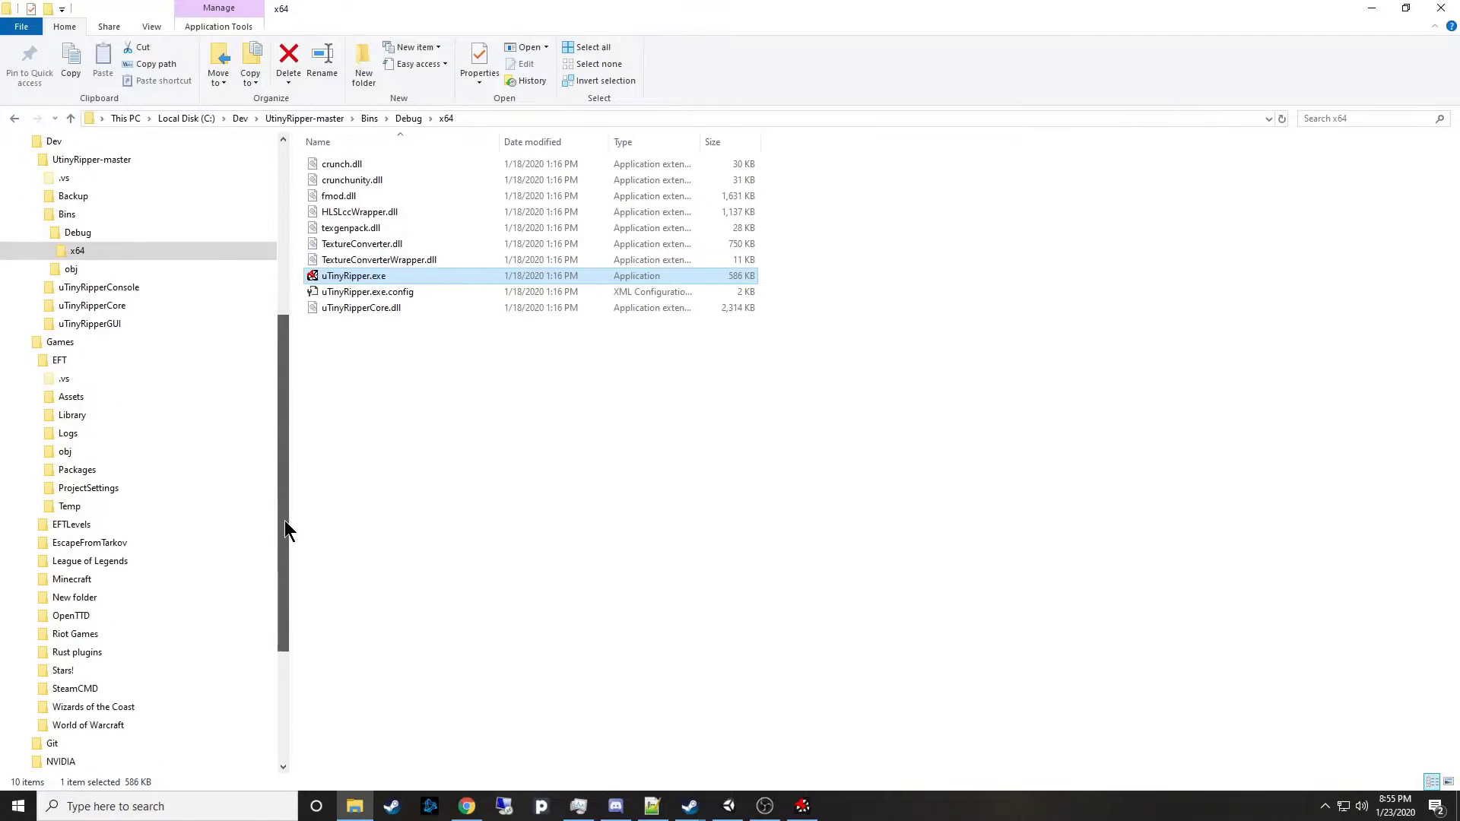
pyautogui.click(143, 542)
pyautogui.click(802, 806)
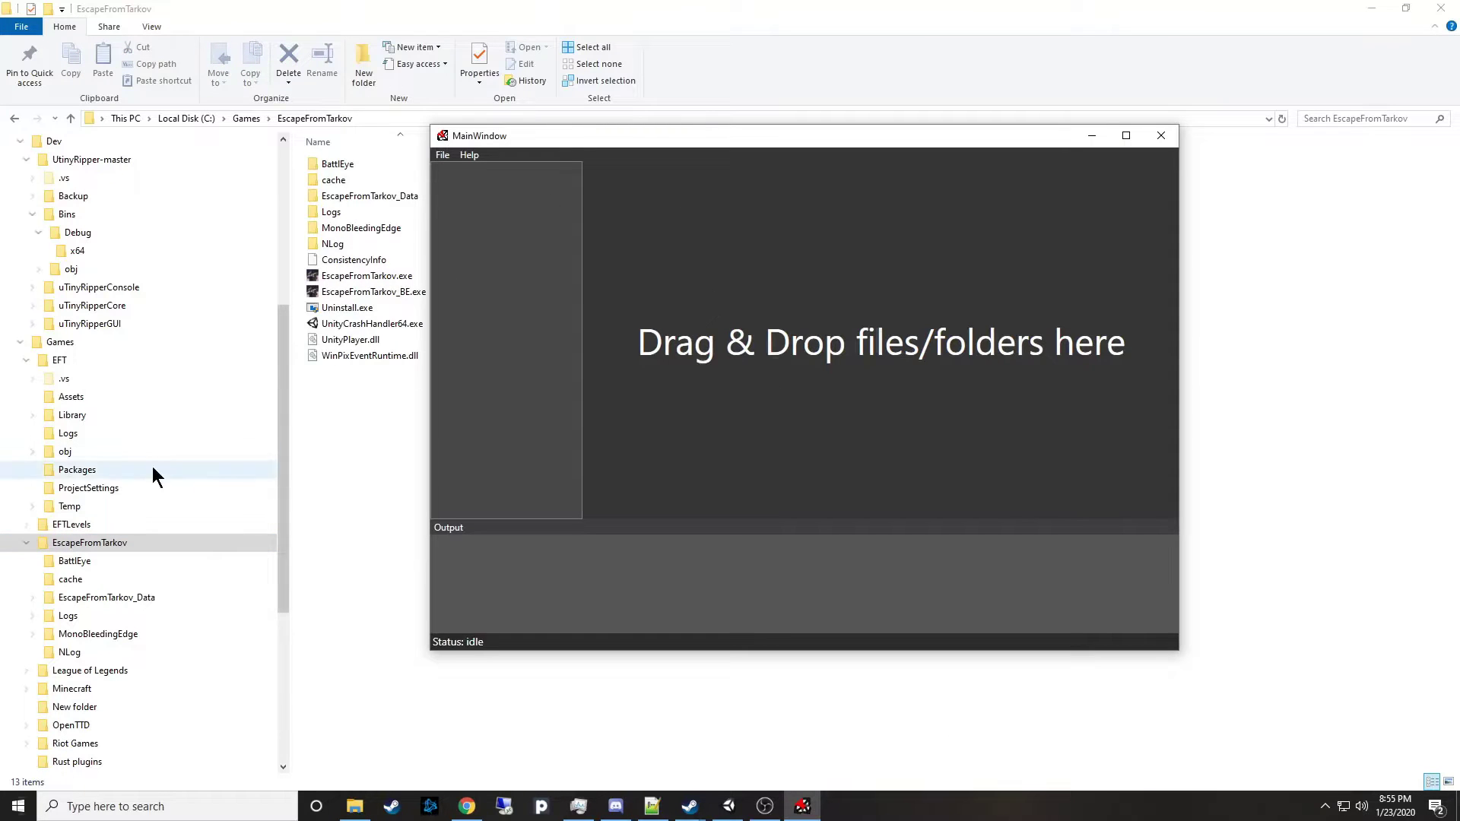
# Locate uTinyRipper.exe in the Bins\Debug\x64 folder again and bring its running window to the front.
pyautogui.click(160, 295)
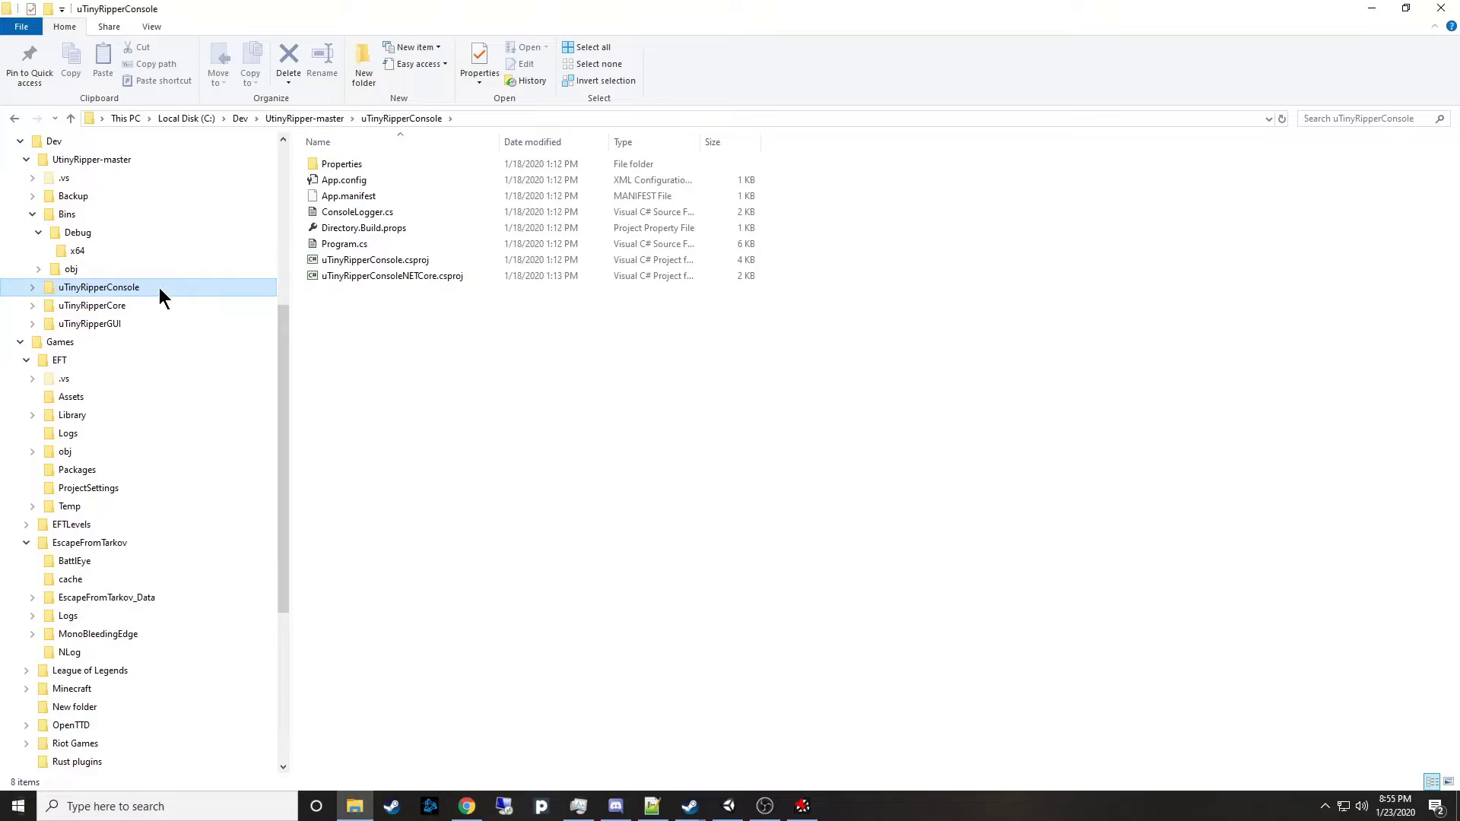
pyautogui.click(157, 257)
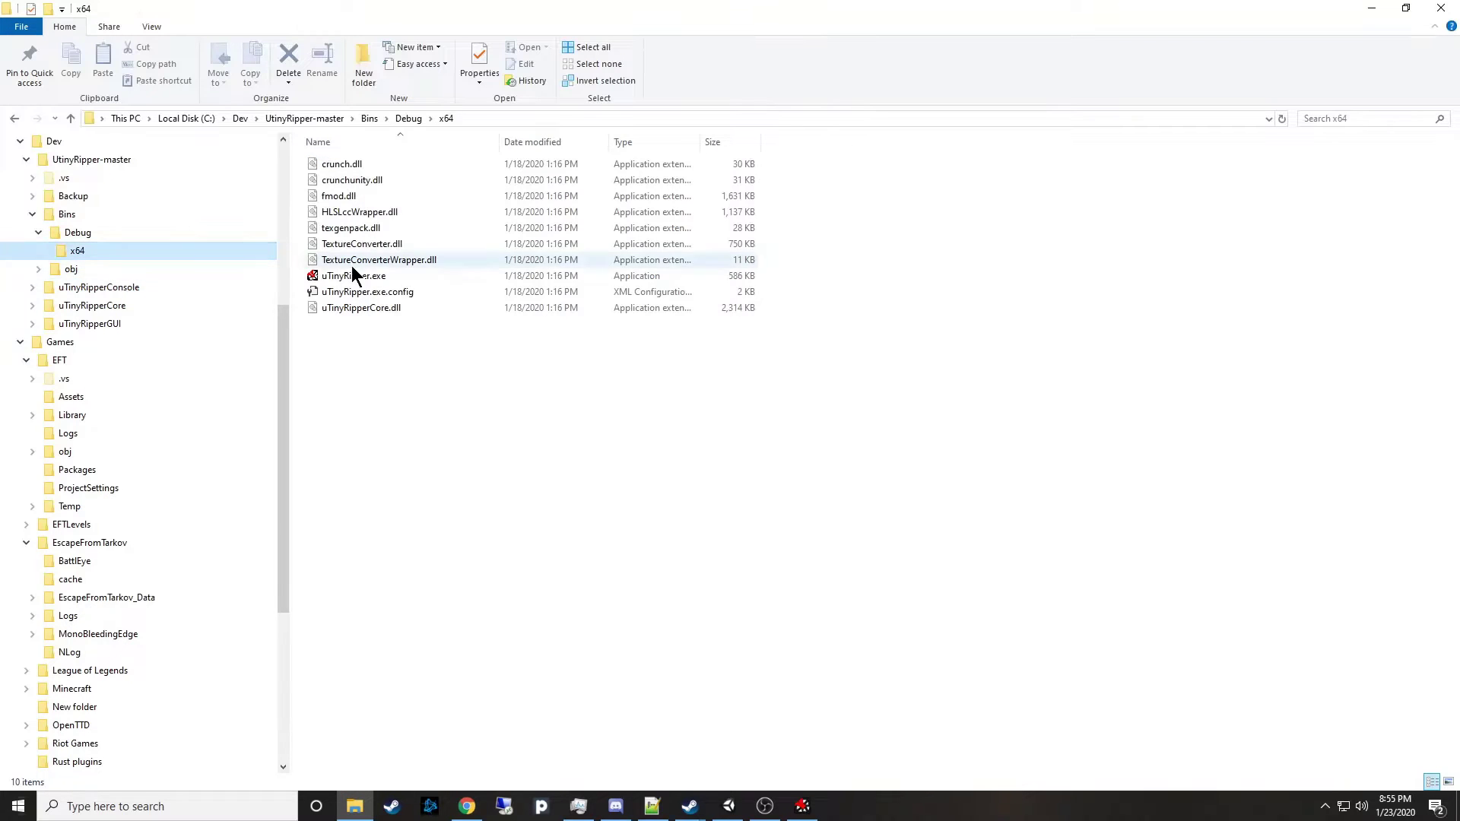
pyautogui.click(408, 281)
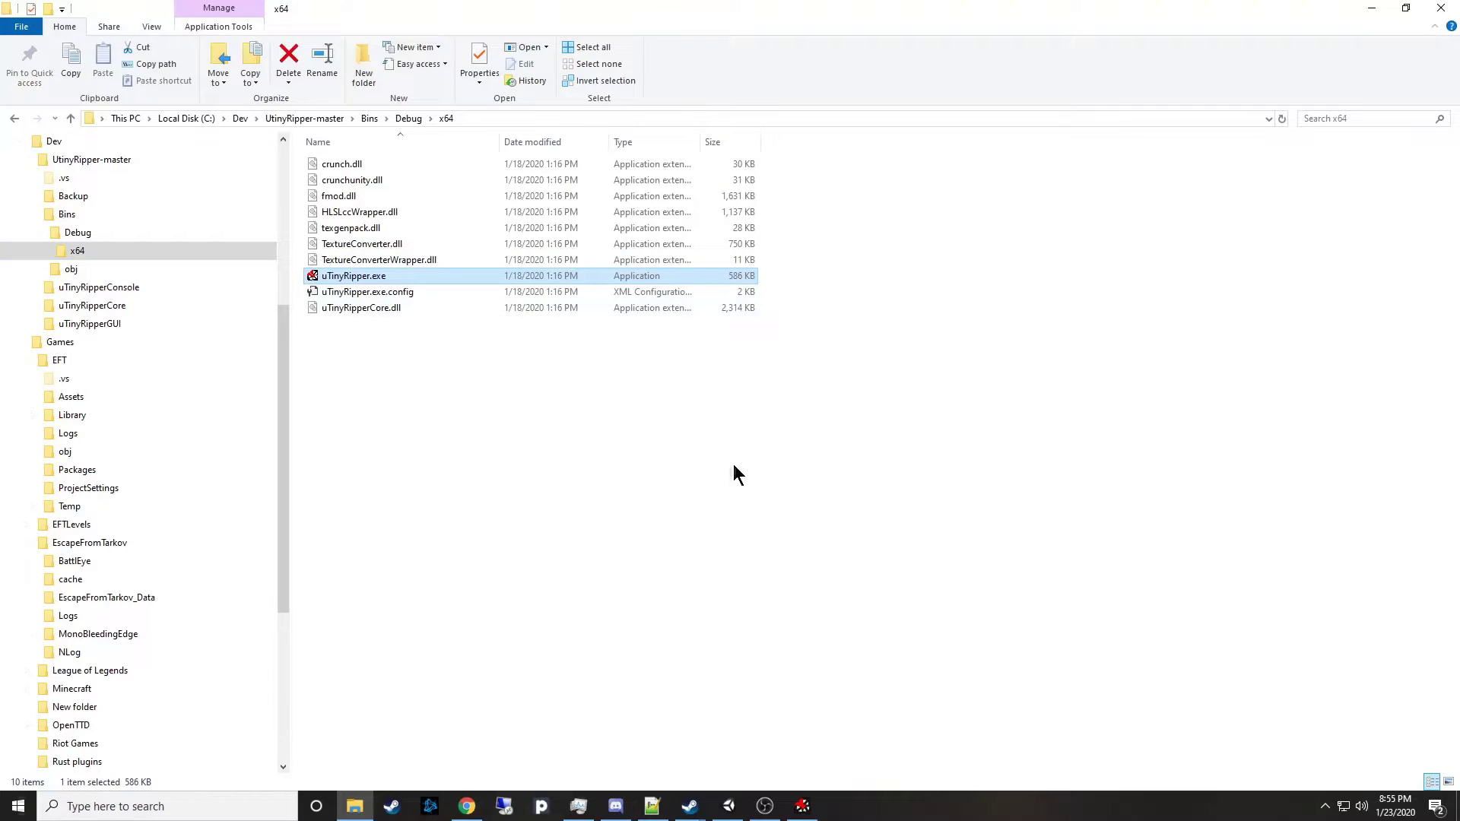
pyautogui.click(802, 808)
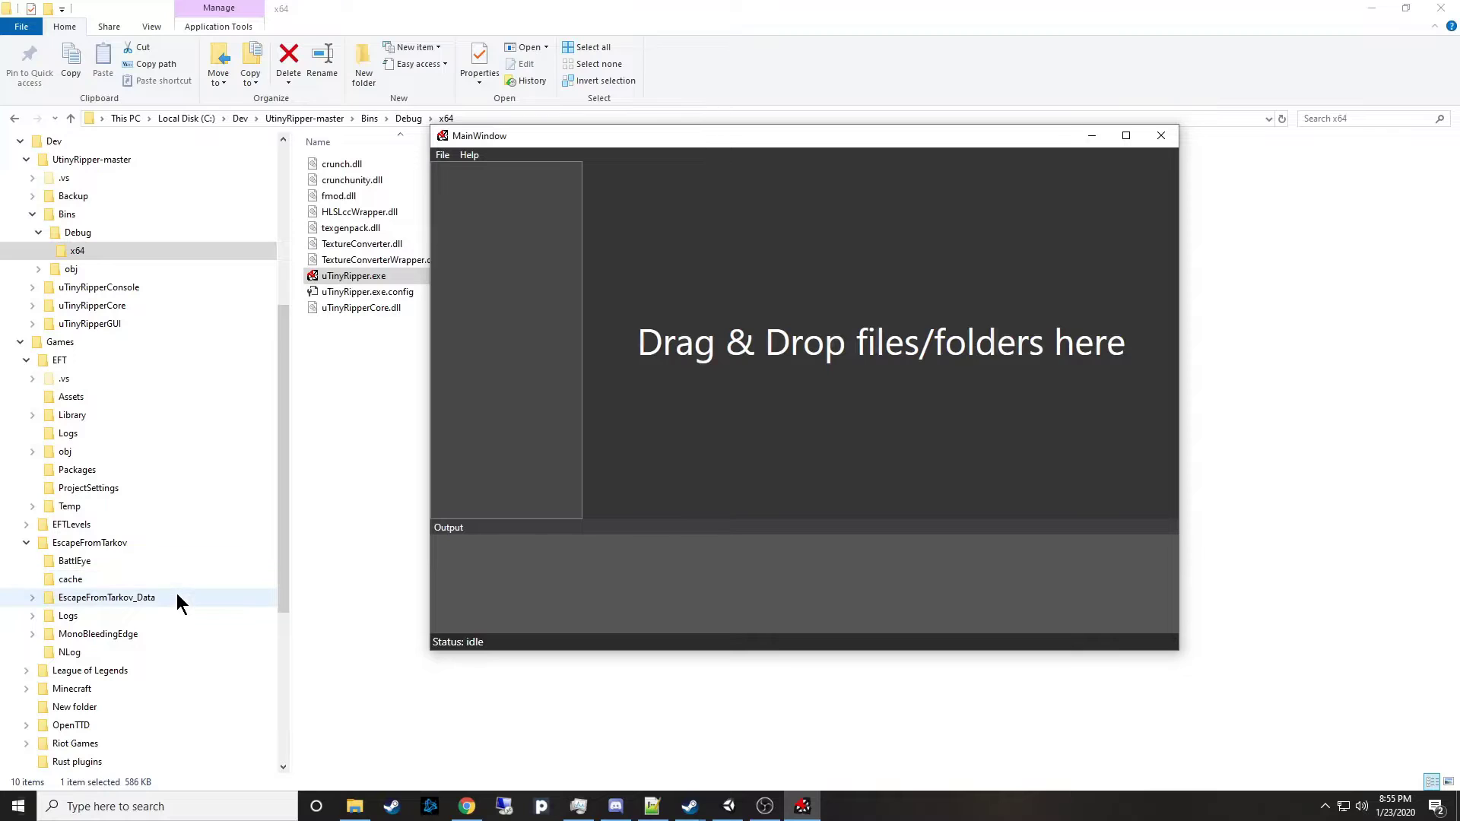
# Open the EscapeFromTarkov_Data folder inside C:\Games\EscapeFromTarkov.
pyautogui.click(166, 538)
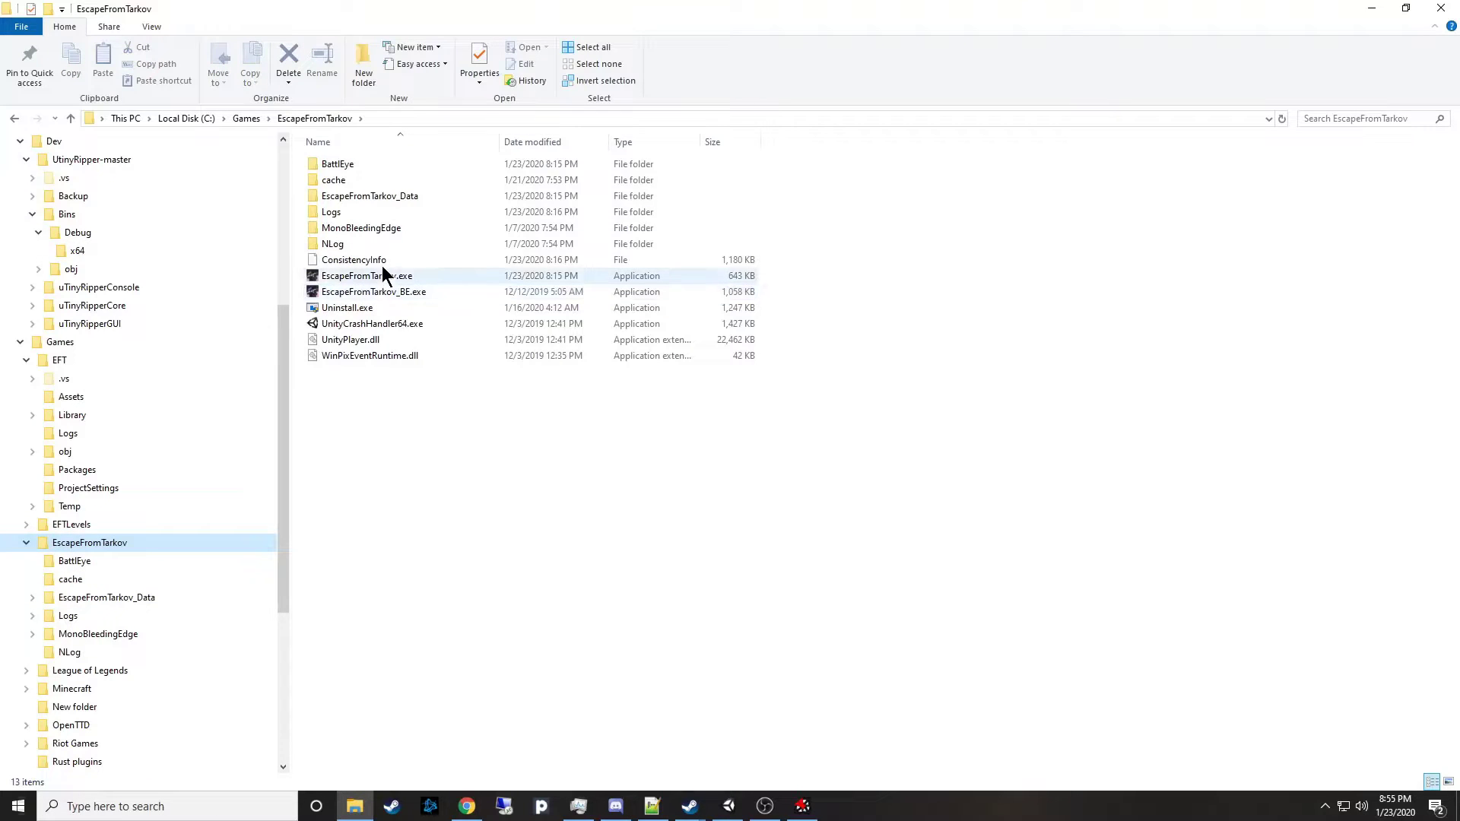
pyautogui.doubleClick(401, 195)
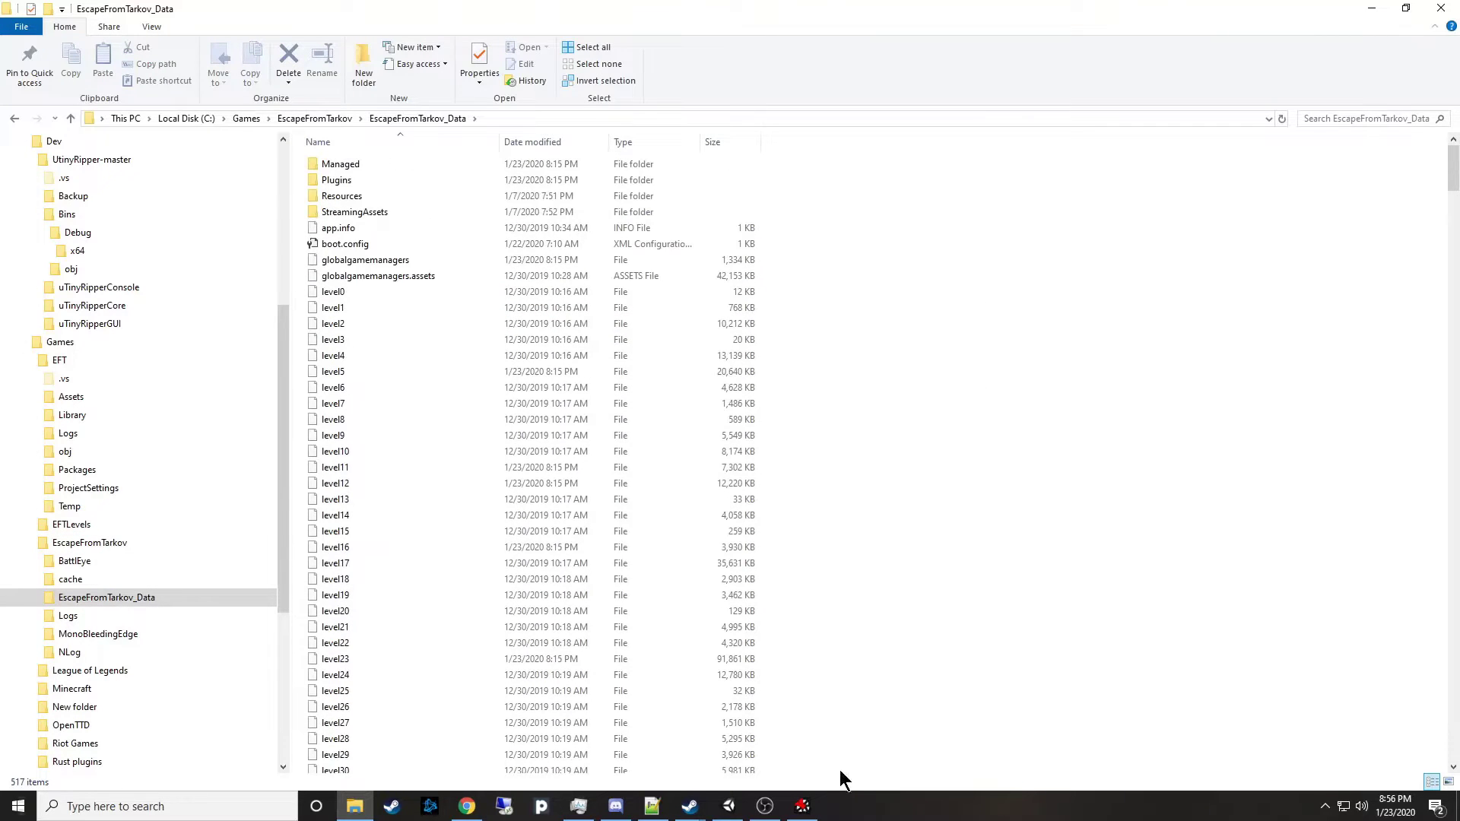
pyautogui.click(802, 806)
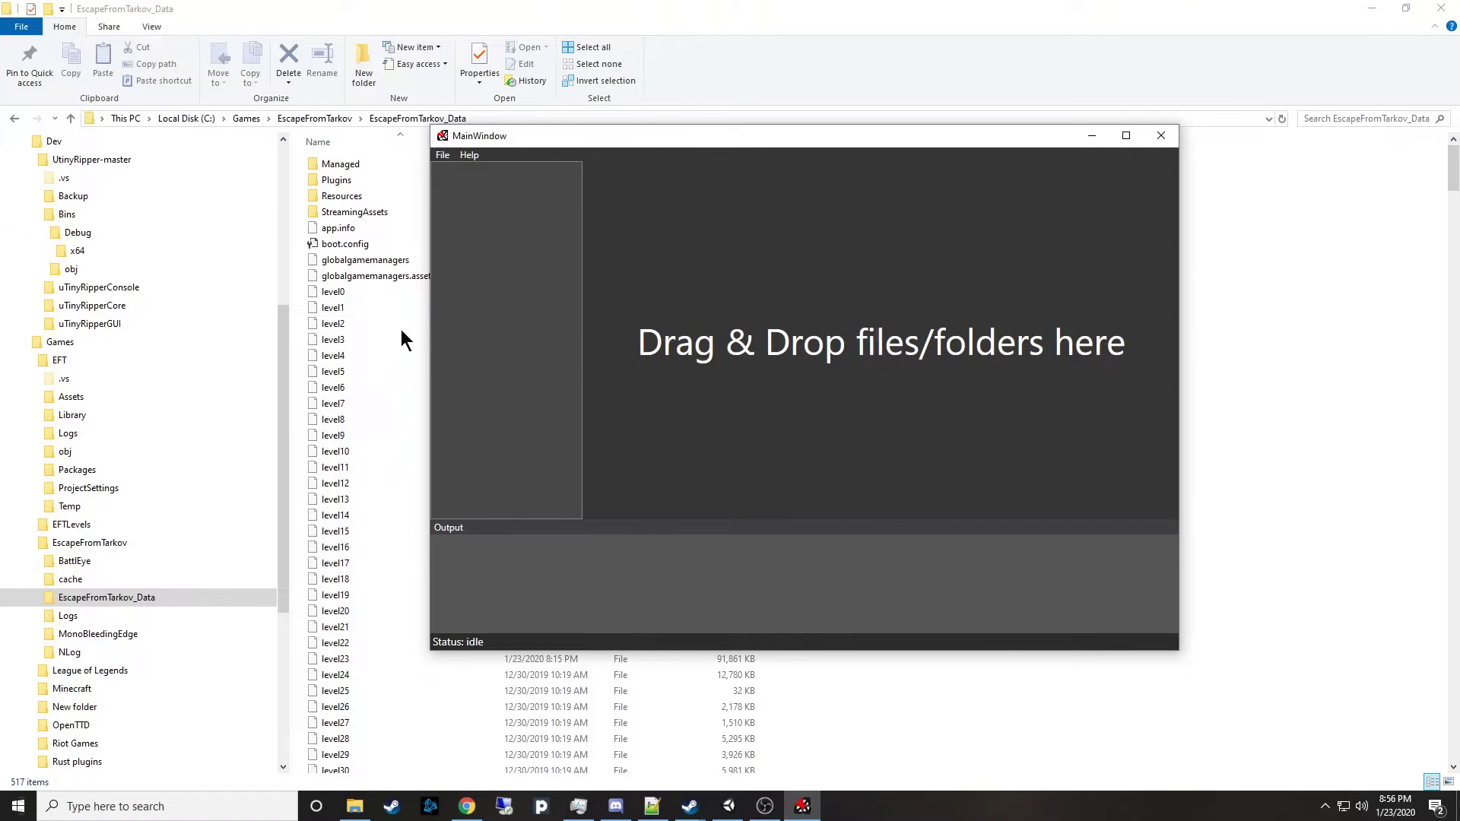
pyautogui.moveTo(336, 327); pyautogui.dragTo(485, 364)
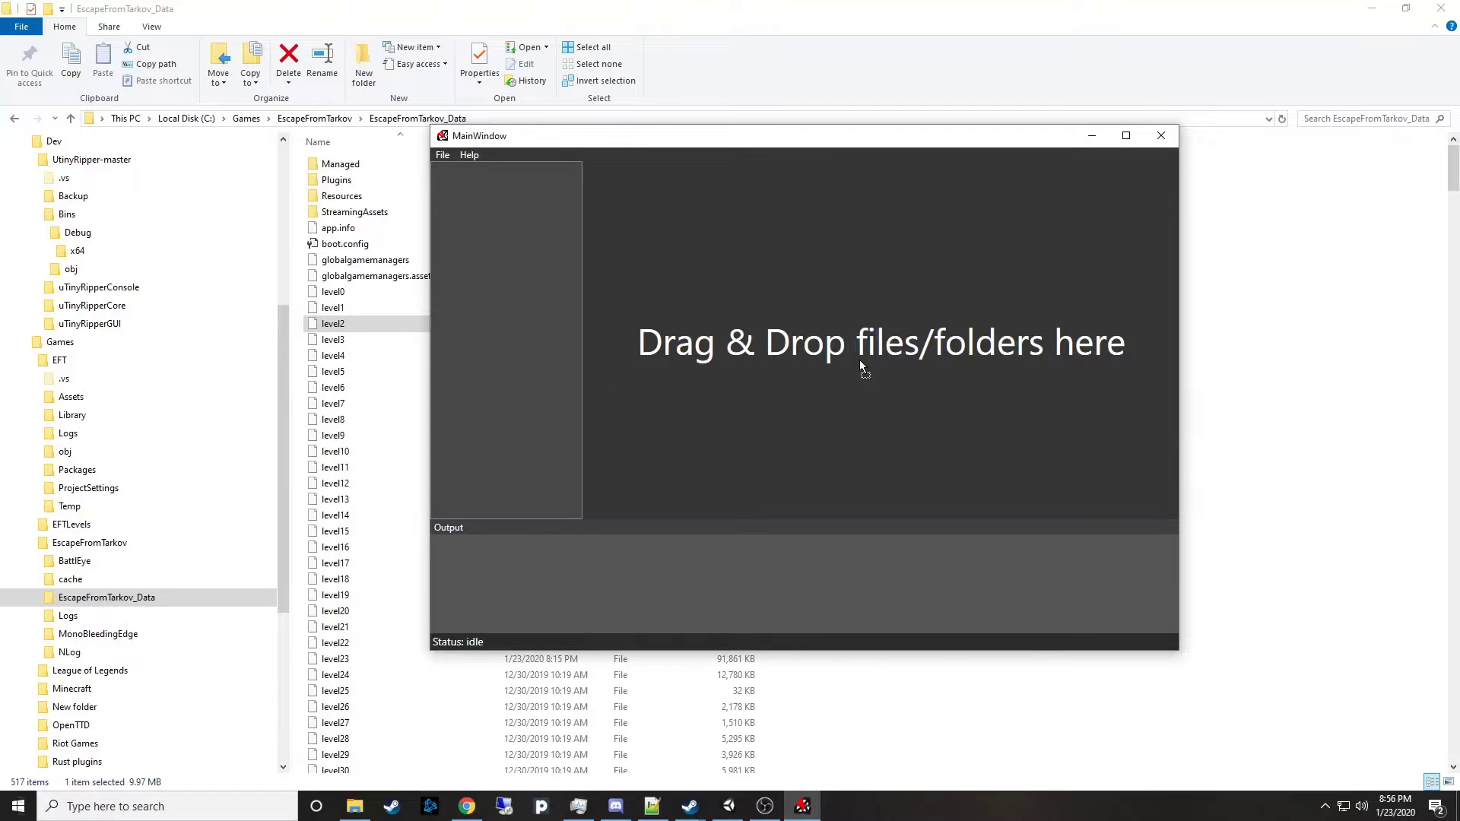
pyautogui.moveTo(789, 394); pyautogui.dragTo(335, 327)
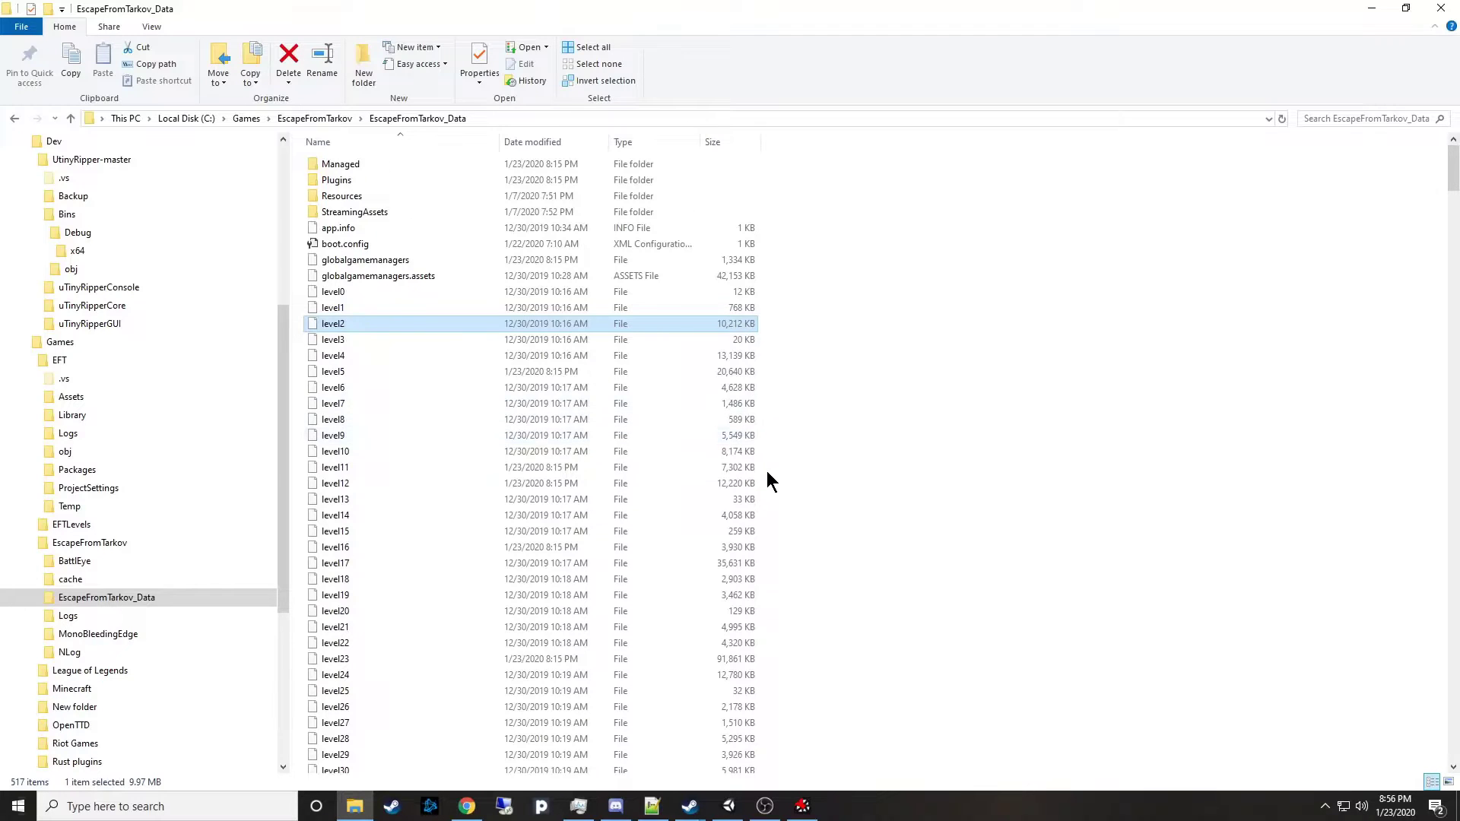
# Examine the sizes of the level files in EscapeFromTarkov_Data, including level23, through to level165.
pyautogui.scroll(-2, 766, 470)
pyautogui.click(721, 577)
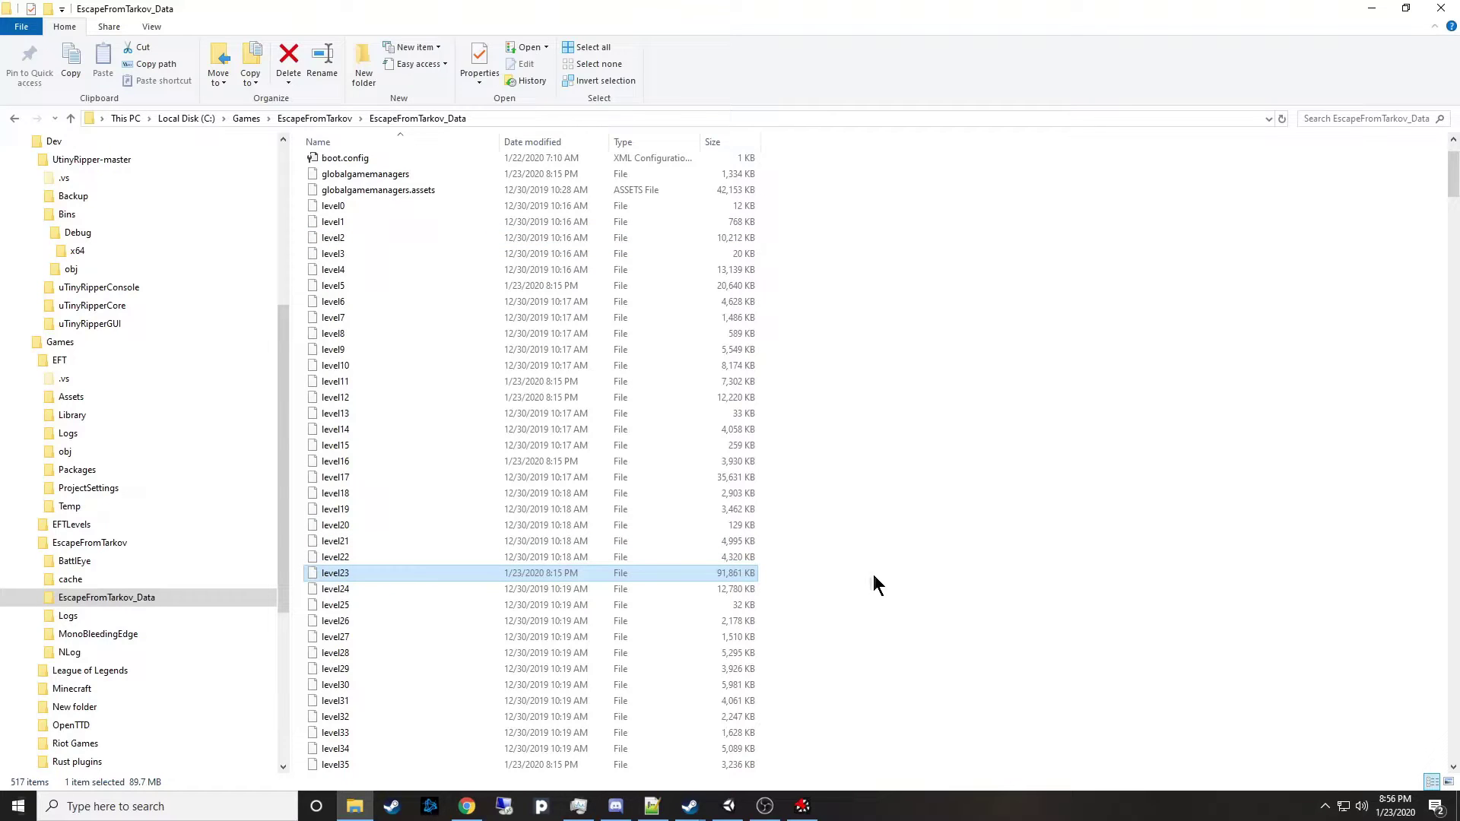
pyautogui.scroll(-7, 873, 576)
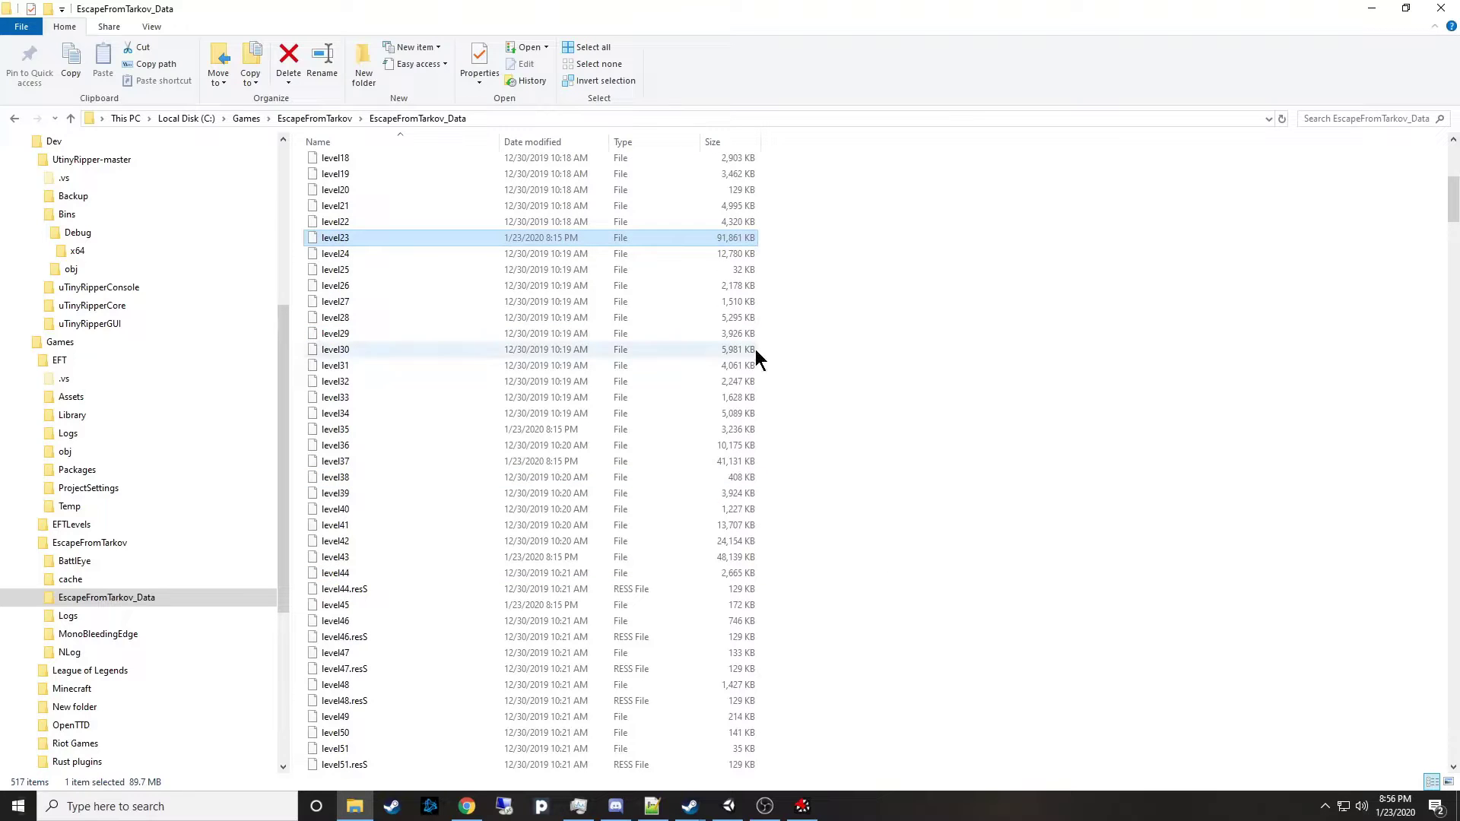
pyautogui.scroll(-20, 874, 616)
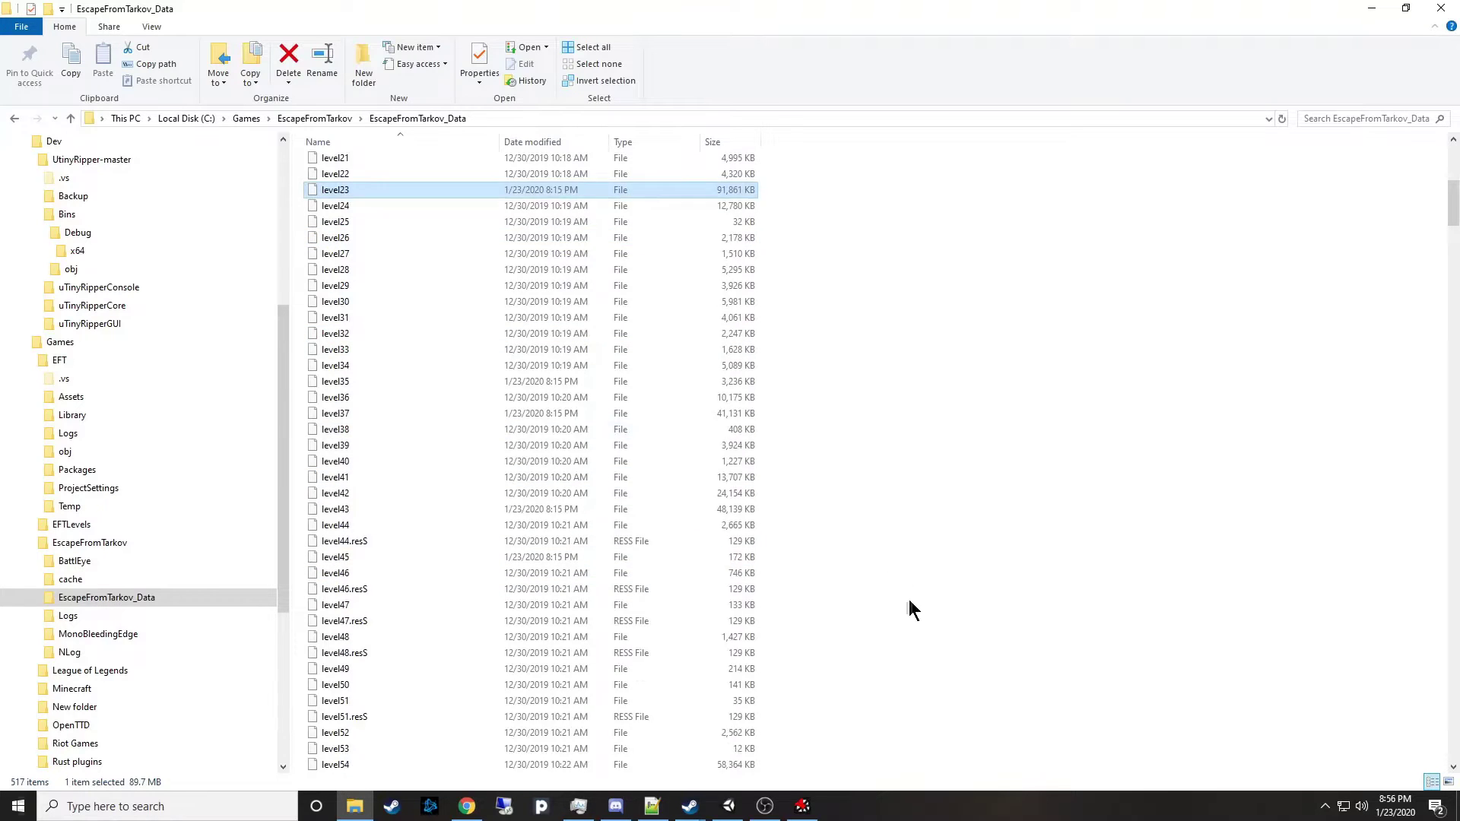
pyautogui.scroll(-20, 864, 633)
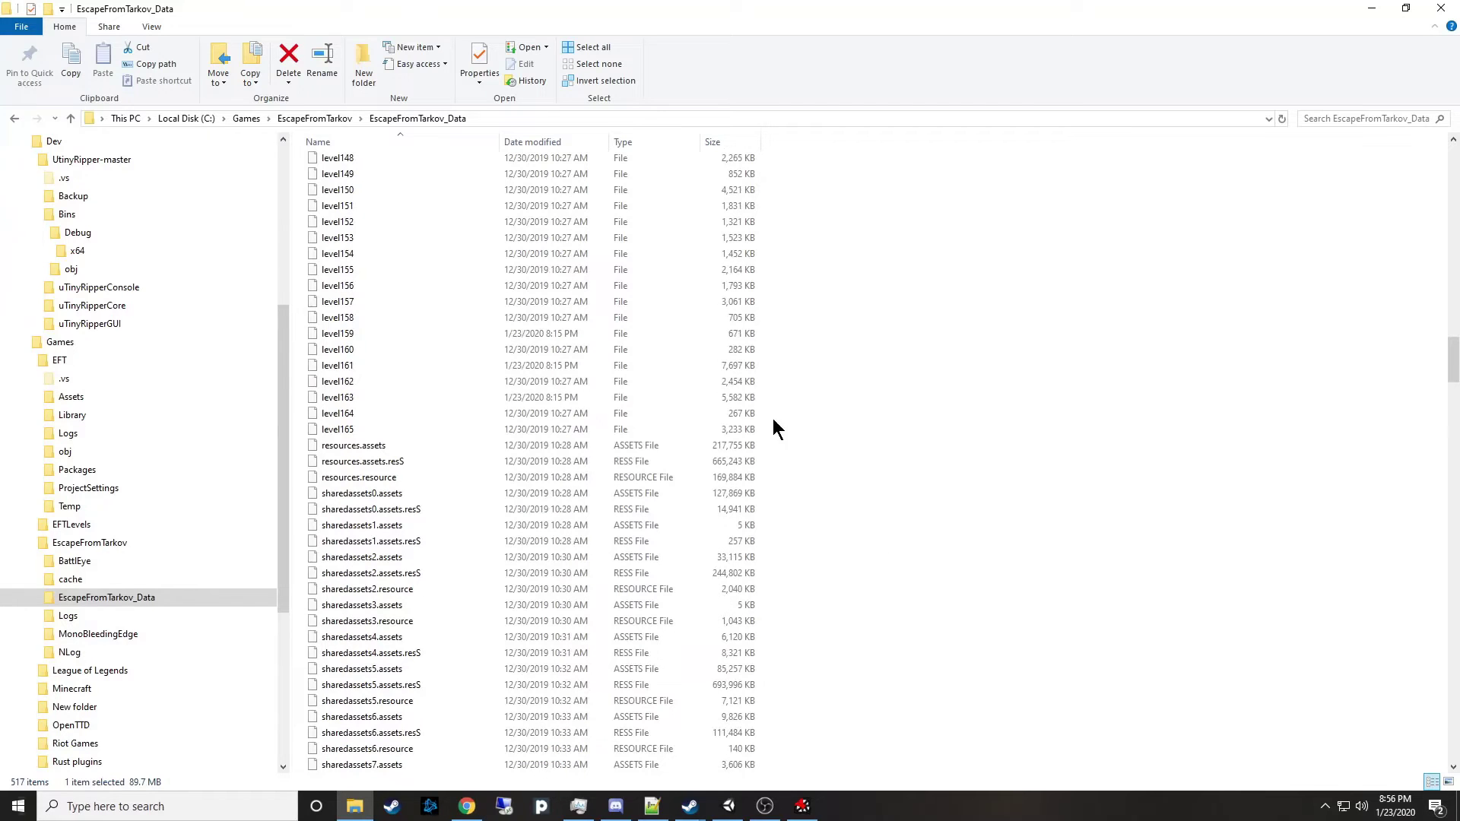
pyautogui.click(737, 431)
pyautogui.scroll(20, 999, 533)
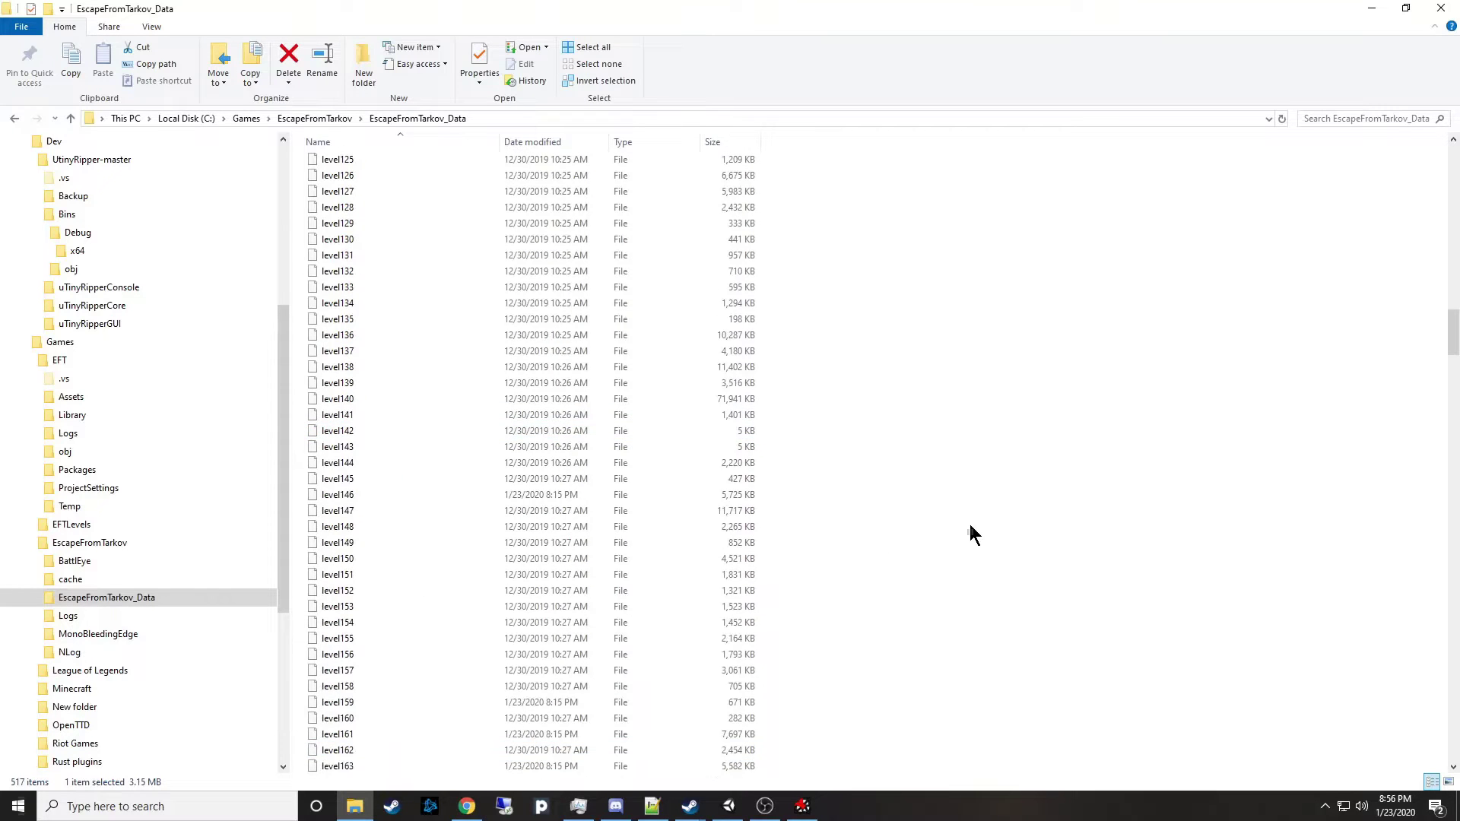
pyautogui.scroll(15, 967, 521)
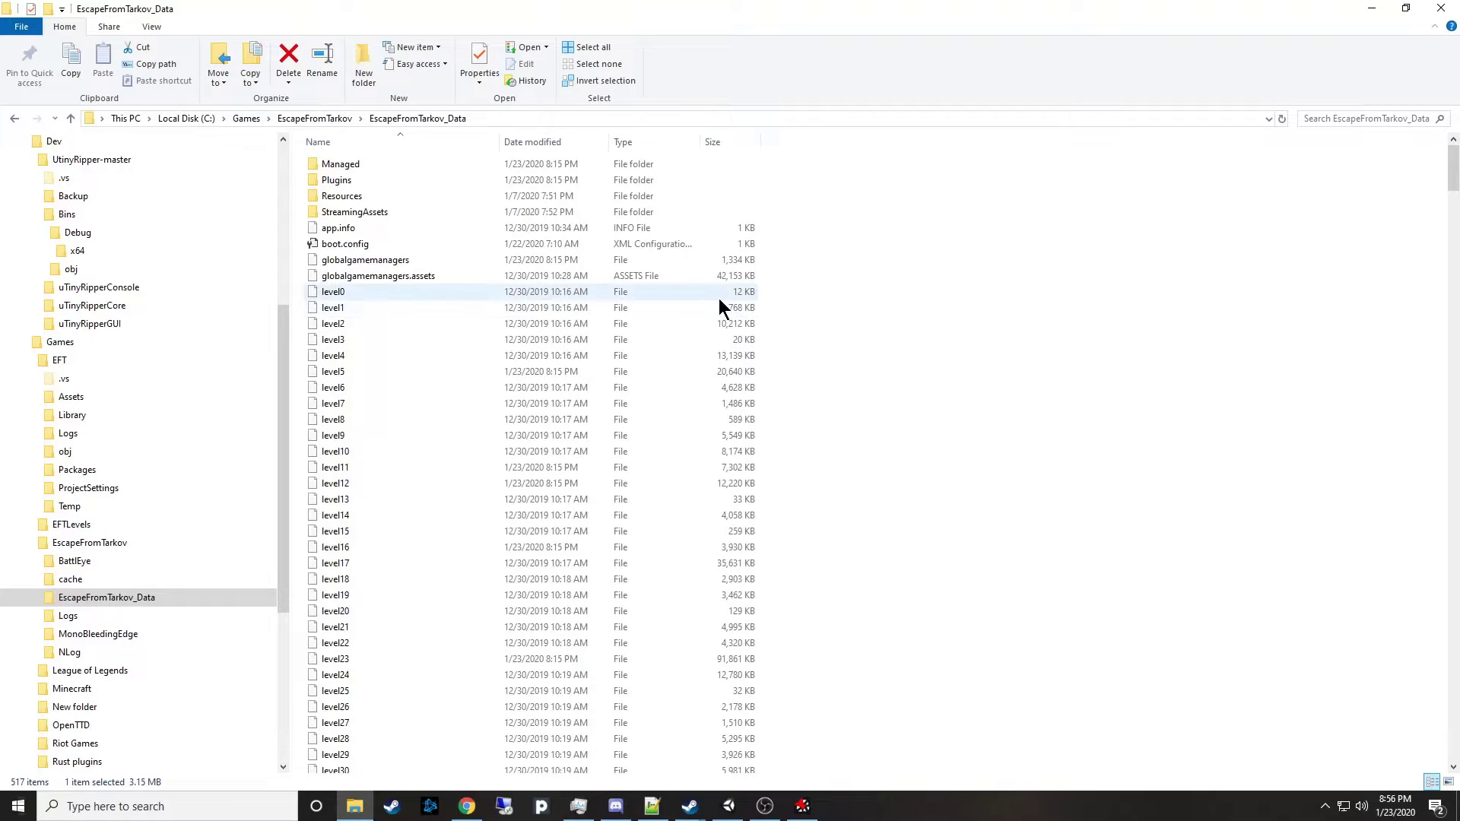
# Load the level0 file from EscapeFromTarkov_Data into uTinyRipper and check its entry in the loaded files tree.
pyautogui.click(719, 298)
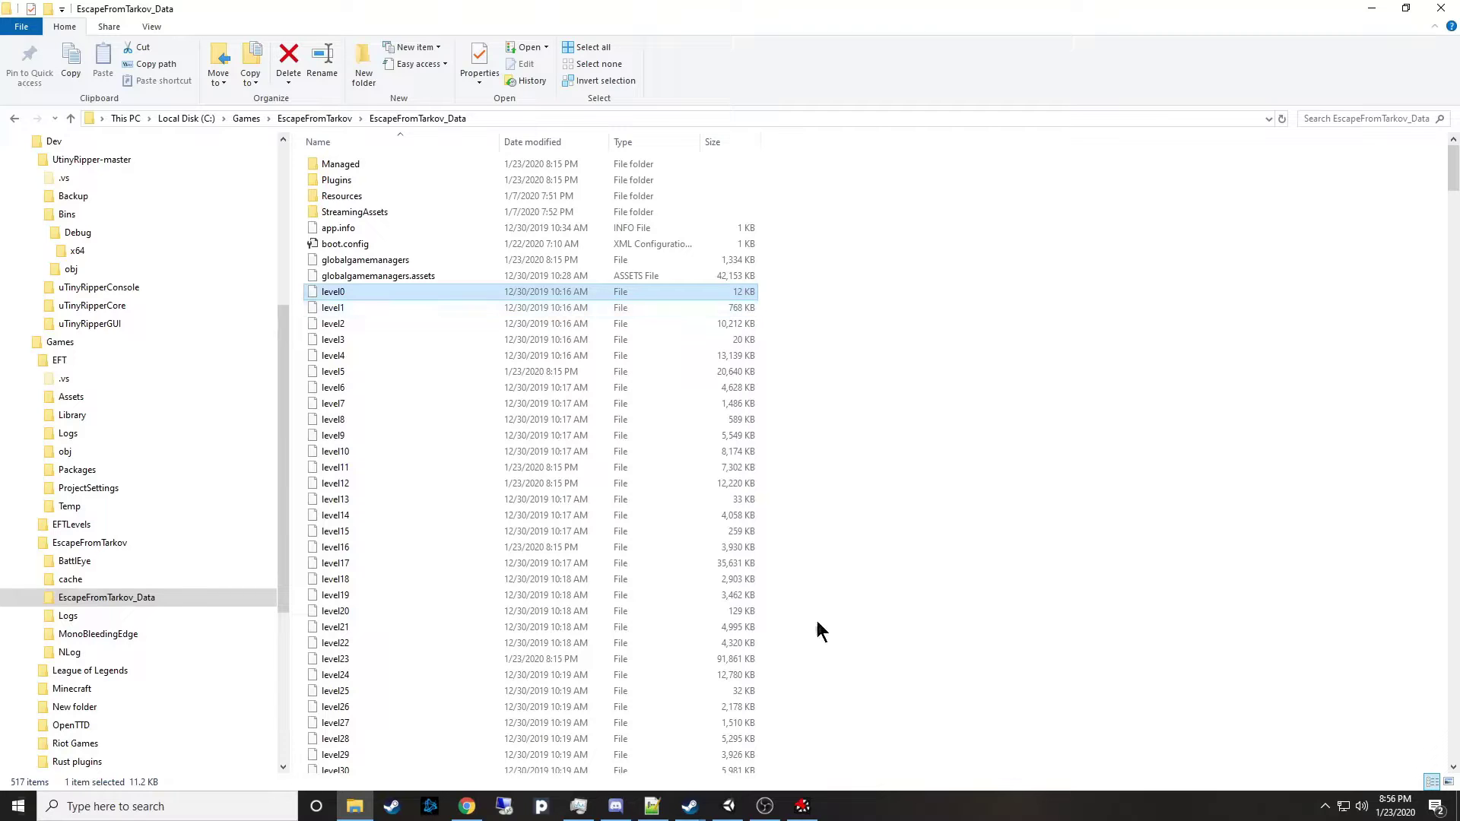
pyautogui.click(804, 806)
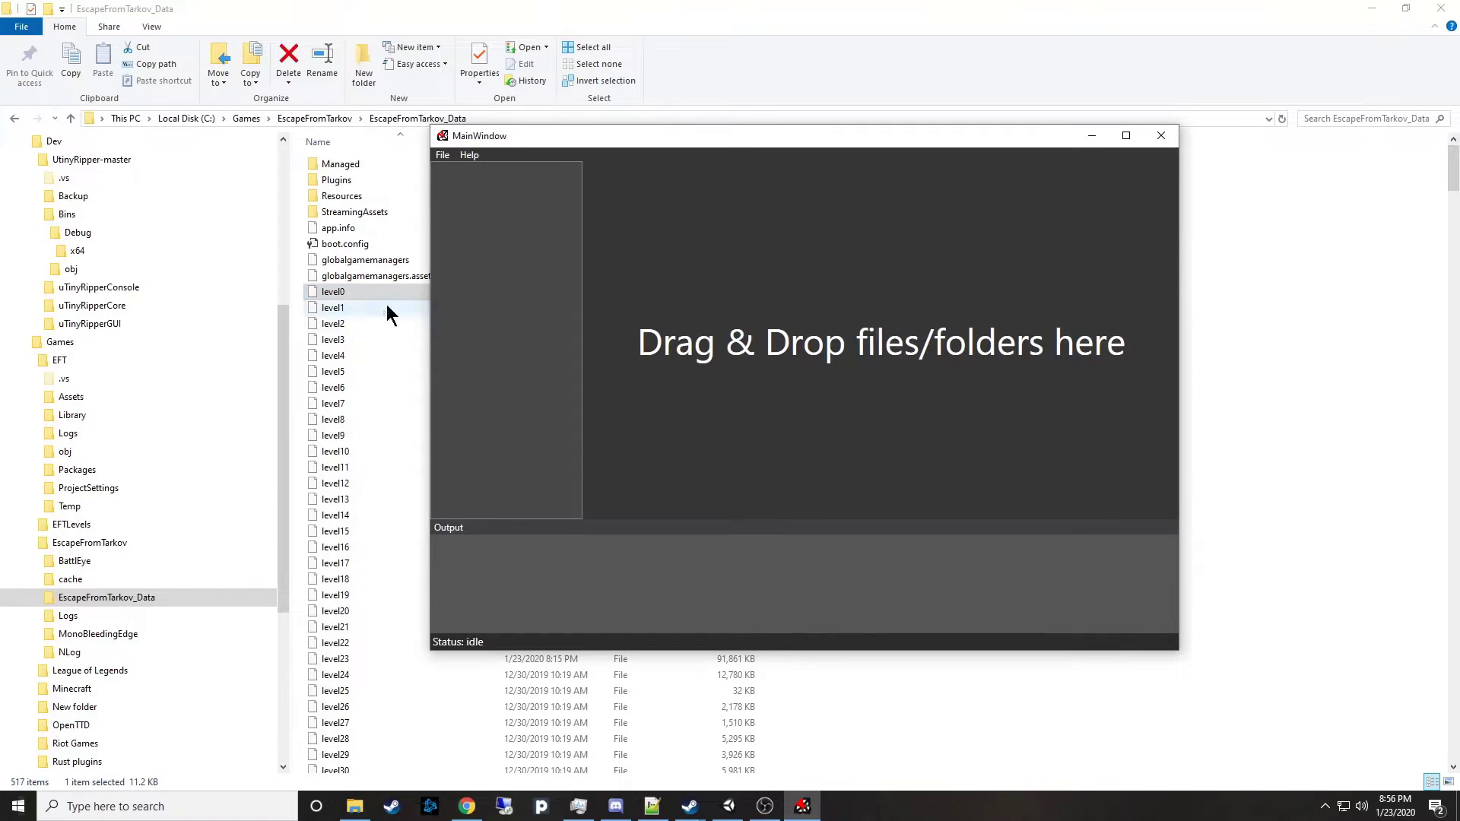
pyautogui.moveTo(787, 332); pyautogui.dragTo(783, 343)
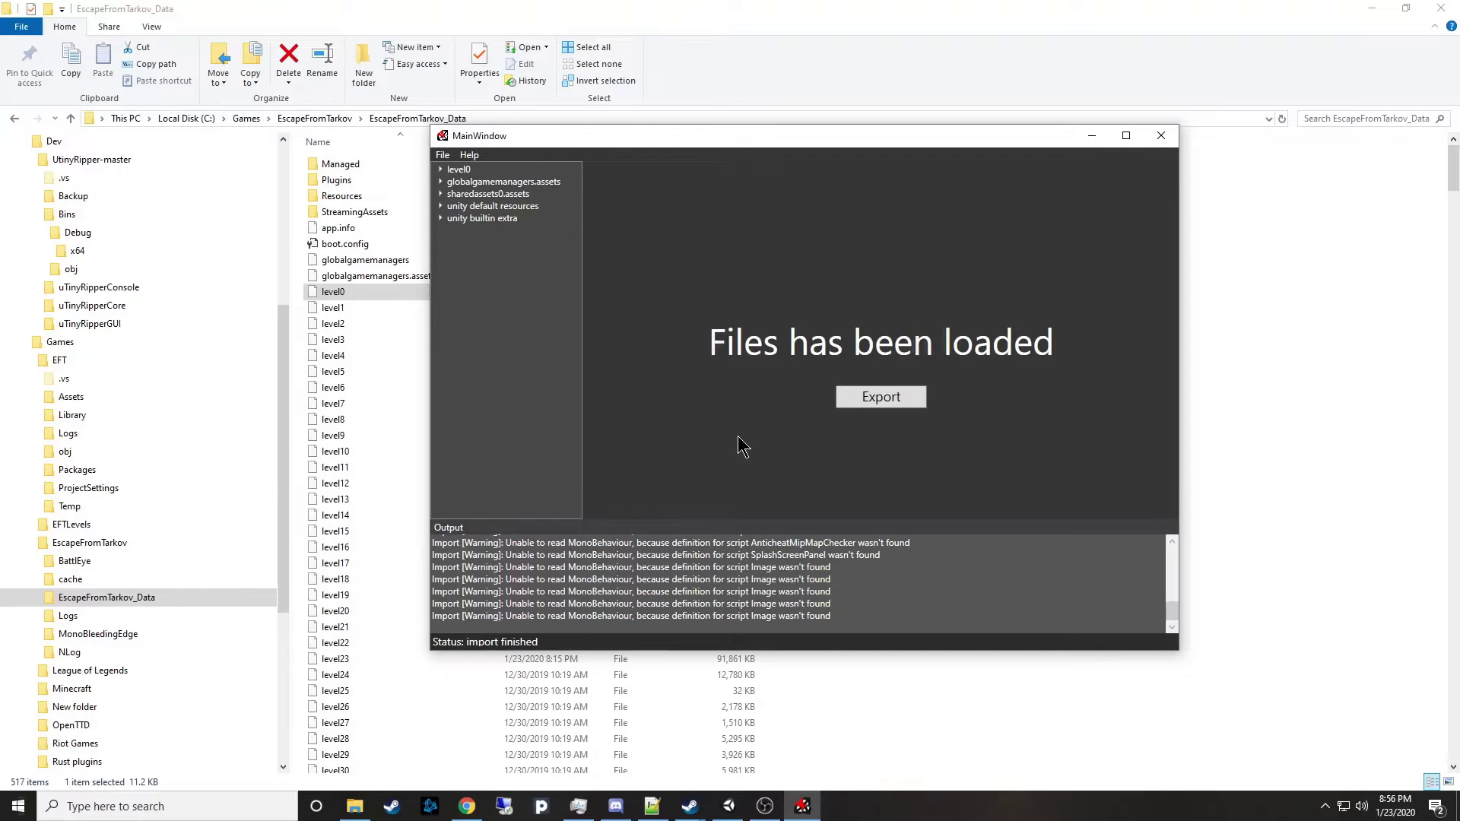
pyautogui.click(441, 169)
pyautogui.click(441, 170)
# Export the loaded files to a new folder named Level0 inside C:\Games\EFTLevels.
pyautogui.click(859, 393)
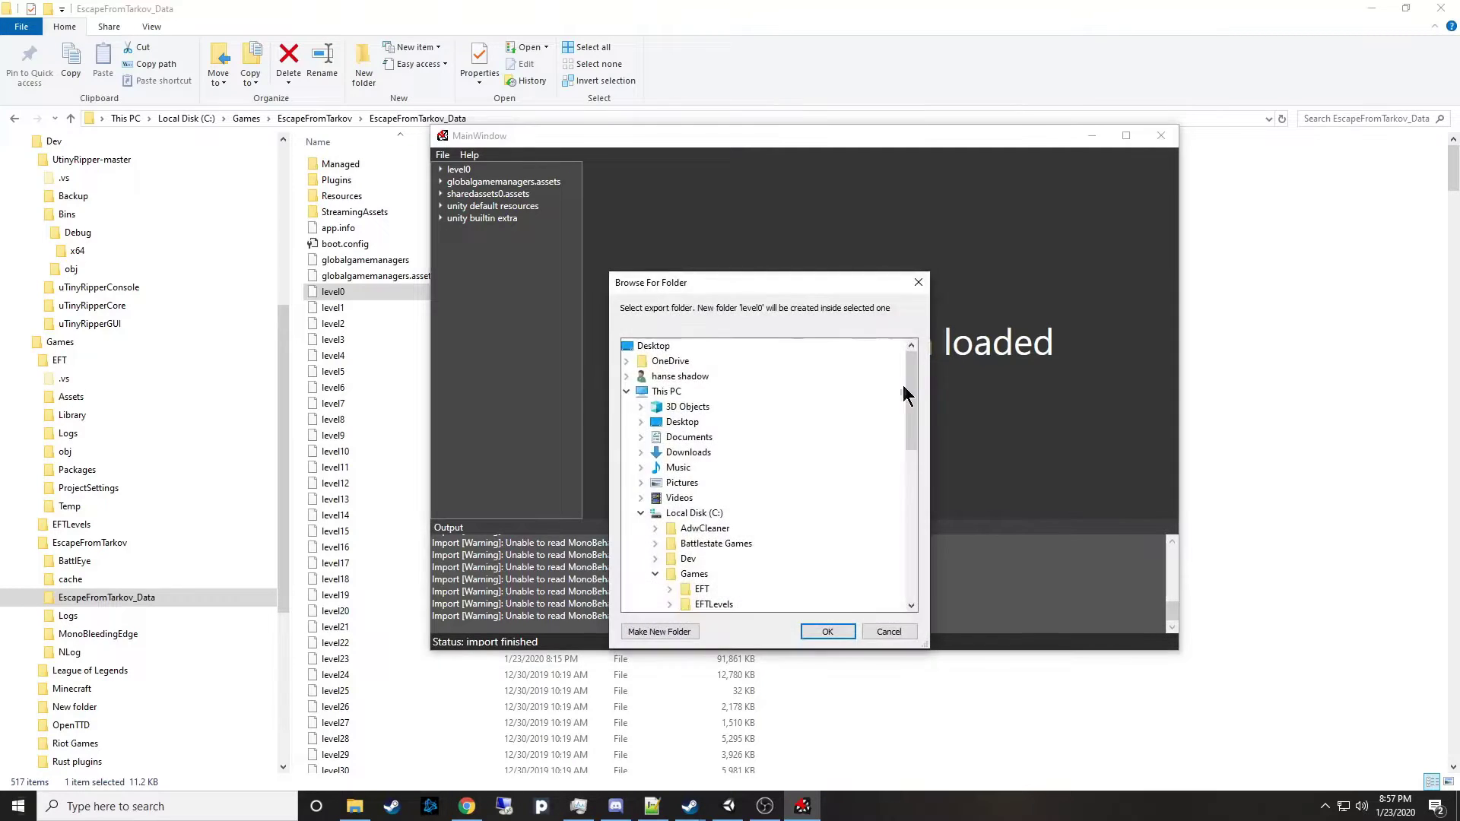
pyautogui.scroll(-2, 775, 498)
pyautogui.doubleClick(726, 512)
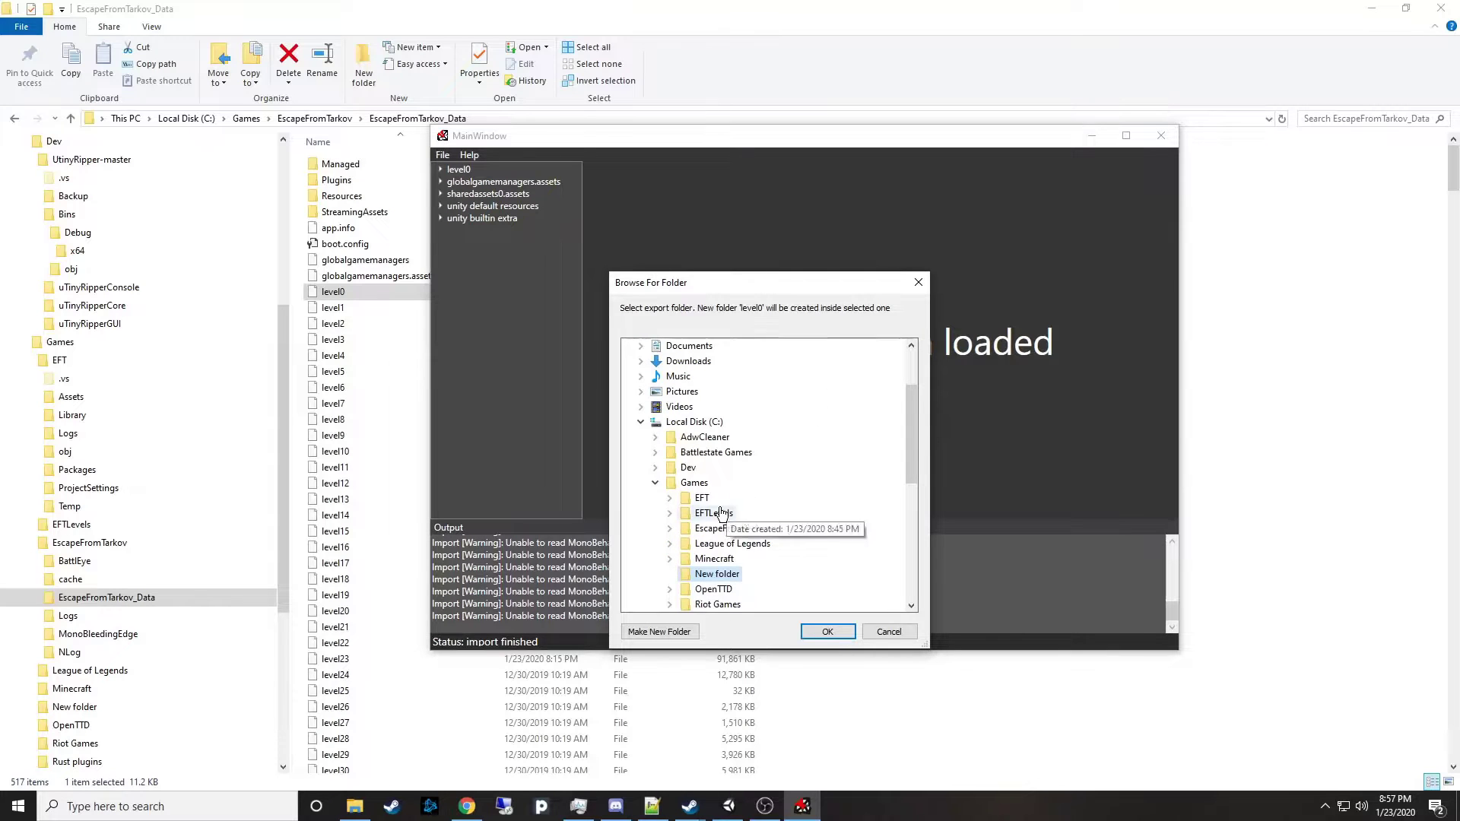
pyautogui.click(658, 632)
pyautogui.write('Level0')
pyautogui.press('Return')
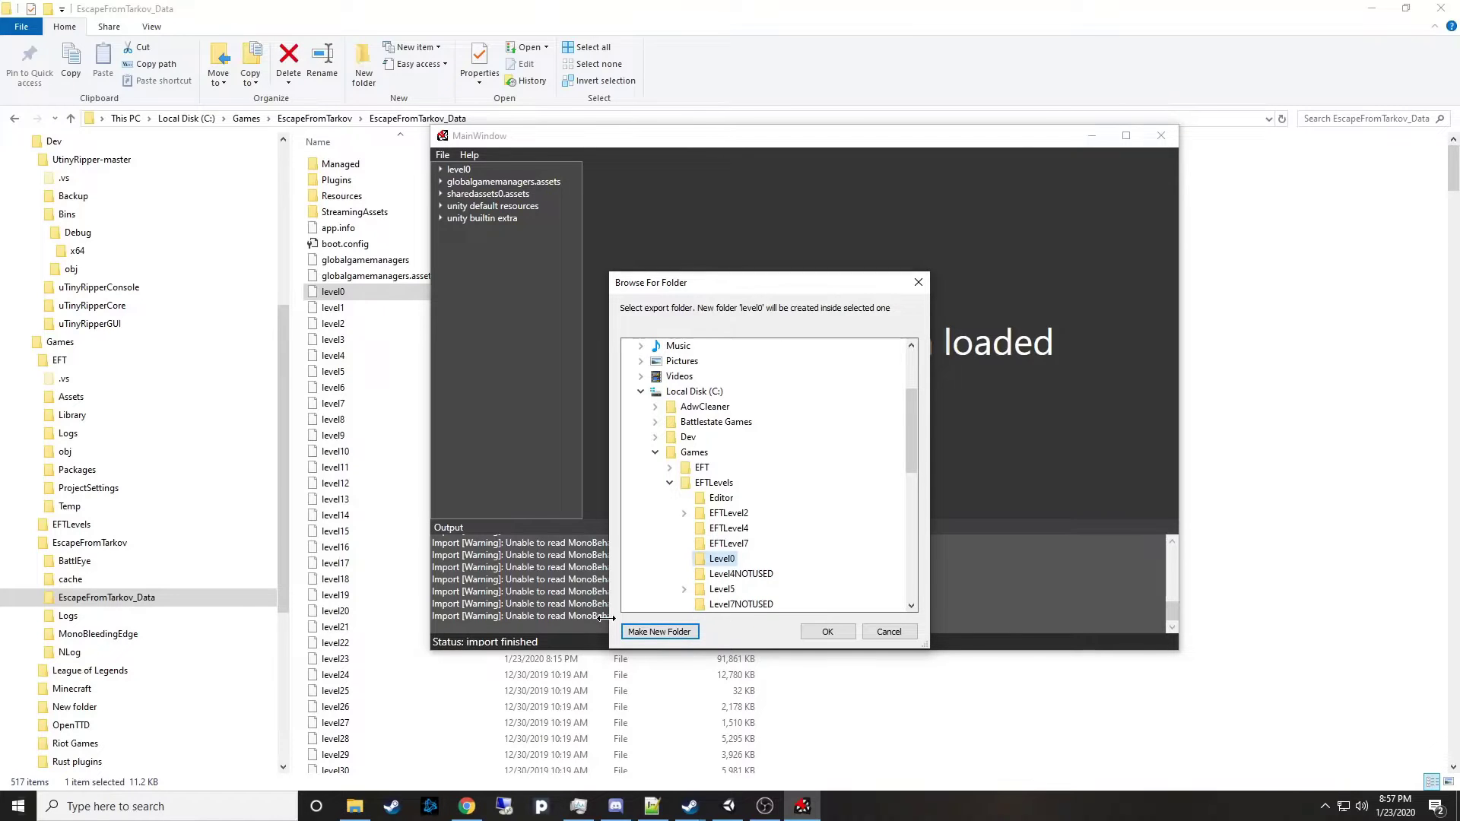
pyautogui.click(827, 632)
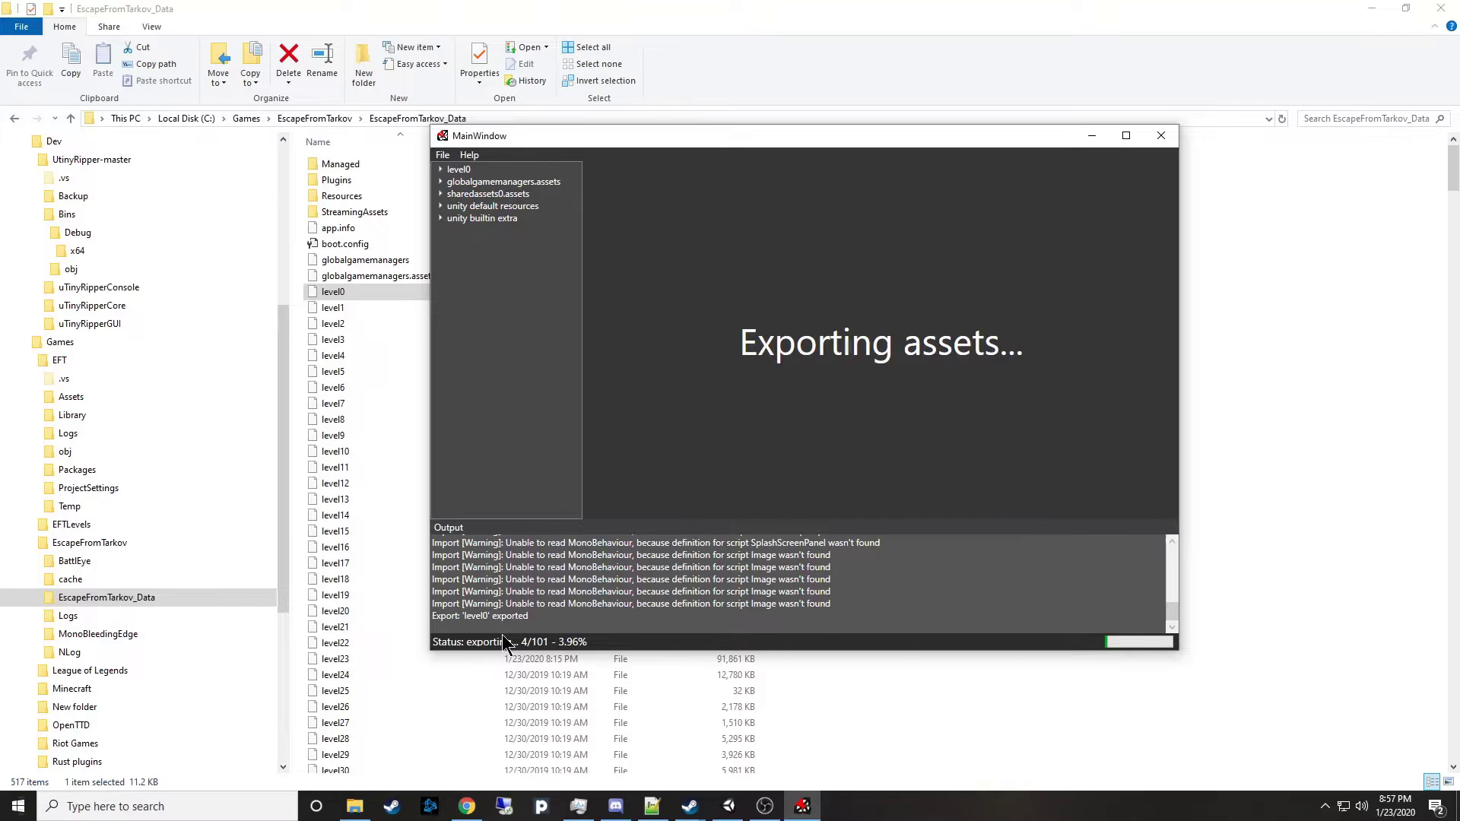
# Open the exported C:\Games\EFTLevels\EFTLevel2\level2\Assets folder and select all of its asset folders.
pyautogui.click(892, 682)
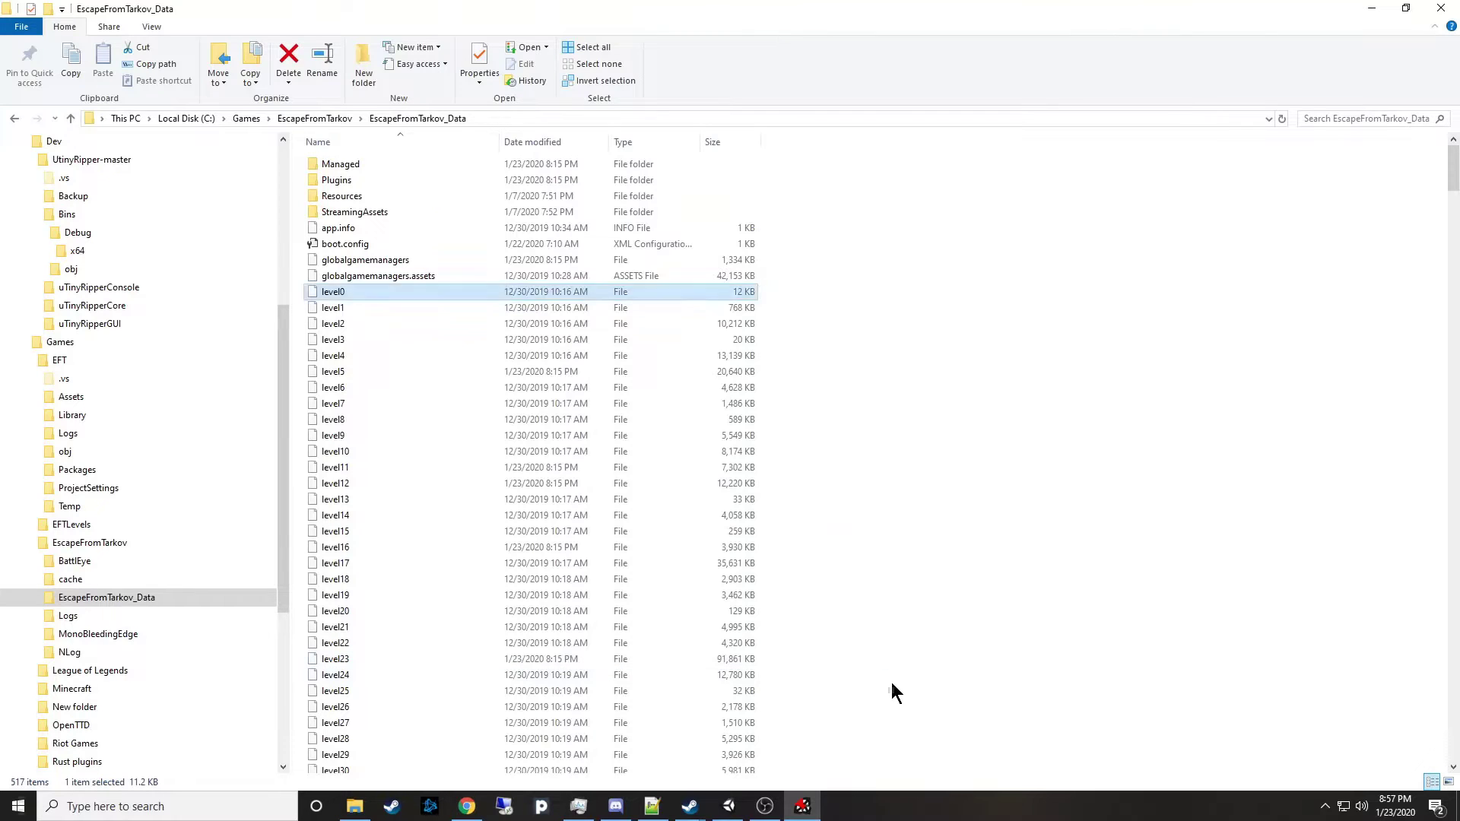
pyautogui.click(739, 325)
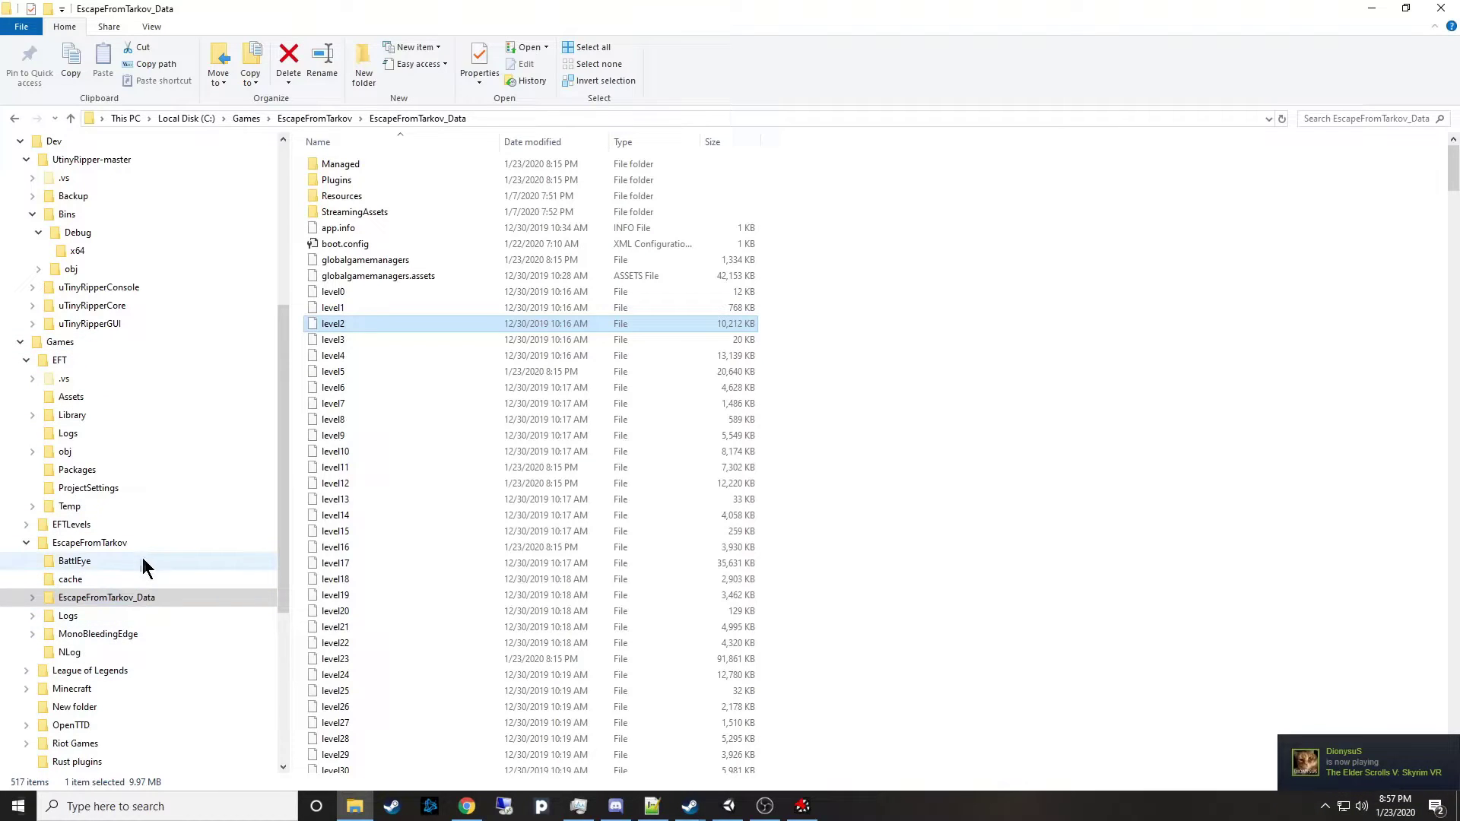
pyautogui.click(140, 530)
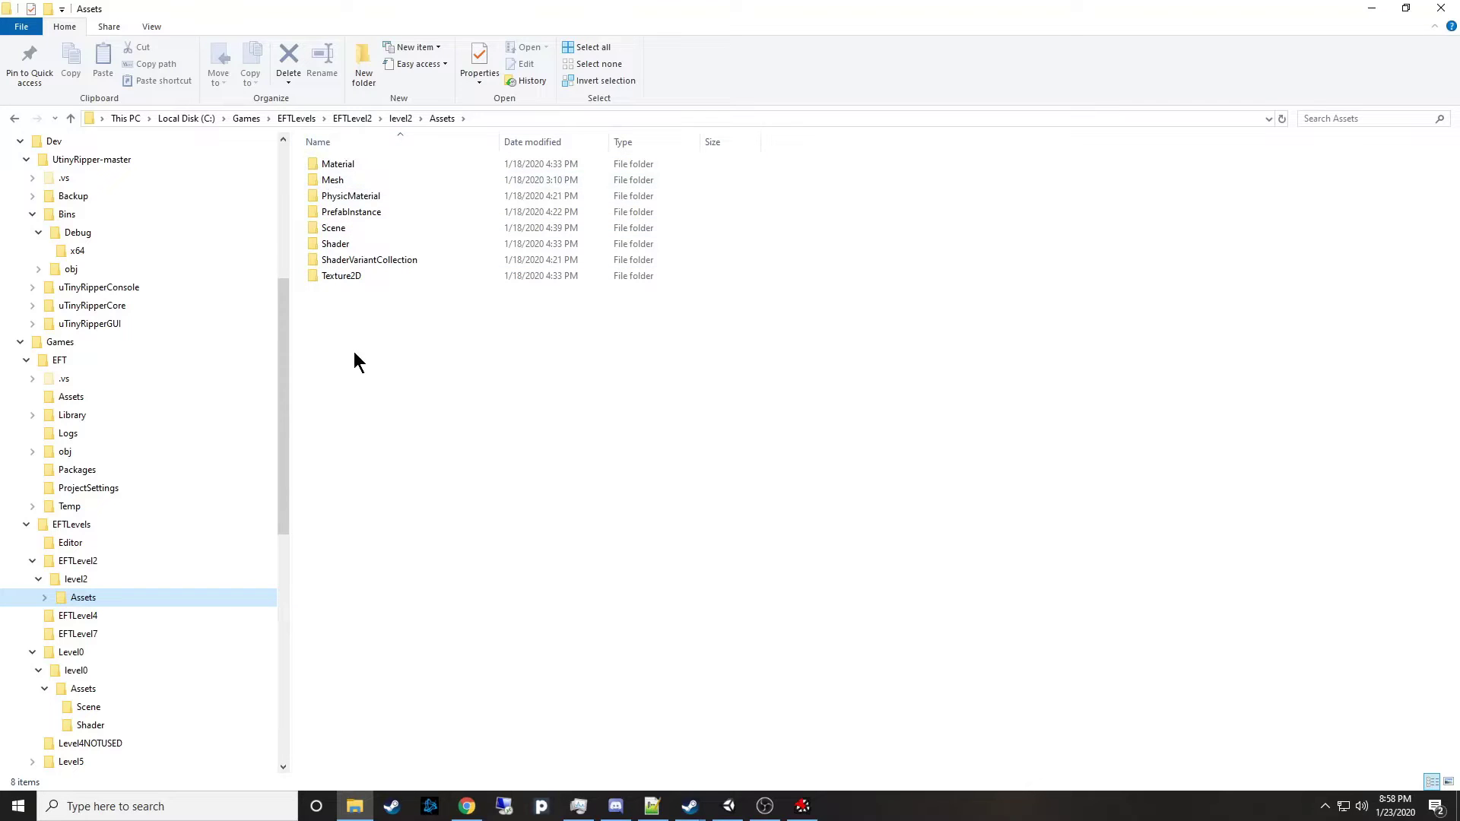
pyautogui.click(338, 243)
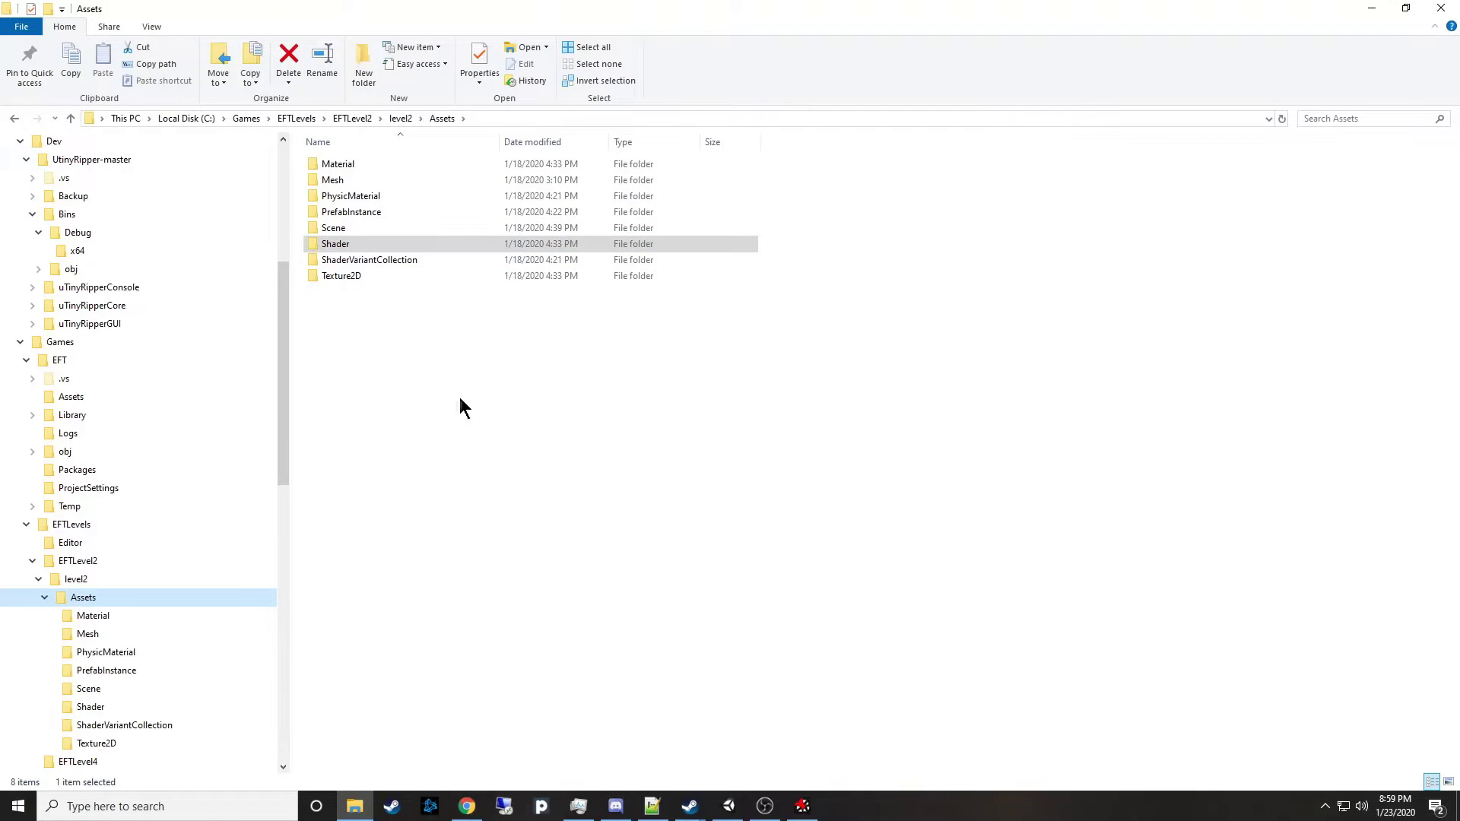
pyautogui.moveTo(349, 390); pyautogui.dragTo(317, 138)
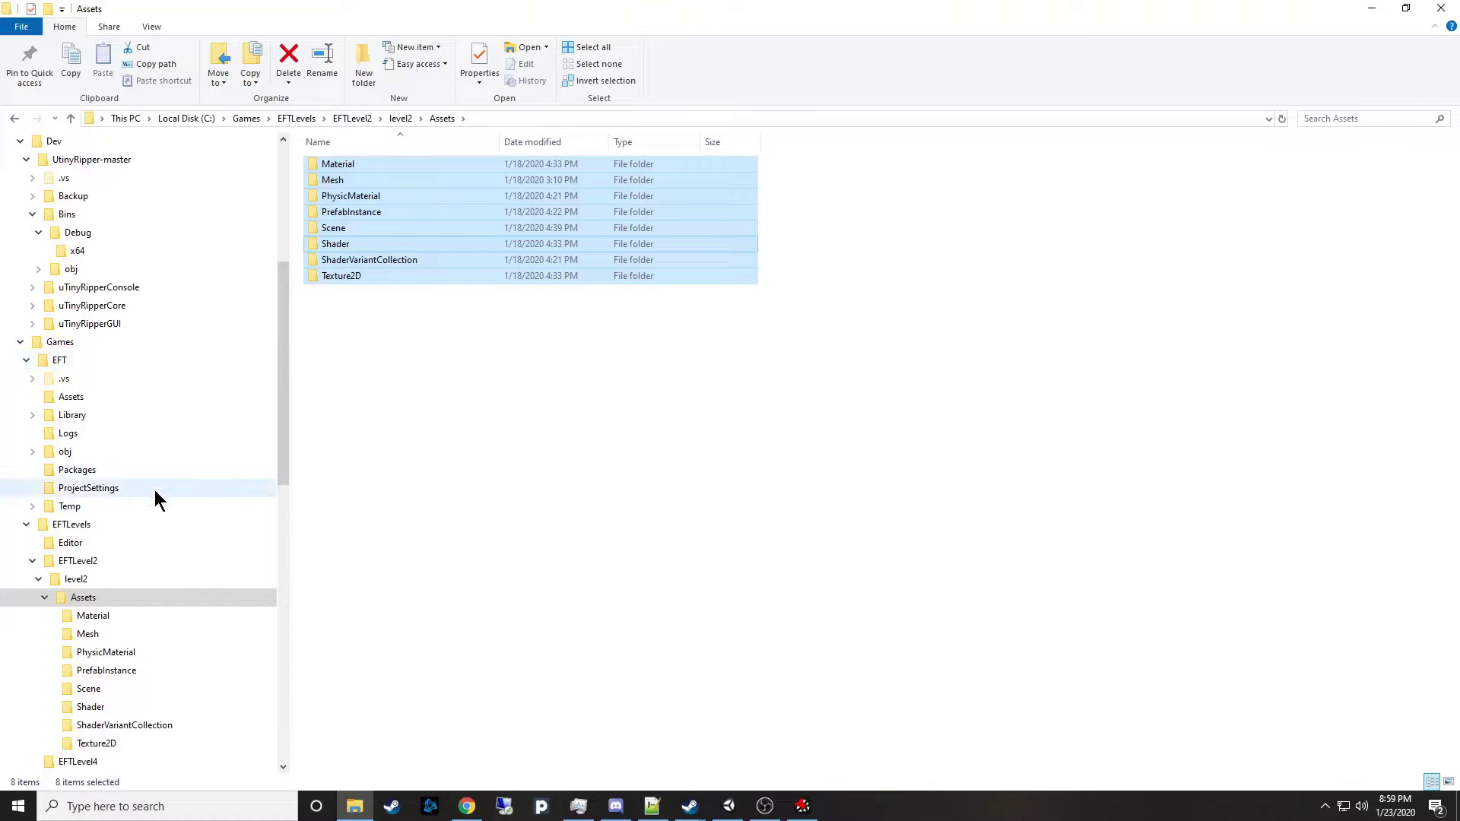
# Open the Assets folder of the EFT project in C:\Games\EFT.
pyautogui.click(138, 345)
pyautogui.click(136, 363)
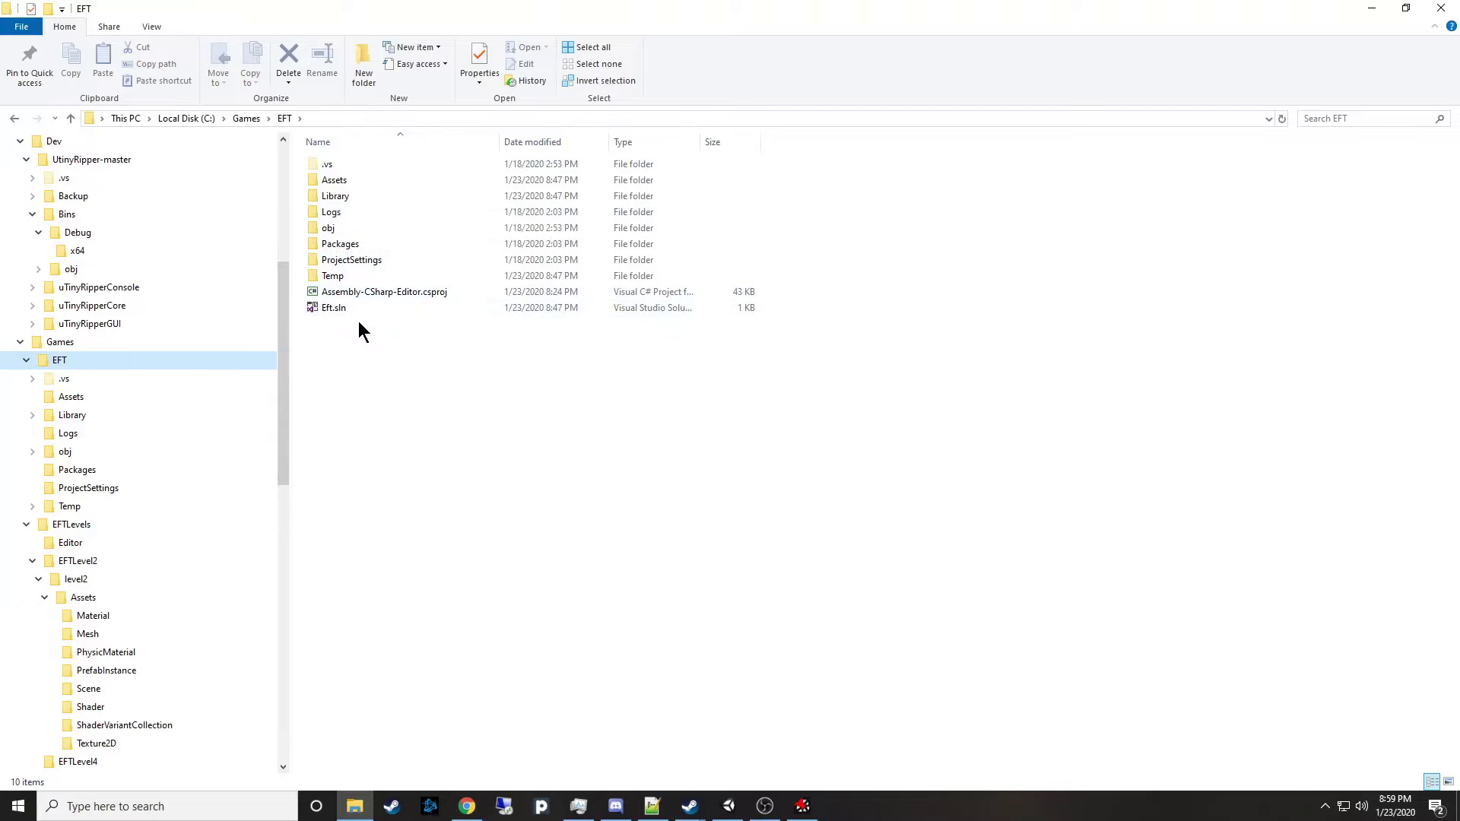
pyautogui.doubleClick(341, 186)
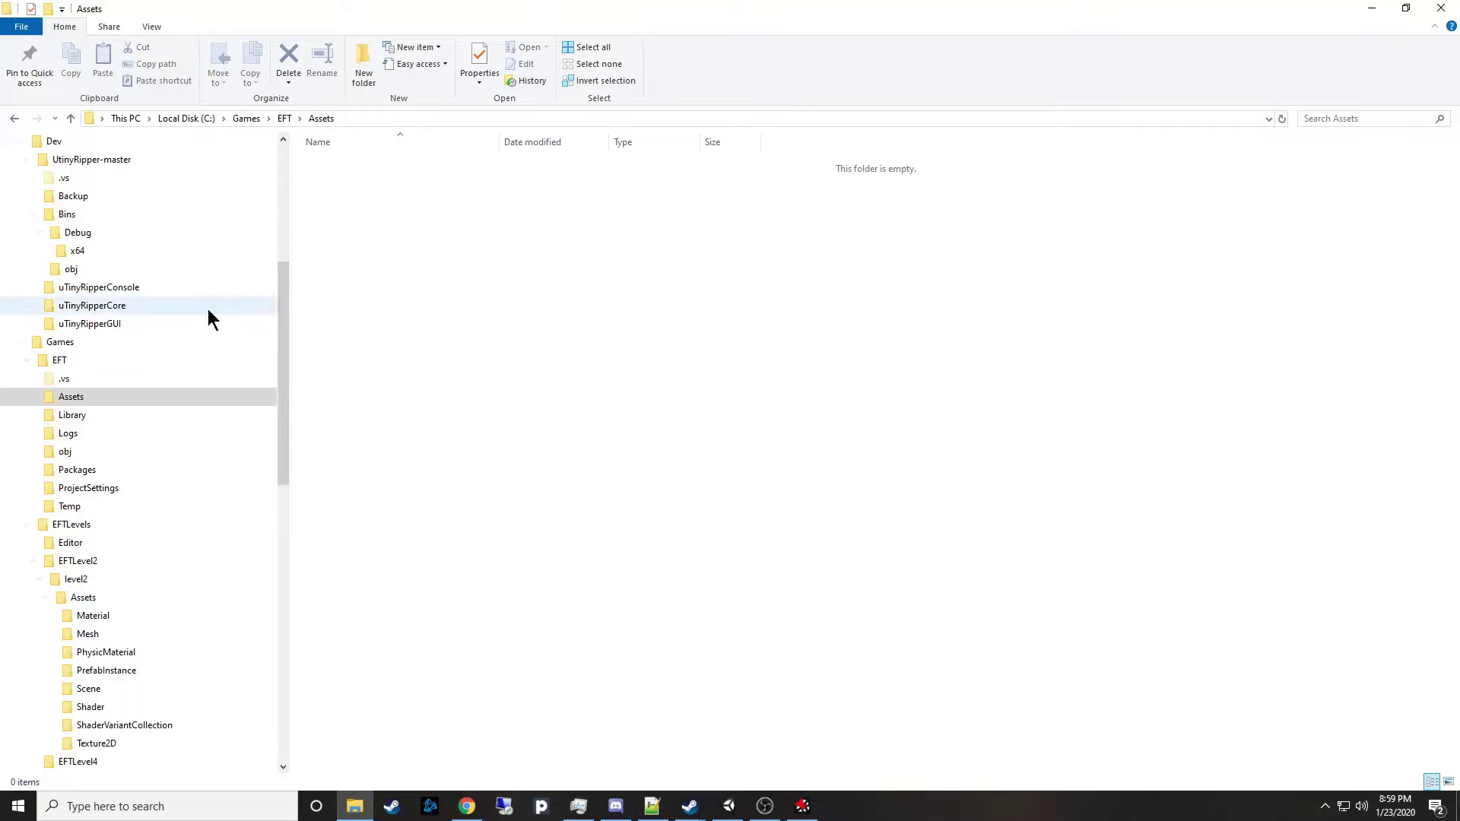
# Copy all asset folders from C:\Games\EFTLevels\EFTLevel2\level2\Assets into the C:\Games\EFT\Assets folder.
pyautogui.moveTo(283, 412); pyautogui.dragTo(294, 493)
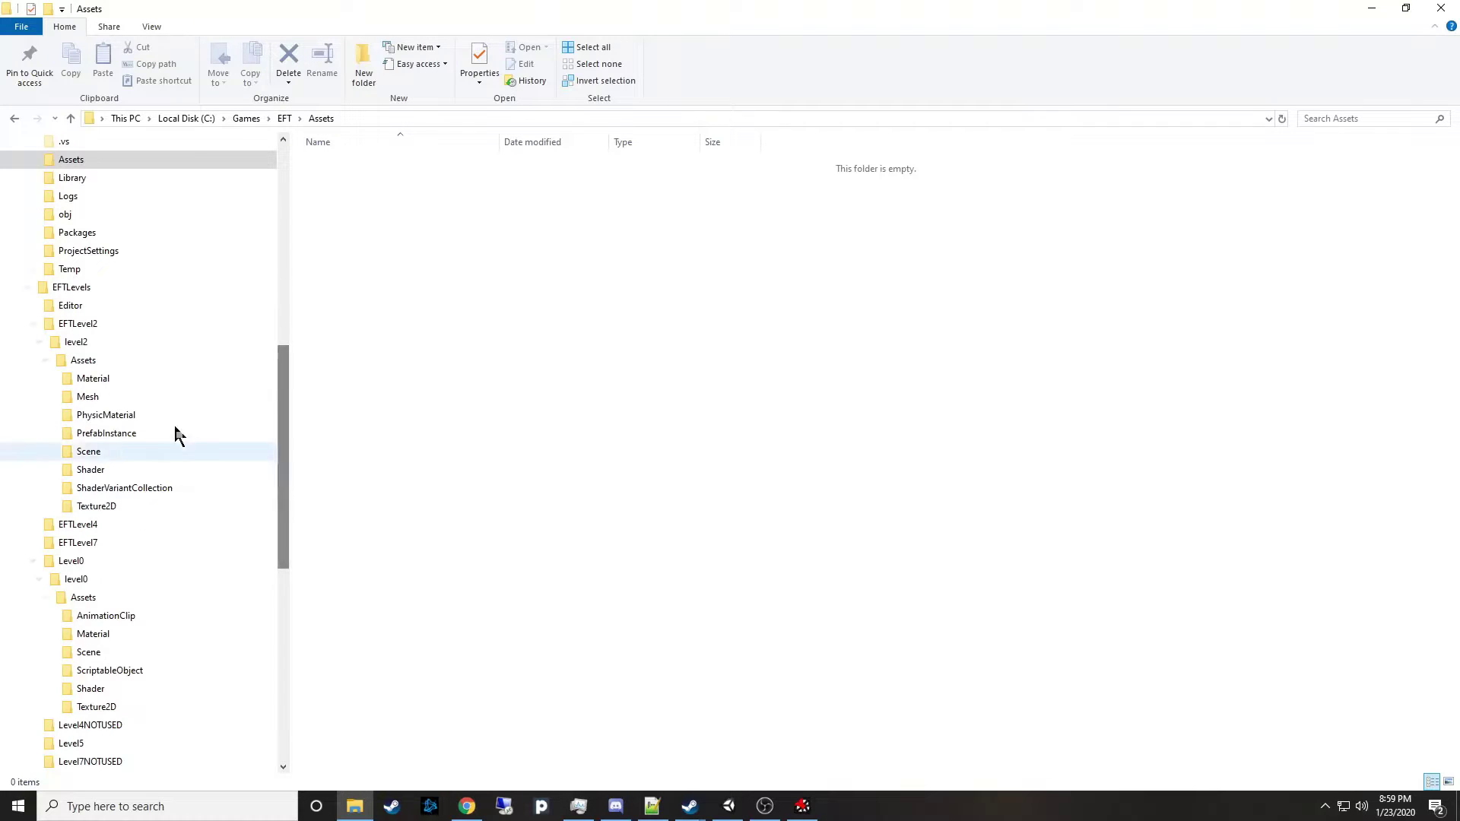
pyautogui.click(121, 361)
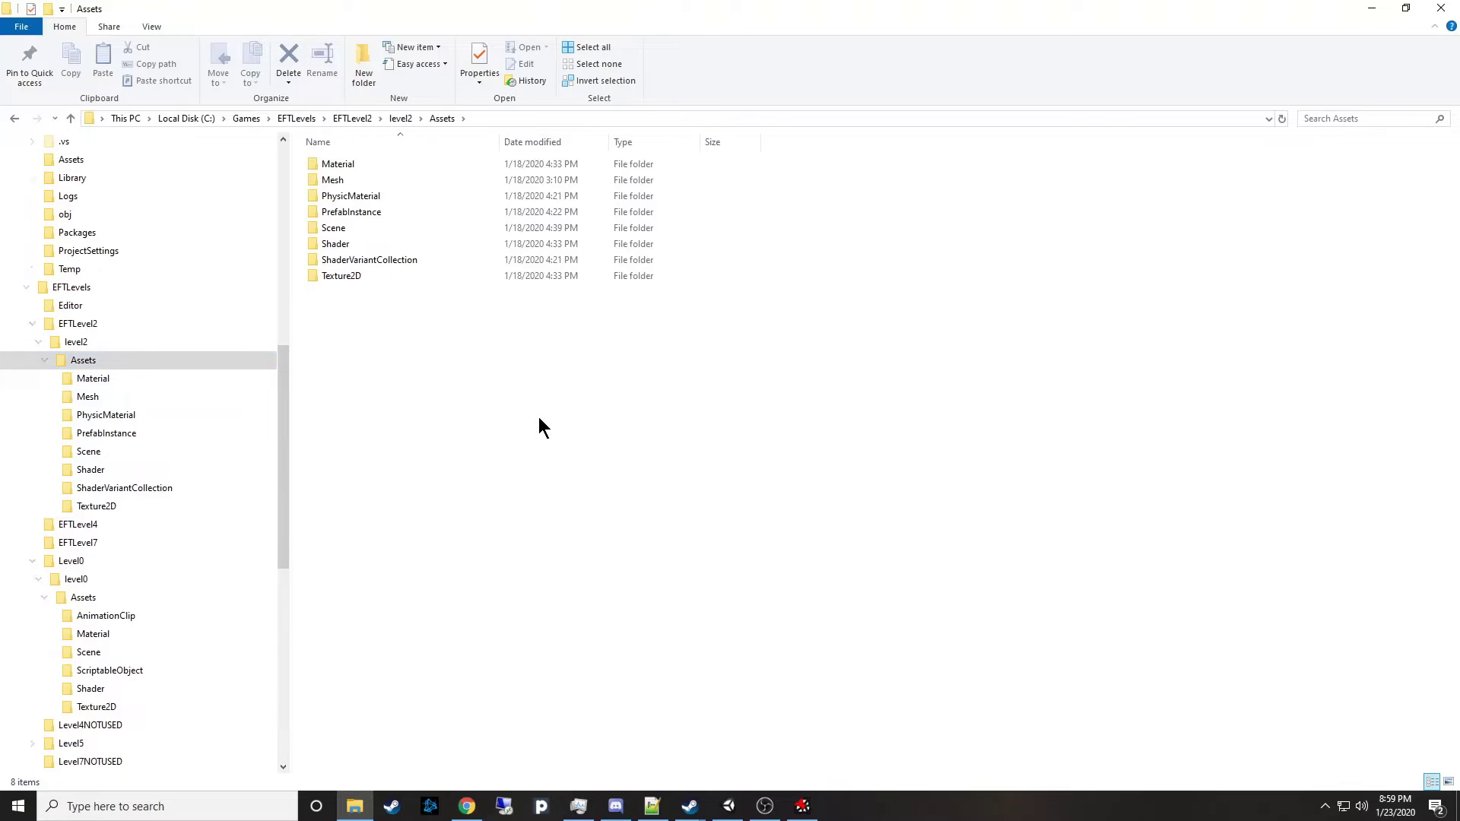
pyautogui.hotkey('ctrl', 'a')
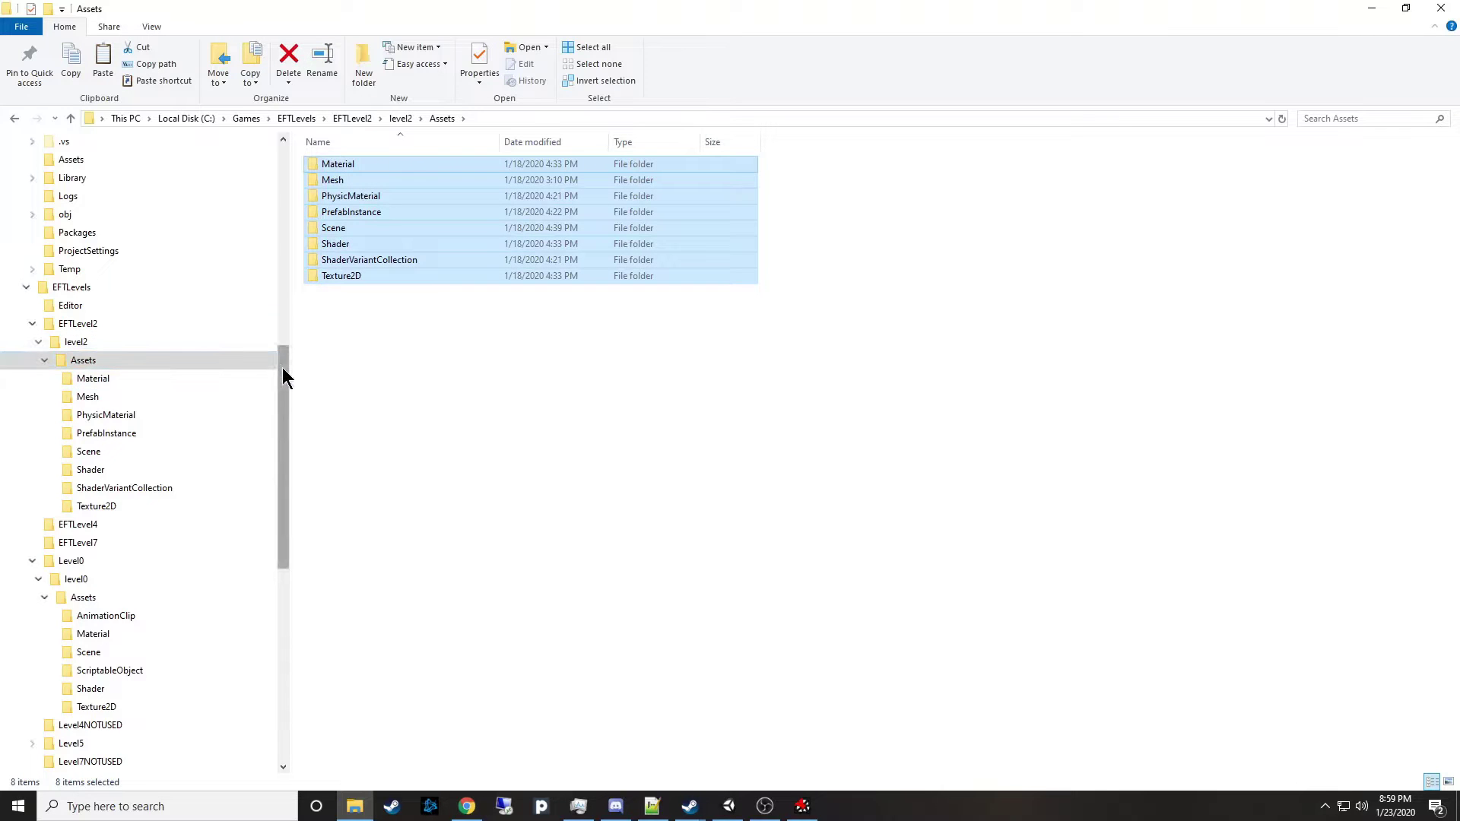
pyautogui.moveTo(281, 367); pyautogui.dragTo(282, 289)
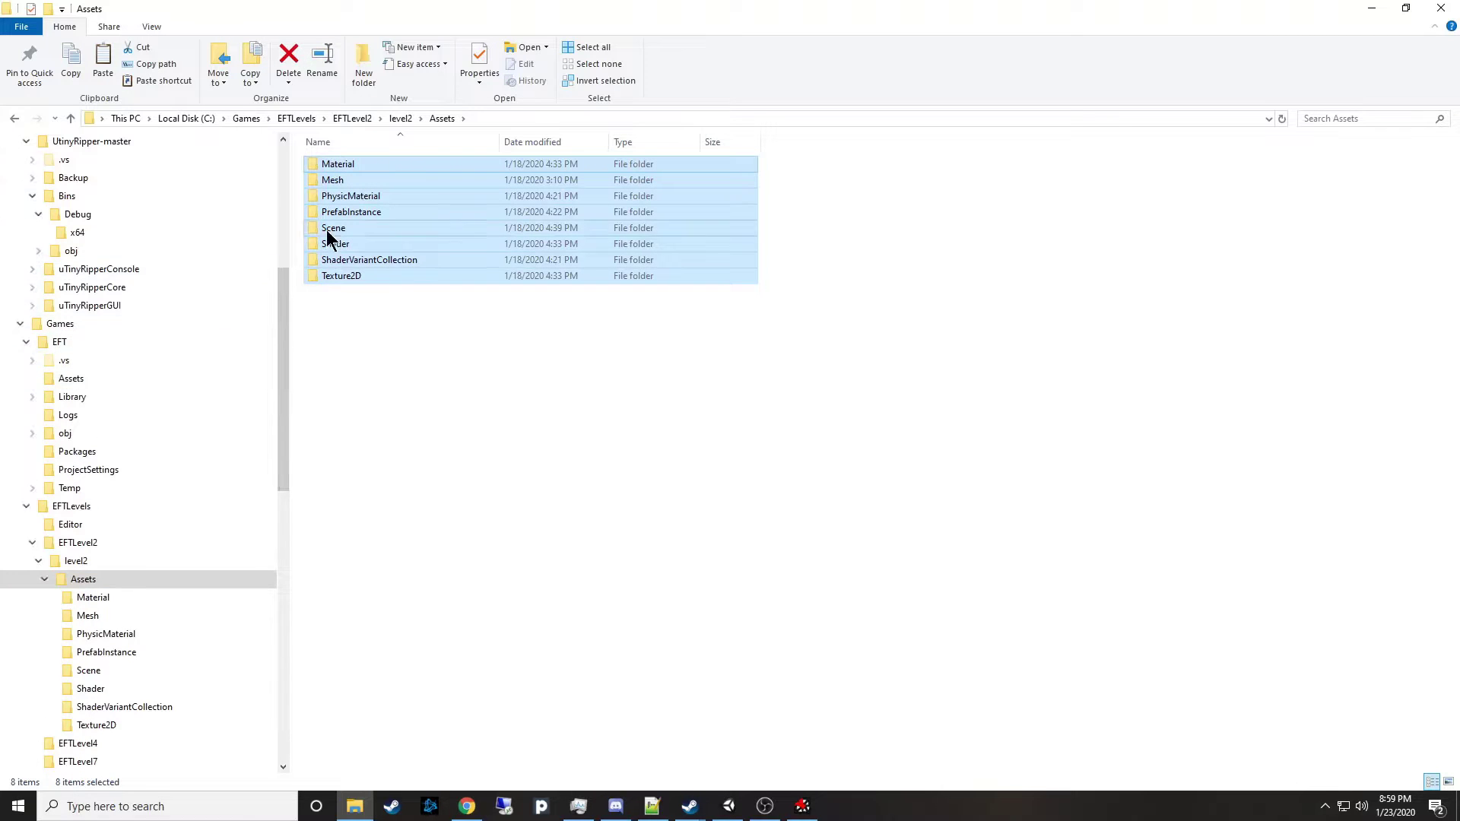
pyautogui.click(102, 378)
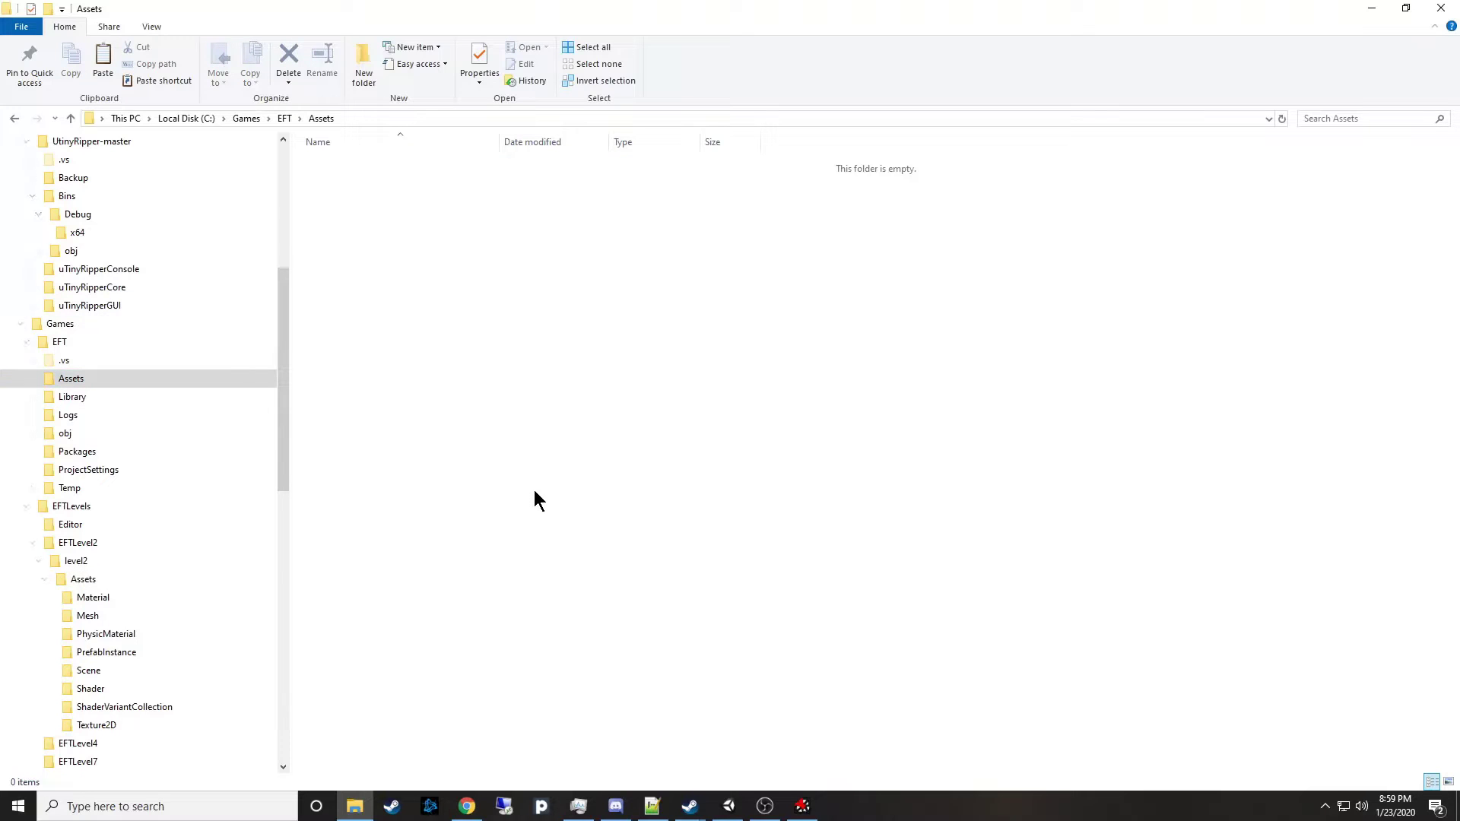
pyautogui.hotkey('ctrl', 'v')
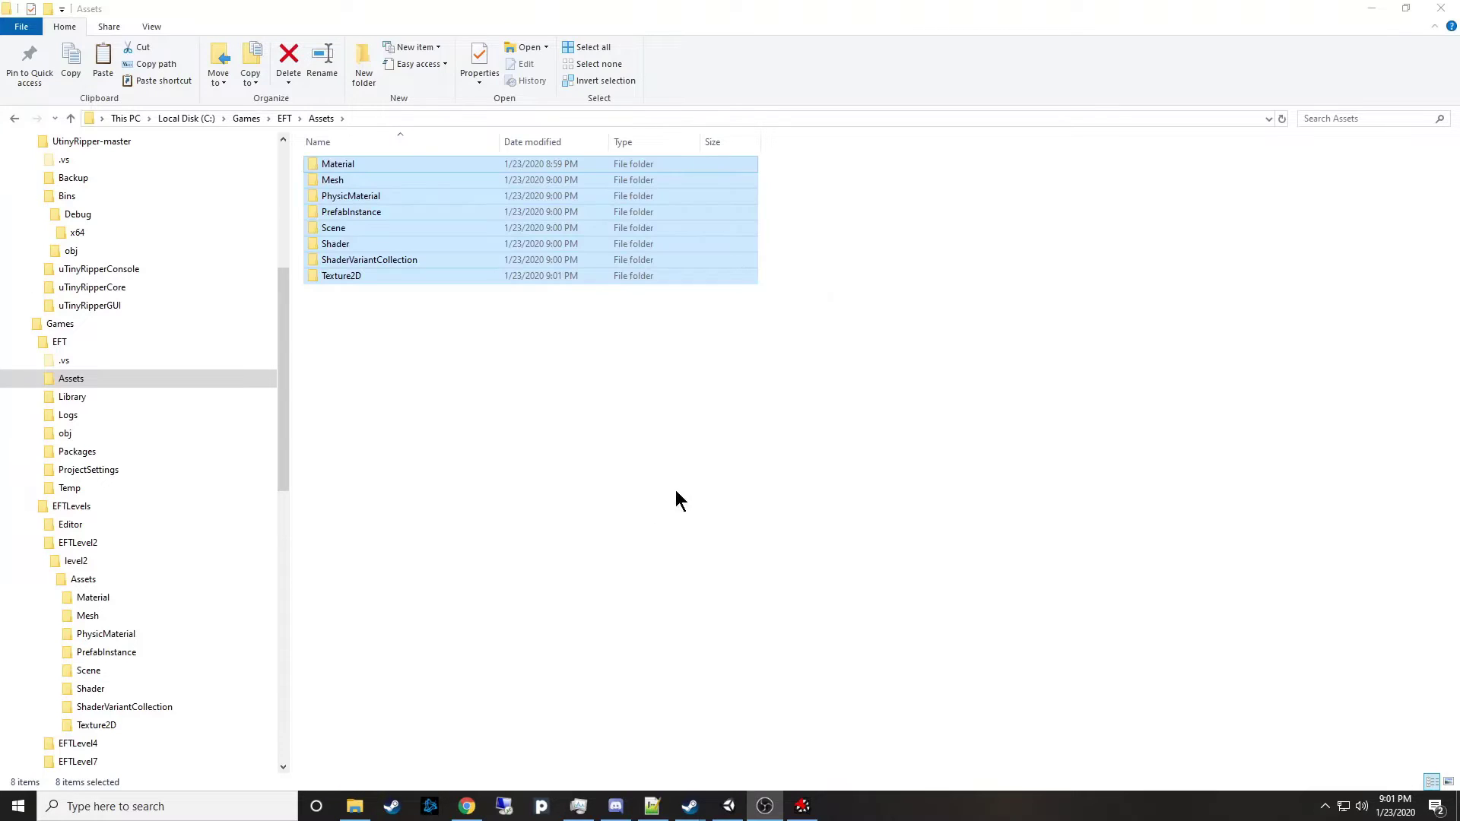
pyautogui.click(723, 447)
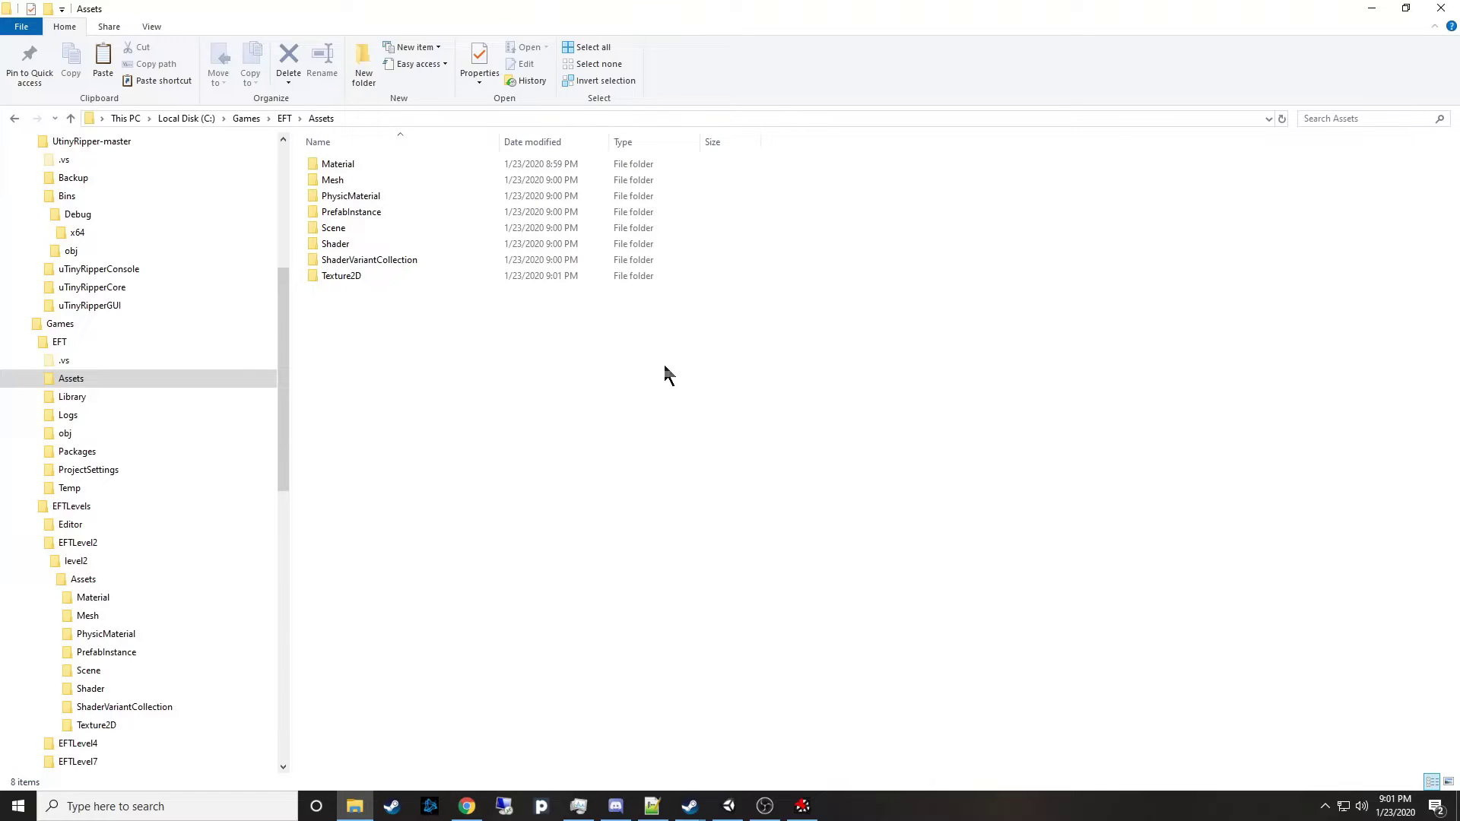
# Switch to the EFT project in Unity, close Unity Hub and look over the imported asset folders.
pyautogui.click(719, 808)
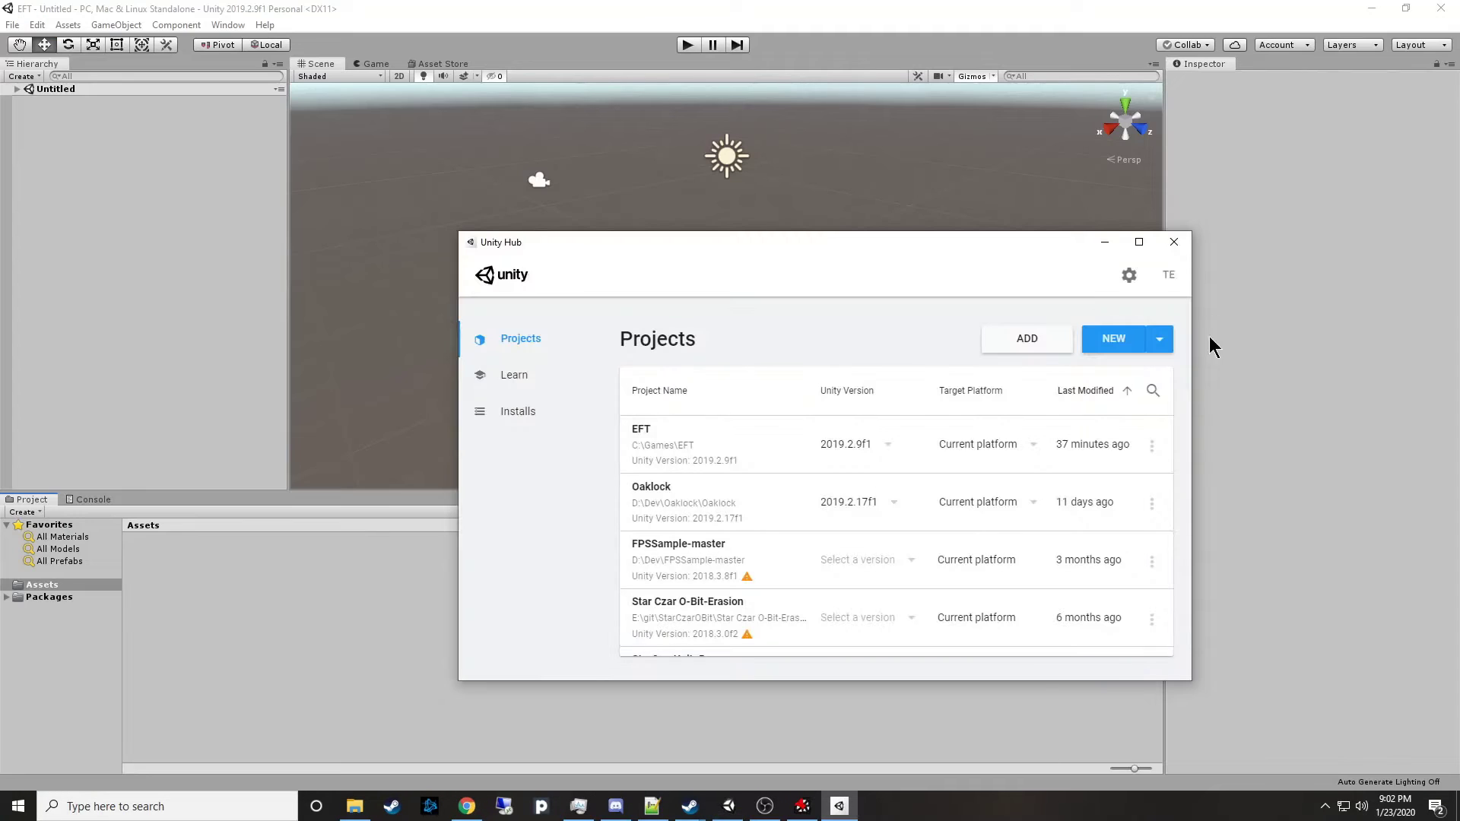
pyautogui.click(1174, 242)
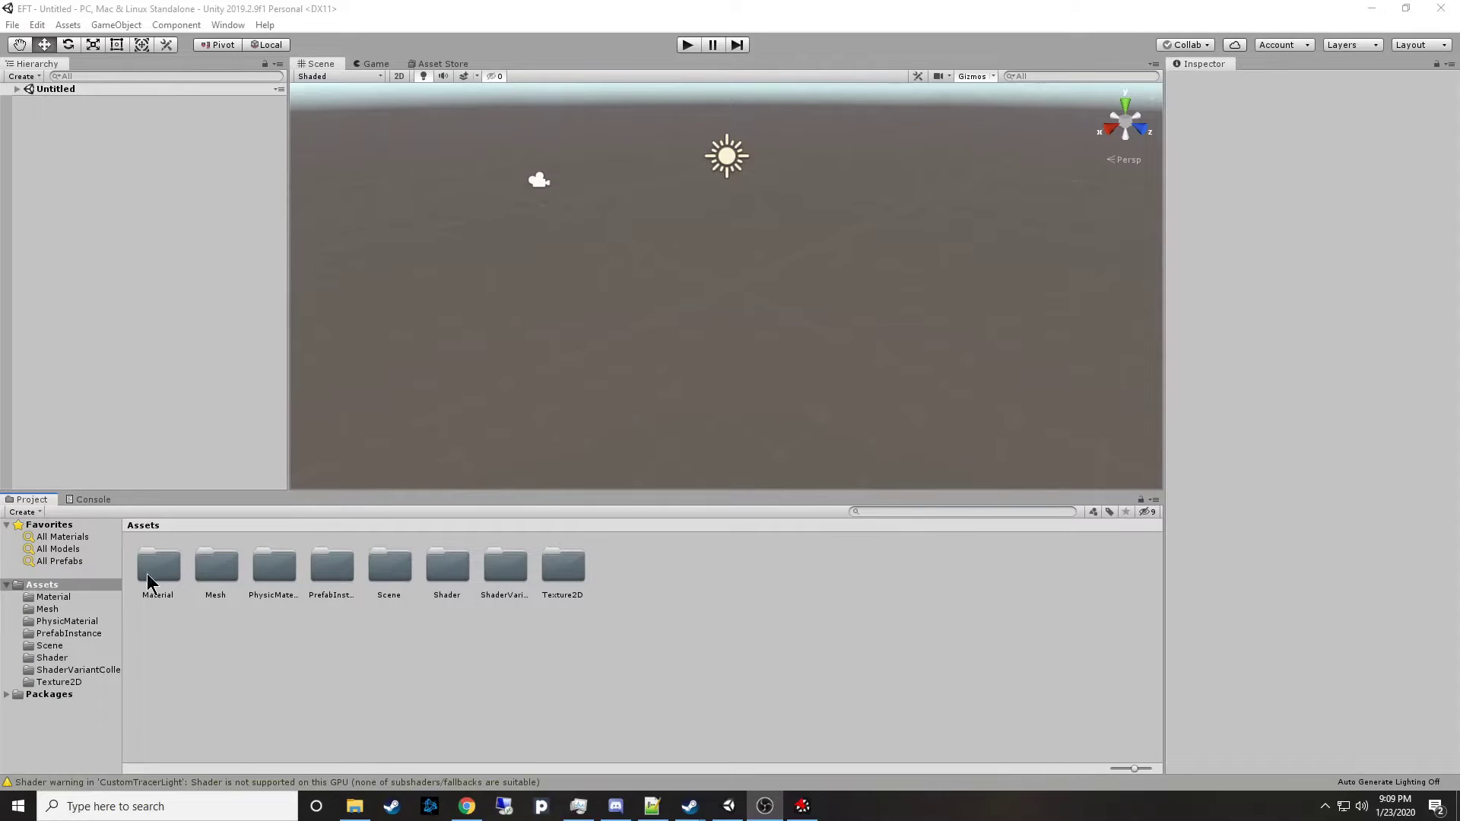
pyautogui.click(150, 568)
pyautogui.click(260, 564)
pyautogui.click(443, 567)
pyautogui.click(533, 570)
pyautogui.click(563, 569)
pyautogui.click(763, 605)
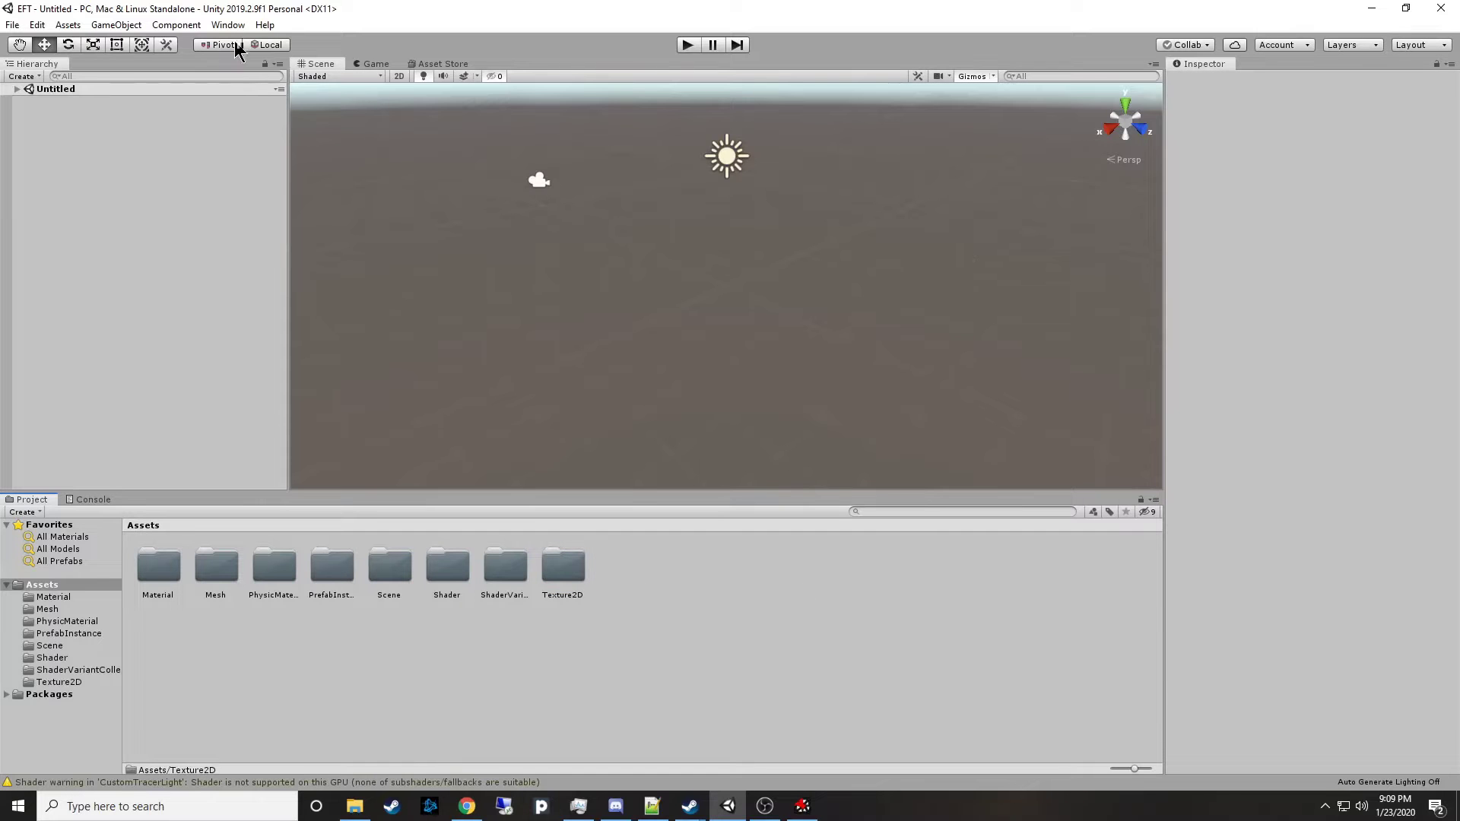
# Apply the 2 by 3 window layout and show the project assets in a slightly wider one-column view.
pyautogui.click(220, 25)
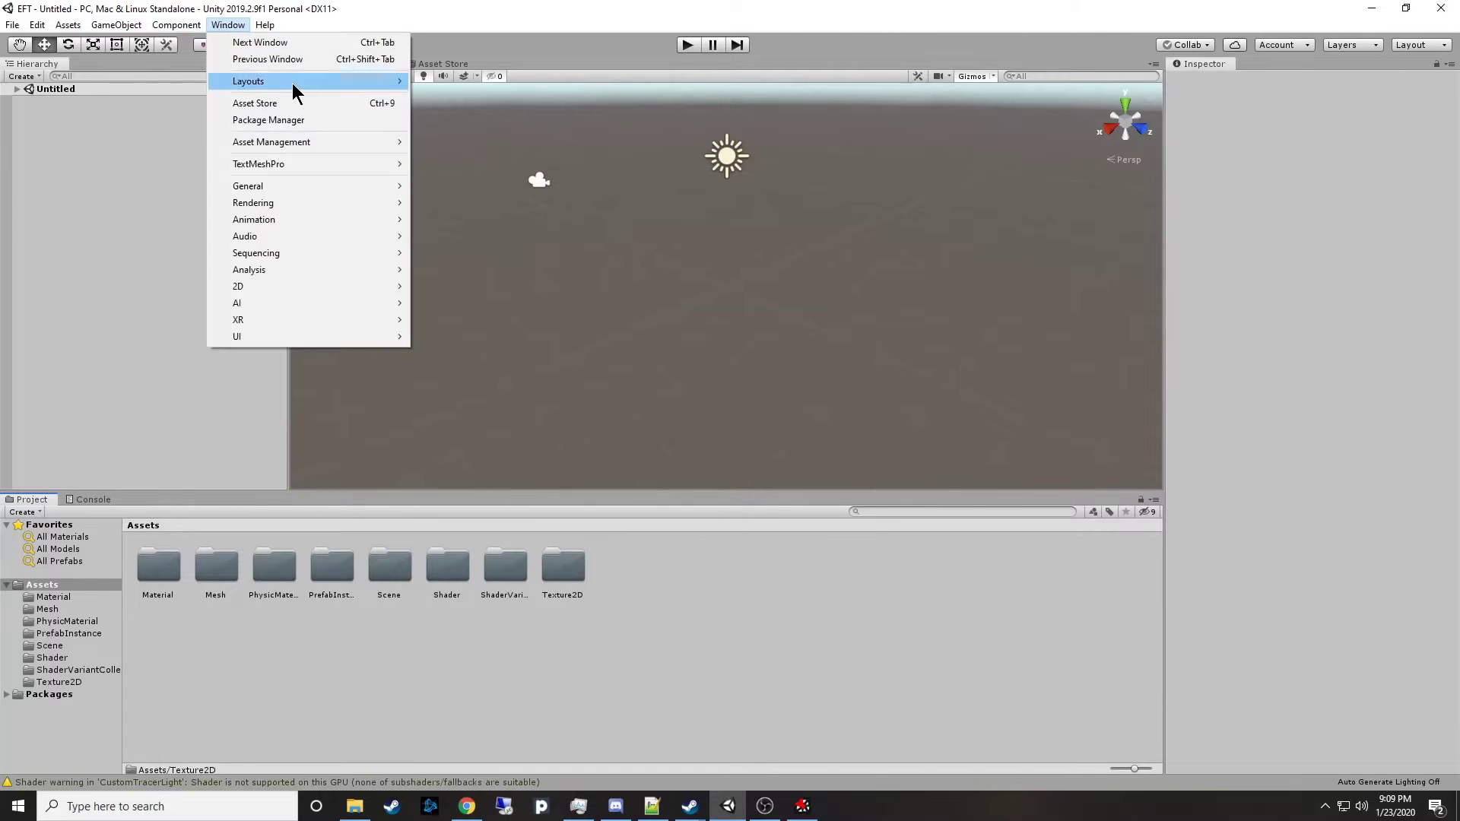
pyautogui.moveTo(395, 82)
pyautogui.click(453, 81)
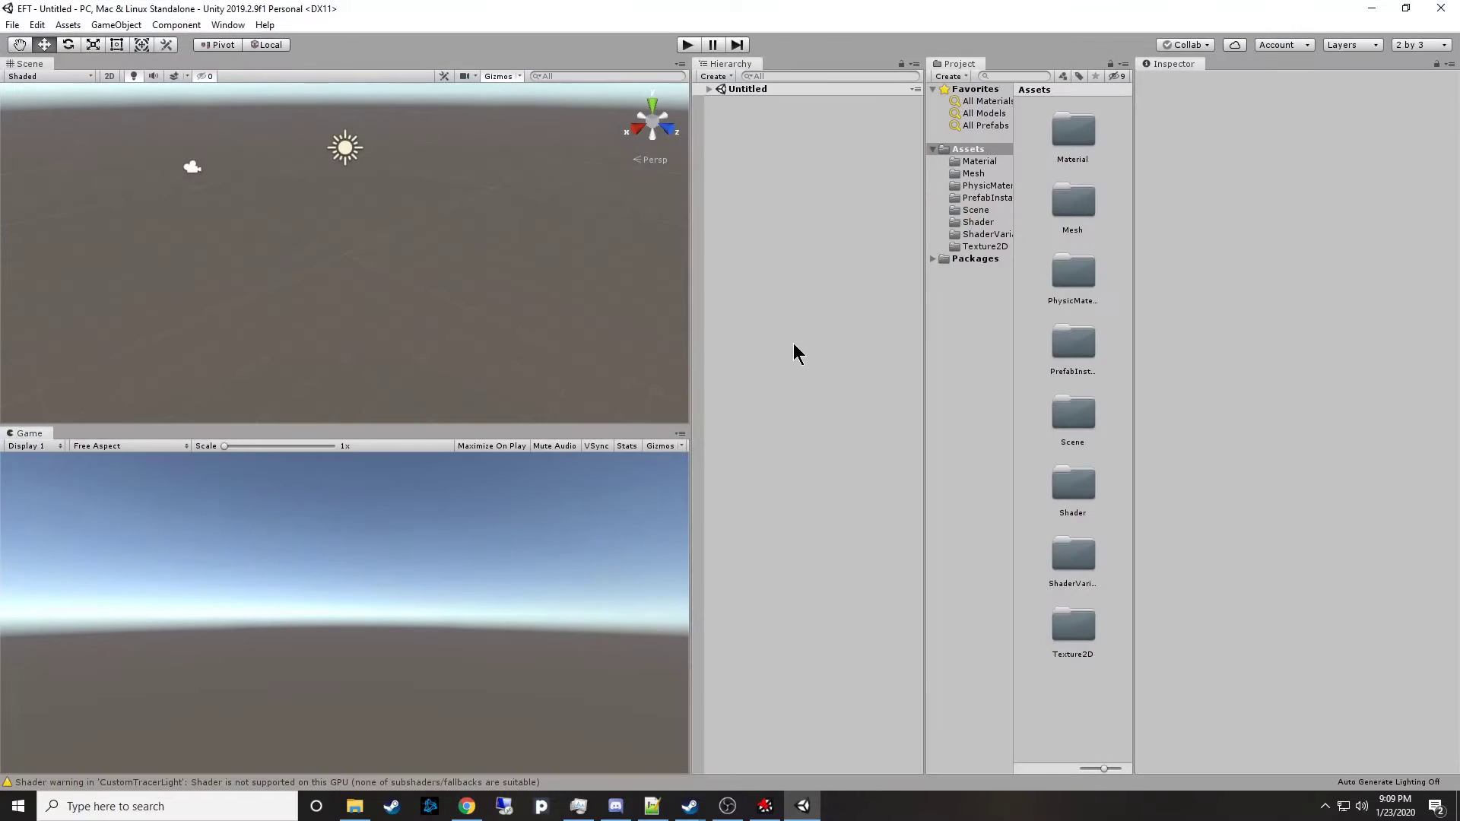
pyautogui.click(1123, 64)
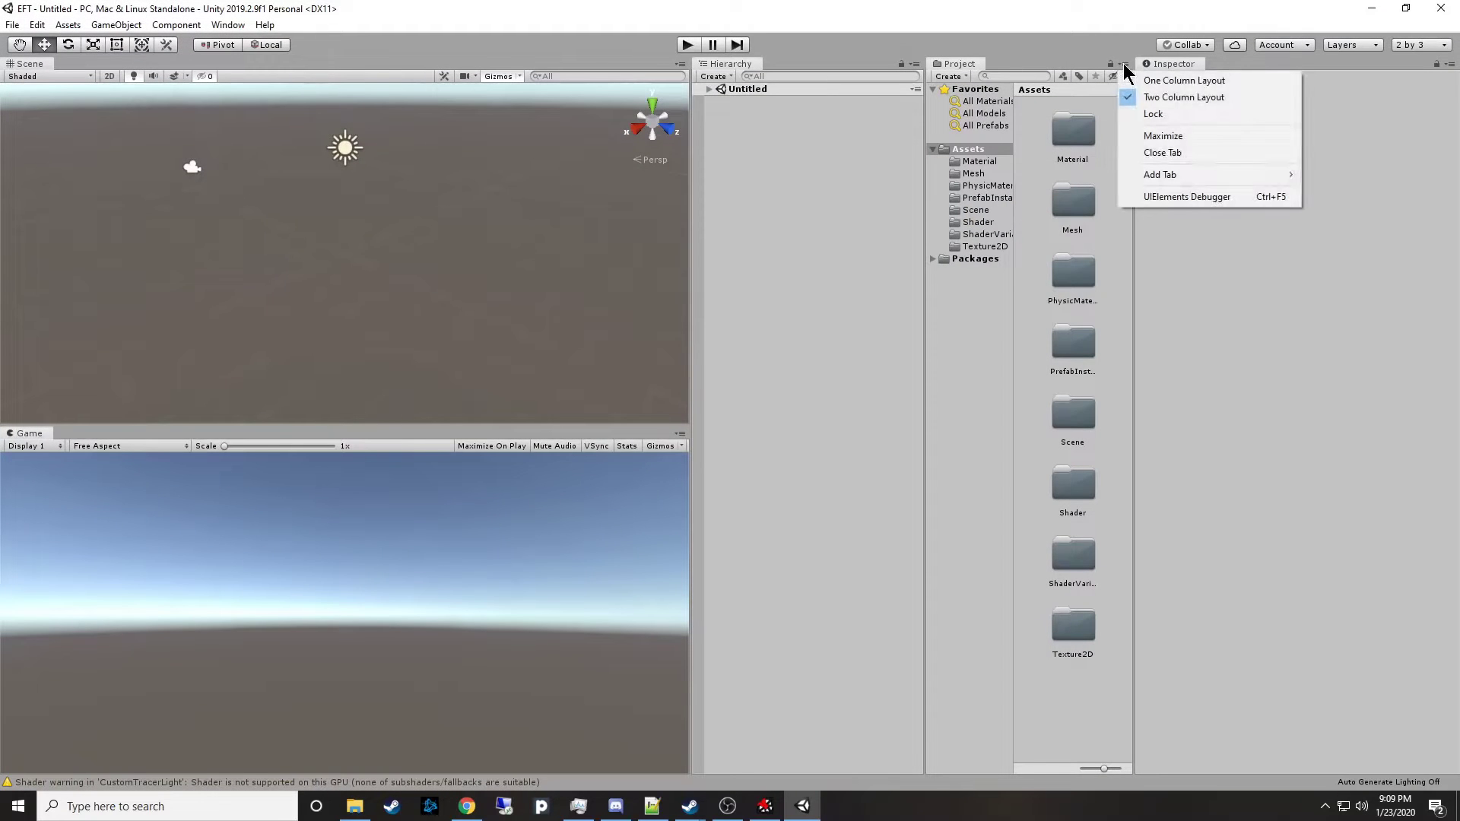
pyautogui.click(1152, 80)
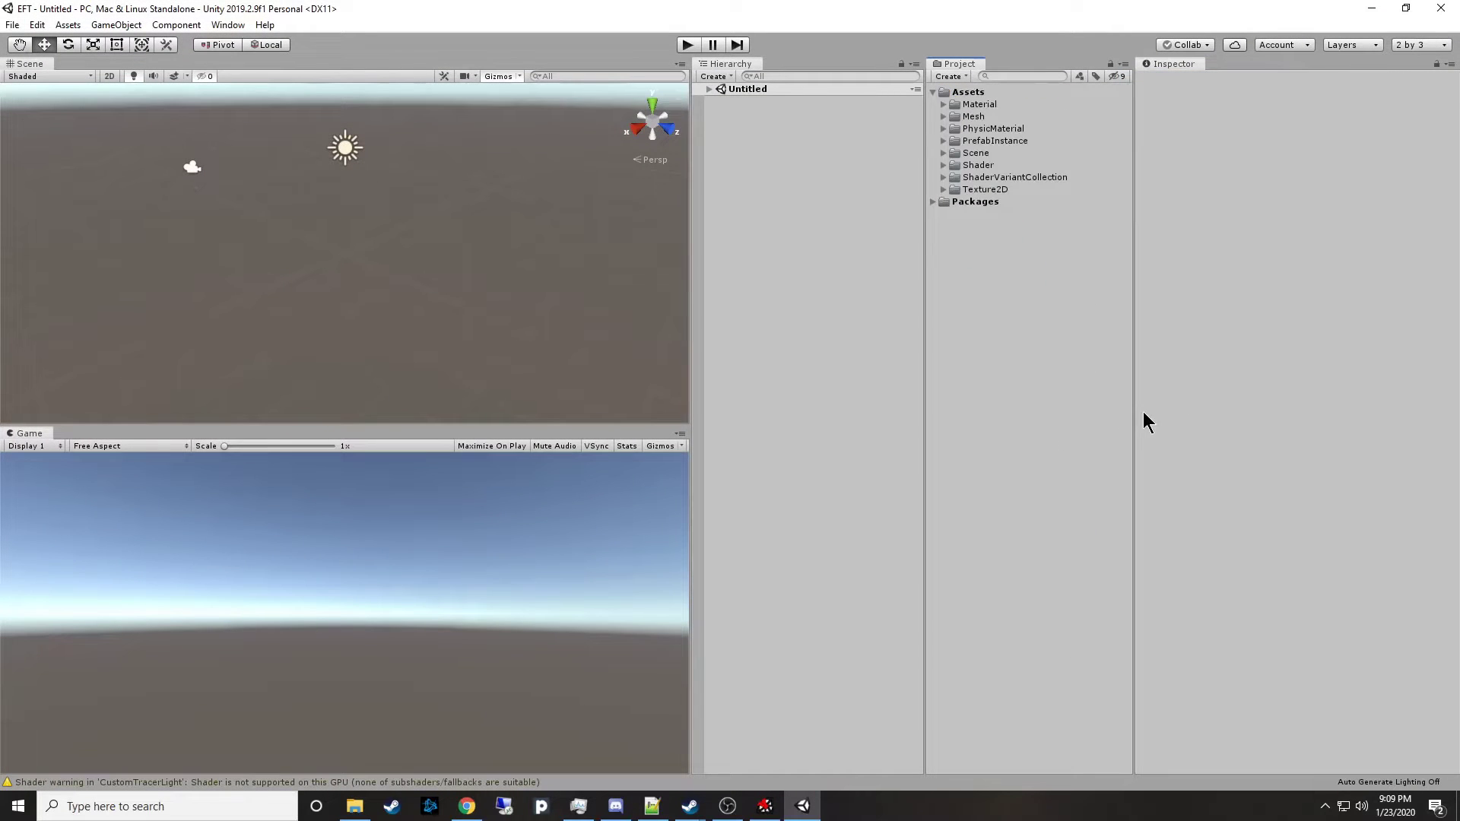
pyautogui.moveTo(1134, 411); pyautogui.dragTo(1169, 417)
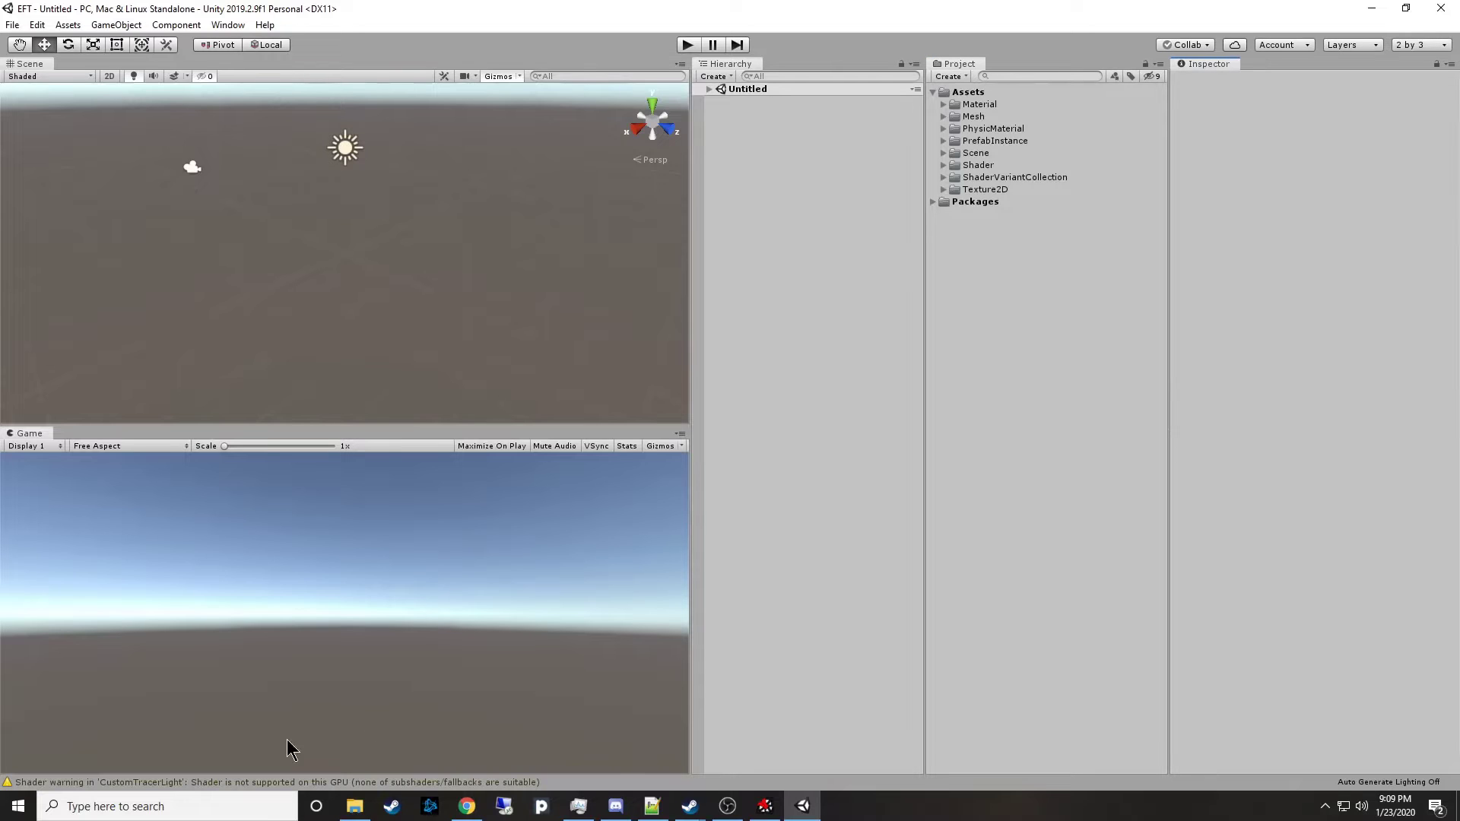
# Open the Console, dock it below the Inspector and widen both panels.
pyautogui.click(130, 783)
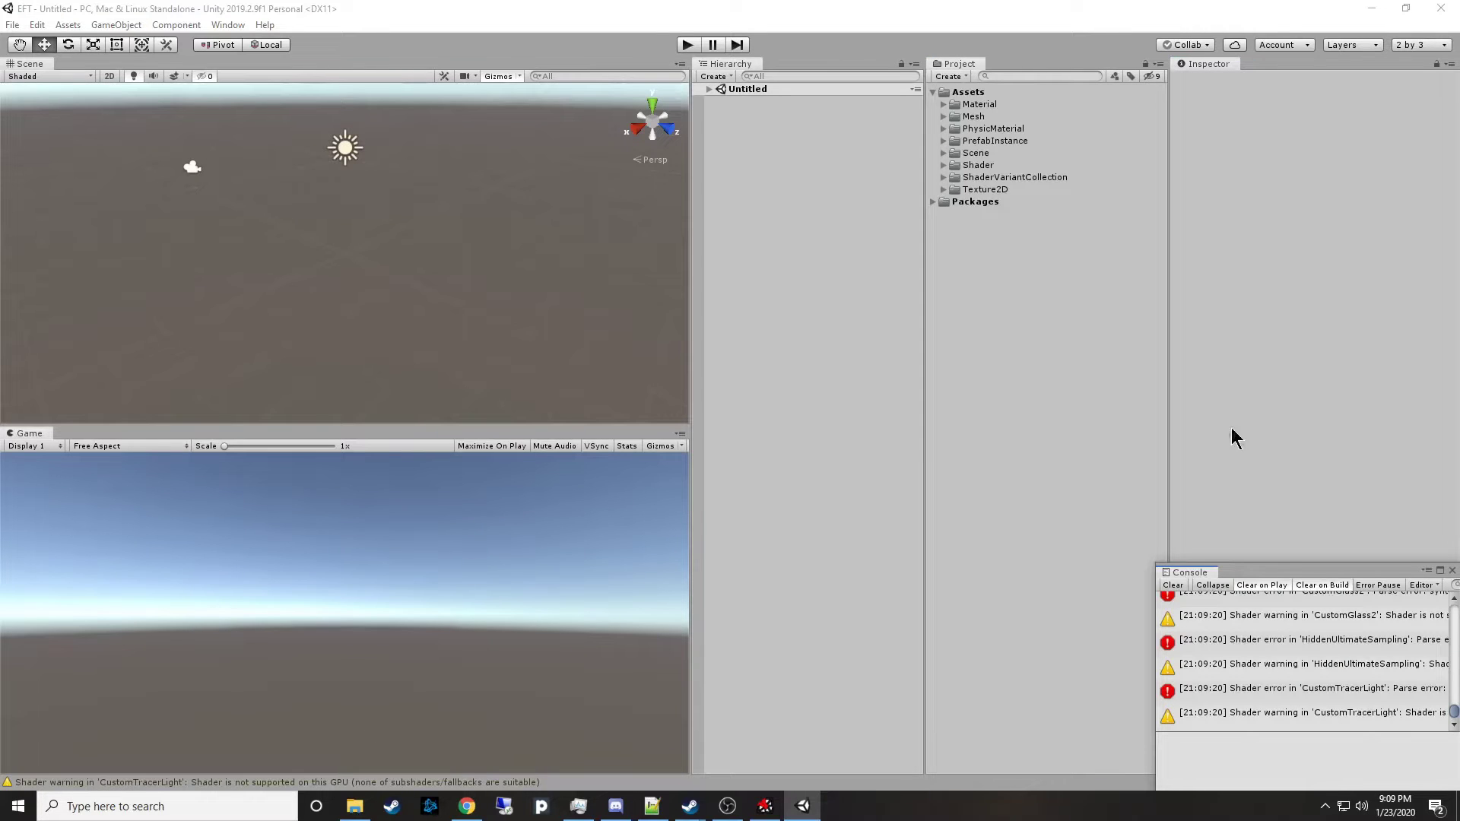
pyautogui.moveTo(1286, 579); pyautogui.dragTo(1273, 500)
pyautogui.moveTo(1175, 500); pyautogui.dragTo(1301, 744)
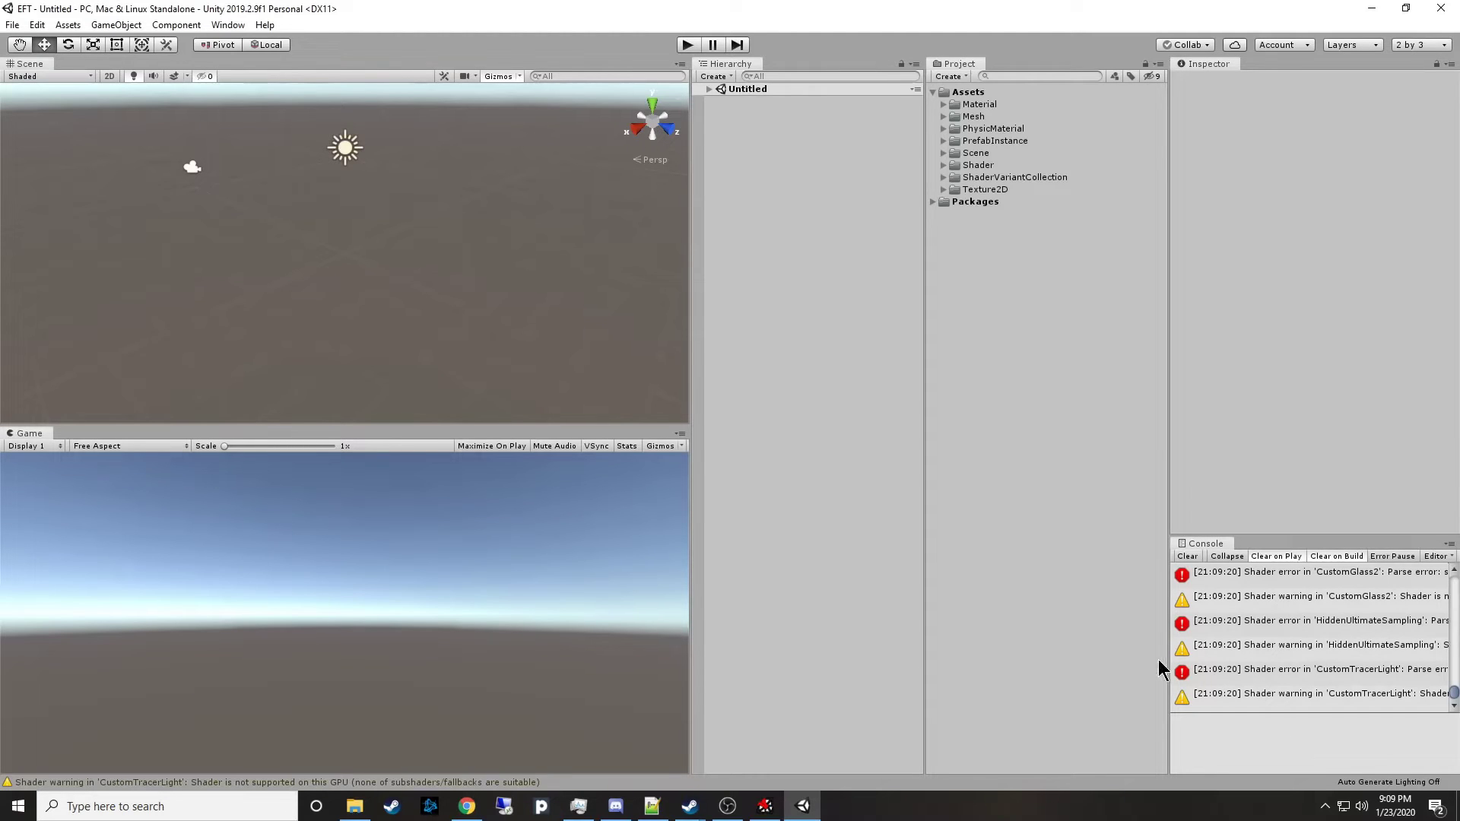
pyautogui.moveTo(1166, 660); pyautogui.dragTo(1107, 662)
# Review the shader errors and warnings in the Console and clear them.
pyautogui.scroll(5, 1215, 673)
pyautogui.scroll(3, 1317, 660)
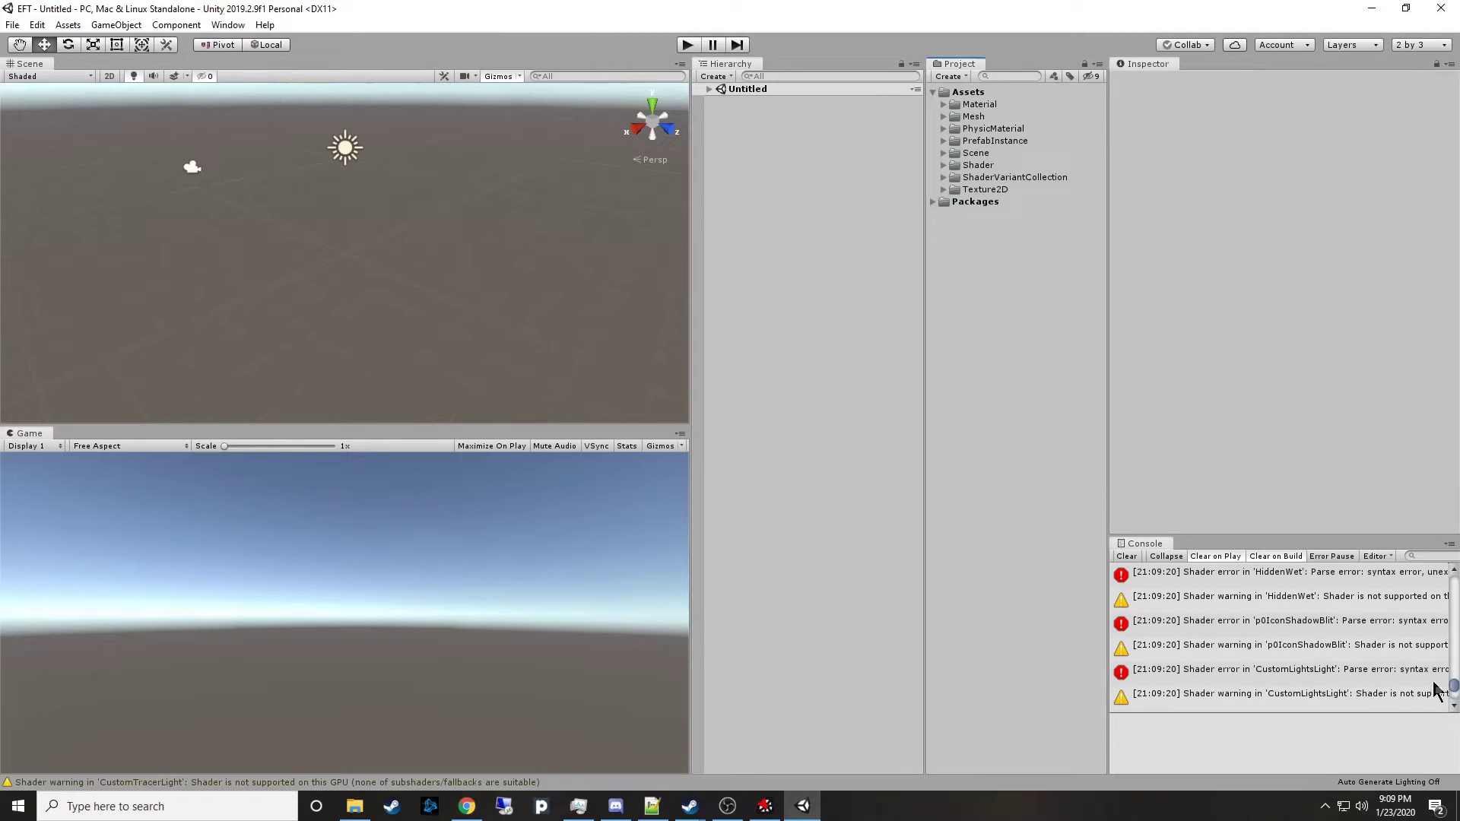
pyautogui.moveTo(1453, 692)
pyautogui.mouseDown()
pyautogui.moveTo(1454, 578)
pyautogui.moveTo(1443, 700)
pyautogui.mouseUp()
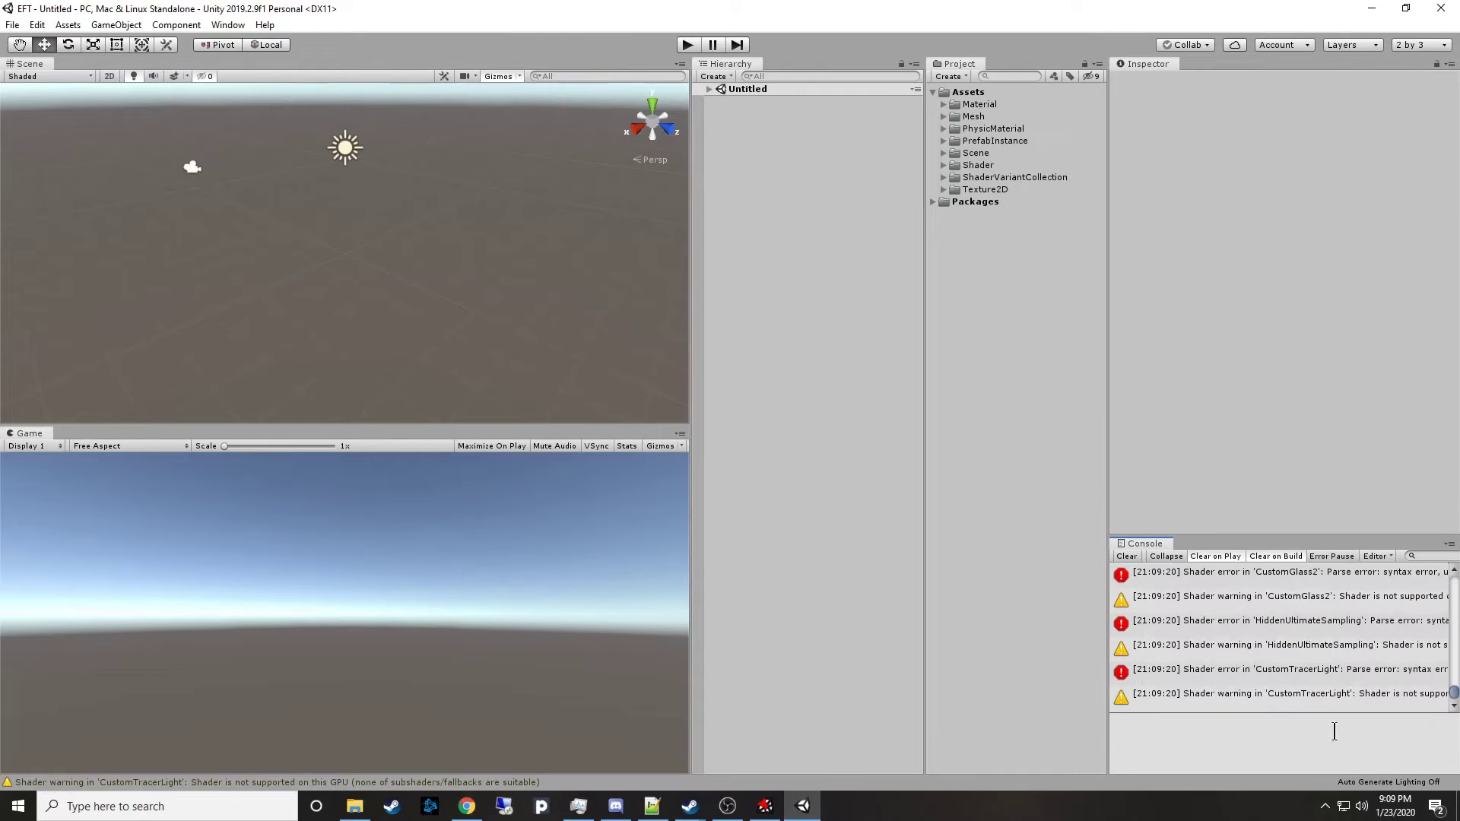
pyautogui.click(1127, 557)
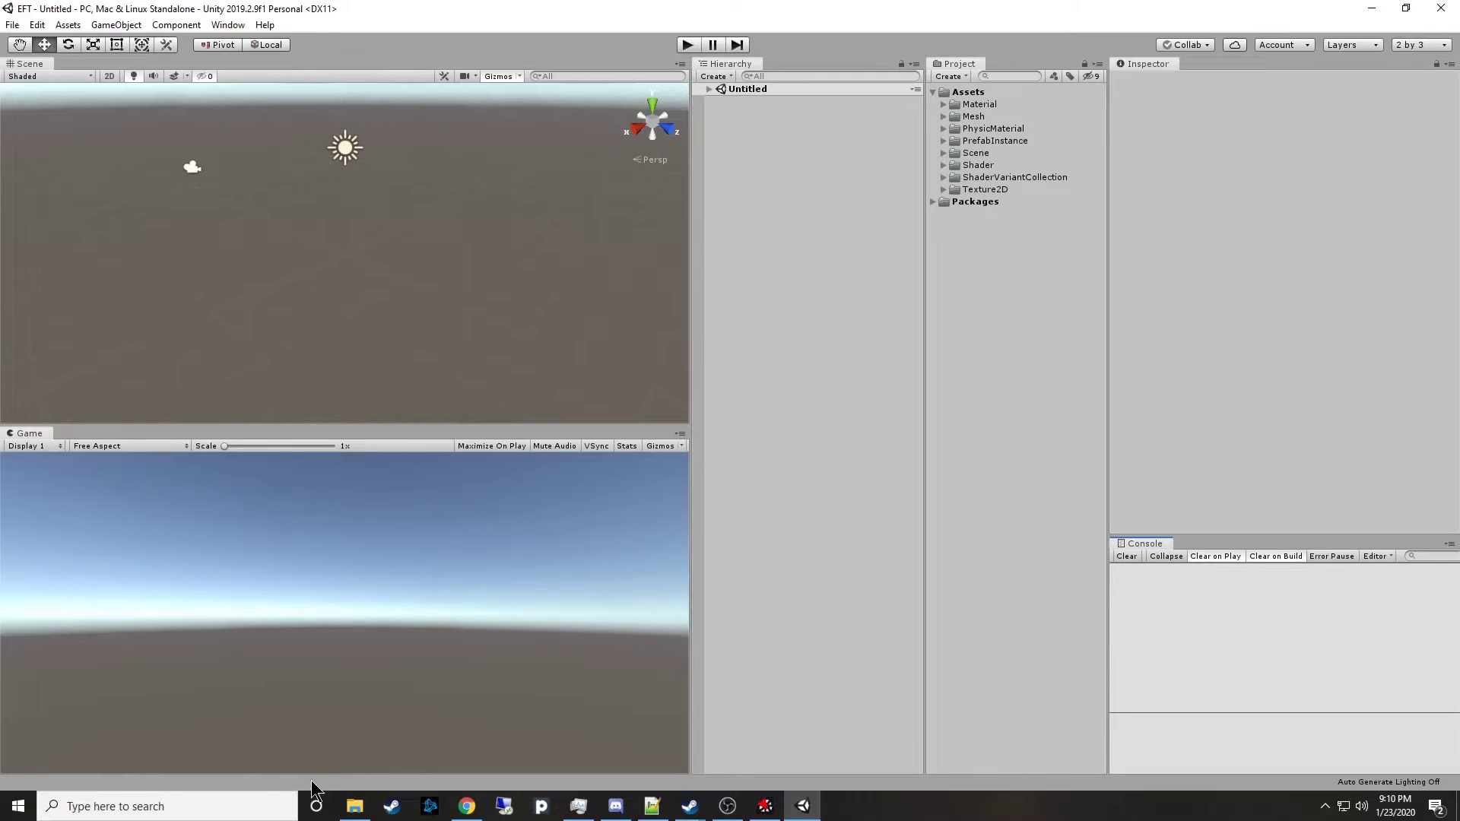
# Switch to File Explorer and move the Editor folder from C:\Games\EFTLevels into EFTLevel2\level2\Assets, then open it.
pyautogui.click(351, 809)
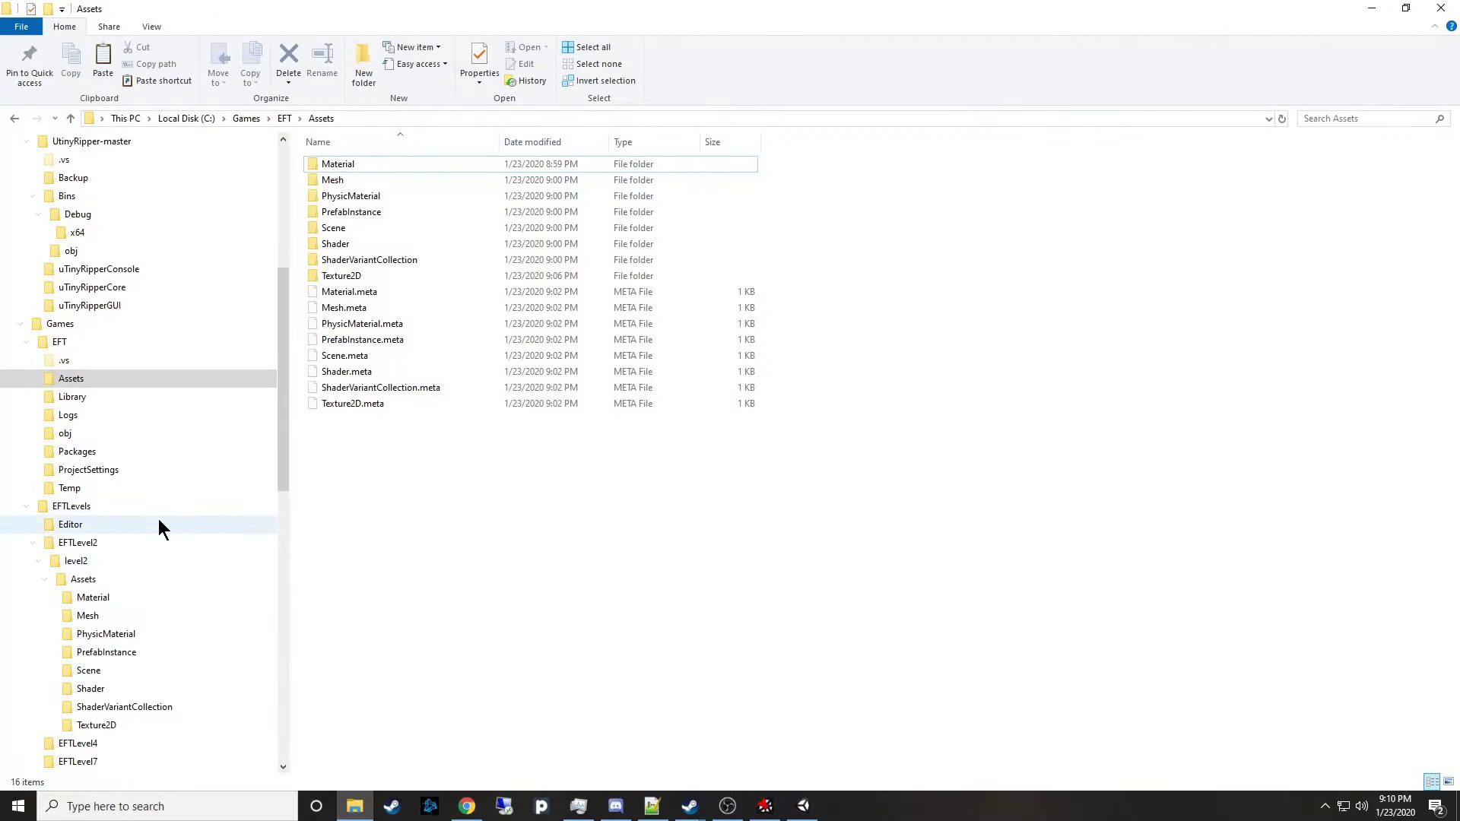
pyautogui.click(70, 525)
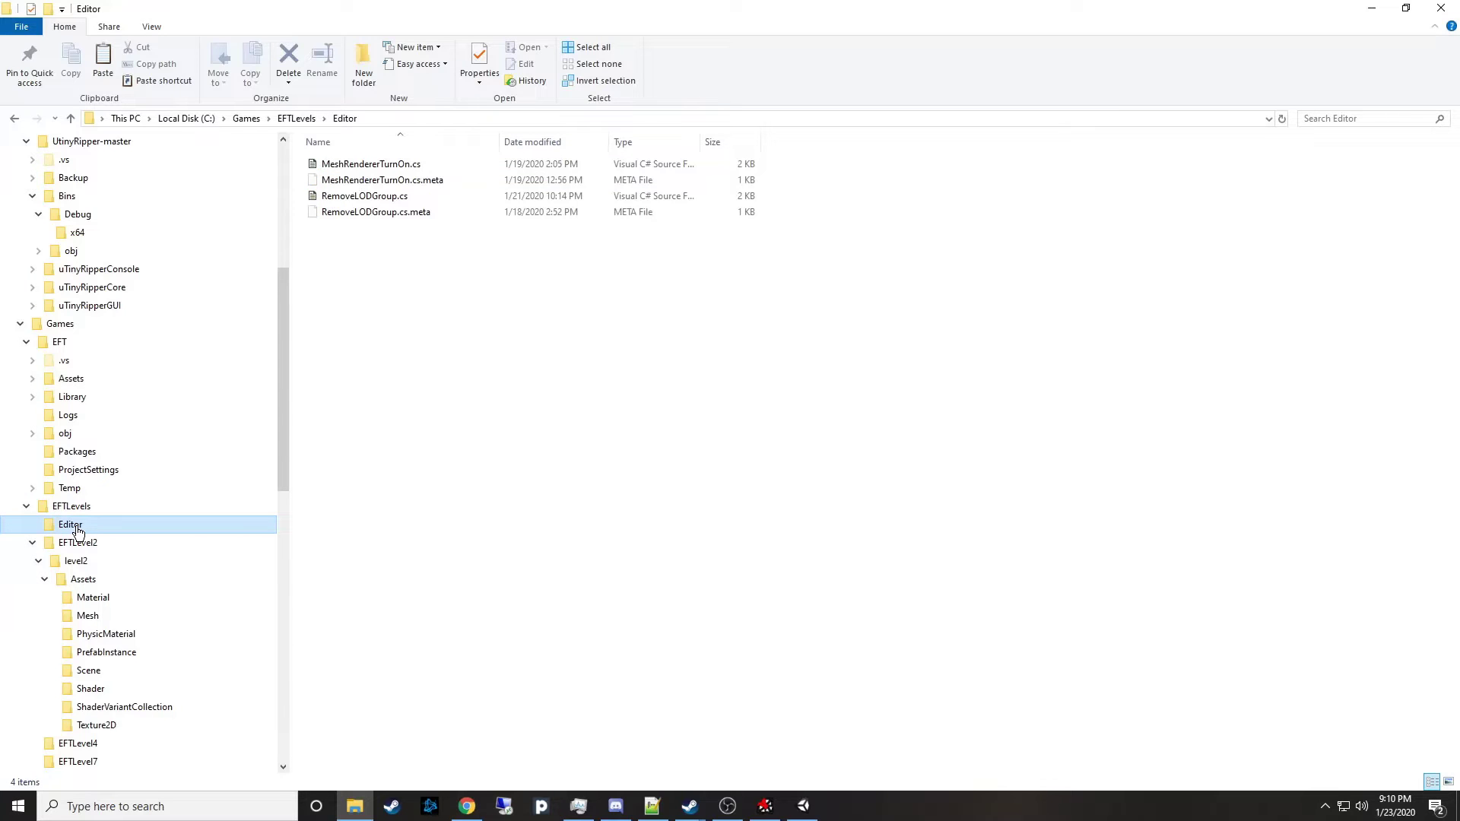
pyautogui.moveTo(72, 530); pyautogui.dragTo(88, 582)
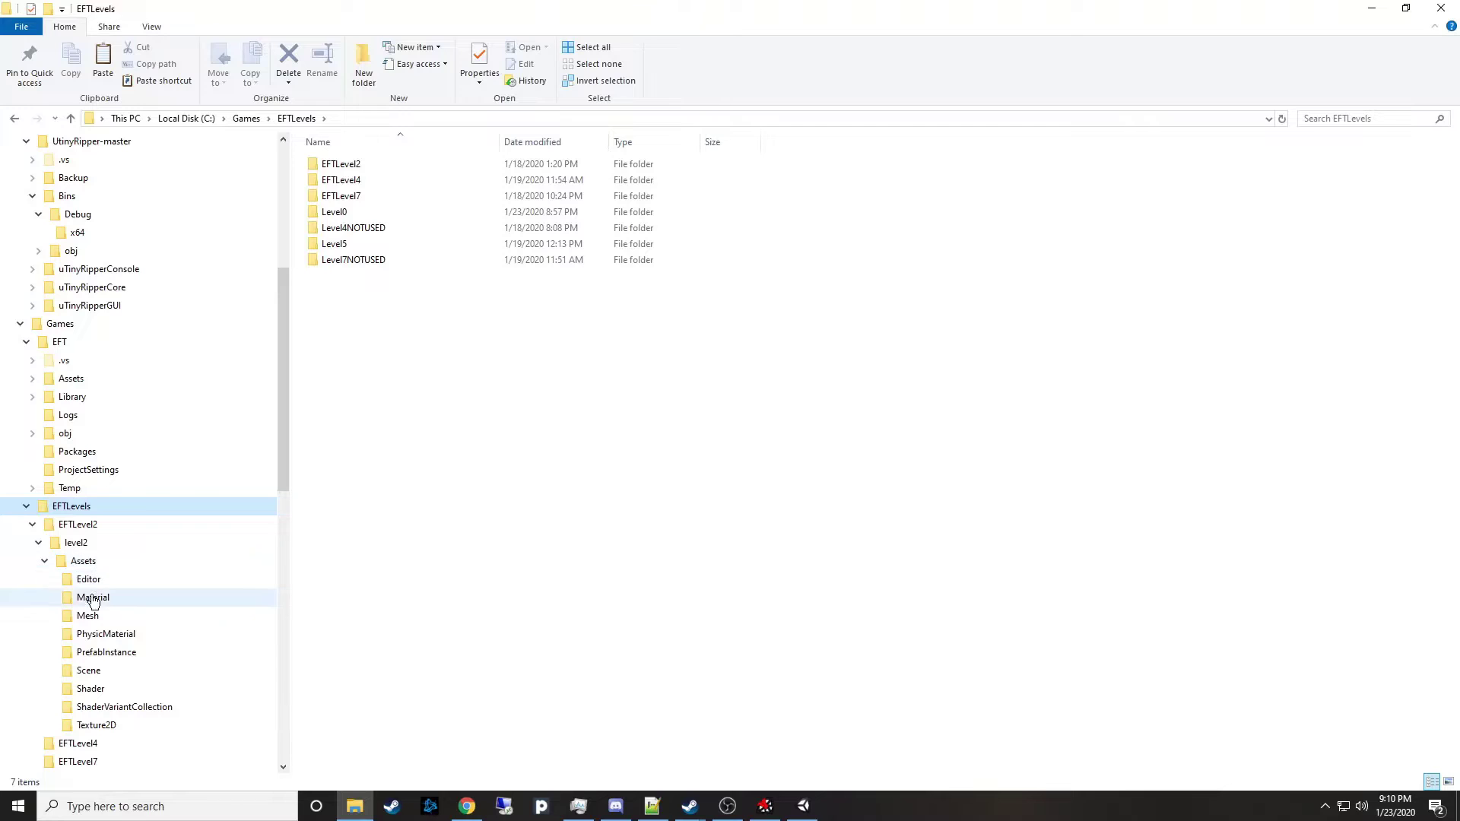
pyautogui.click(88, 581)
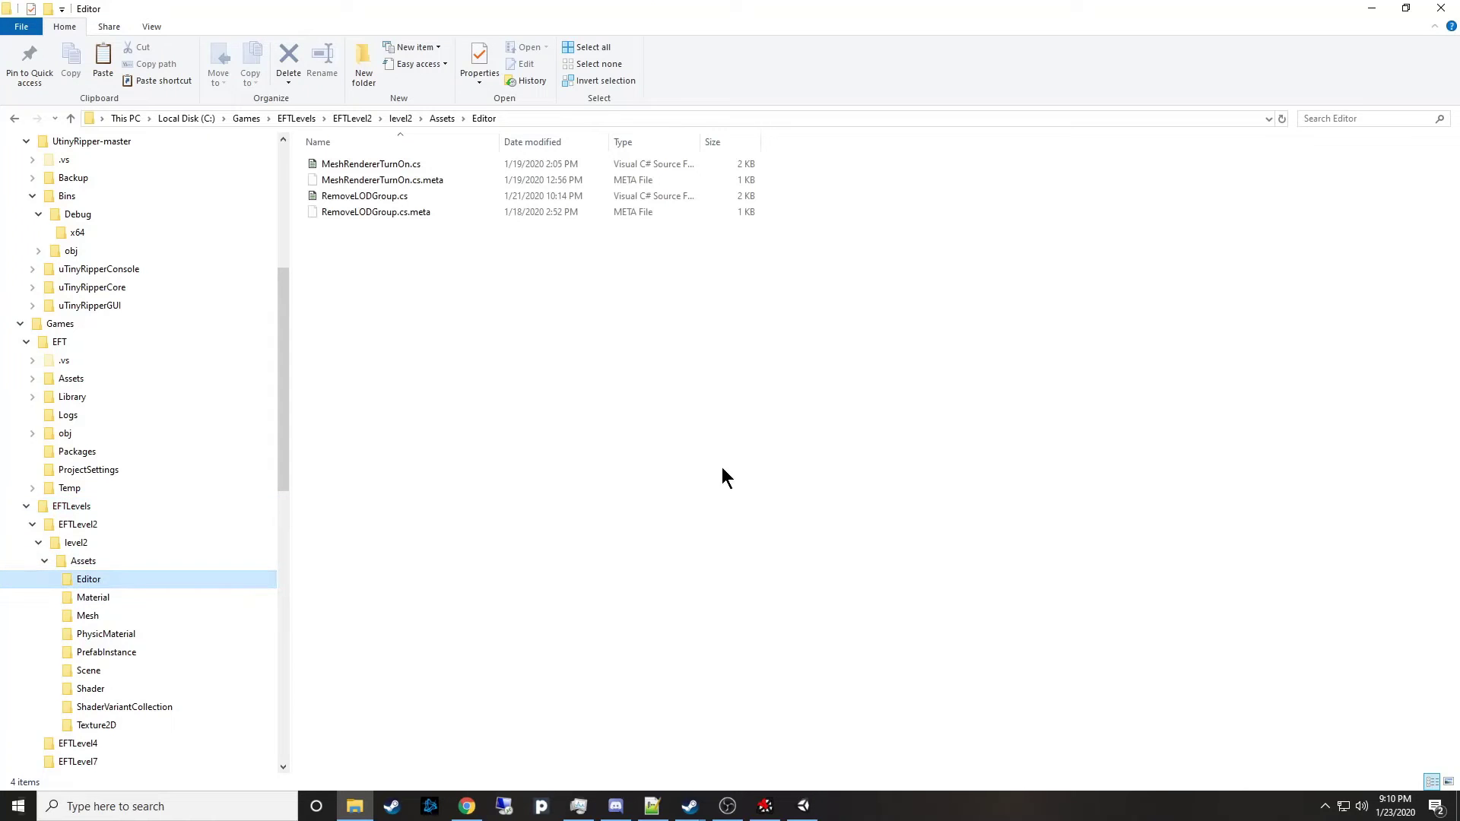
# Return to Unity and examine the project's asset folders, from the Editor folder through Texture2D.
pyautogui.click(803, 806)
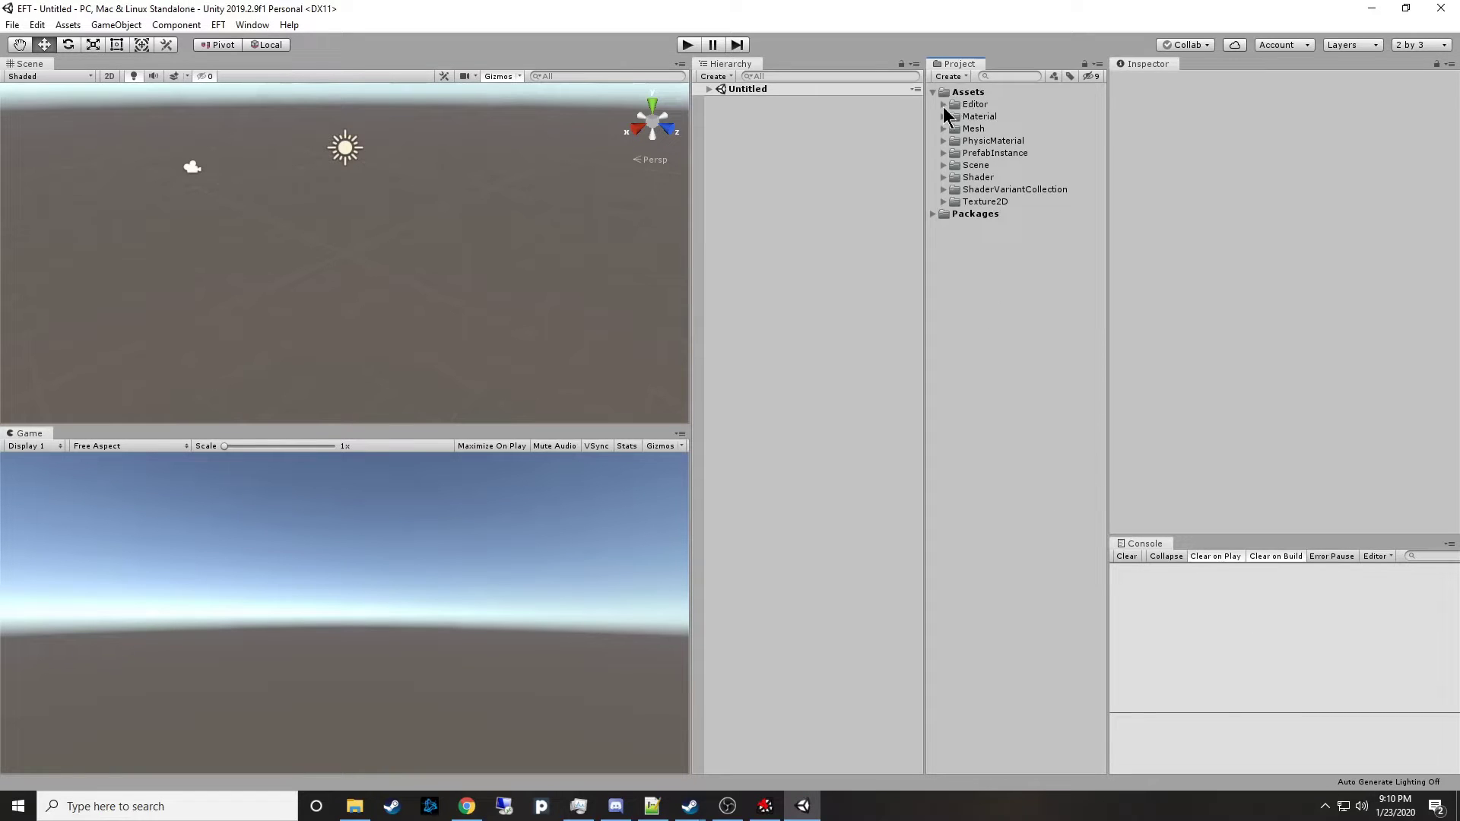
pyautogui.click(943, 106)
pyautogui.click(943, 106)
pyautogui.click(984, 105)
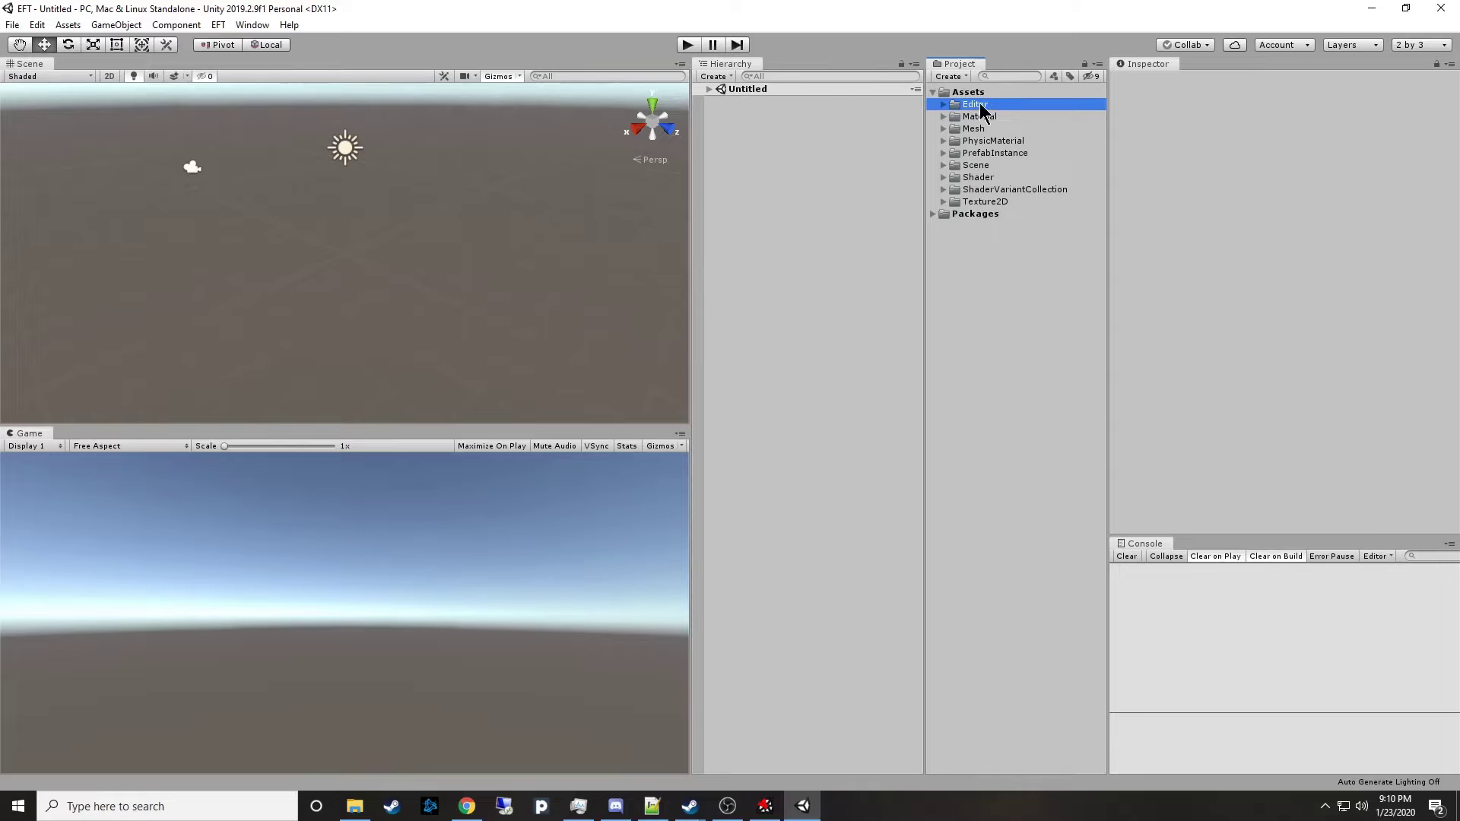
pyautogui.click(1028, 141)
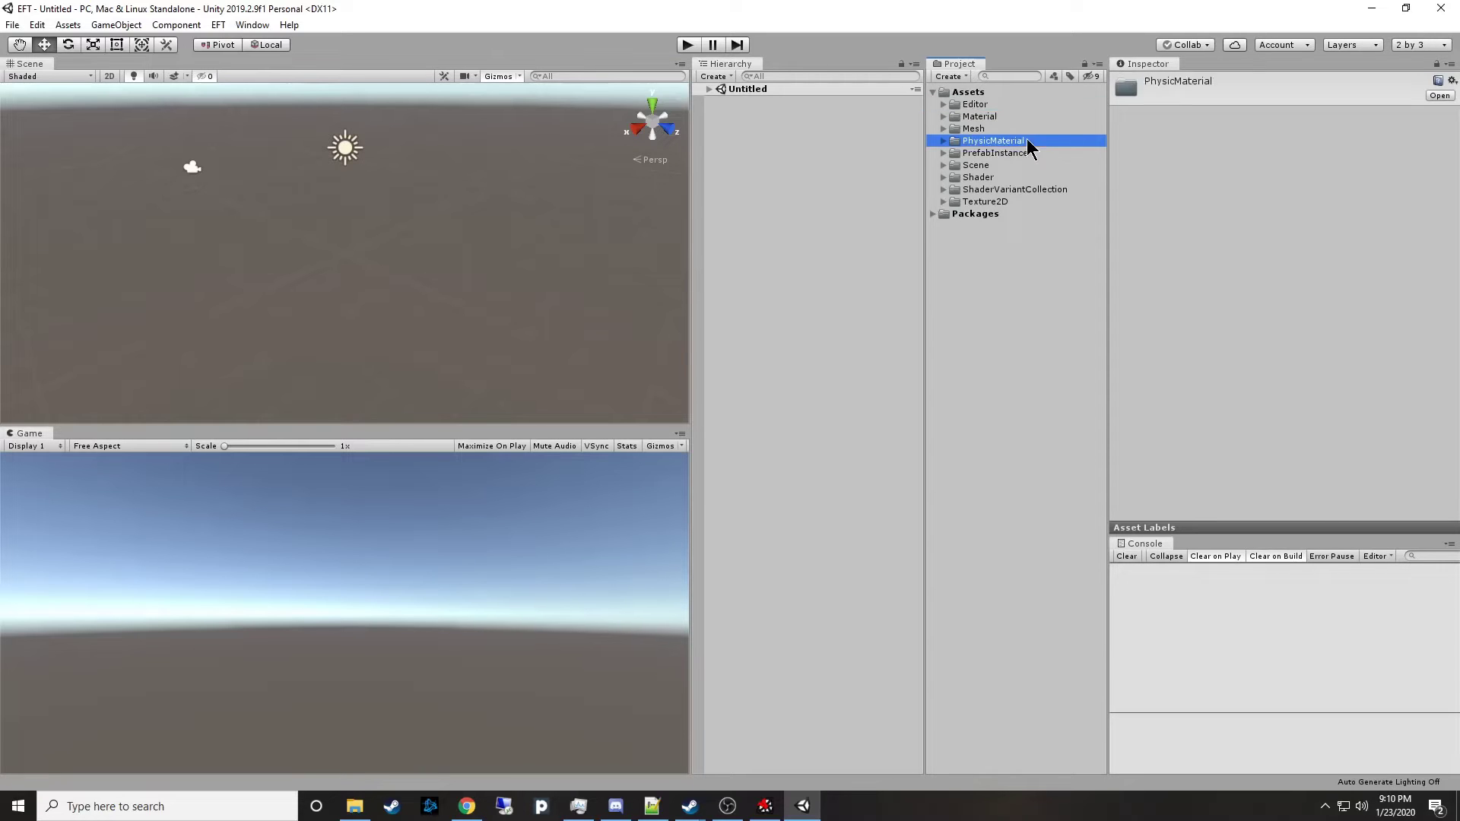
pyautogui.click(1044, 152)
pyautogui.click(1033, 167)
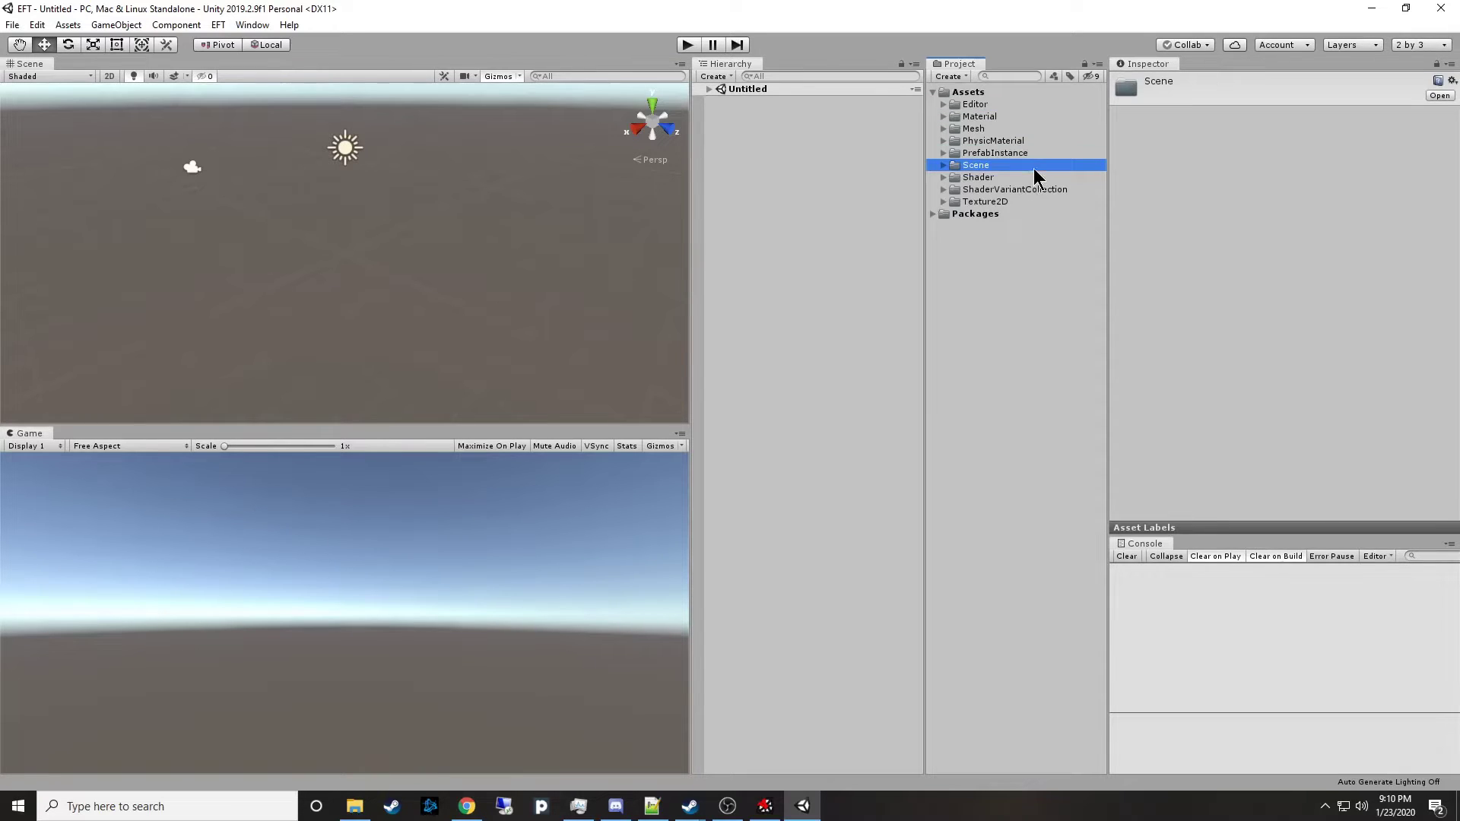
pyautogui.click(1027, 179)
pyautogui.click(1028, 189)
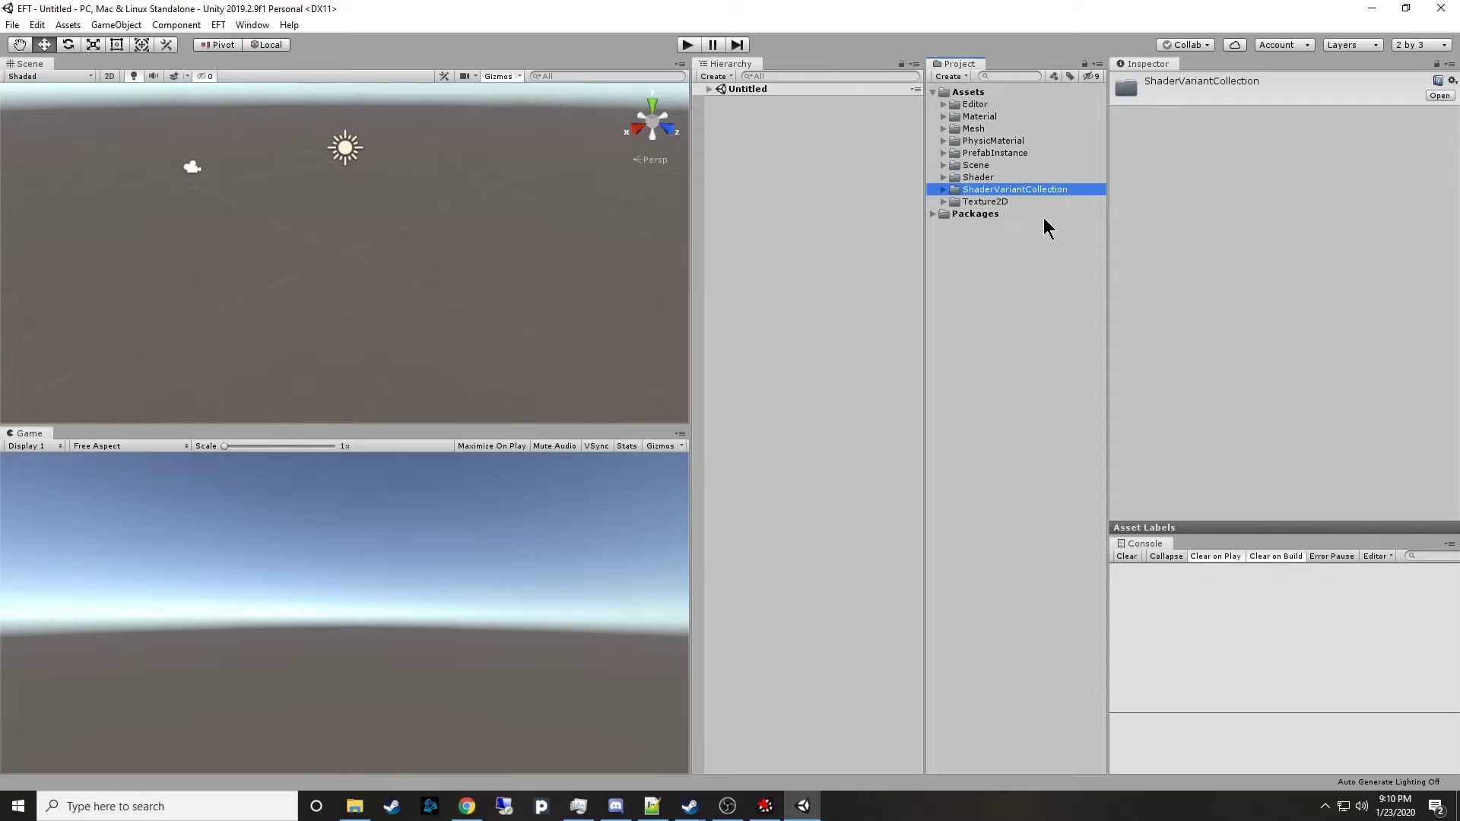
pyautogui.click(1035, 203)
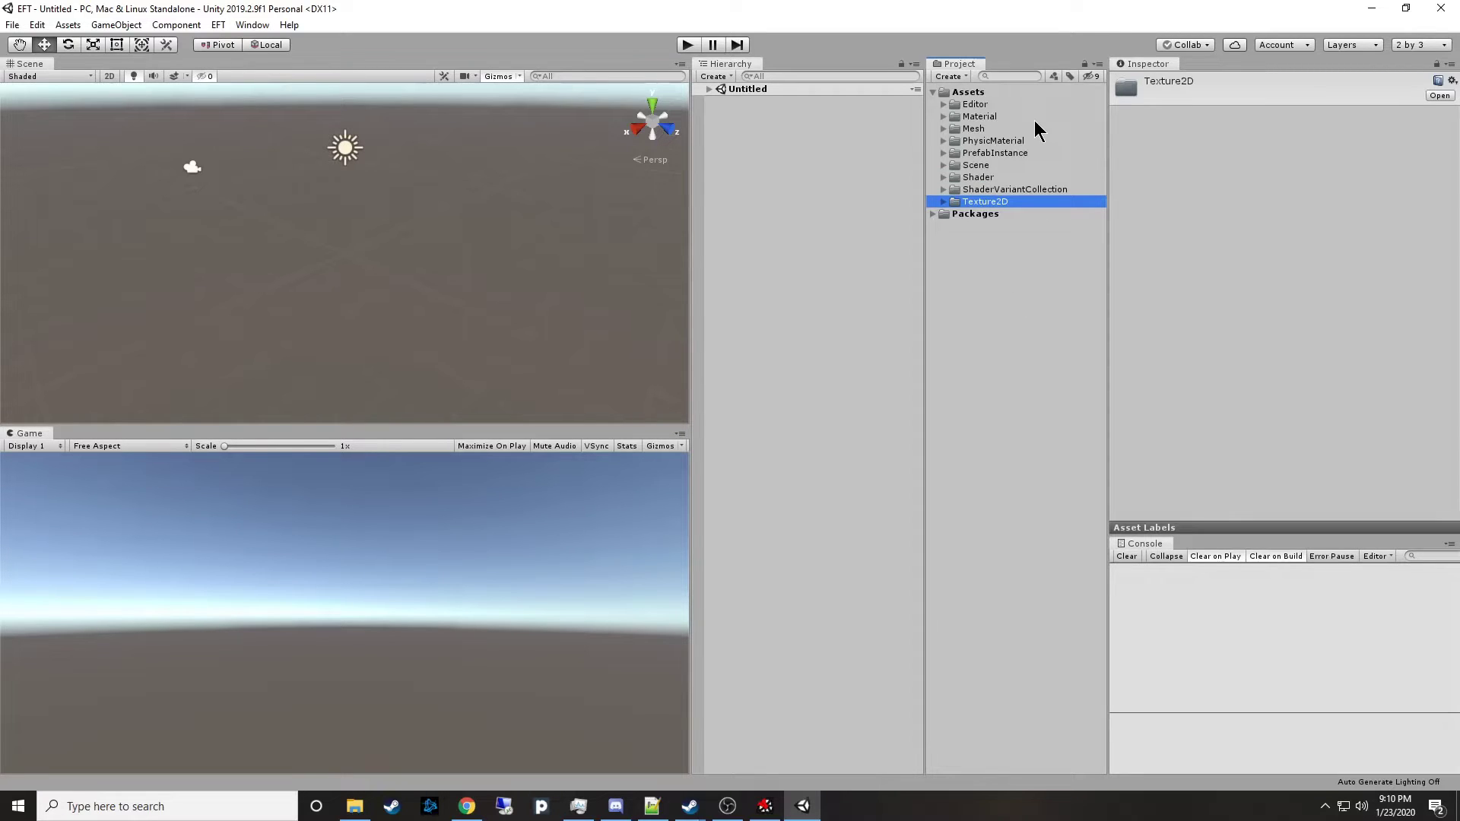
# Open the level2 scene from the Scene folder and inspect its lamp02_crush2 Group and Occlusion Area objects.
pyautogui.click(943, 166)
pyautogui.click(997, 175)
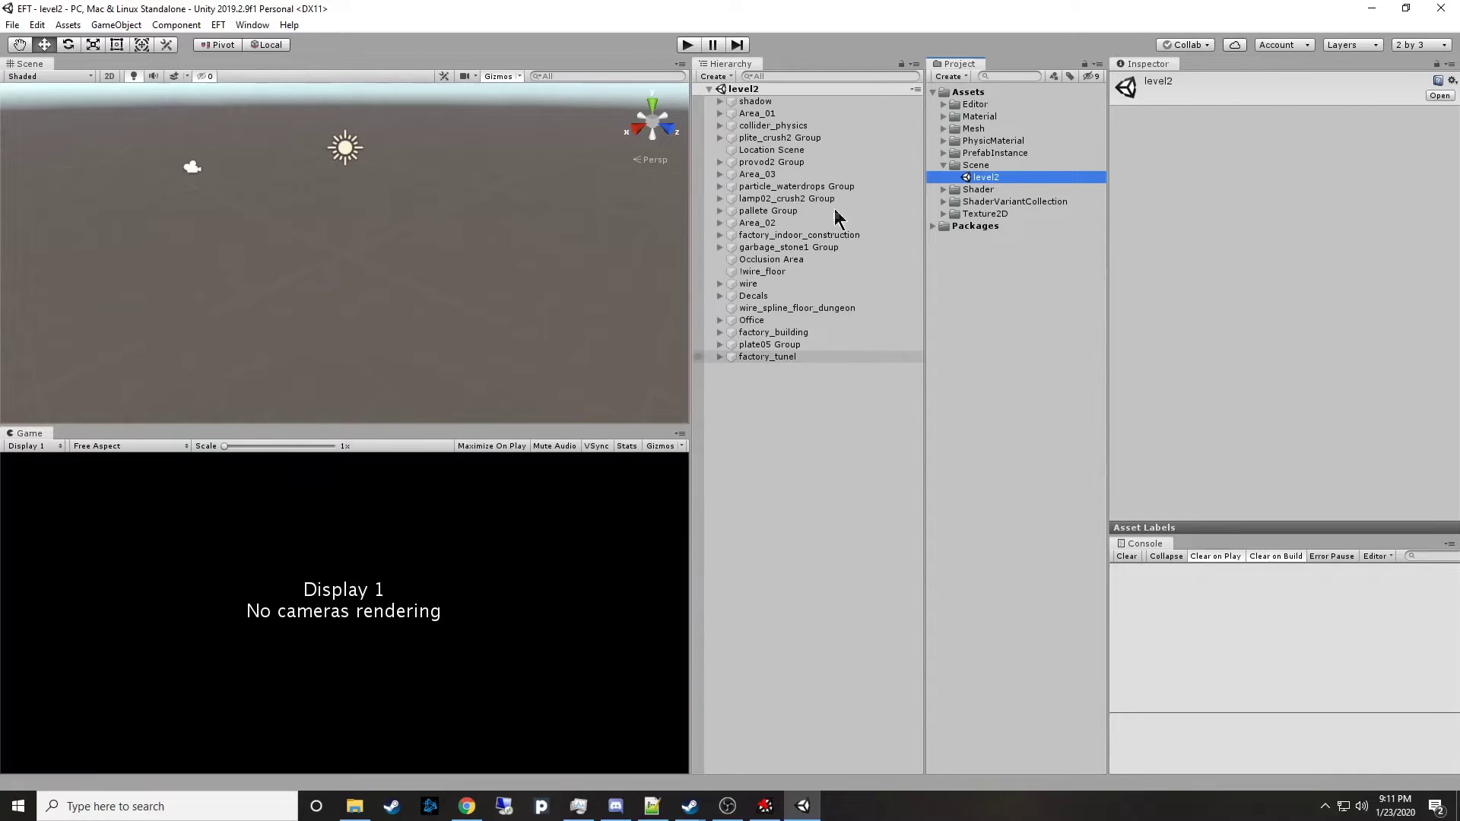
pyautogui.click(751, 198)
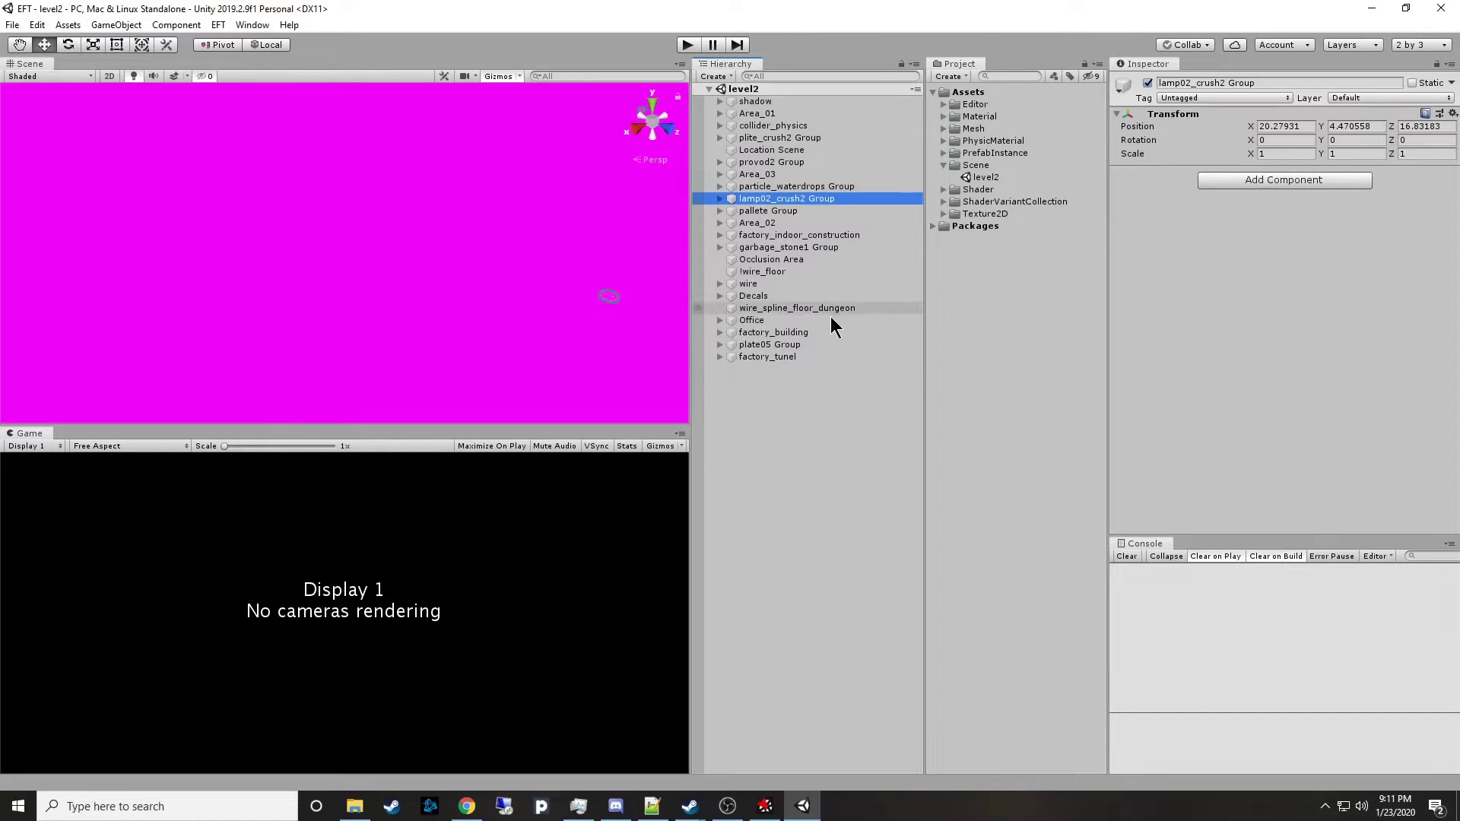
pyautogui.click(792, 262)
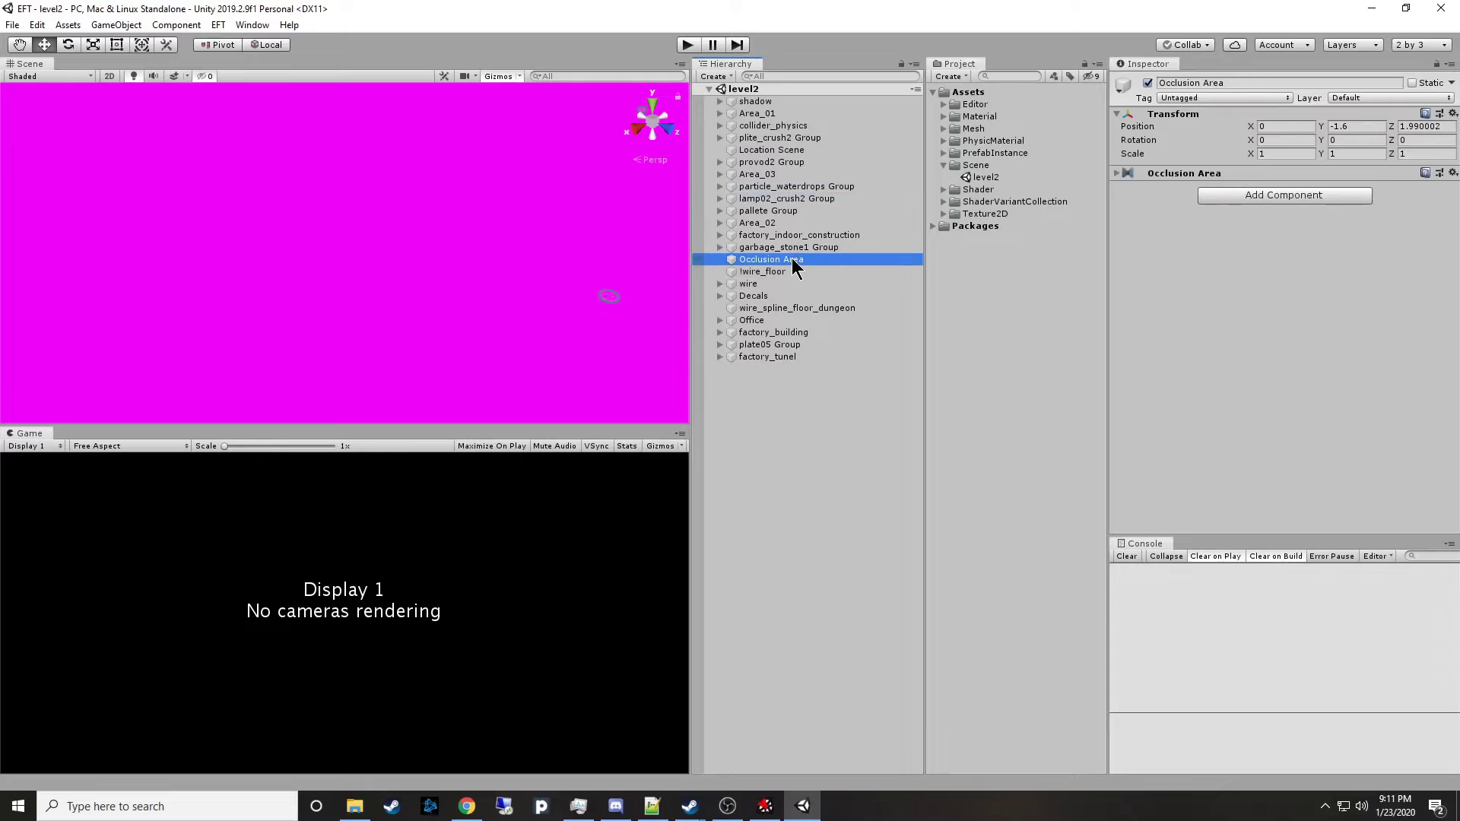
# Examine the shaders in the Shader folder, including the errors reported for BloodBloodBlit.
pyautogui.click(999, 188)
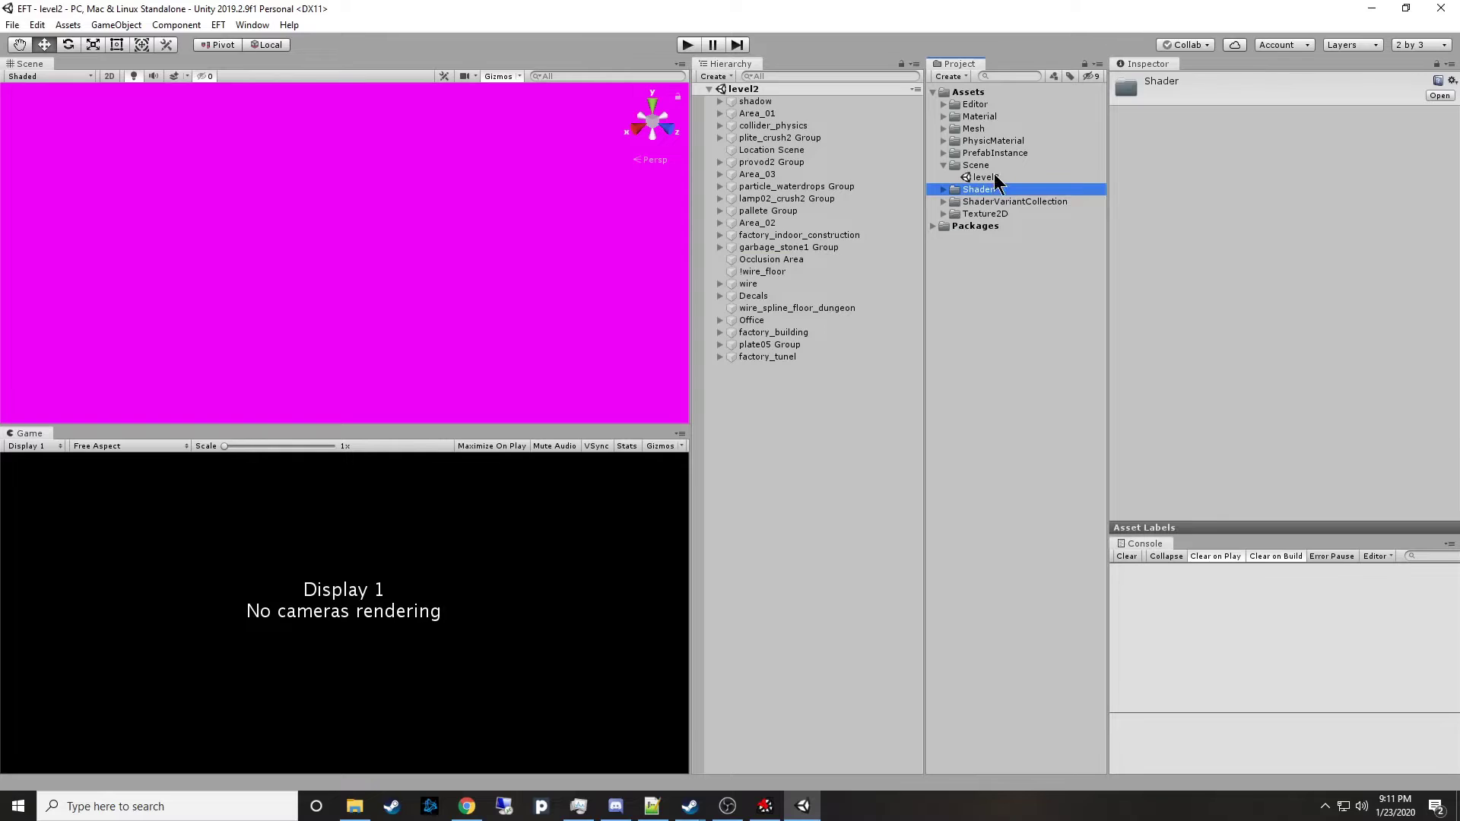
pyautogui.click(944, 189)
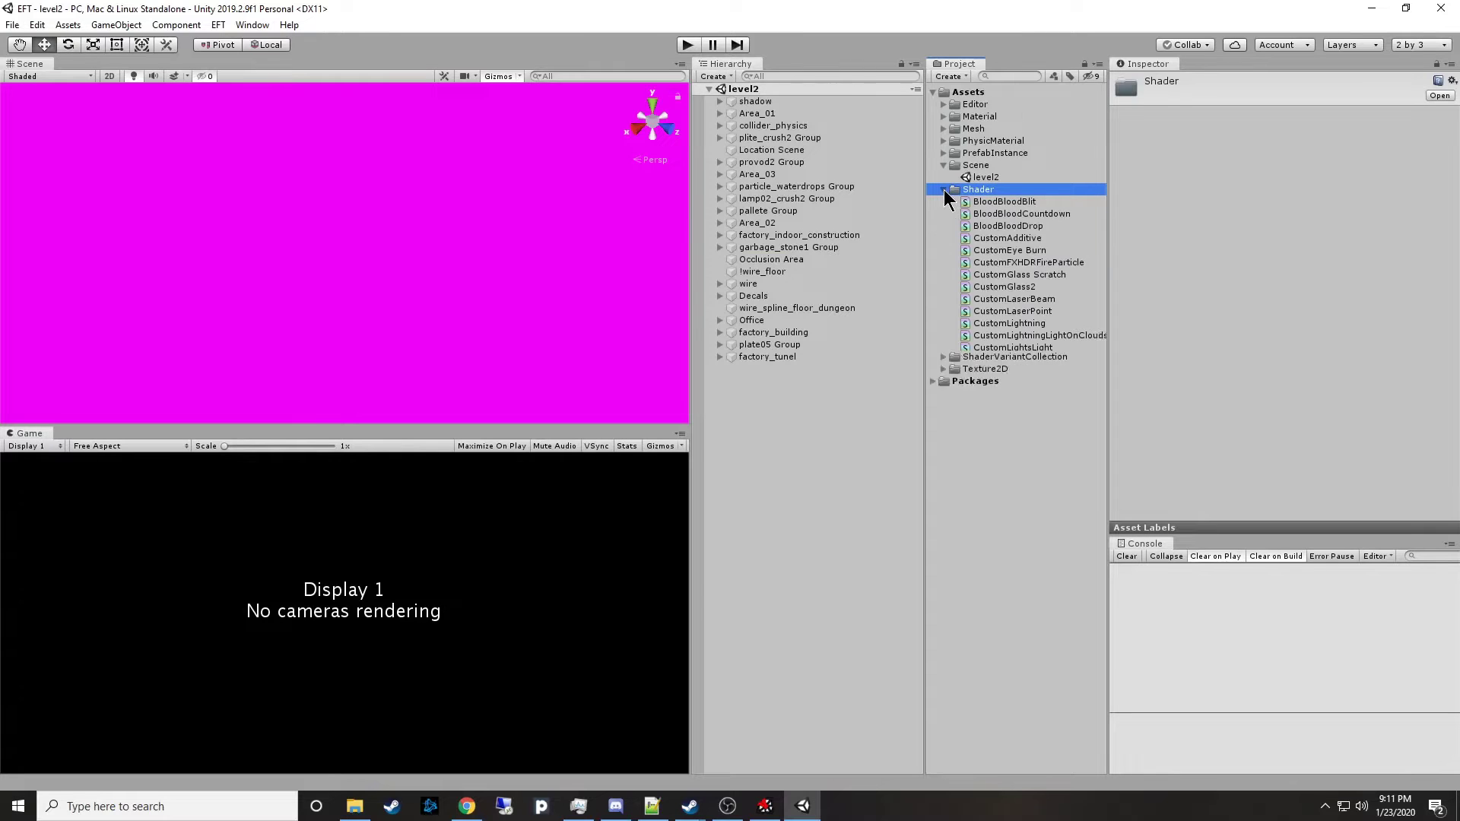
pyautogui.click(1018, 203)
pyautogui.scroll(-10, 1058, 270)
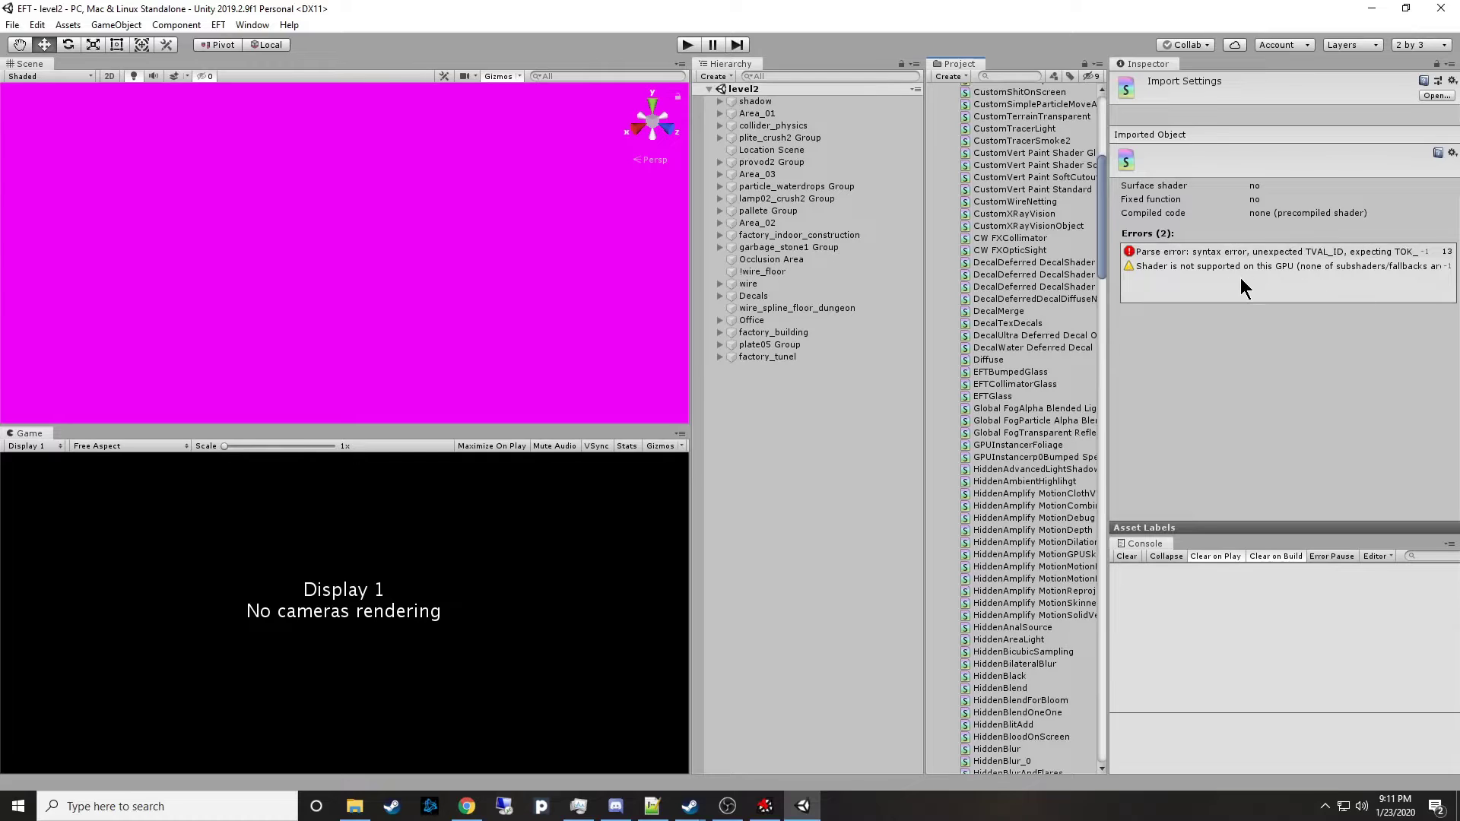
pyautogui.hotkey('ctrl', 'a')
pyautogui.click(944, 189)
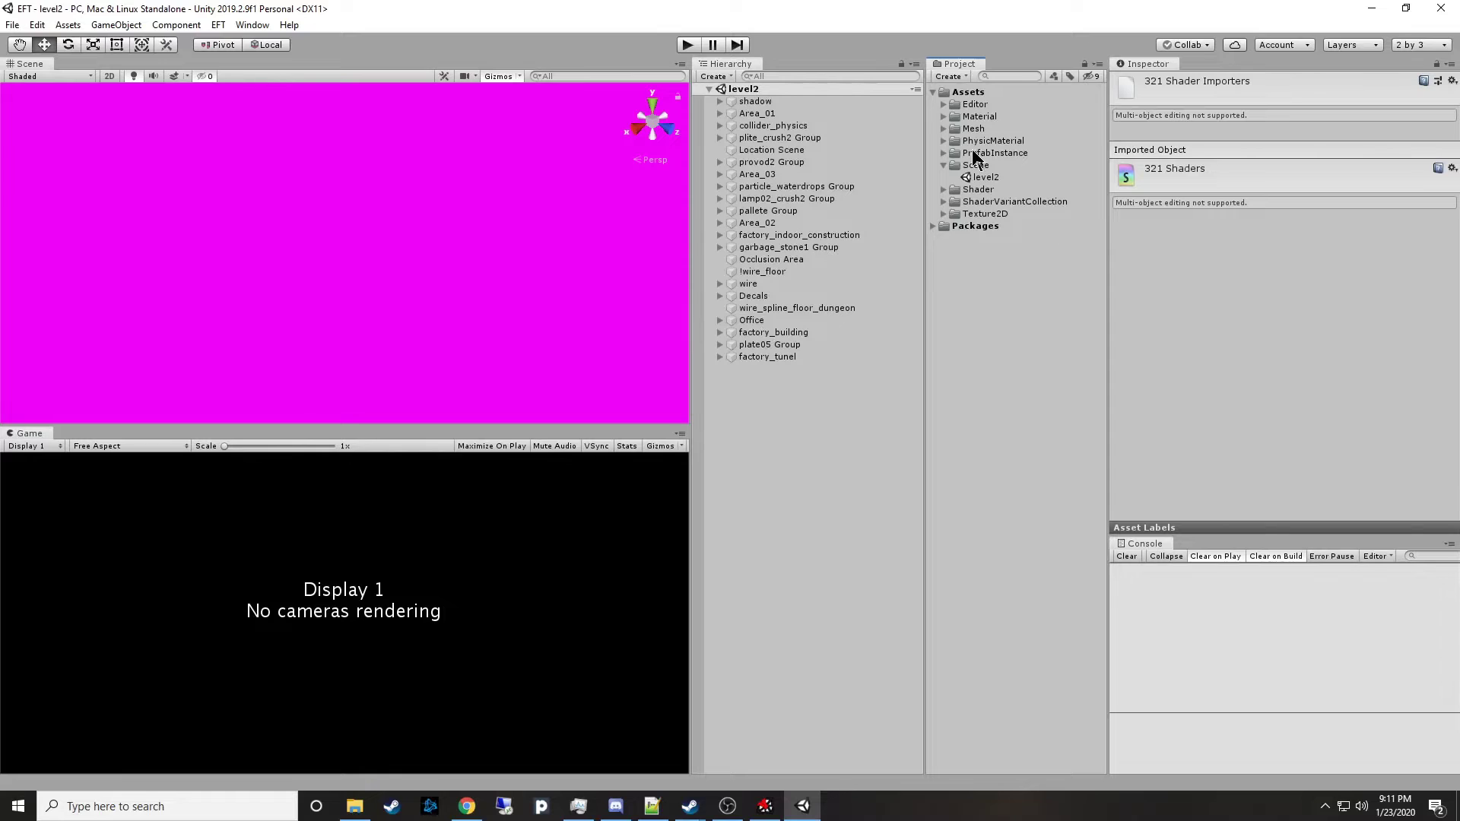
# Change the shader of every material in the Material folder, from 07 - Default to woodBox, to Standard.
pyautogui.click(943, 117)
pyautogui.click(1016, 131)
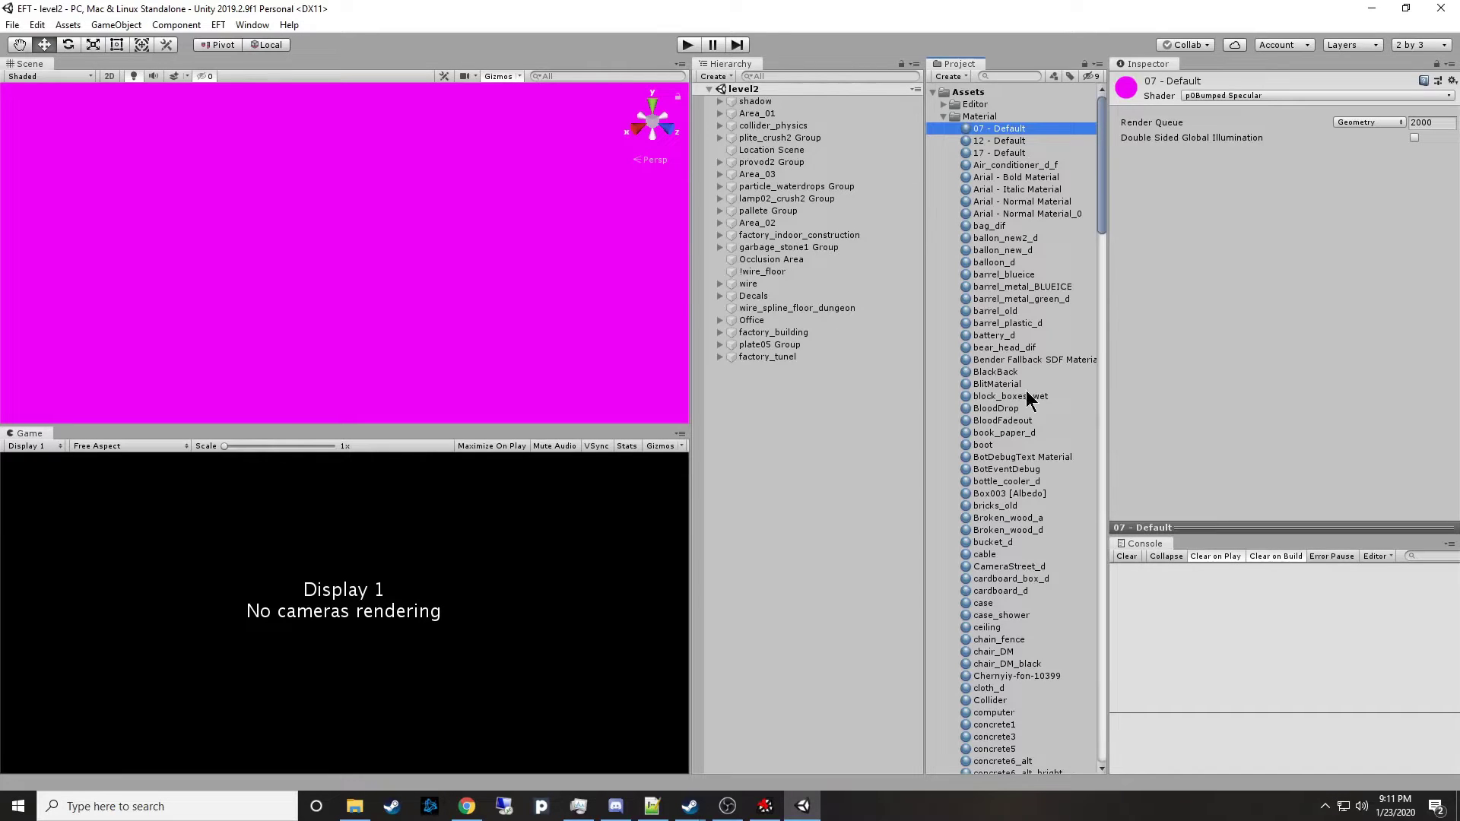
pyautogui.scroll(-20, 1026, 530)
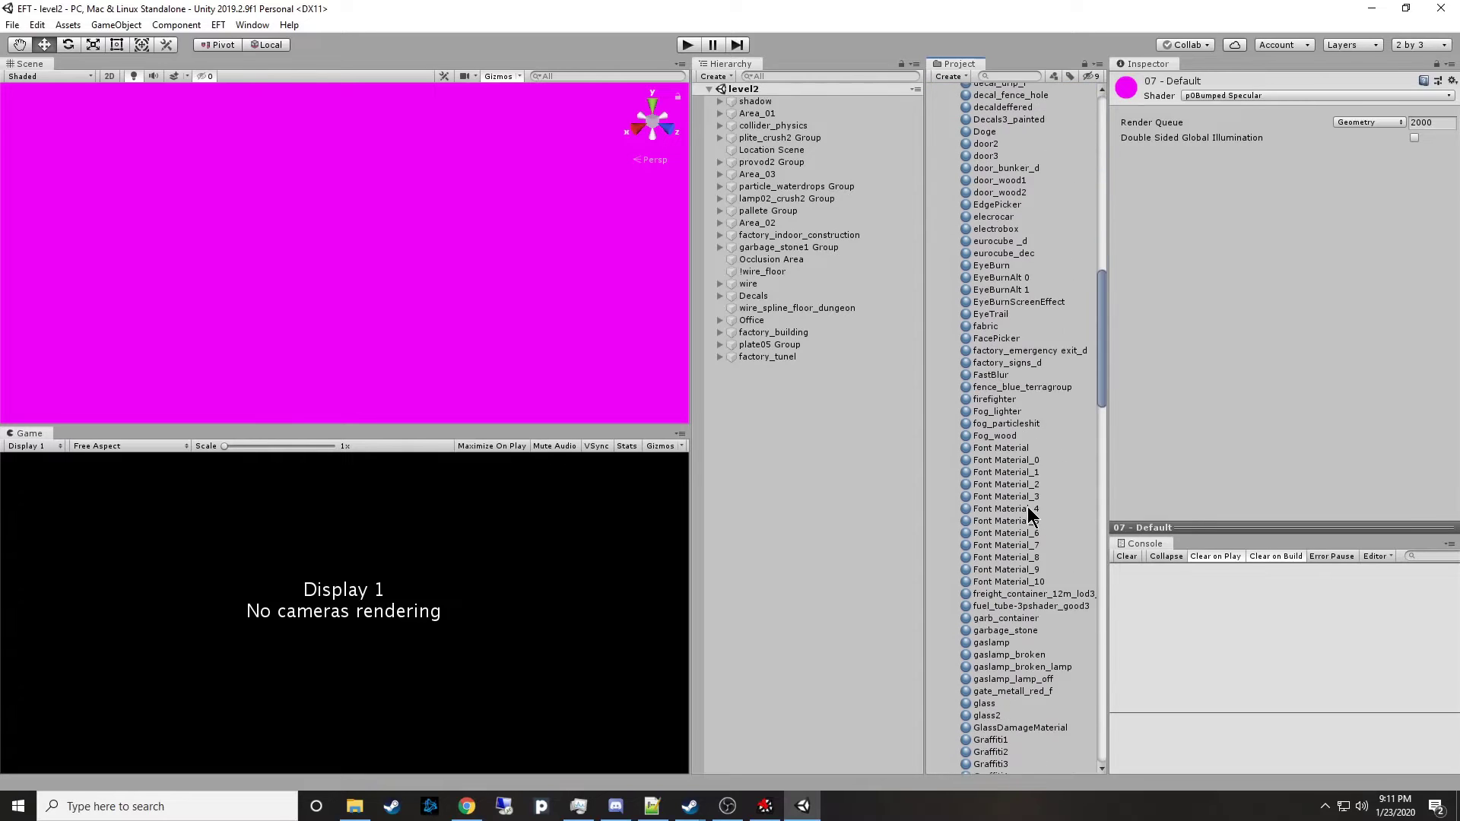
pyautogui.scroll(20, 1026, 508)
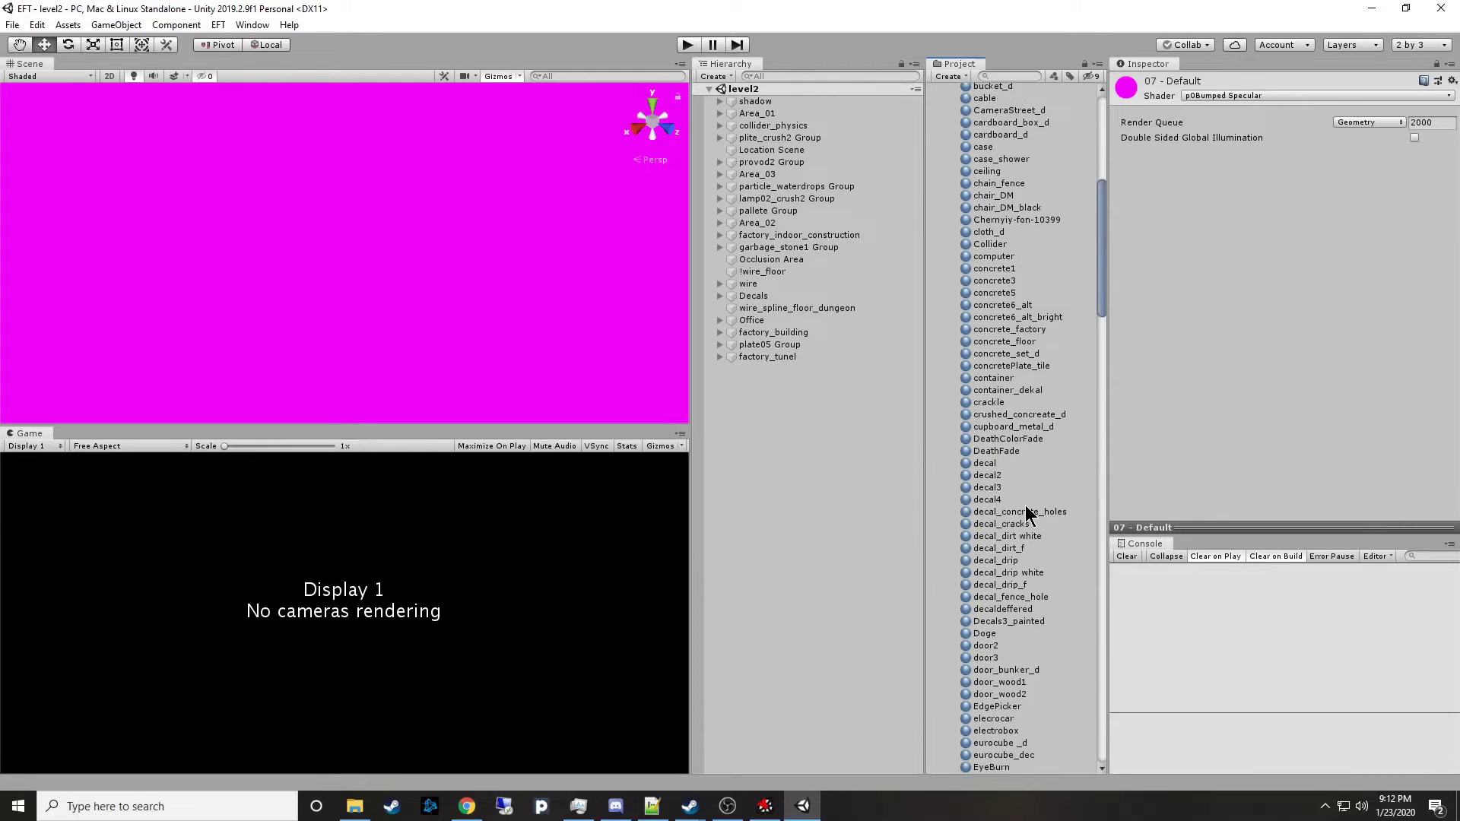
pyautogui.scroll(-20, 1025, 505)
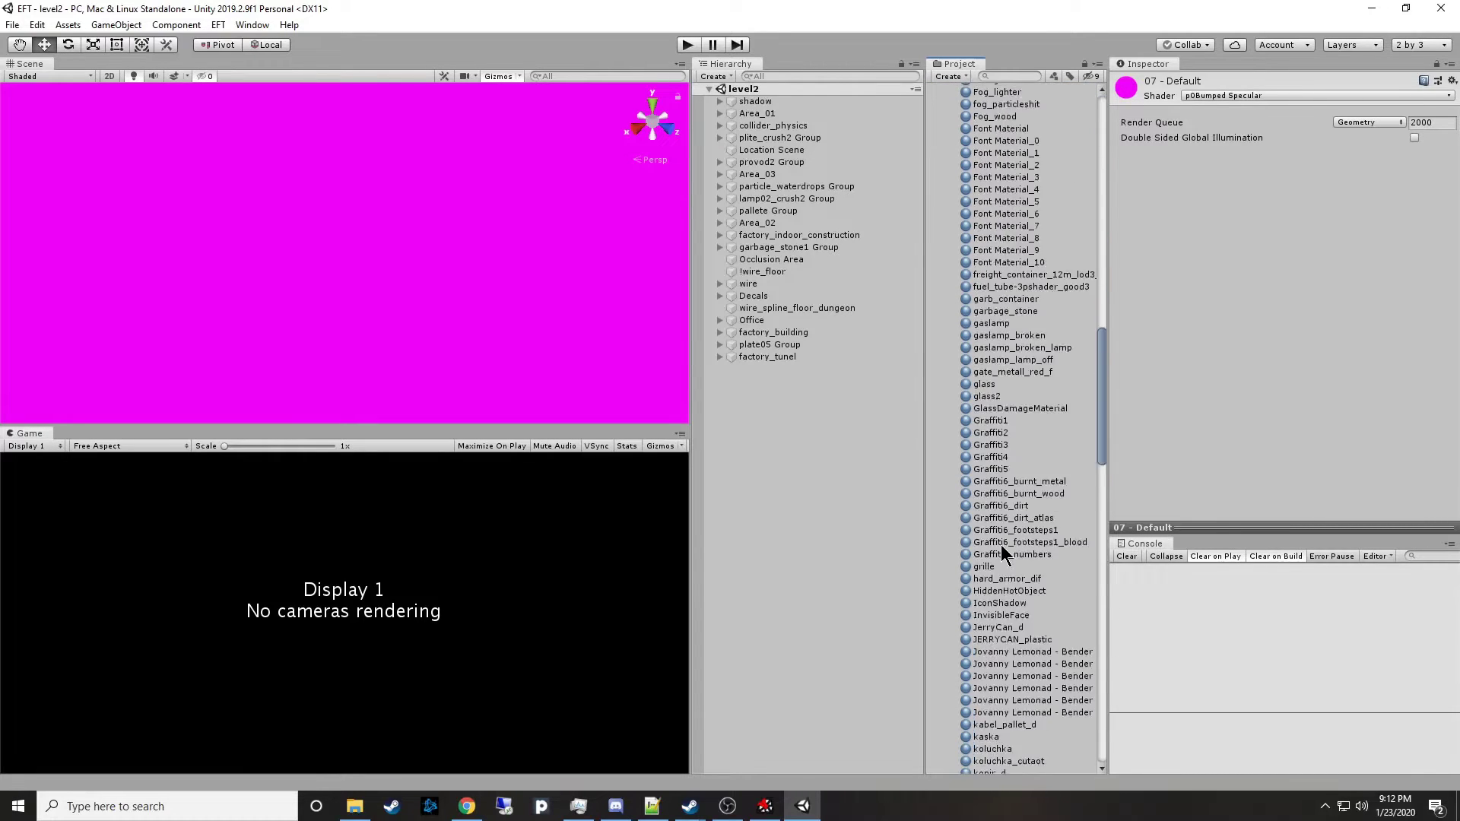
pyautogui.scroll(-20, 1002, 547)
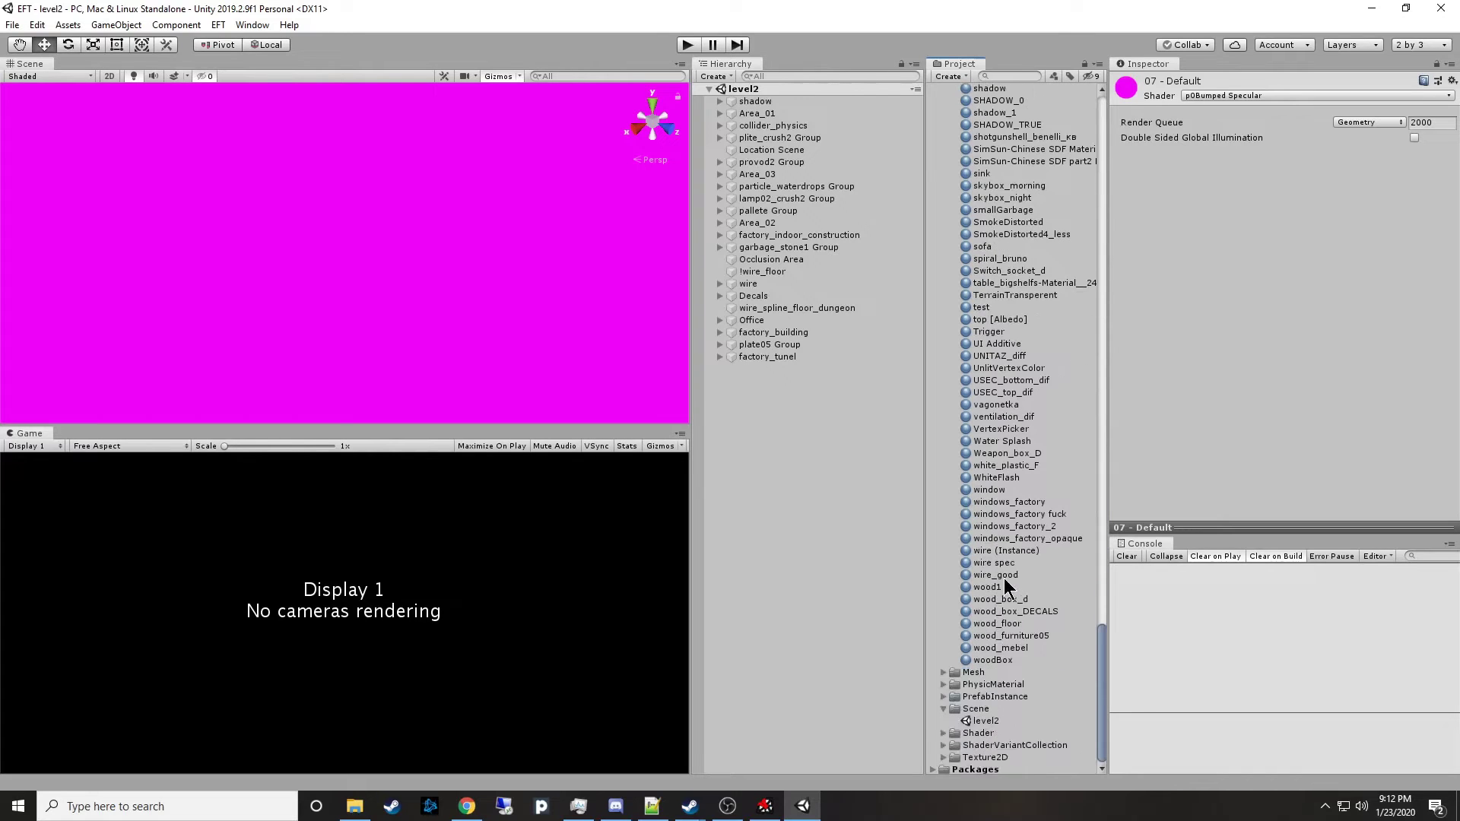
pyautogui.keyDown('shift'); pyautogui.click(1007, 661); pyautogui.keyUp('shift')
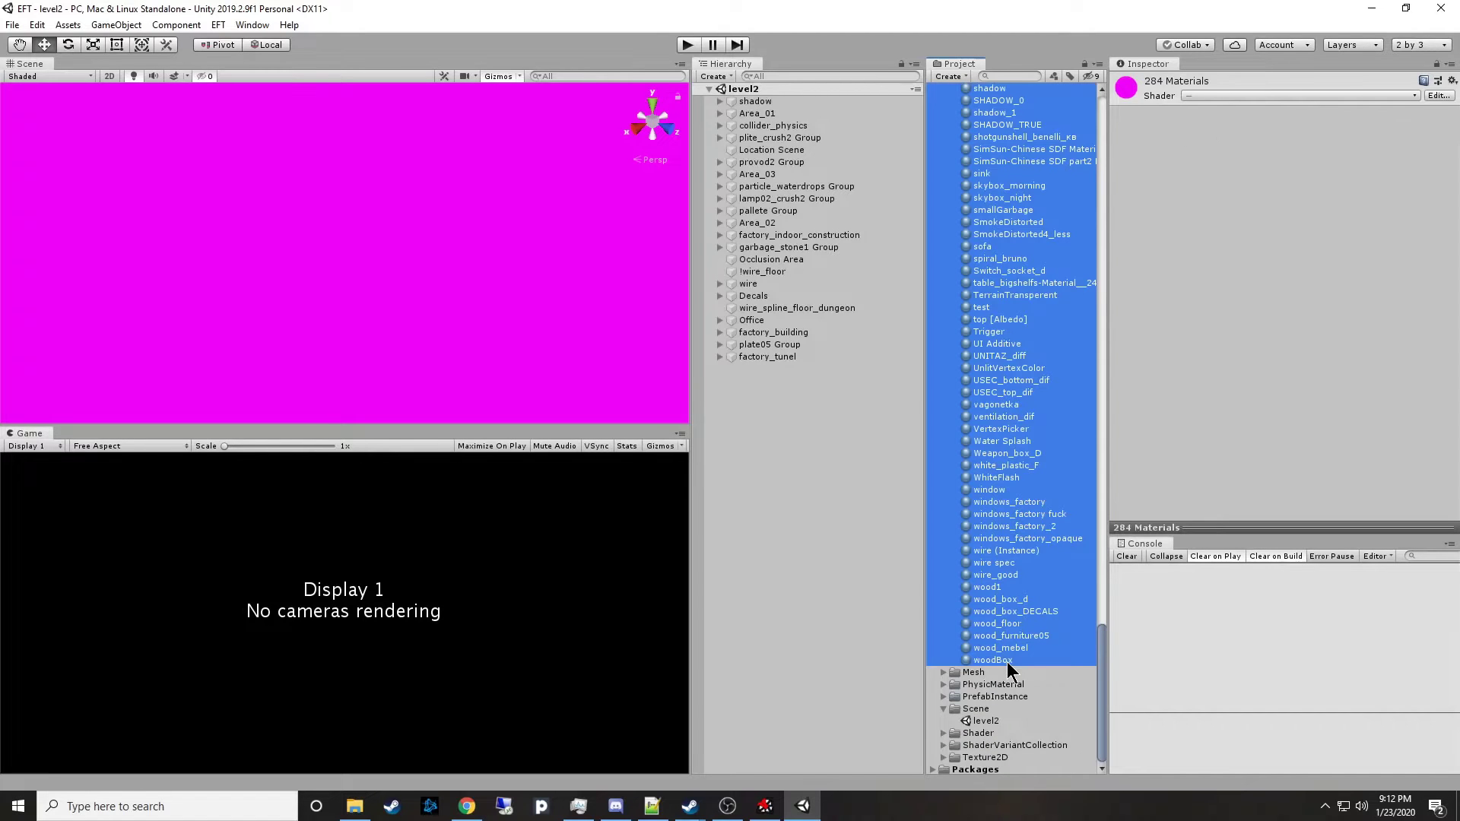
pyautogui.click(1261, 95)
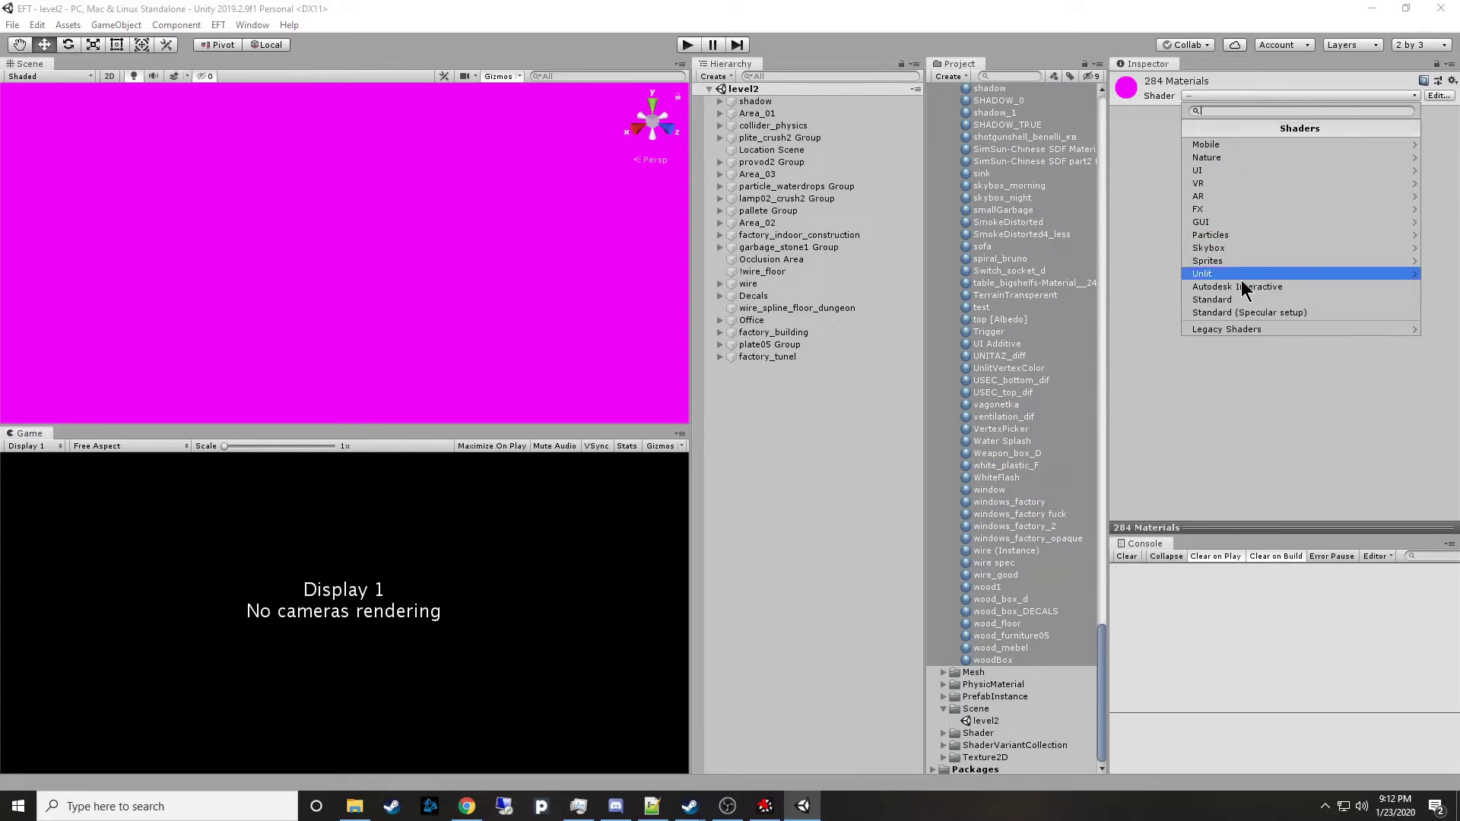
pyautogui.press('Return')
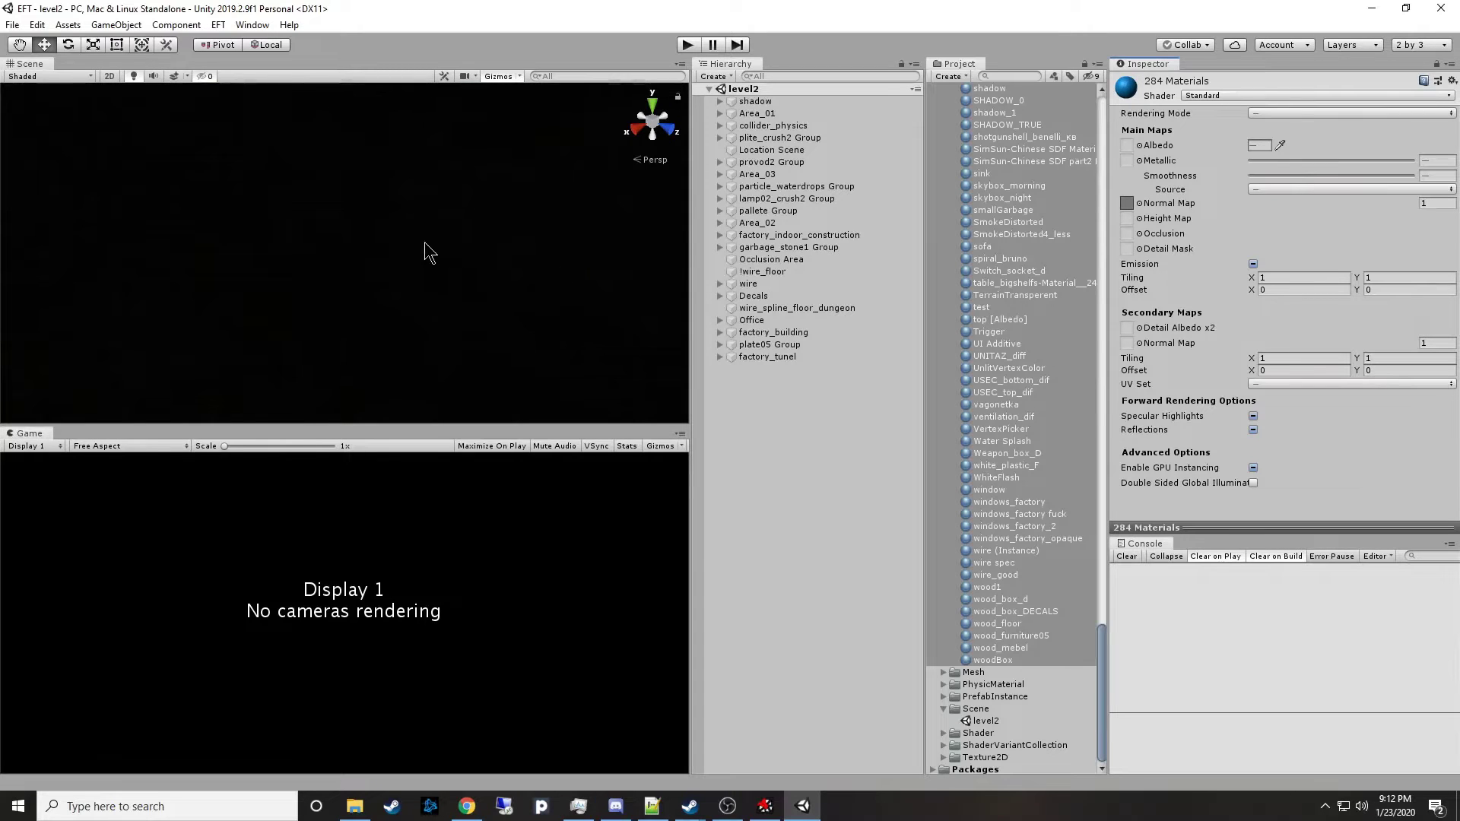
# Enlarge the material preview and inspect the materials from 07 - Default to Broken_wood_a, including barrel_metal_BLUEICE on its own.
pyautogui.click(1035, 487)
pyautogui.press('Left')
pyautogui.press('Left')
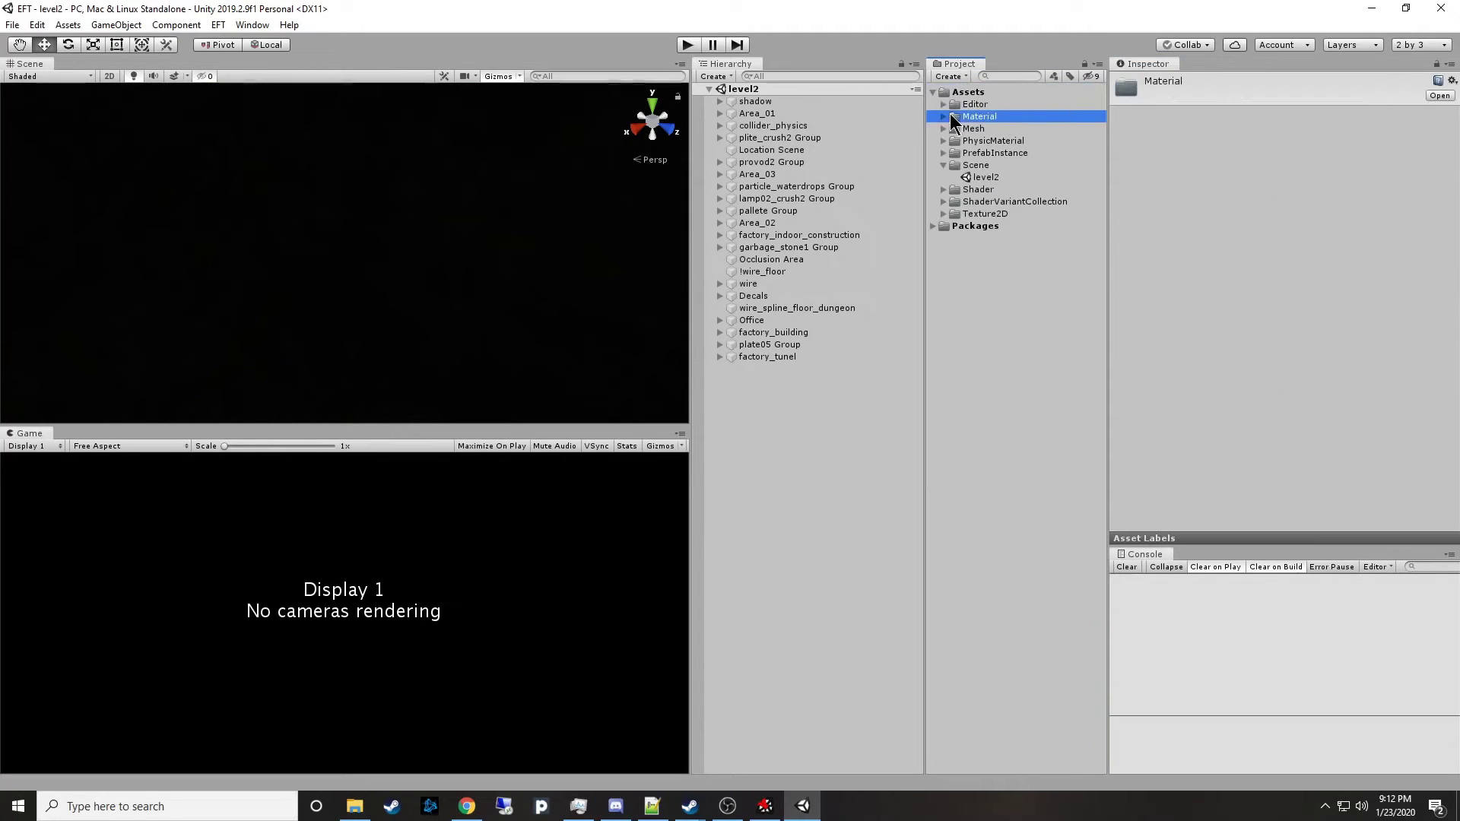
pyautogui.click(944, 116)
pyautogui.click(959, 129)
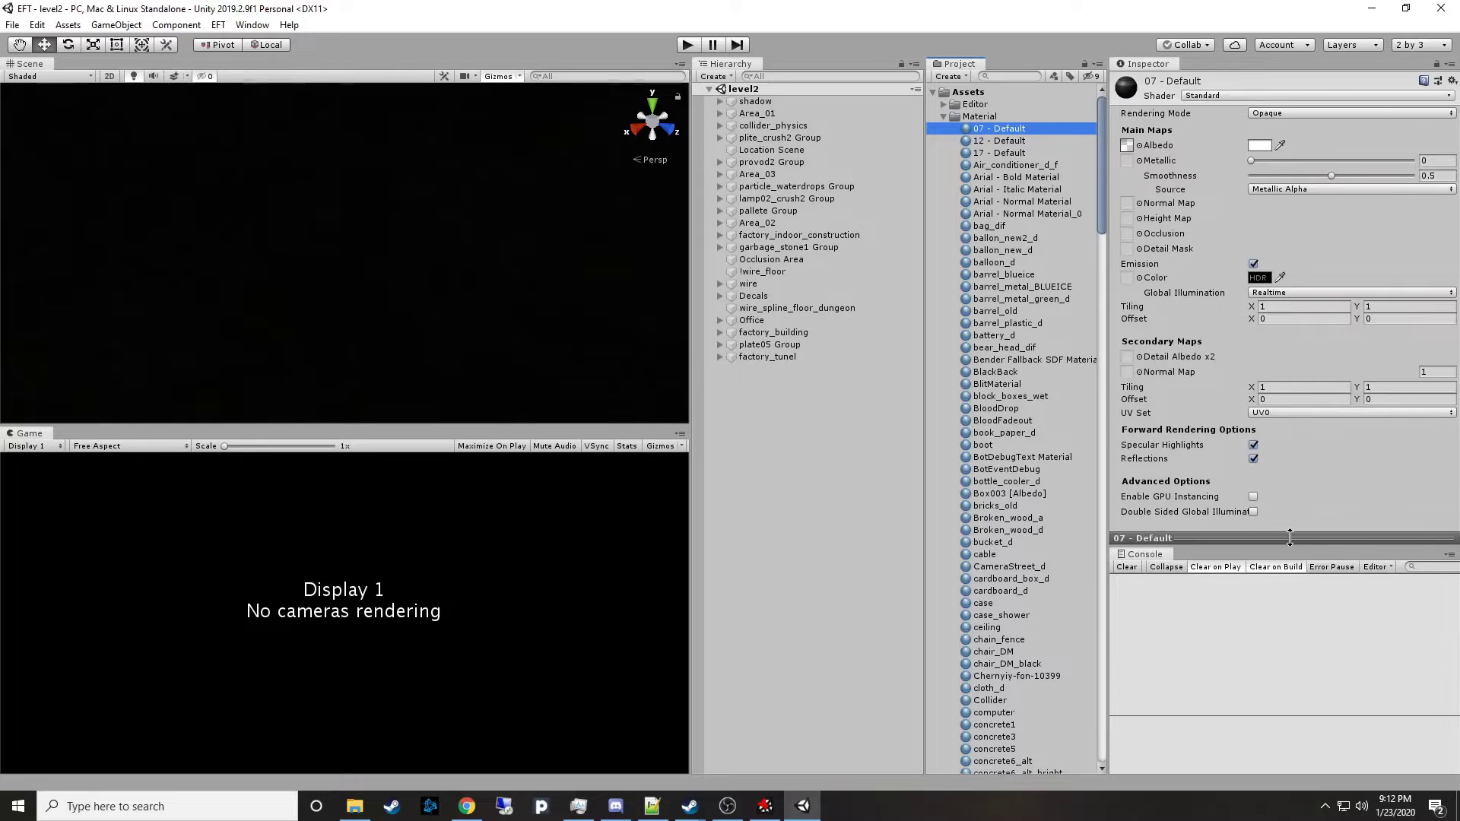
pyautogui.moveTo(1290, 538); pyautogui.dragTo(1297, 348)
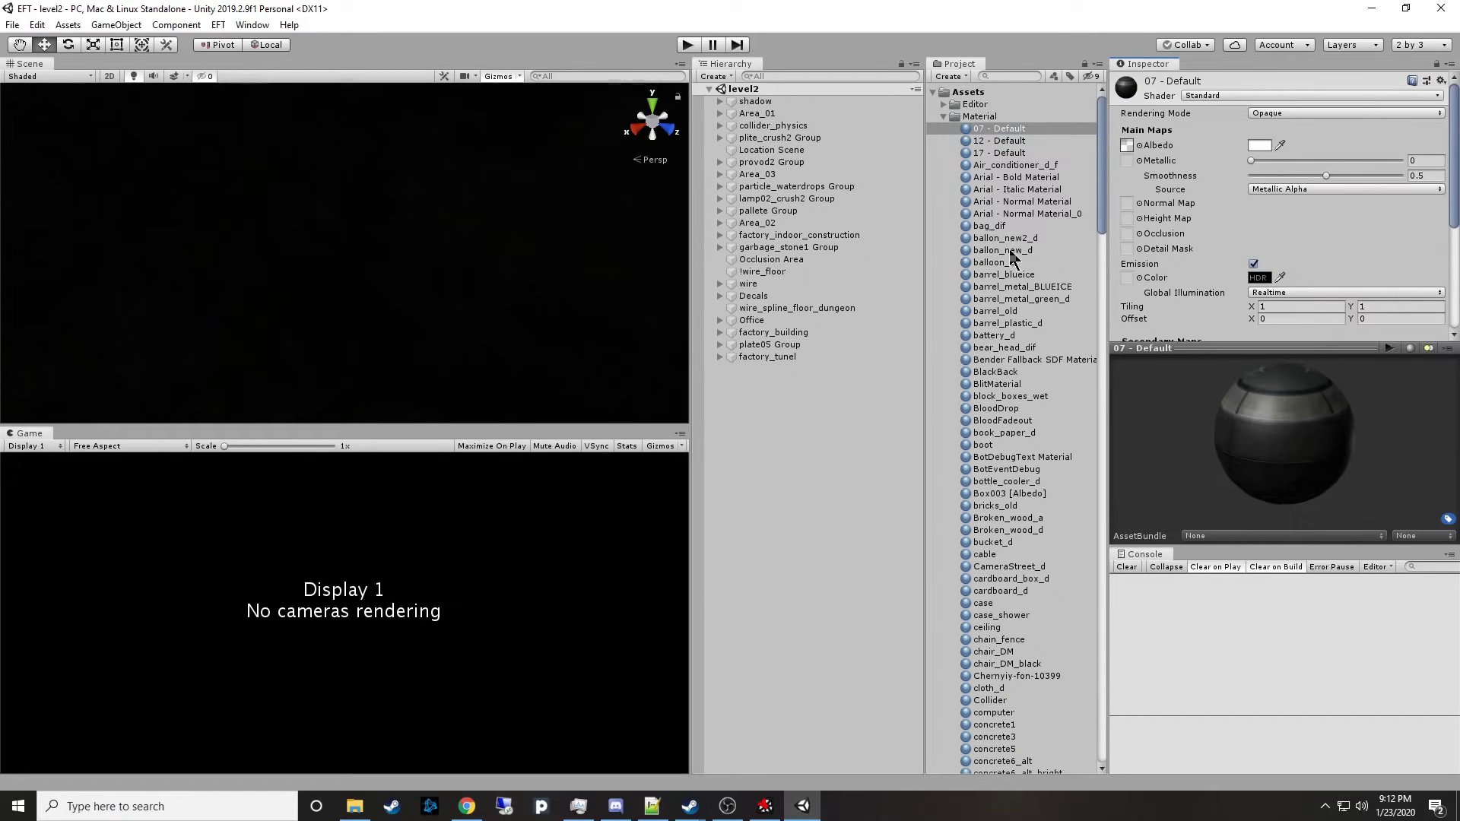
pyautogui.keyDown('shift'); pyautogui.click(997, 516); pyautogui.keyUp('shift')
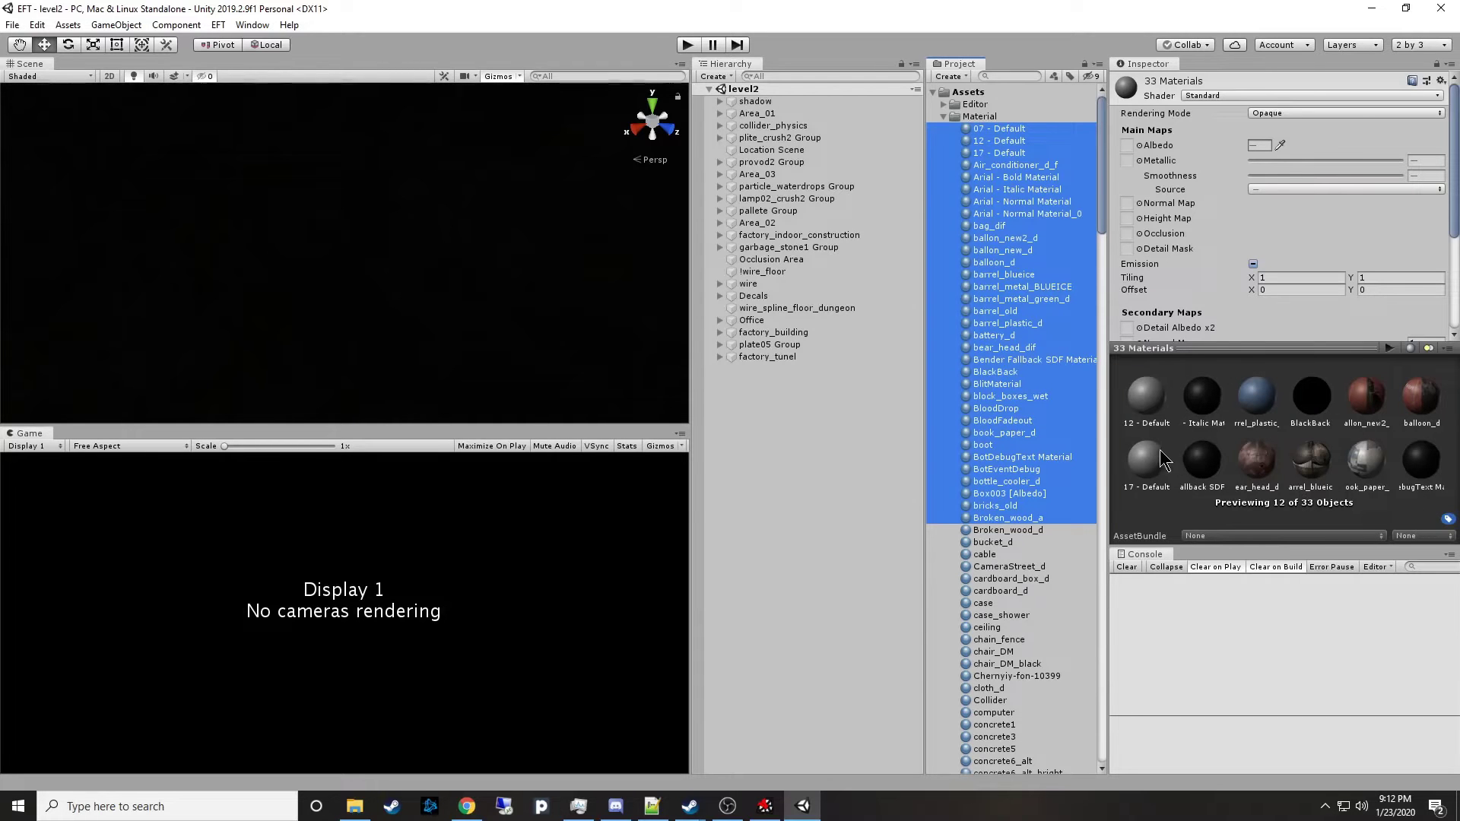
pyautogui.click(995, 285)
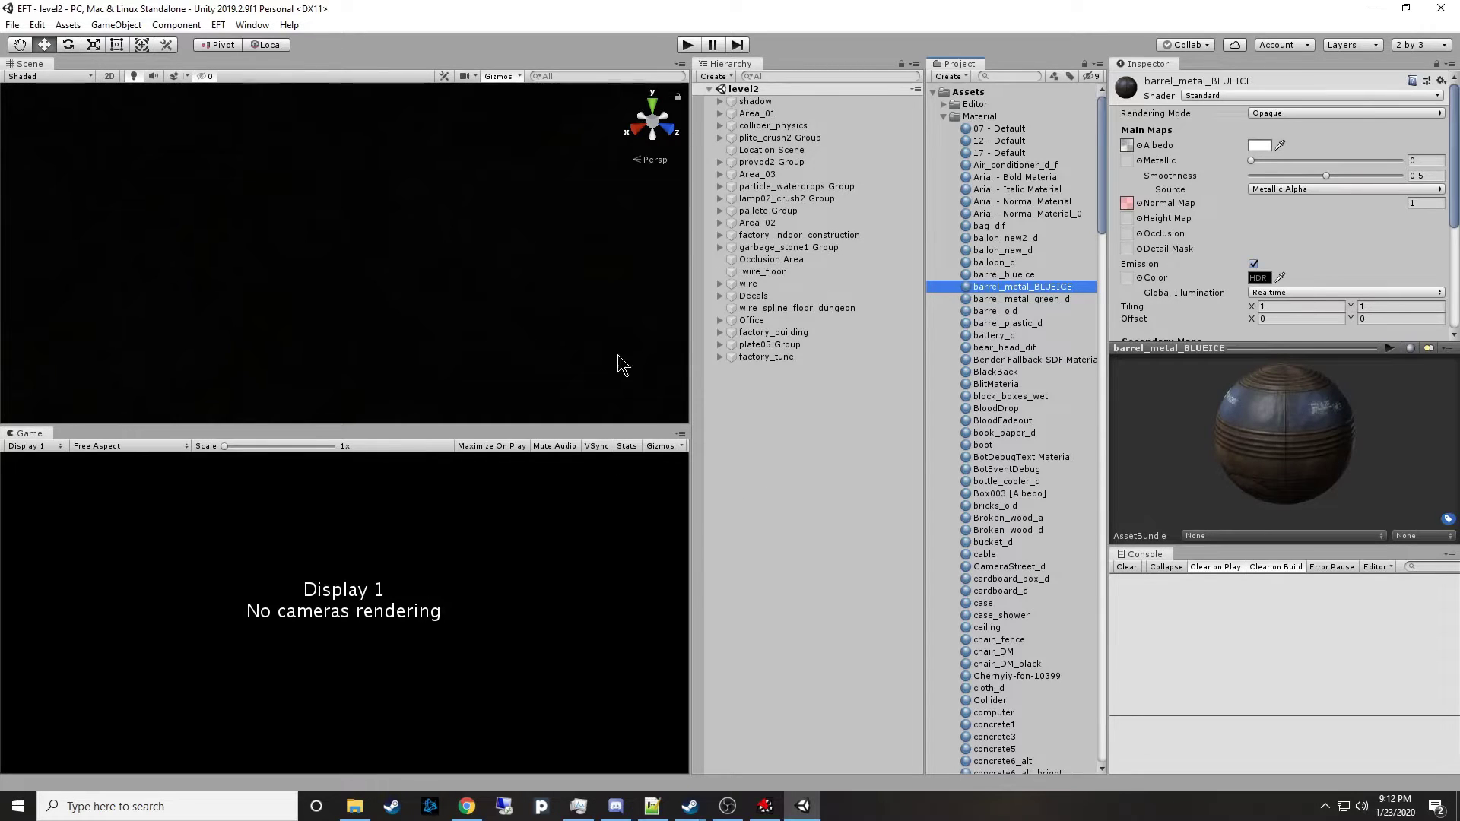
# Add a Directional Light to the level2 scene and view the lit level from farther out.
pyautogui.rightClick(810, 444)
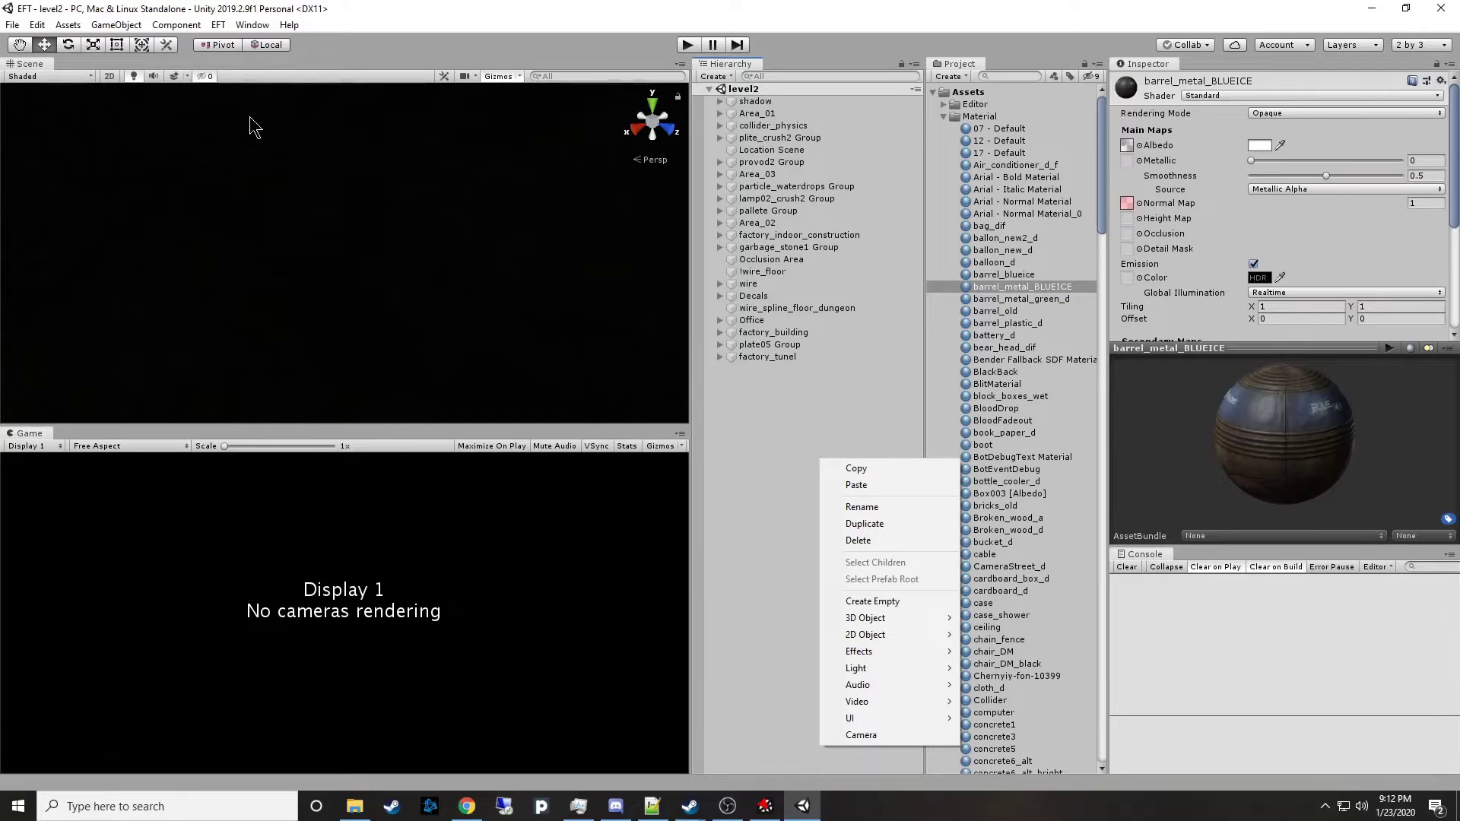
pyautogui.click(122, 27)
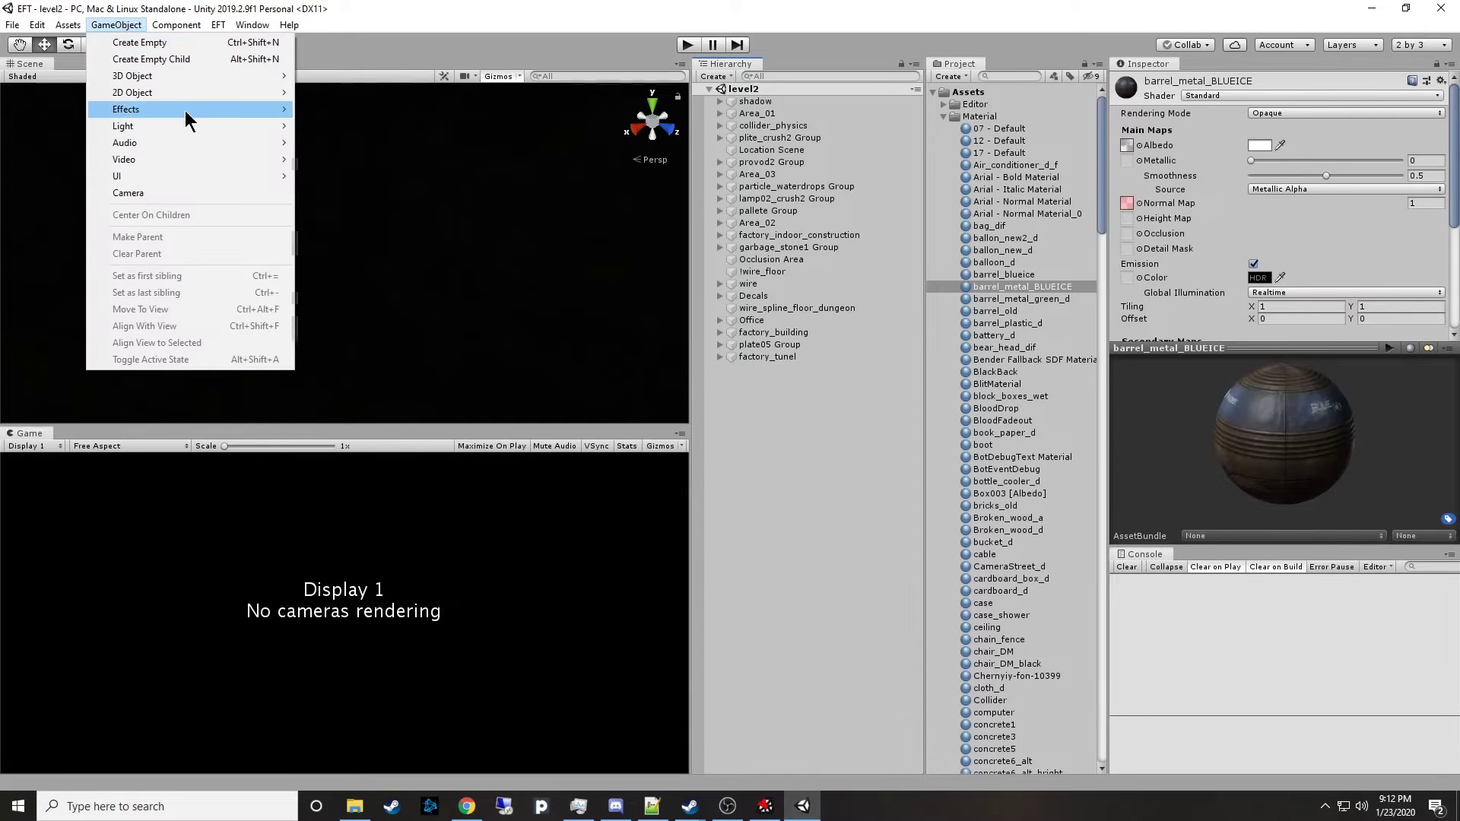
pyautogui.moveTo(193, 130)
pyautogui.click(377, 126)
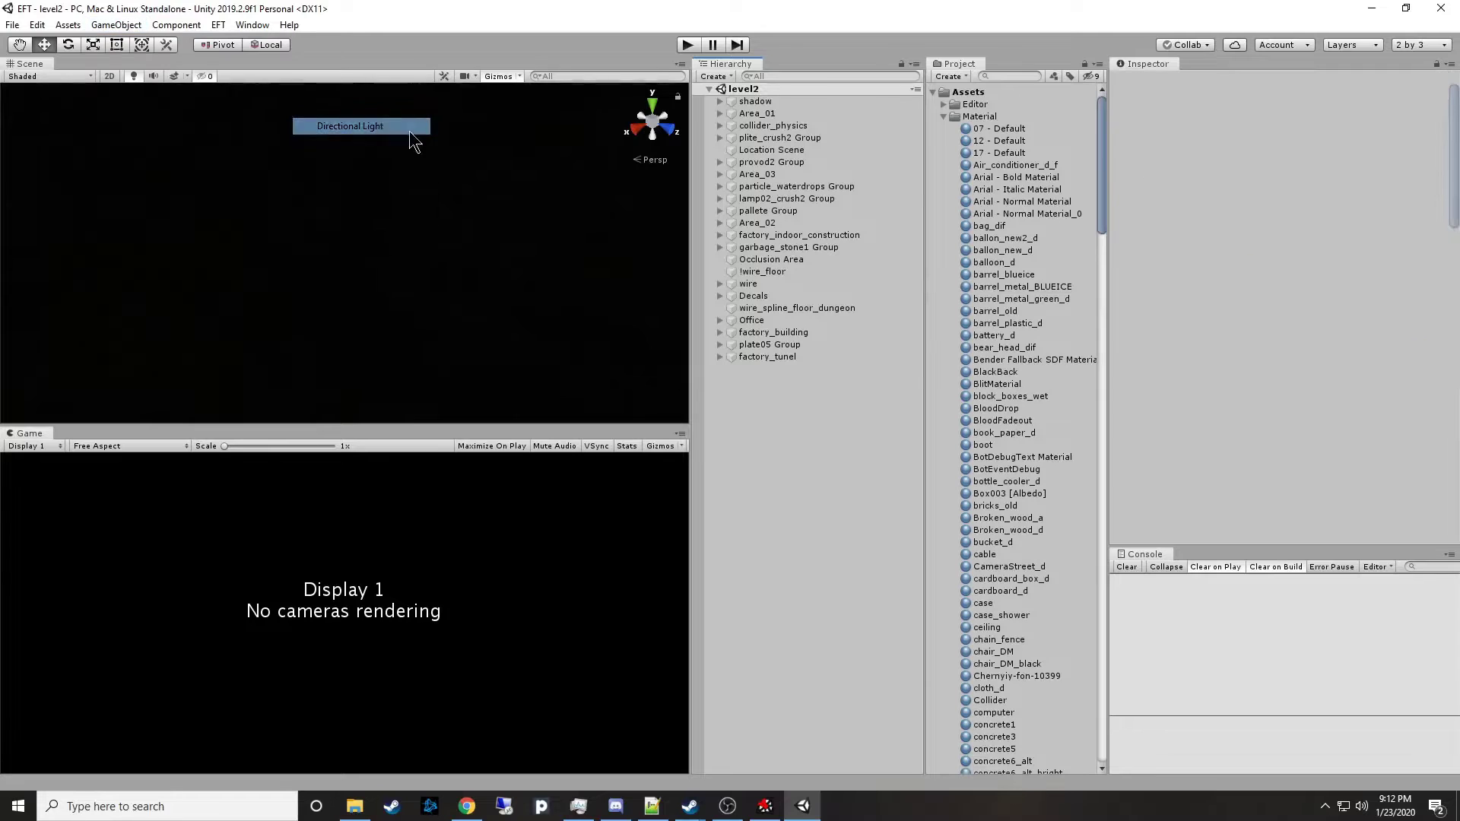
pyautogui.scroll(-10, 345, 298)
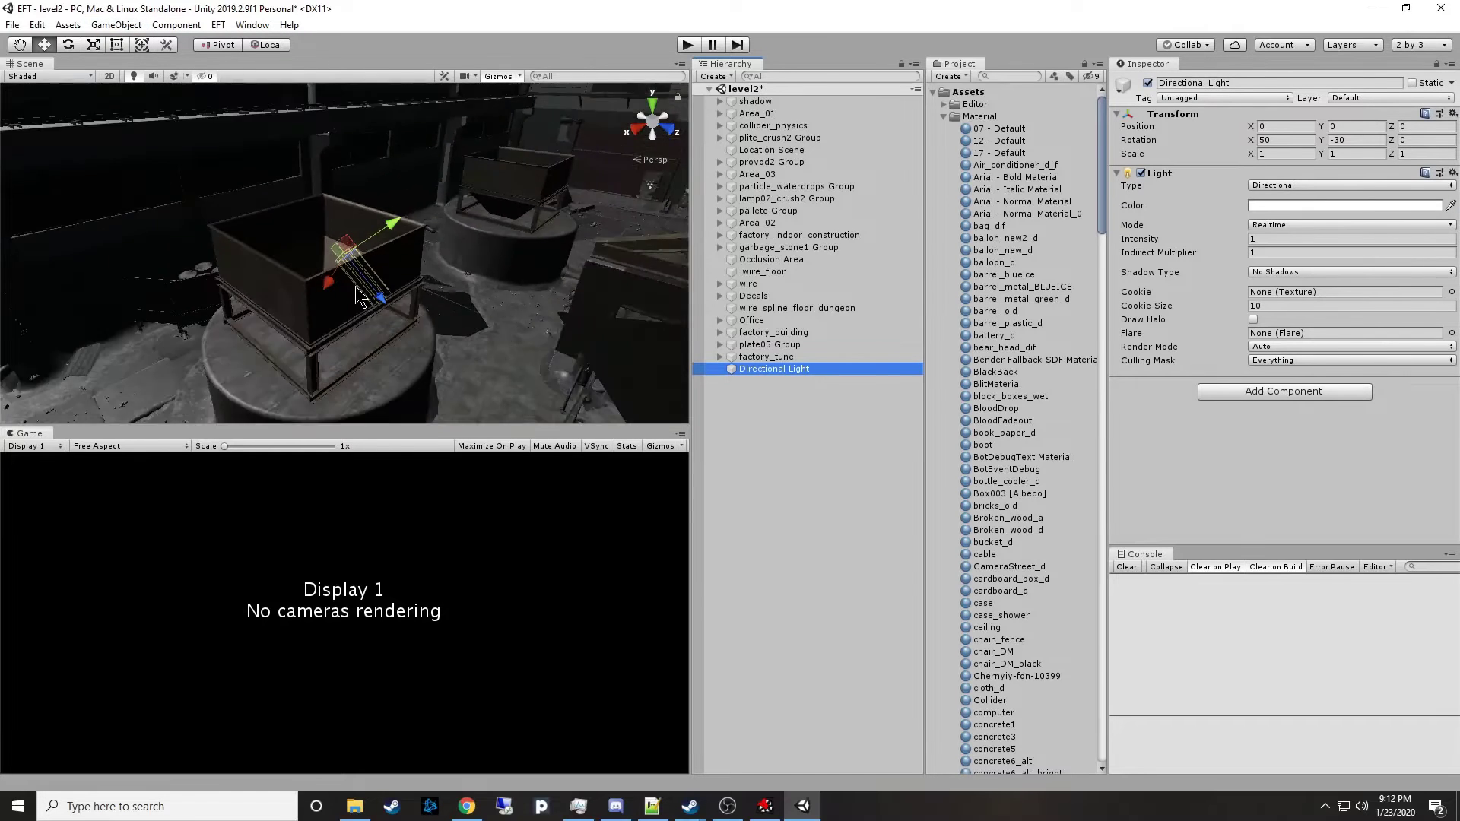
pyautogui.scroll(-10, 362, 298)
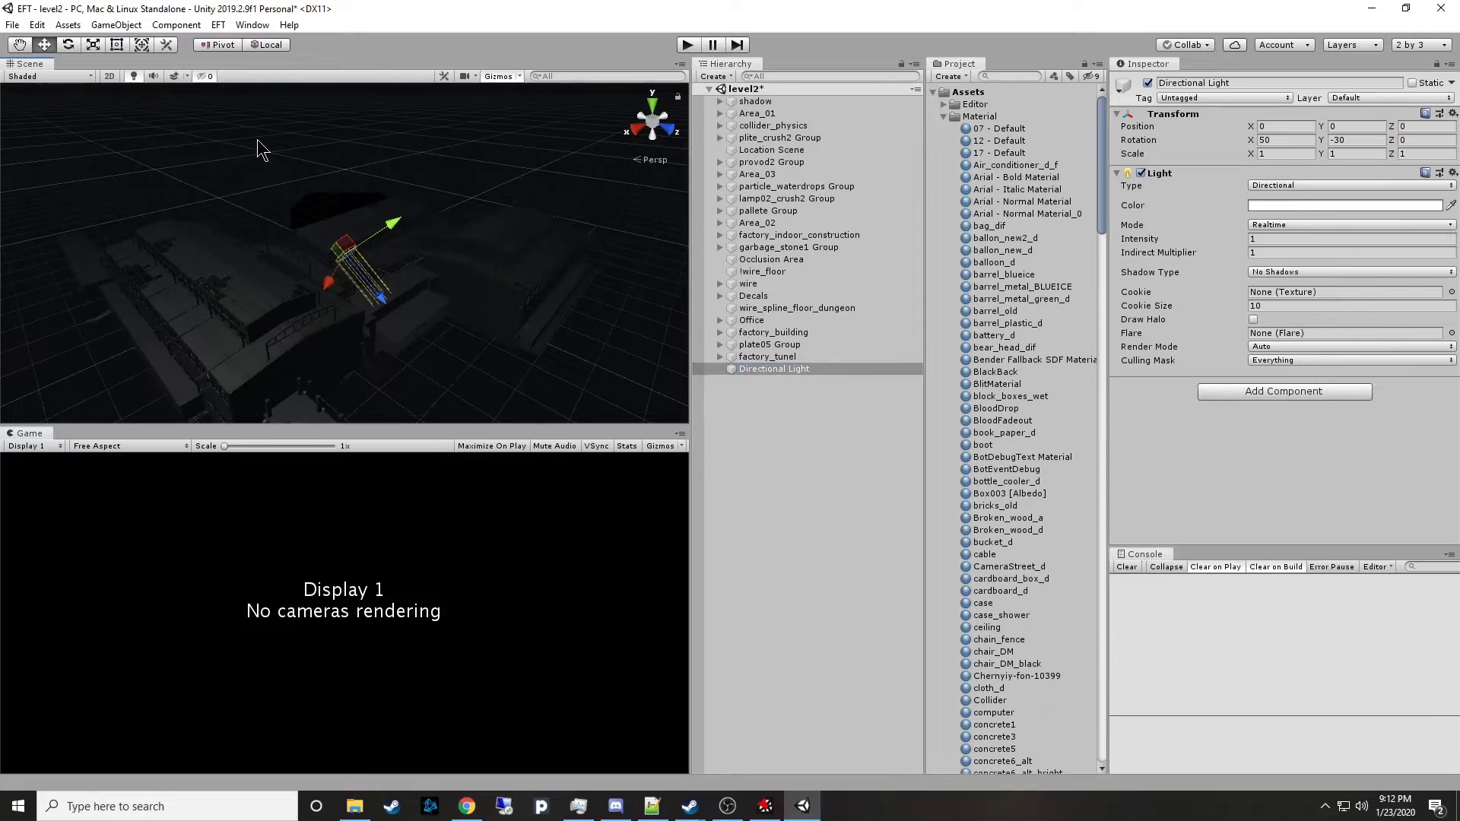
# Locate the material of the black puddle plane on the floor and set all puddle materials, puddle through puddle_more, to Cutout rendering mode.
pyautogui.moveTo(258, 149); pyautogui.dragTo(239, 249, button='right')
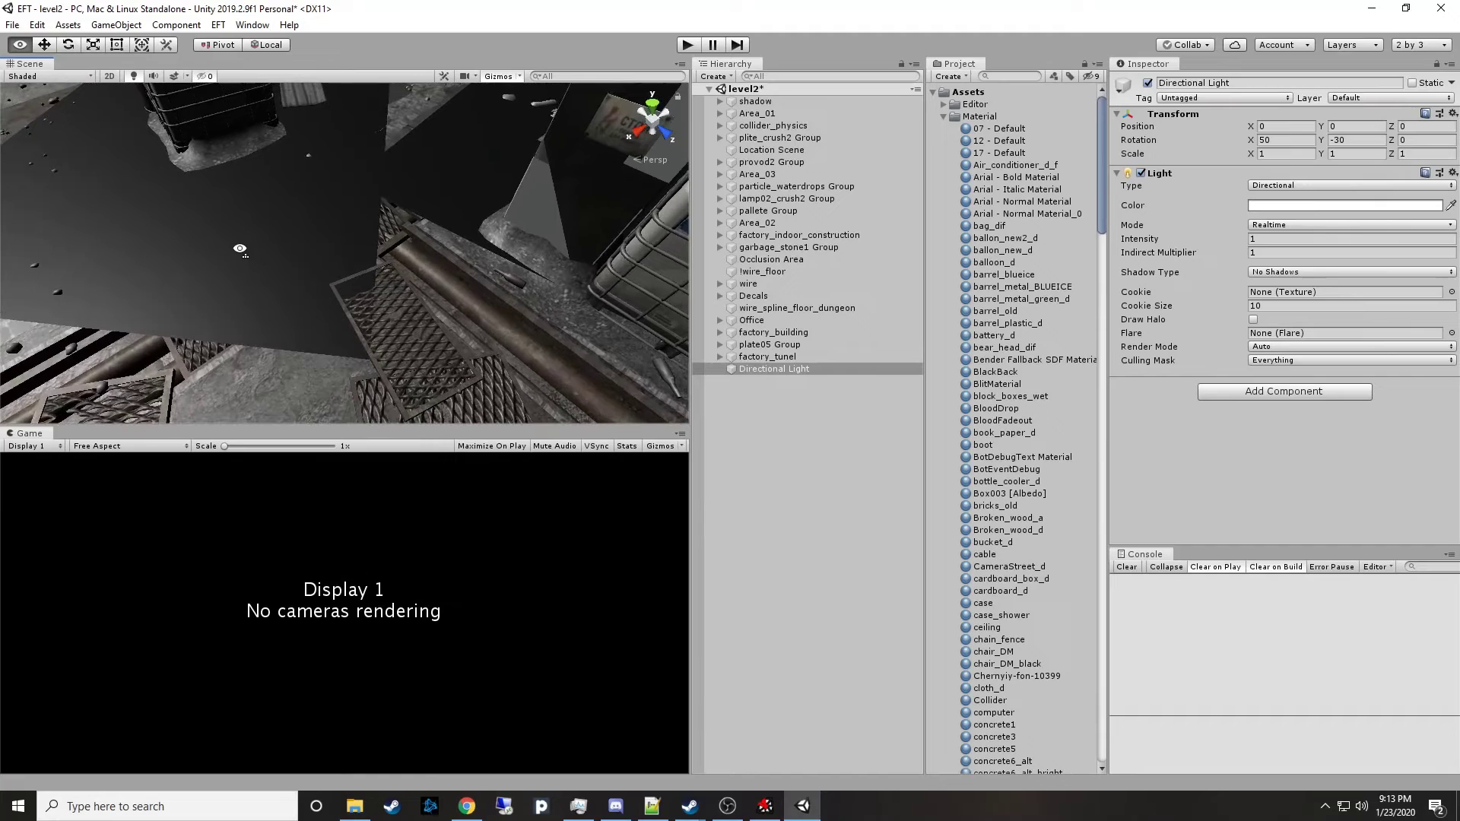
pyautogui.click(317, 241)
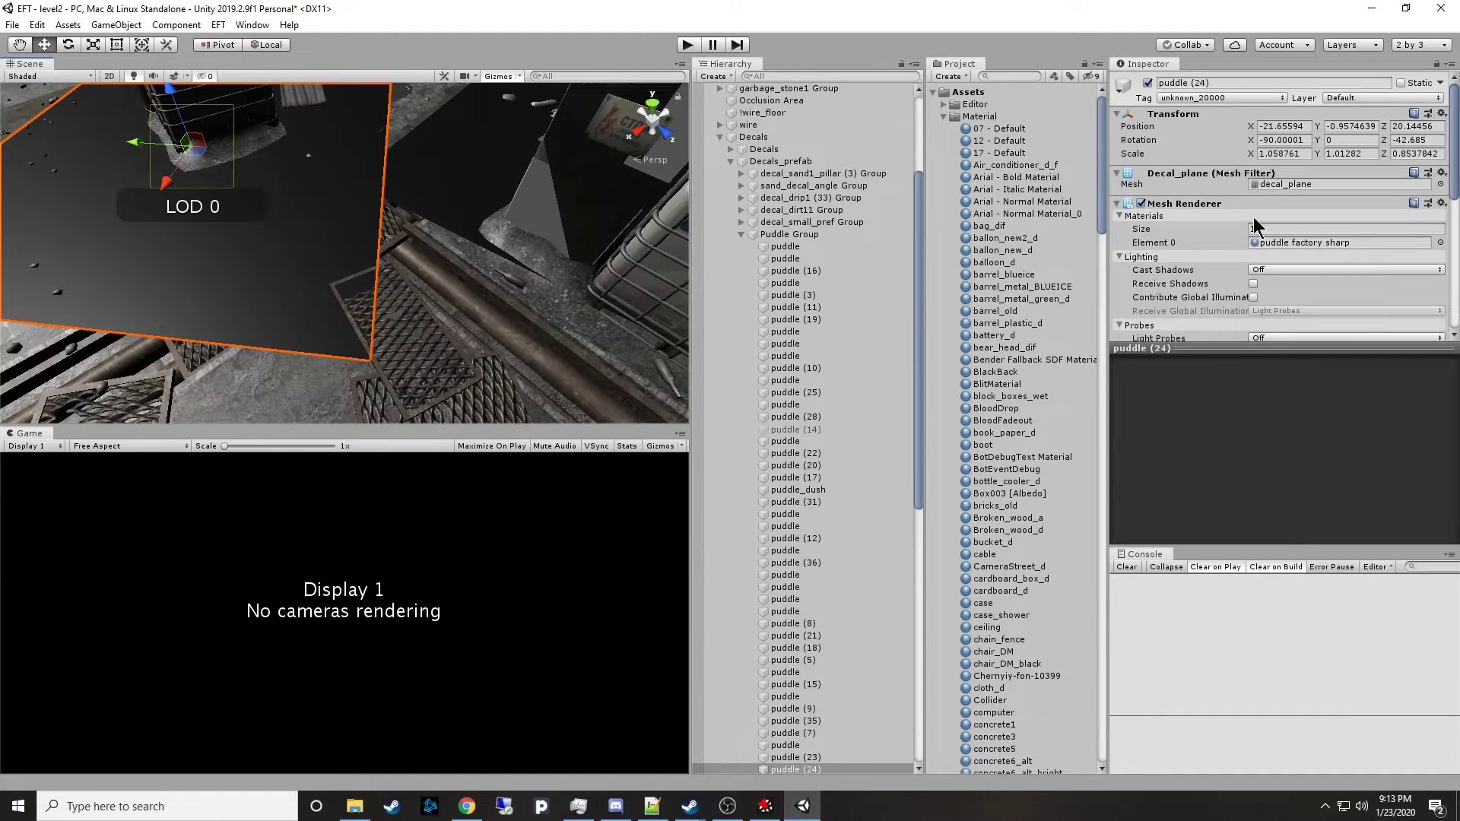
pyautogui.click(1276, 241)
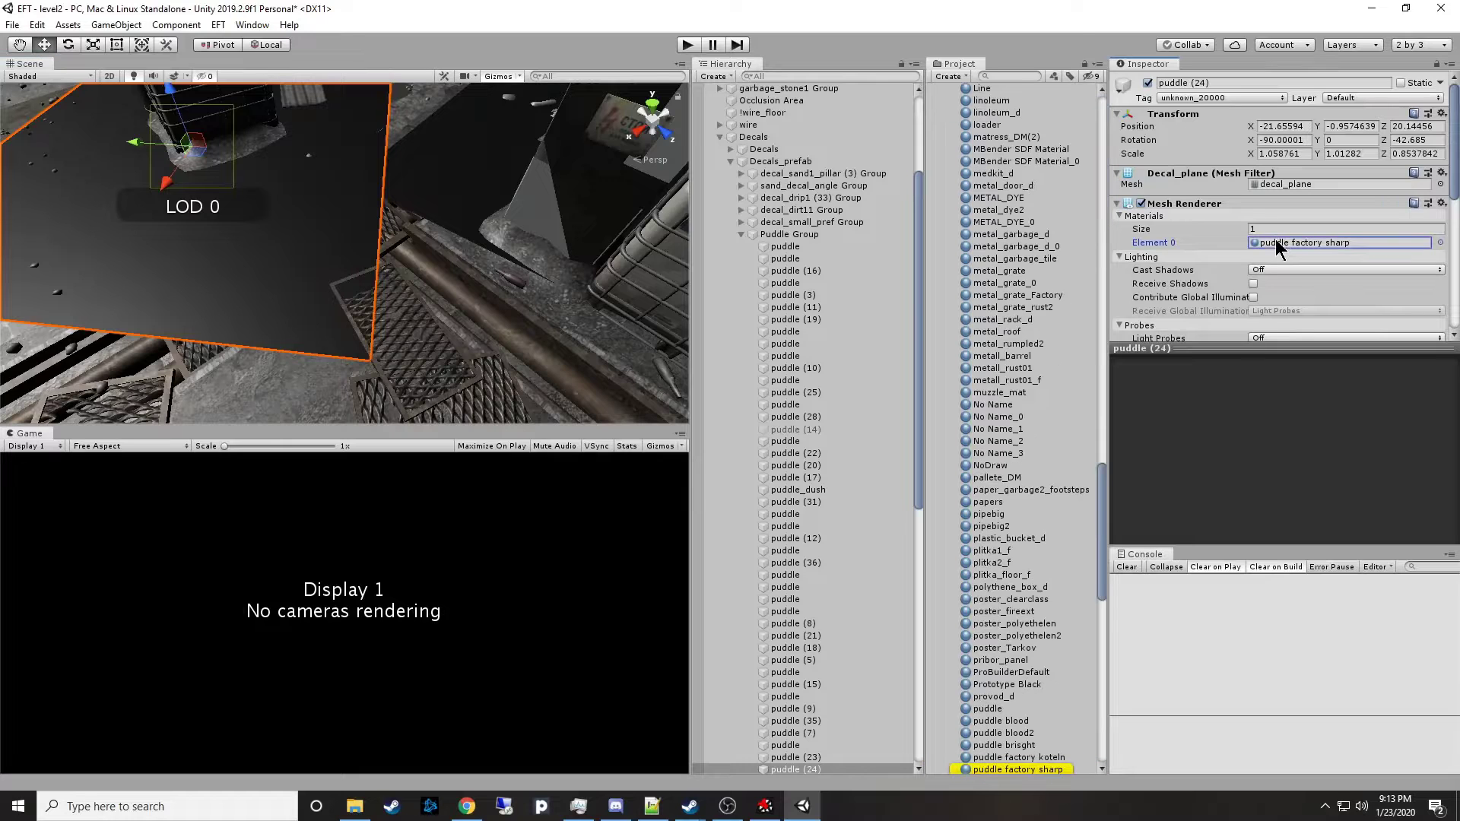
pyautogui.scroll(-5, 1017, 449)
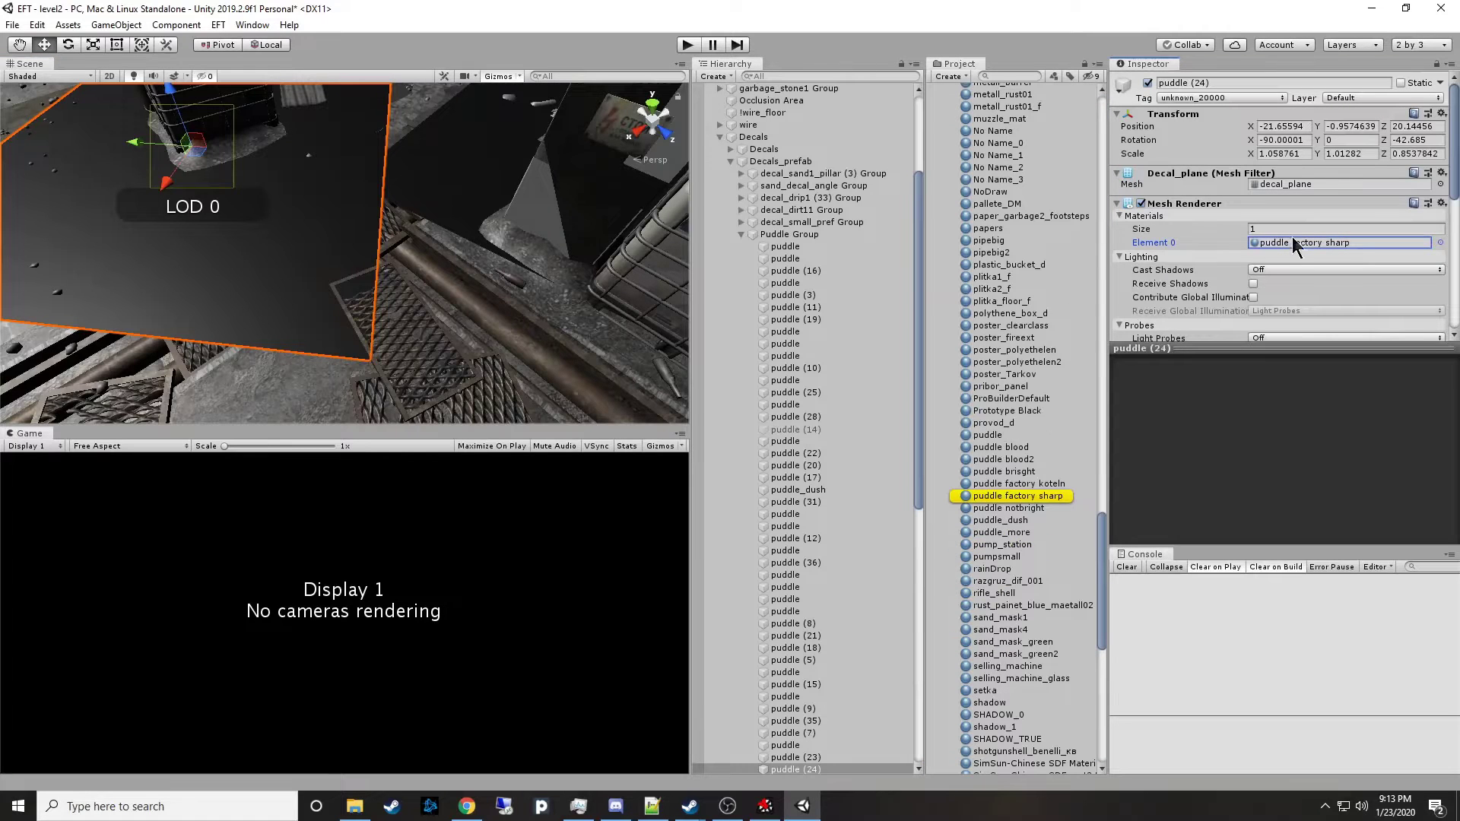
pyautogui.click(1022, 534)
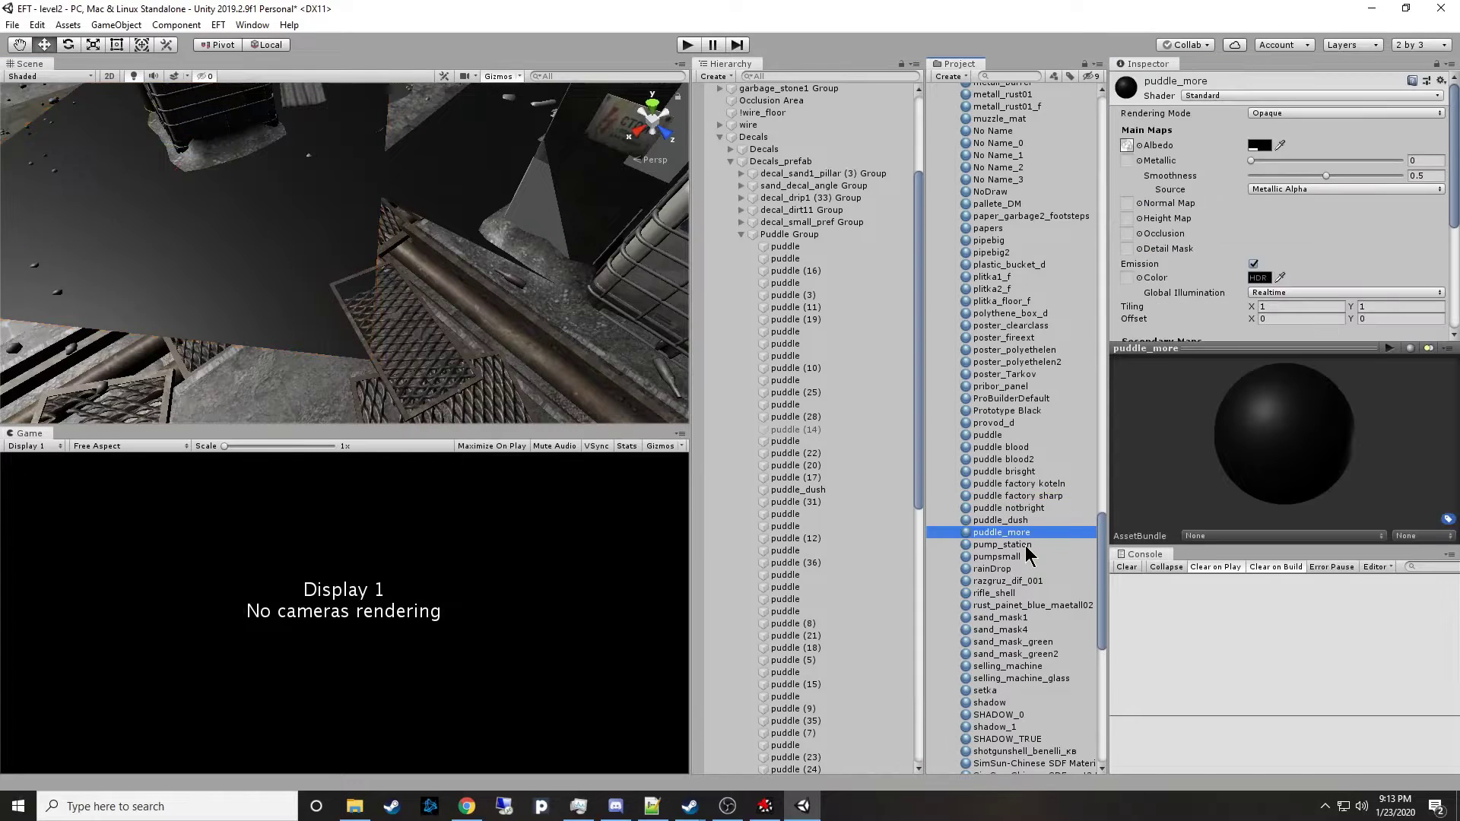
pyautogui.keyDown('shift'); pyautogui.click(1020, 435); pyautogui.keyUp('shift')
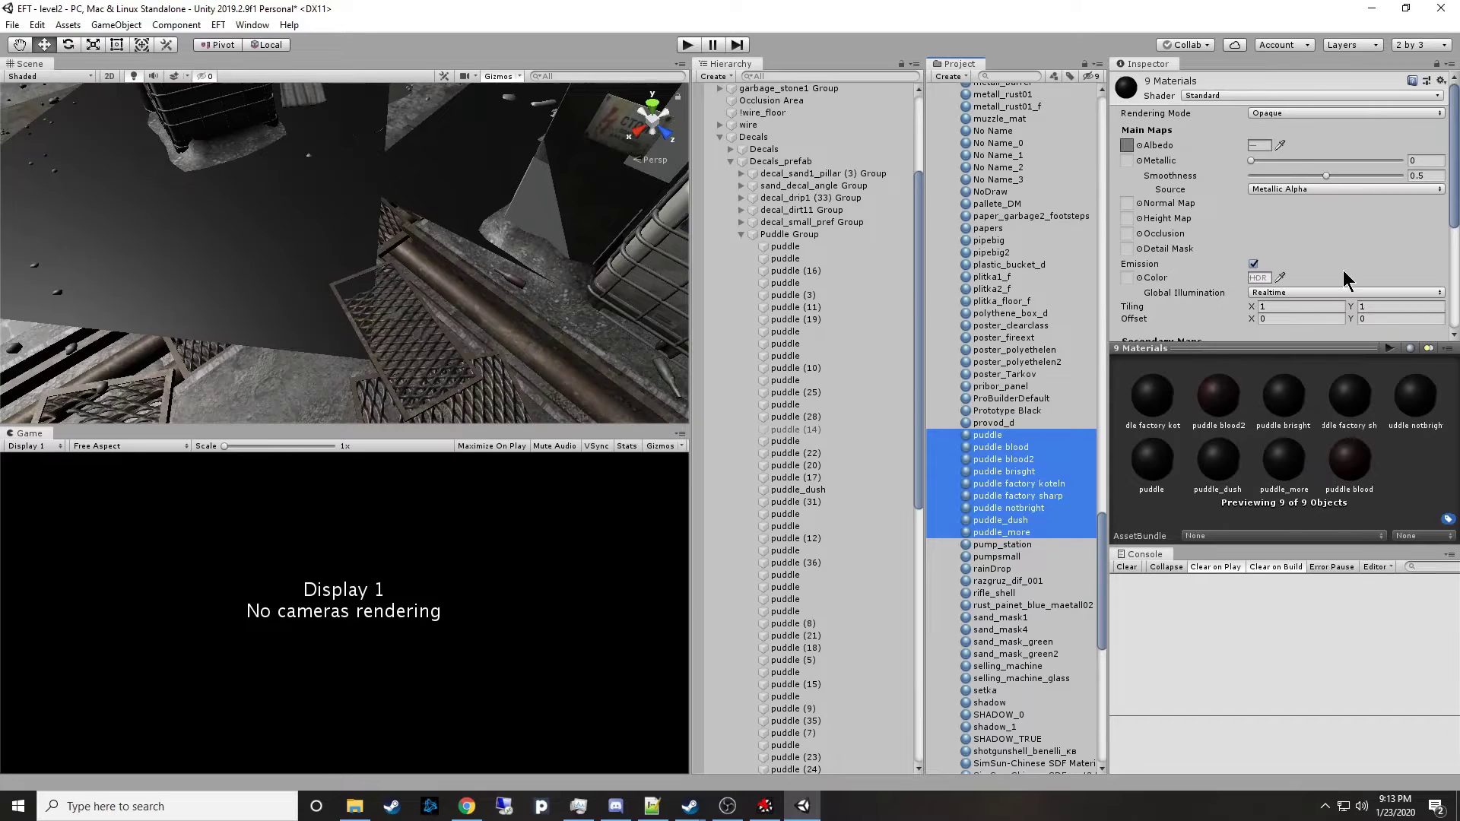
pyautogui.click(1268, 115)
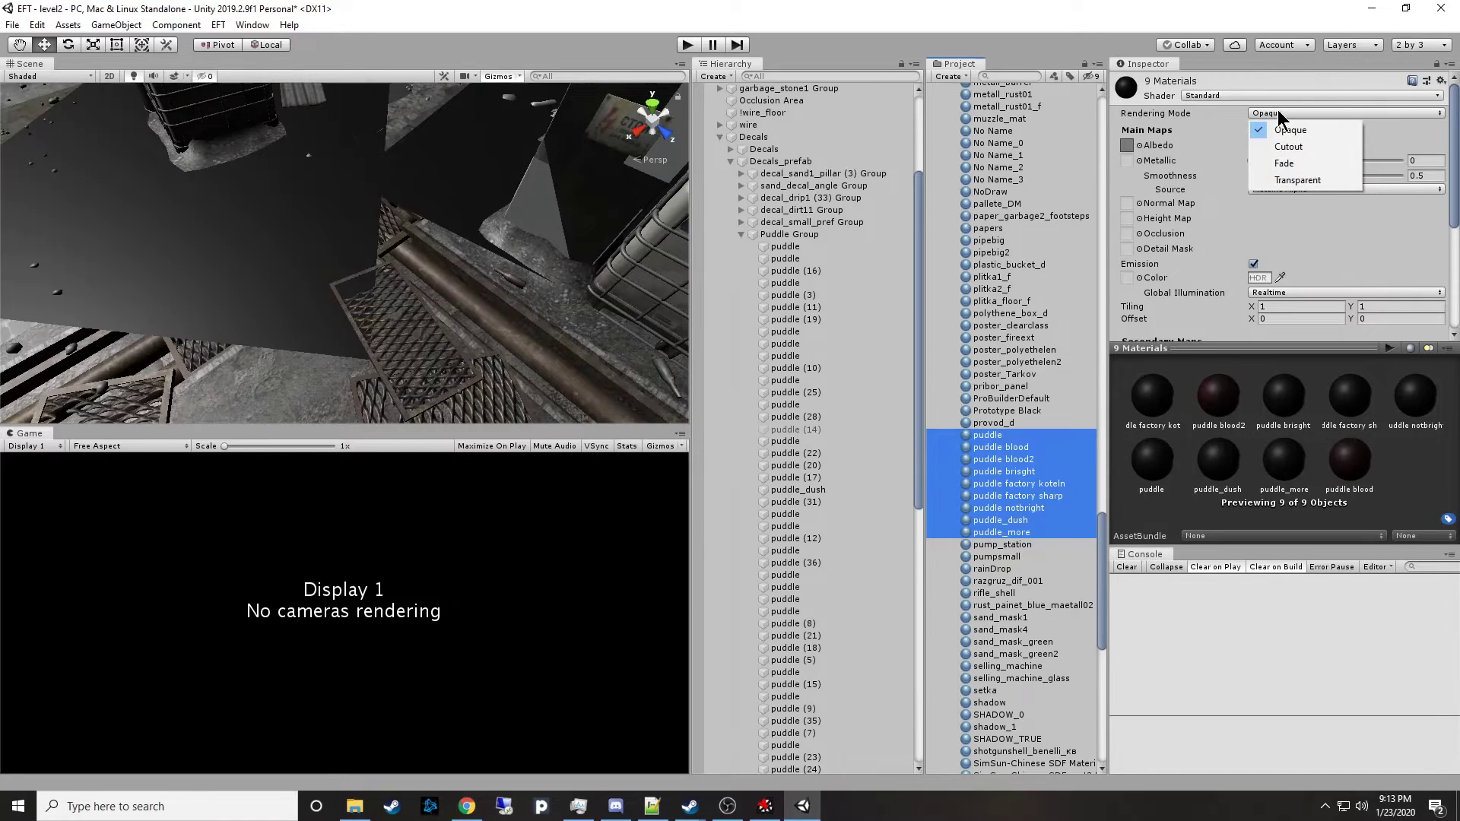
pyautogui.click(1289, 147)
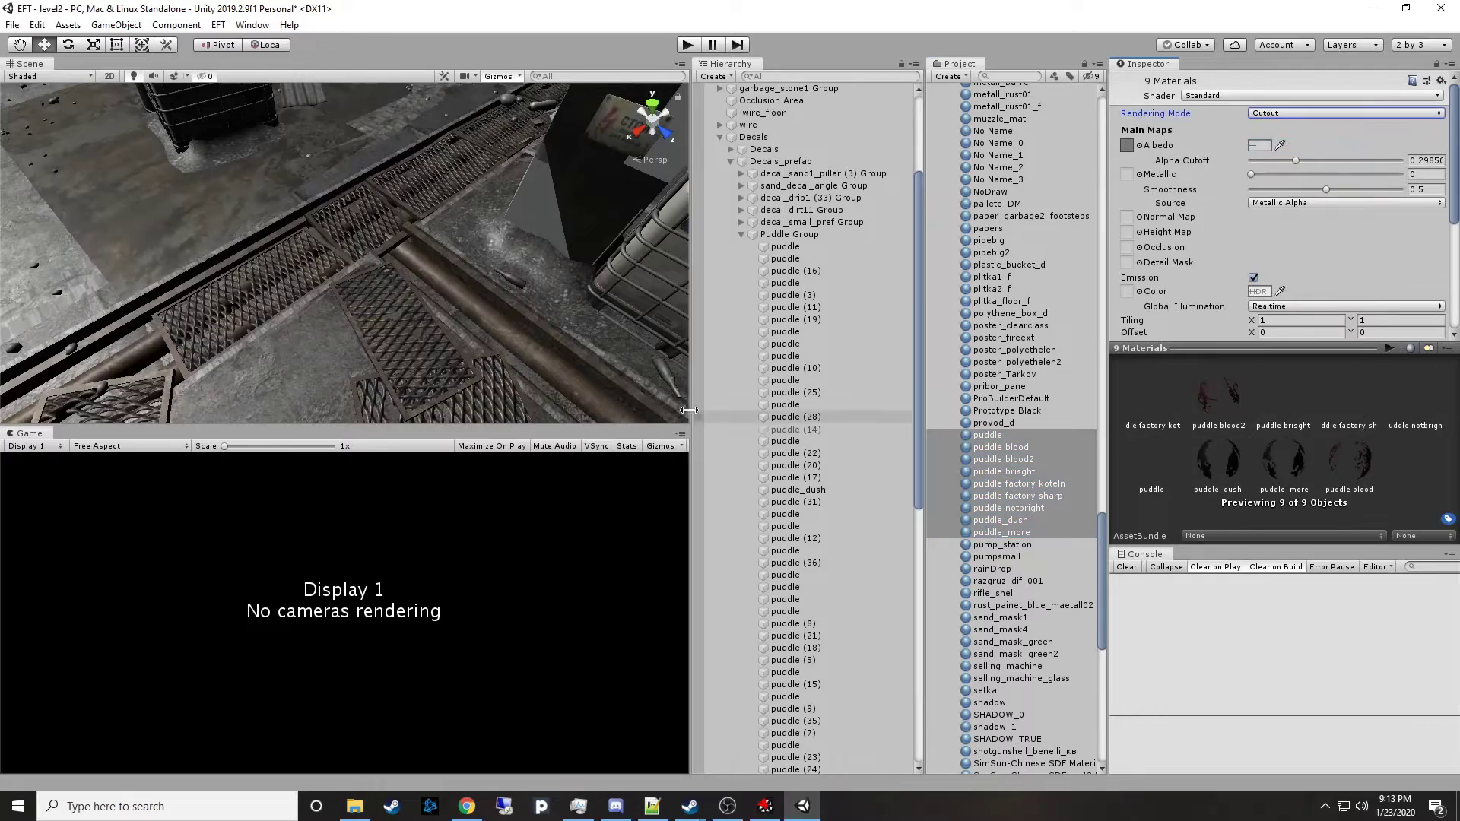
# Locate the material of the scattered papers on the office floor, paper_garbage2_footsteps, and set its rendering mode to Cutout.
pyautogui.moveTo(451, 266); pyautogui.dragTo(619, 248, button='right')
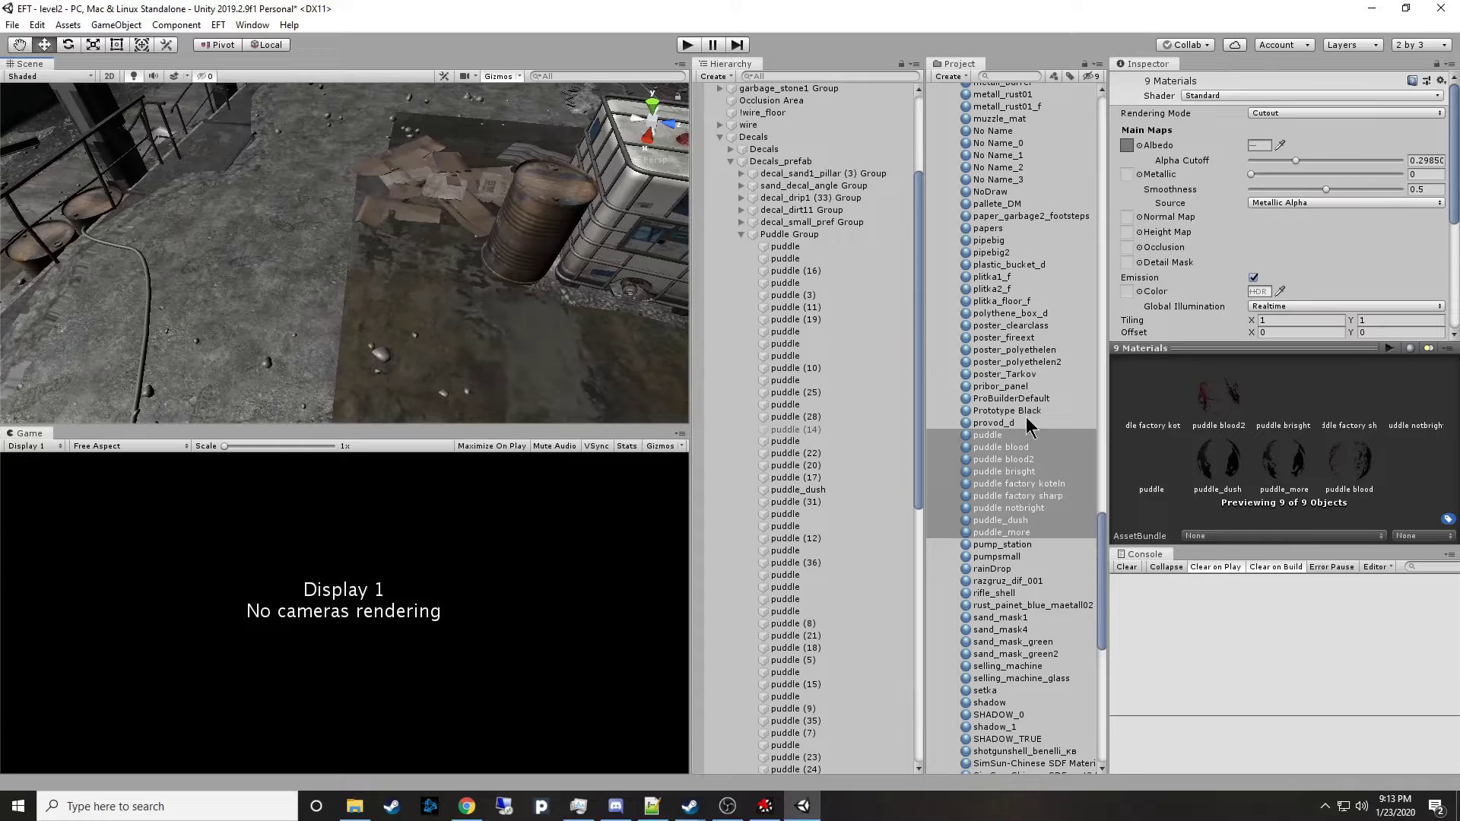
pyautogui.scroll(-5, 1034, 426)
pyautogui.moveTo(394, 280); pyautogui.dragTo(480, 46, button='right')
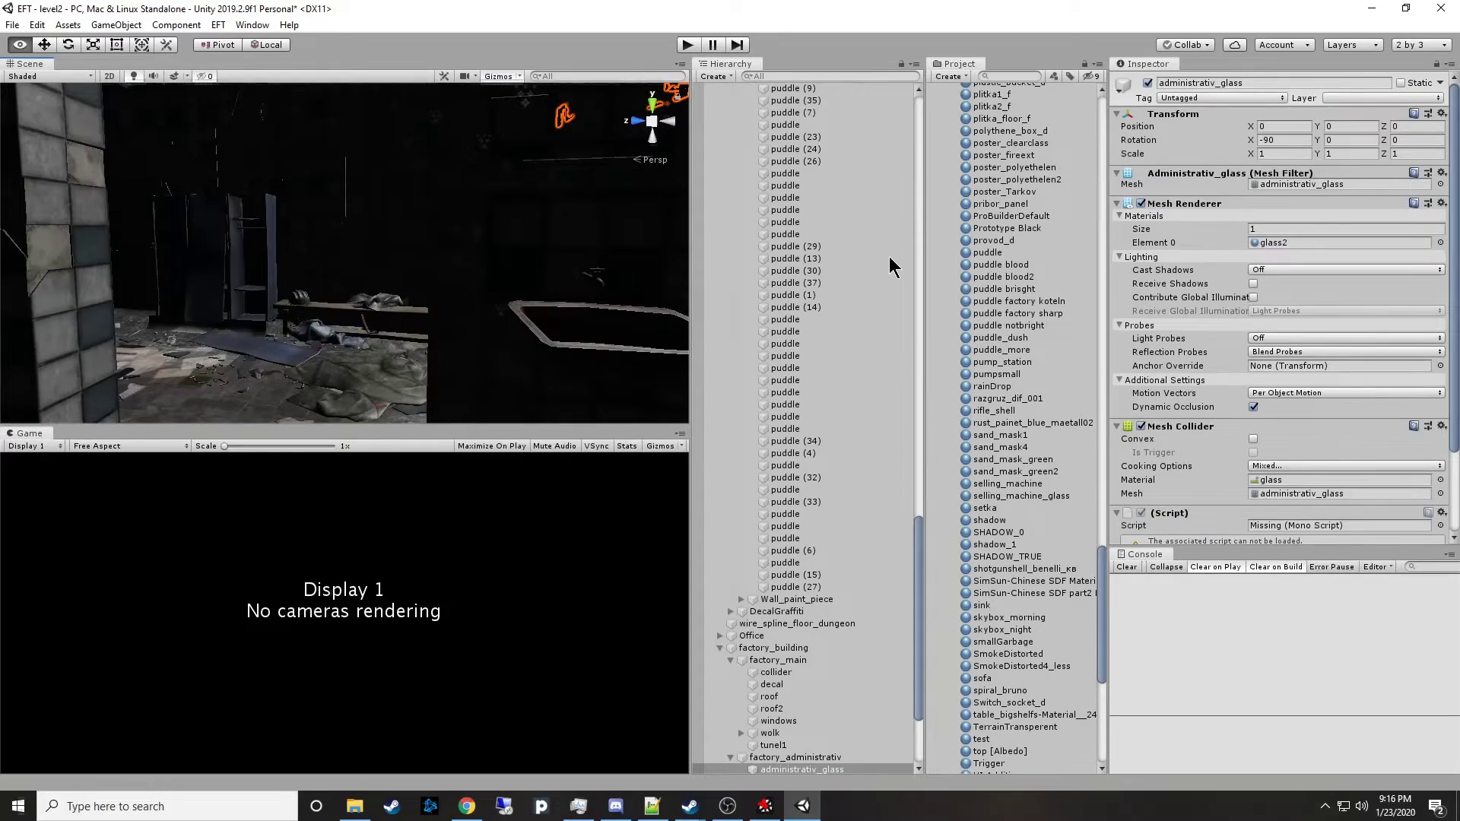
pyautogui.moveTo(891, 266); pyautogui.dragTo(787, 434, button='right')
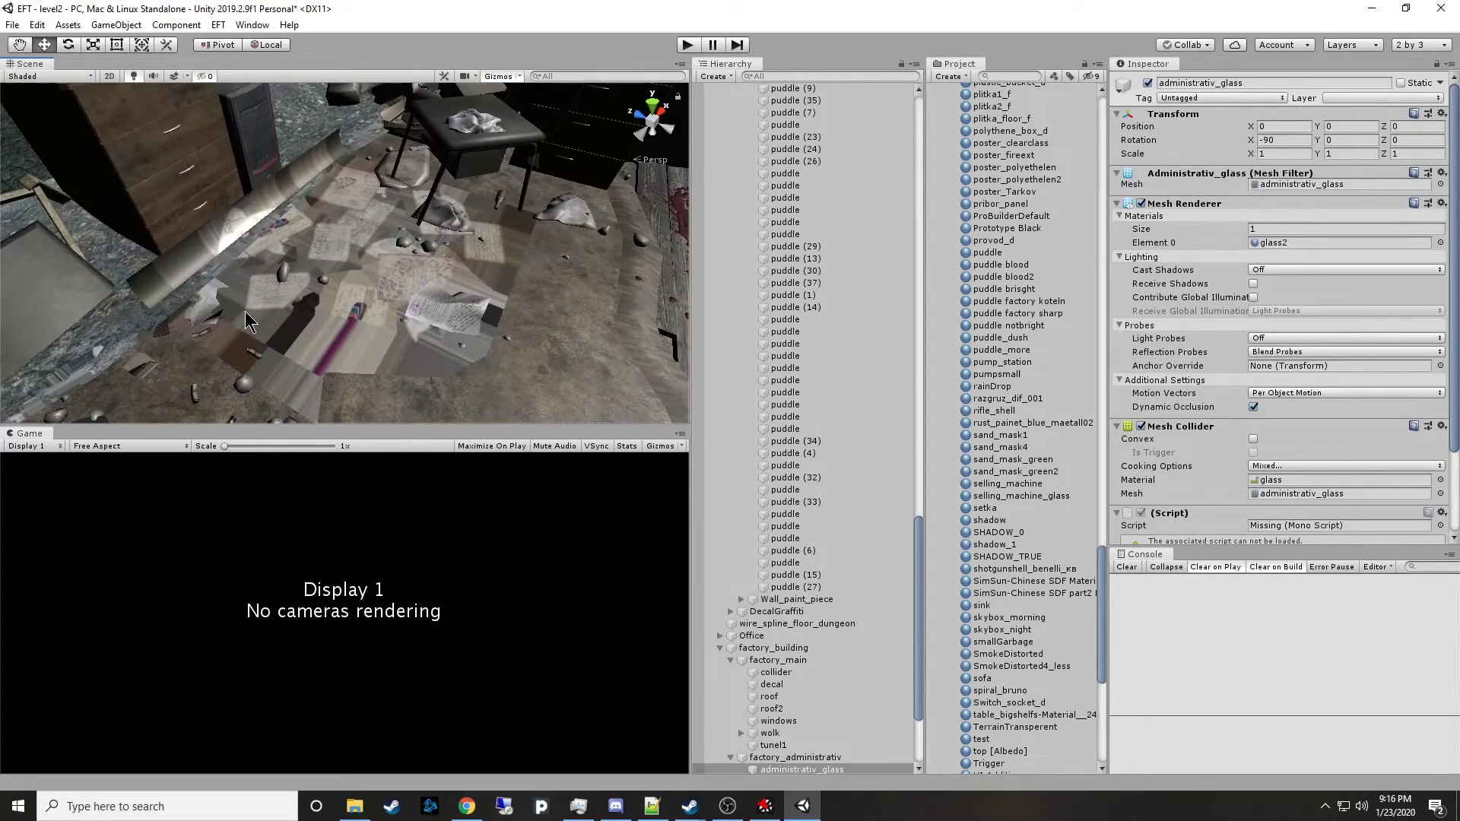
pyautogui.click(205, 248)
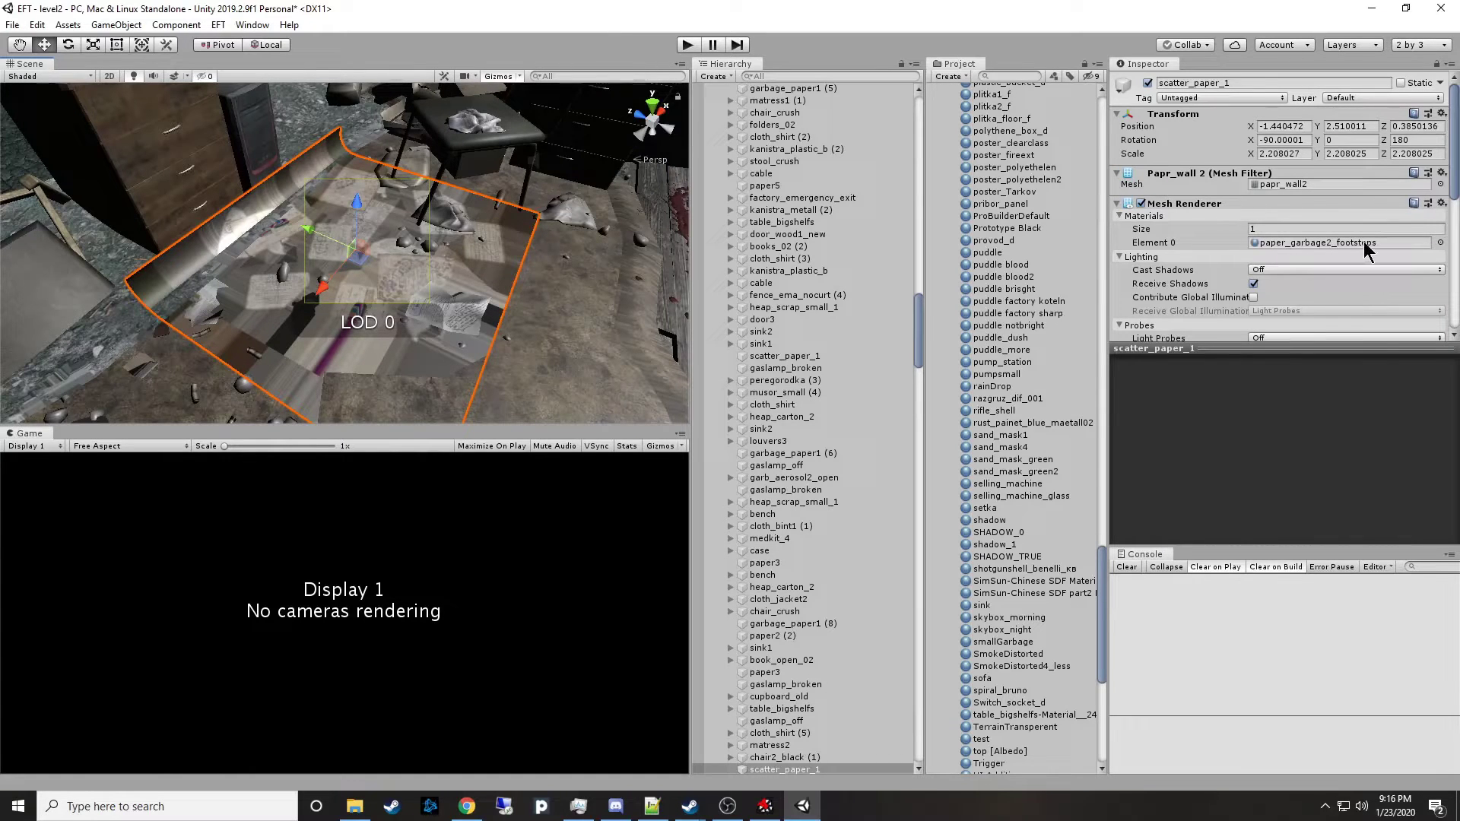
pyautogui.click(1313, 242)
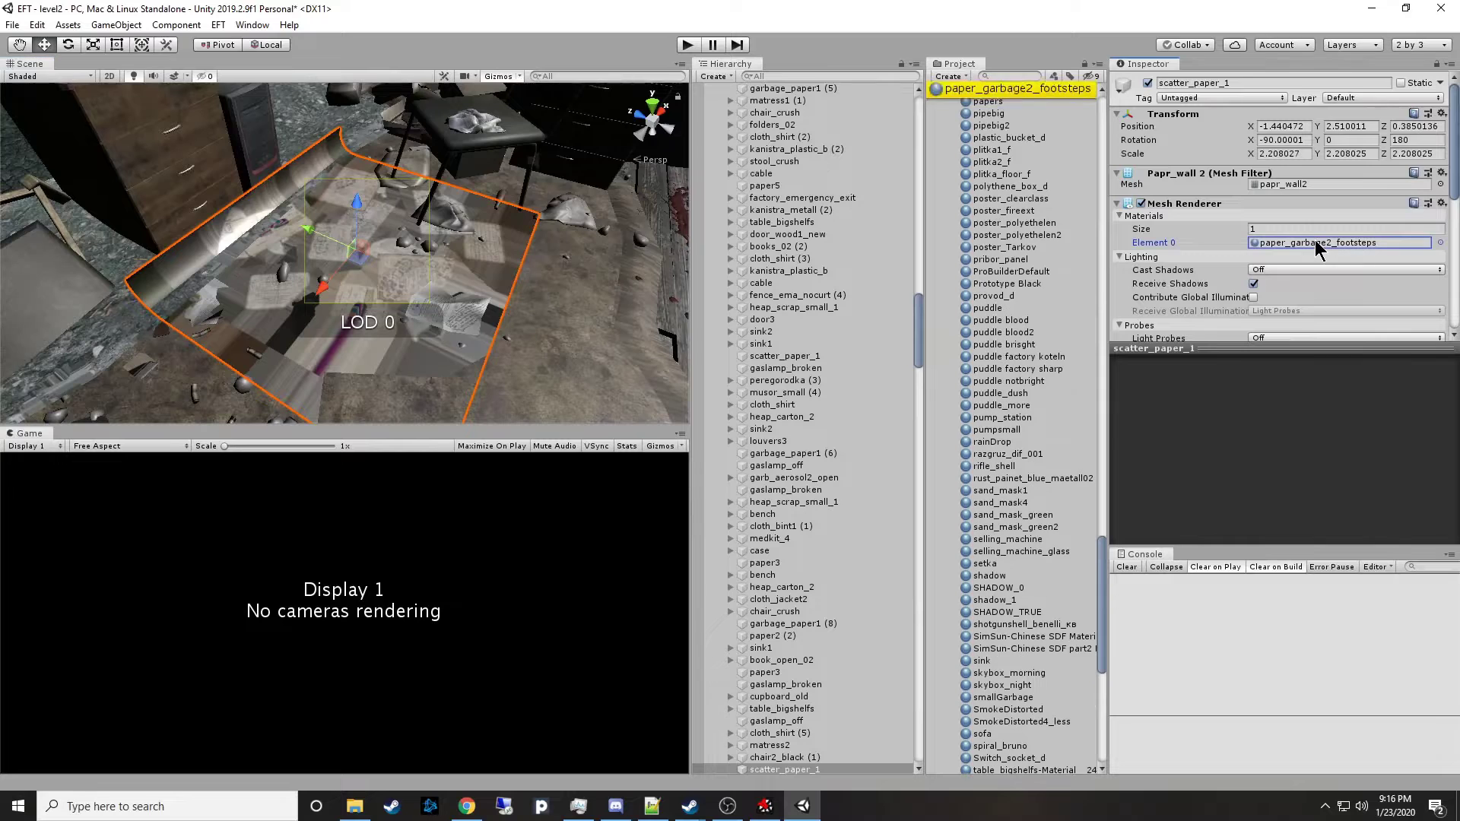
pyautogui.click(1043, 90)
pyautogui.click(1299, 111)
pyautogui.click(1294, 147)
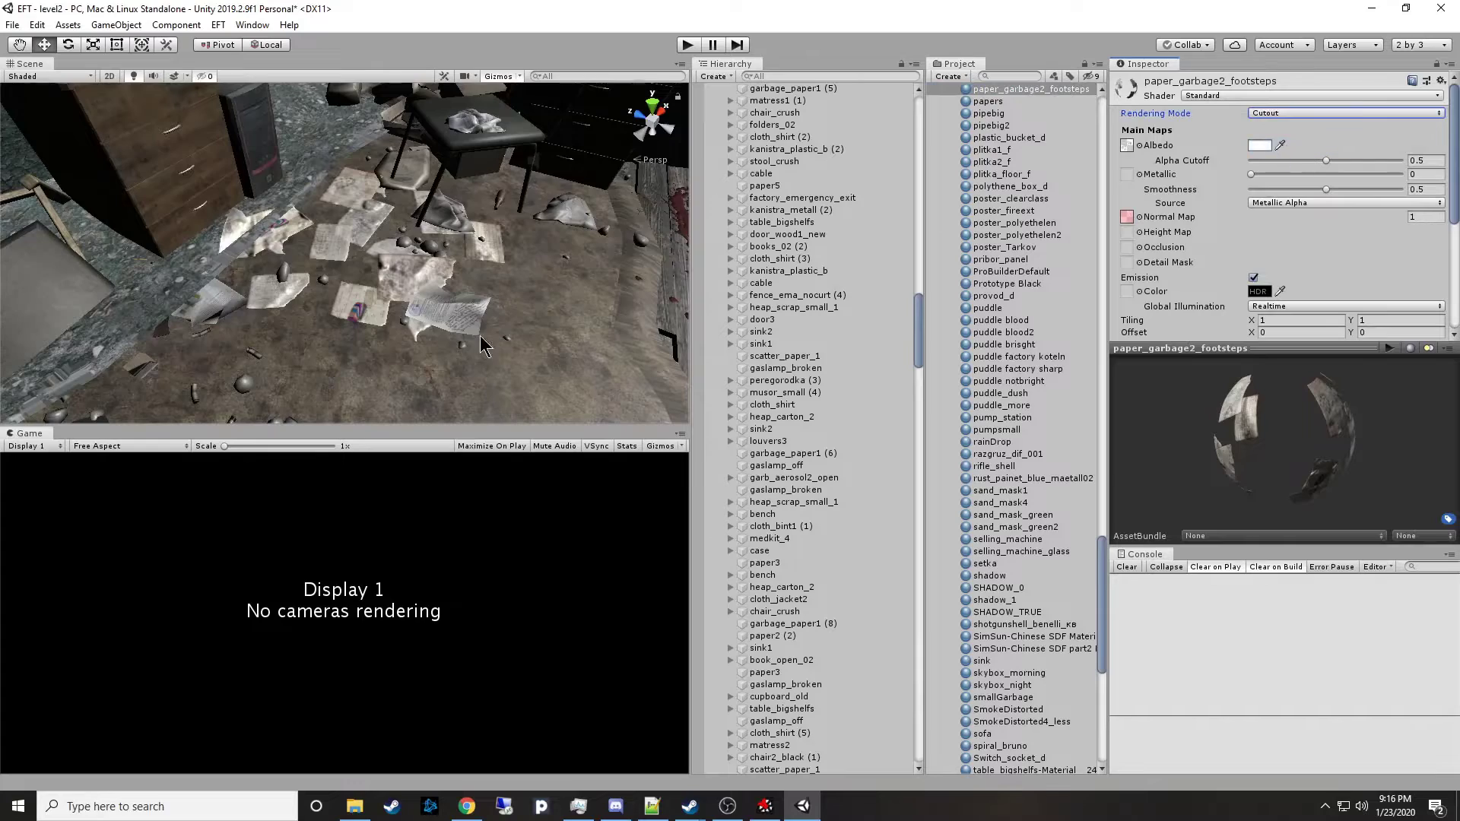
# Collapse the Office, Puddle Group, Decals and factory_indoor_construction branches in the level2 object tree.
pyautogui.moveTo(456, 346); pyautogui.dragTo(370, 235, button='right')
pyautogui.click(847, 240)
pyautogui.press('Left')
pyautogui.press('Left')
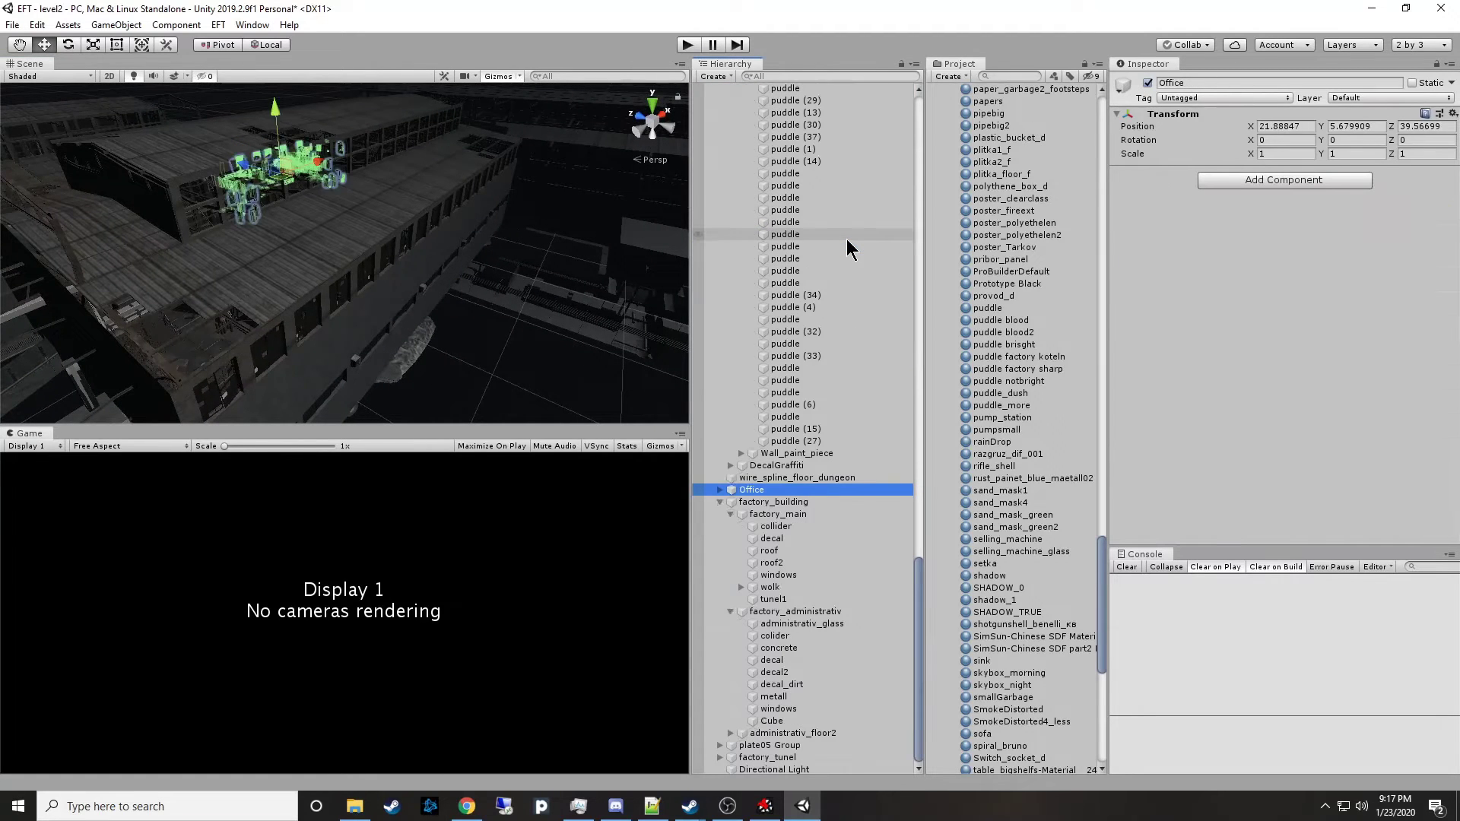
pyautogui.click(846, 239)
pyautogui.press('Left')
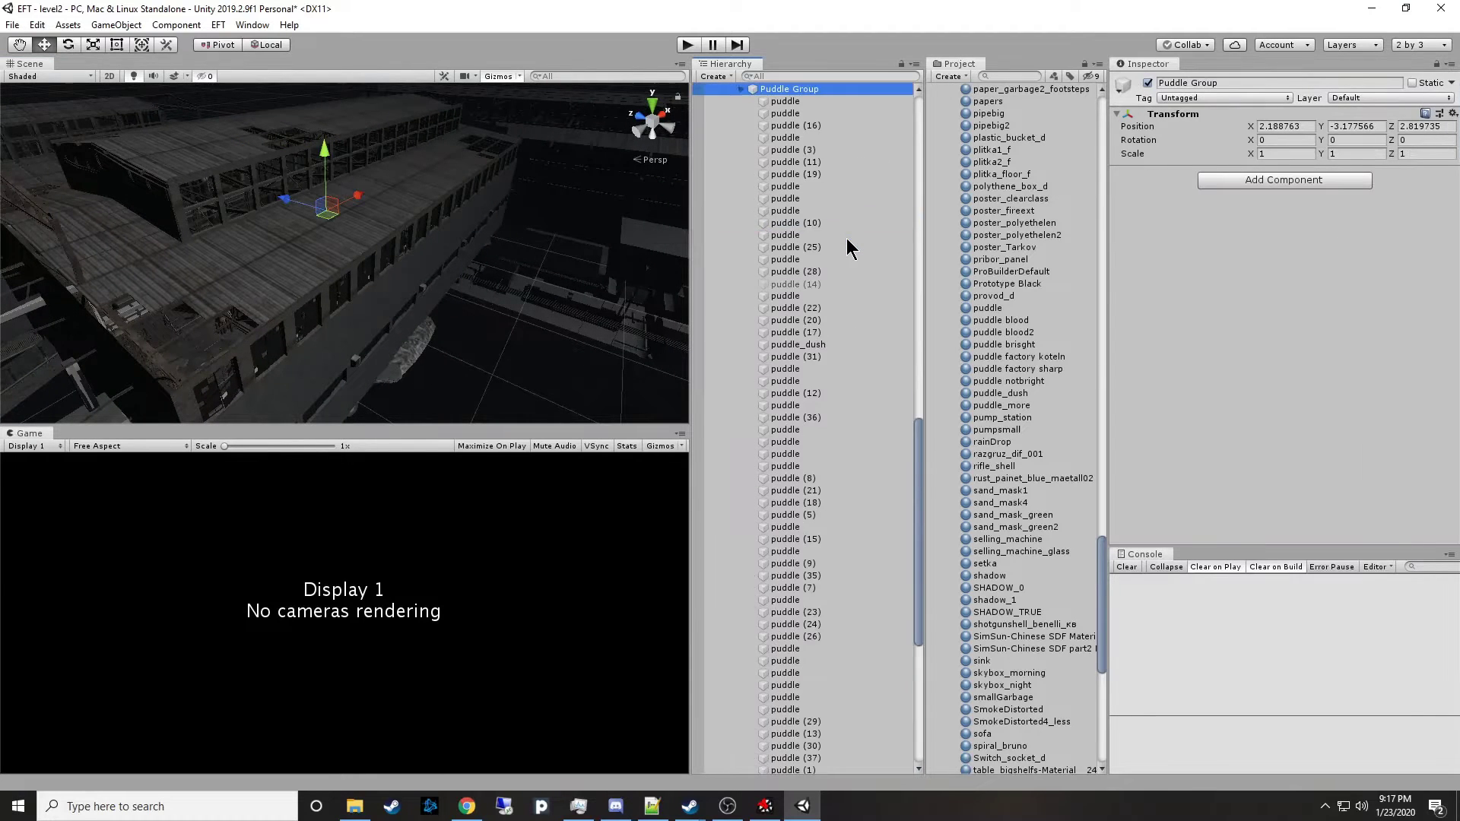
pyautogui.press('Left')
pyautogui.press('Left')
pyautogui.press('Left')
pyautogui.press('Left')
pyautogui.press('Left')
pyautogui.press('Left')
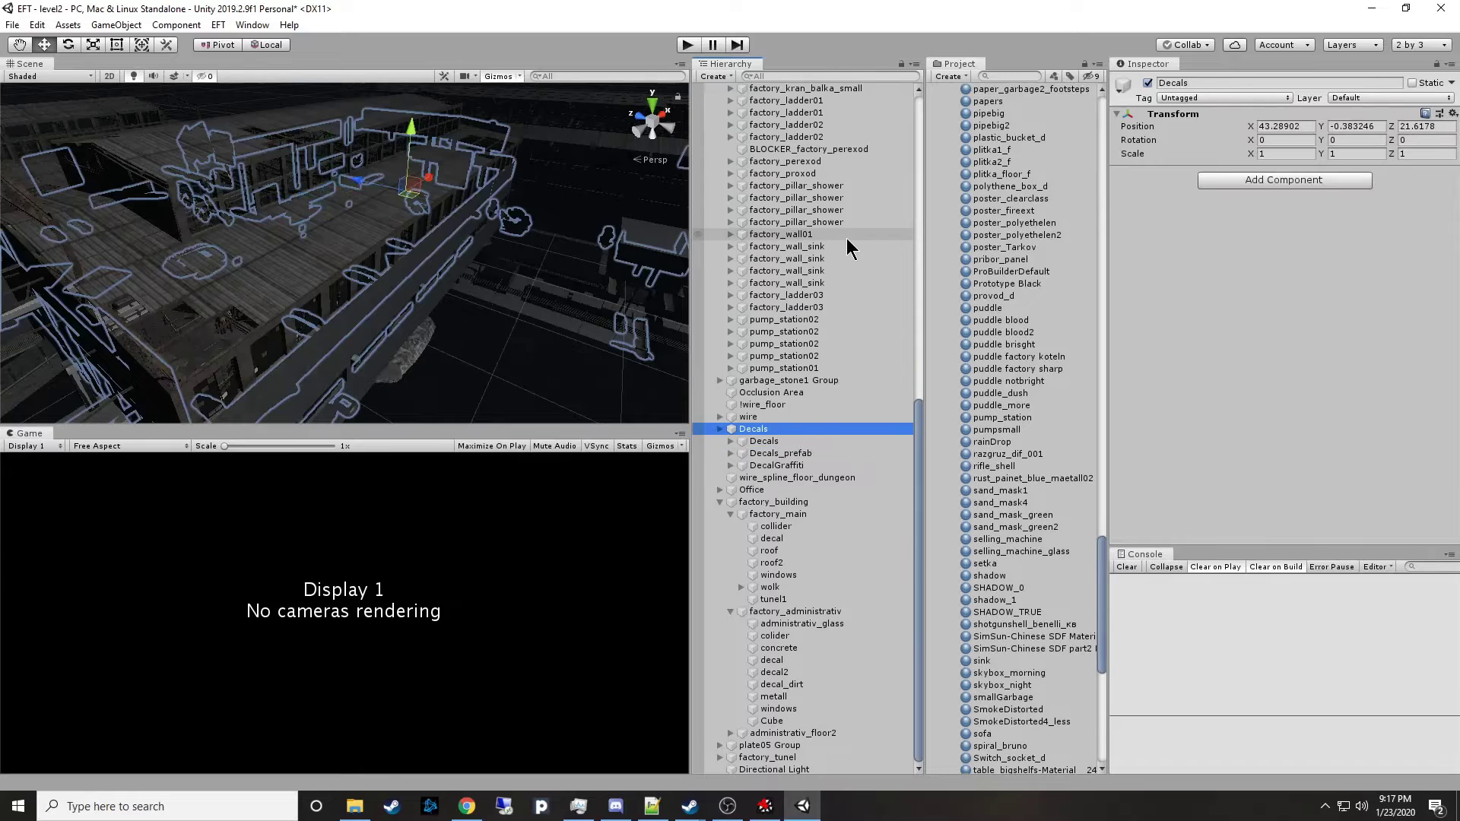
pyautogui.press('Left')
pyautogui.press('Right')
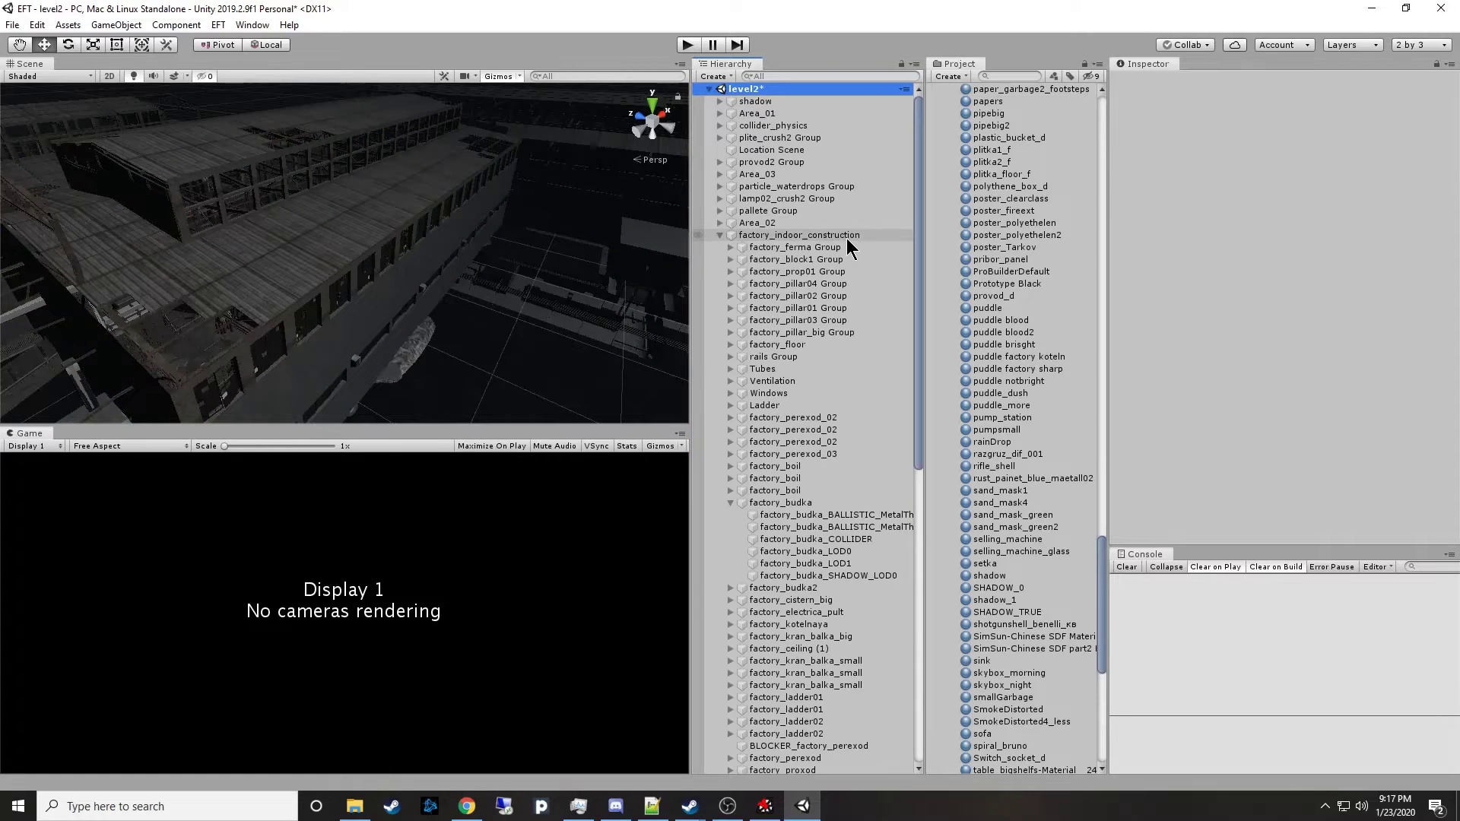
pyautogui.press('Down')
pyautogui.press('Down')
pyautogui.press('Down')
pyautogui.press('Down')
pyautogui.press('Down')
pyautogui.press('Down')
pyautogui.press('Down')
pyautogui.press('Down')
pyautogui.press('Down')
pyautogui.press('Down')
pyautogui.press('Down')
pyautogui.press('Down')
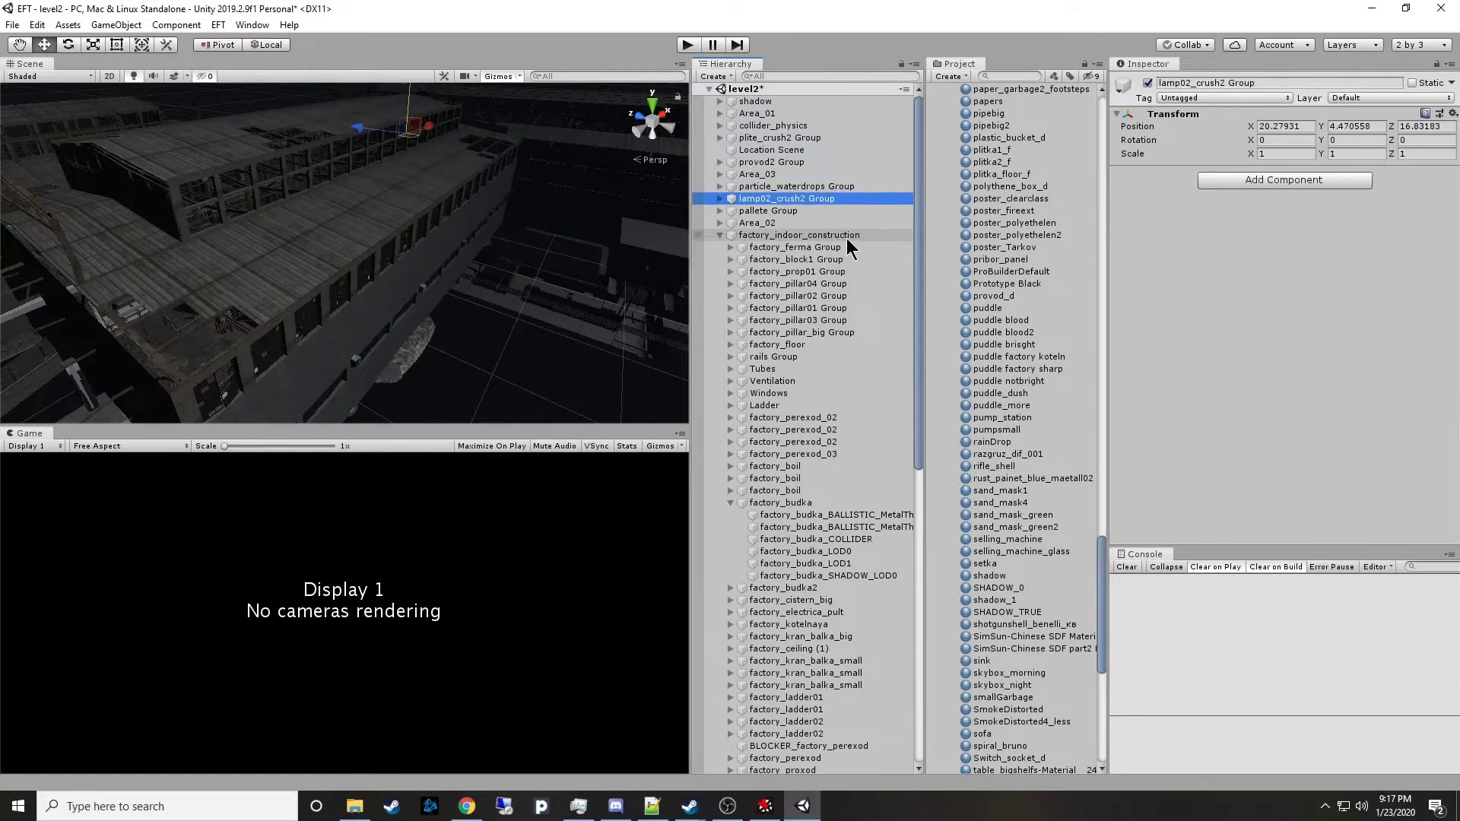
pyautogui.press('Left')
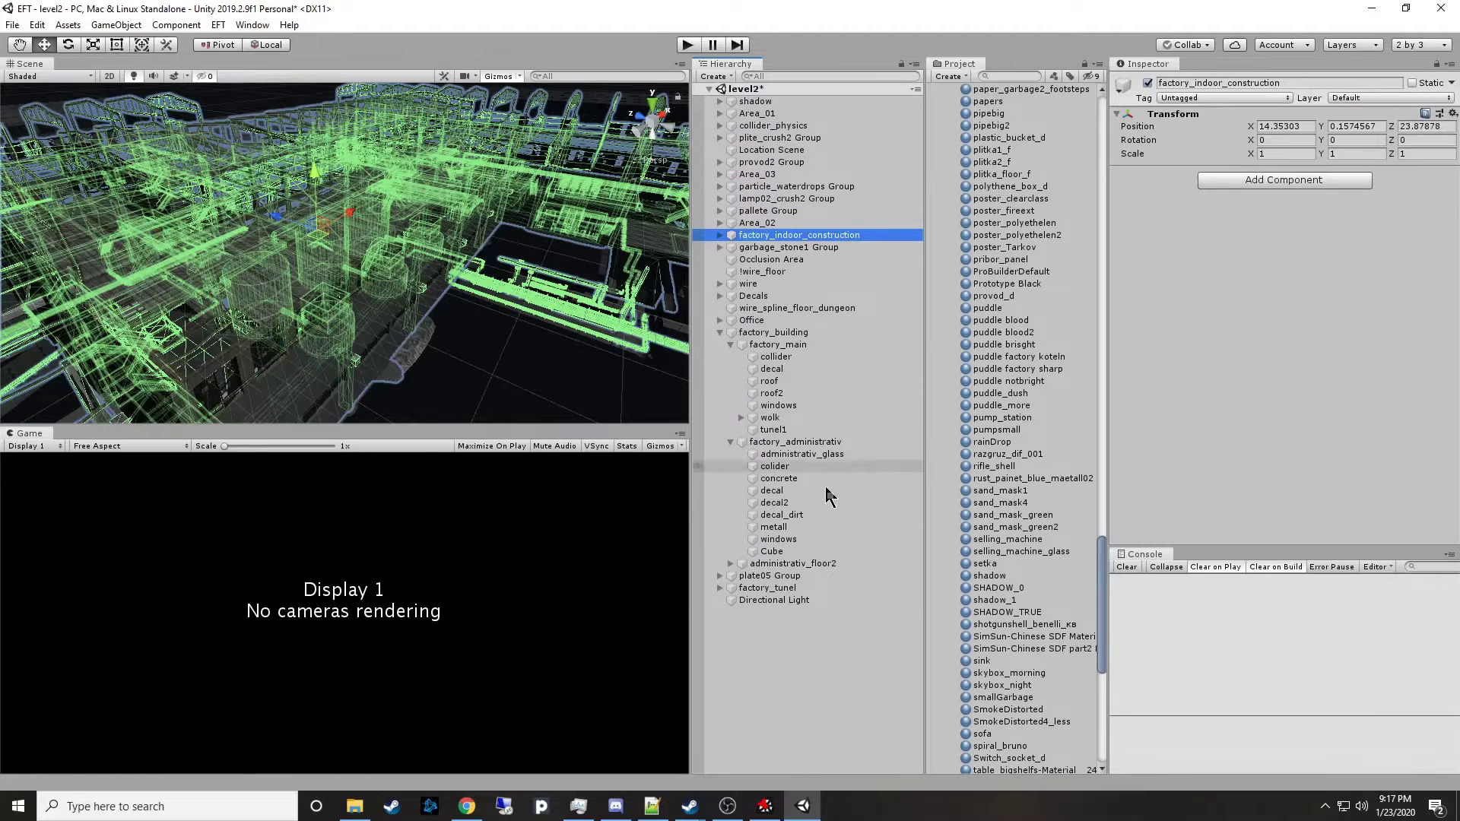
# Duplicate the Directional Light and set the copy's Y rotation to 150.
pyautogui.doubleClick(773, 599)
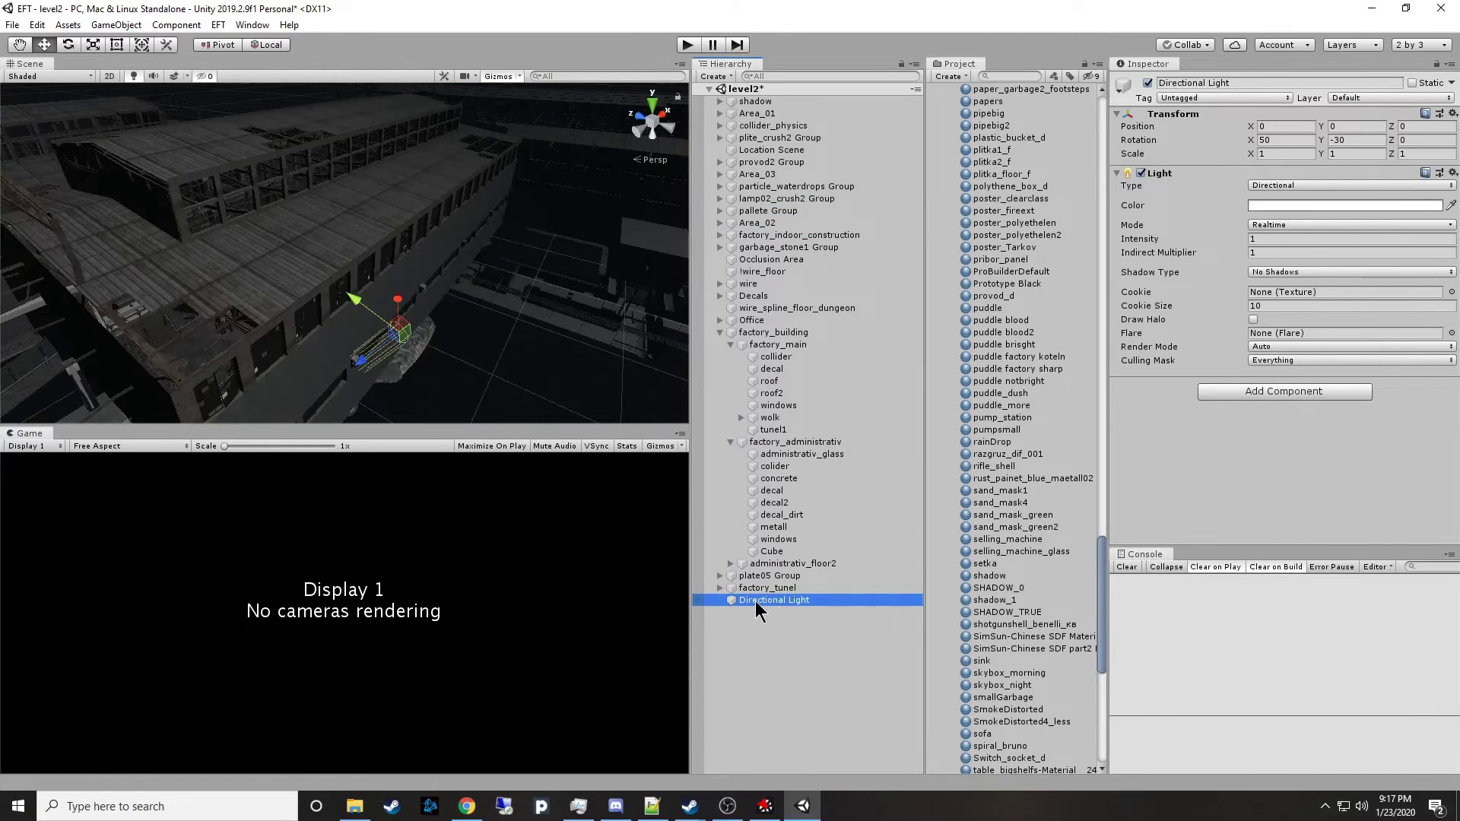
pyautogui.hotkey('ctrl', 'd')
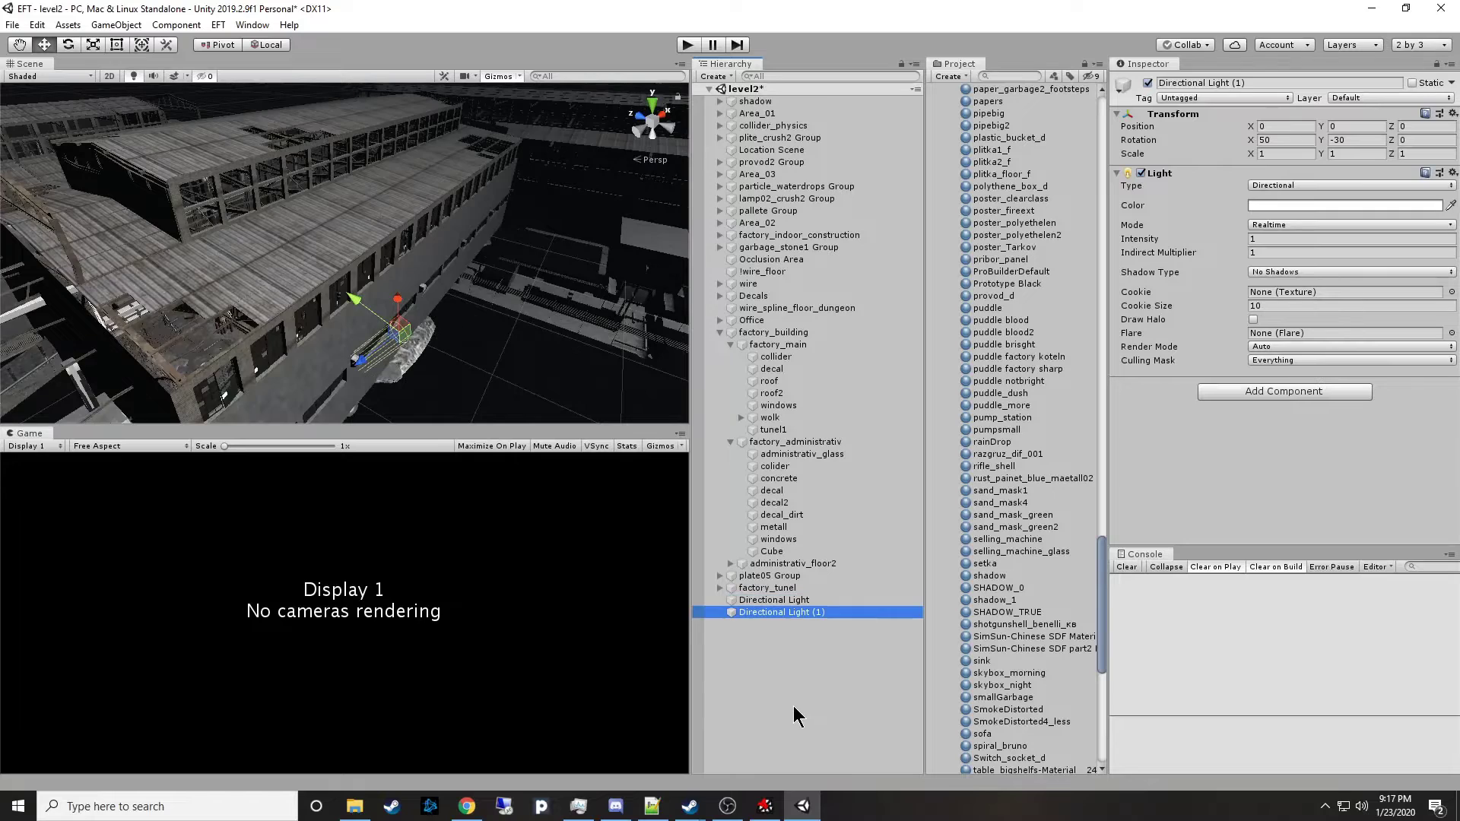
pyautogui.click(795, 612)
pyautogui.keyDown('alt'); pyautogui.moveTo(426, 338); pyautogui.dragTo(340, 357); pyautogui.keyUp('alt')
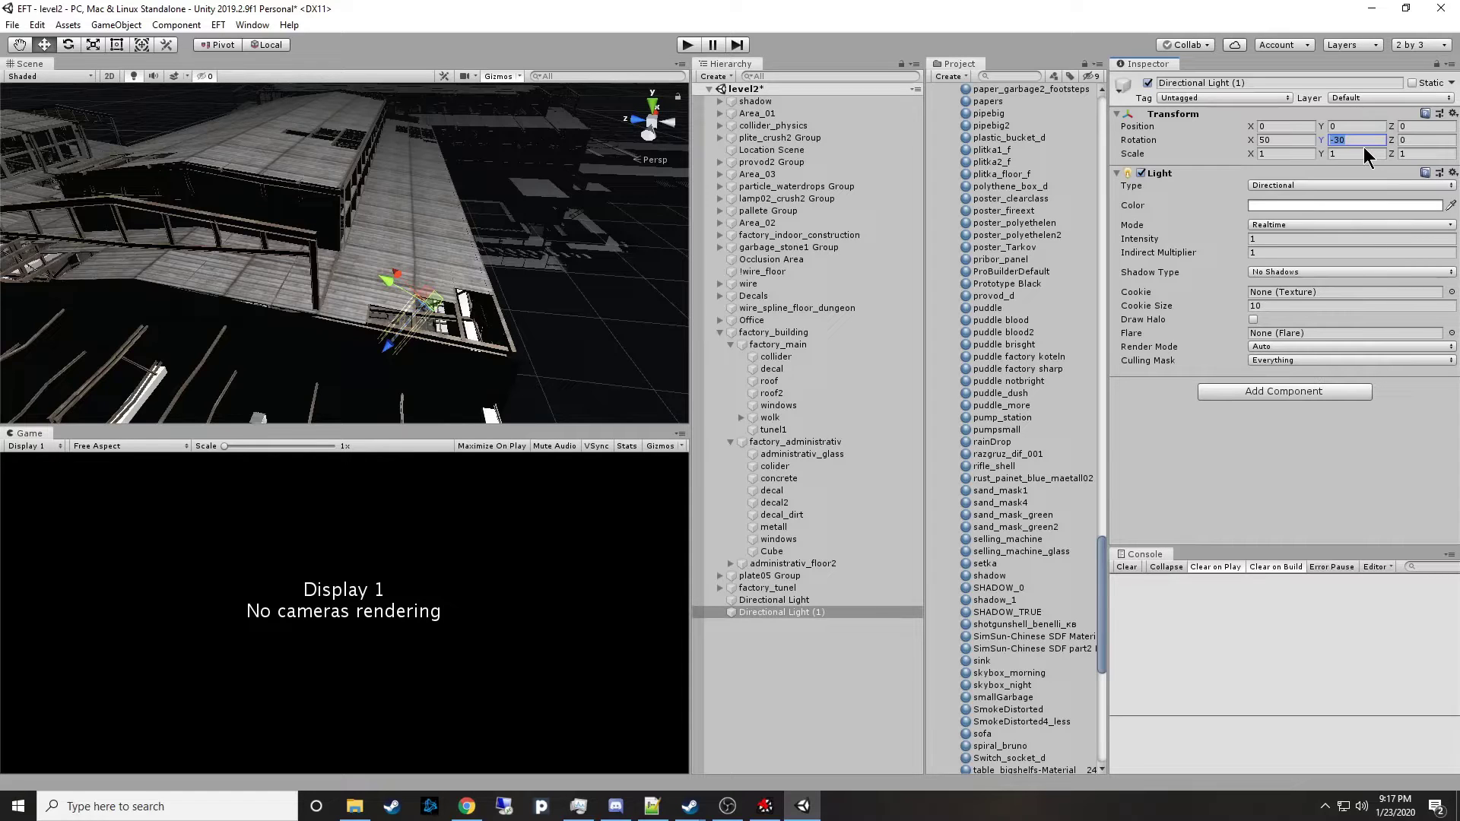
pyautogui.write('150')
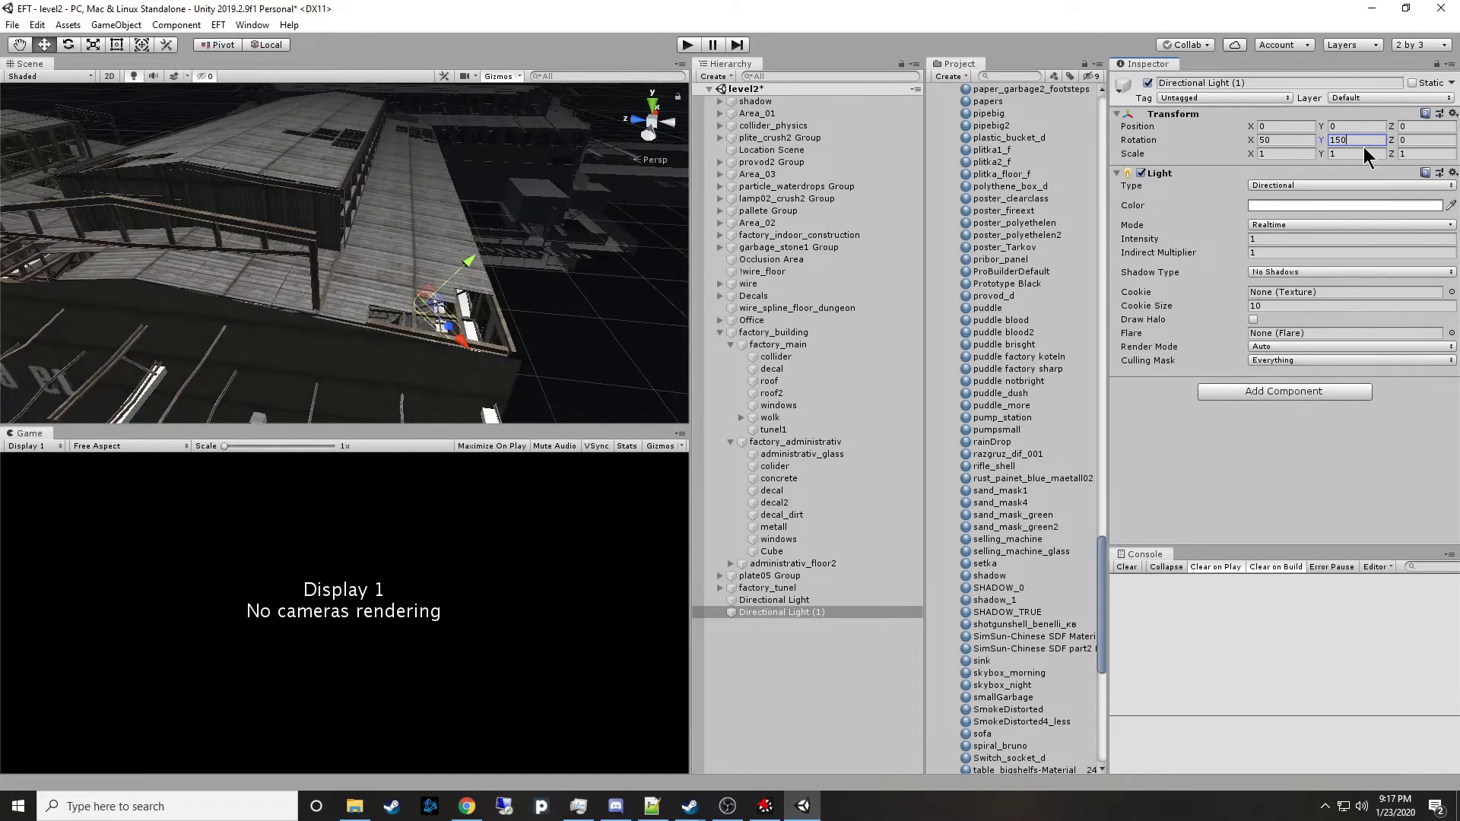
# Undock the Scene view into a floating window and maximize it.
pyautogui.moveTo(450, 298); pyautogui.dragTo(411, 197, button='right')
pyautogui.press('f')
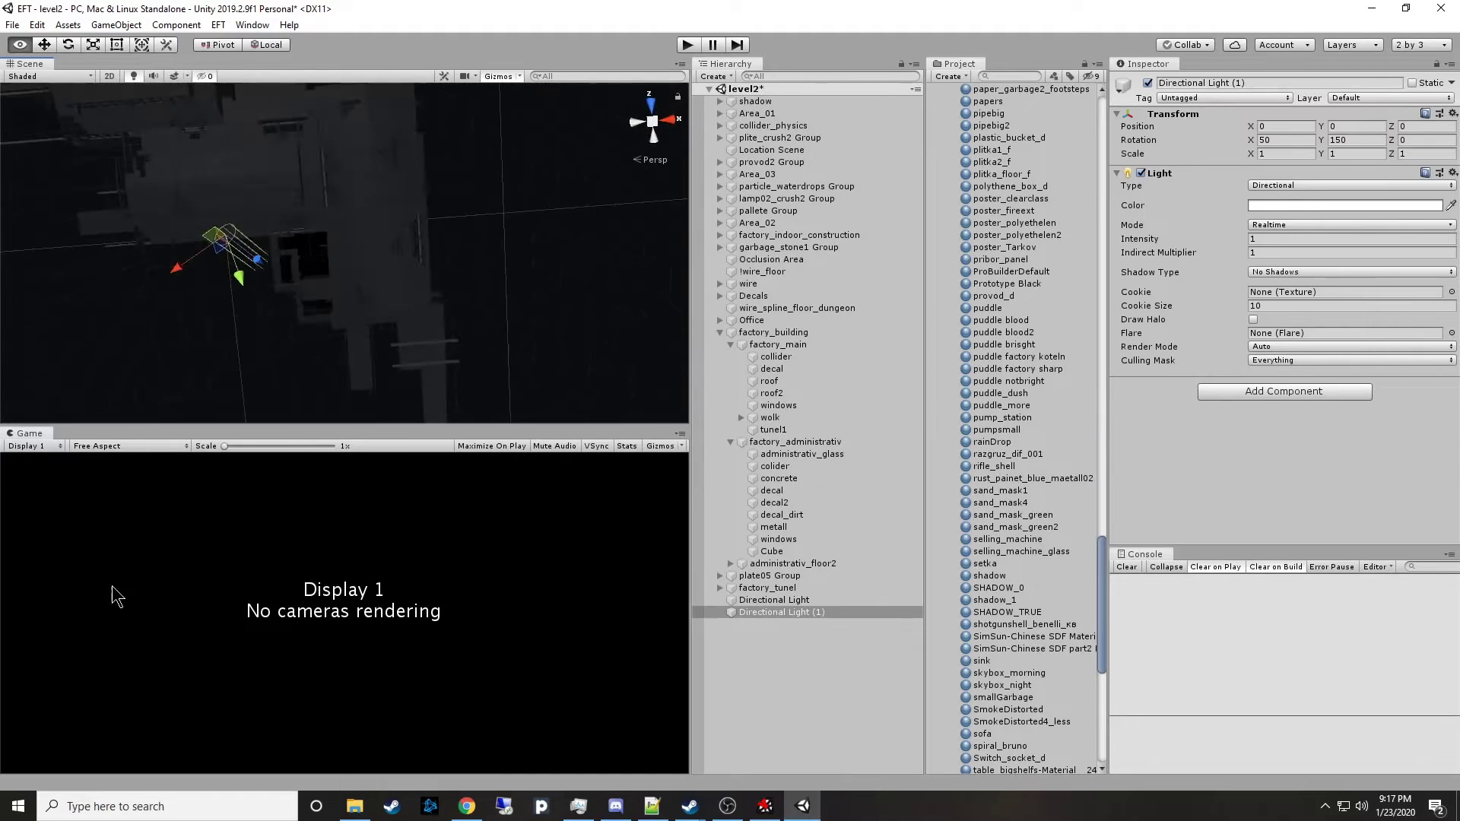
pyautogui.moveTo(270, 575); pyautogui.dragTo(563, 294, button='right')
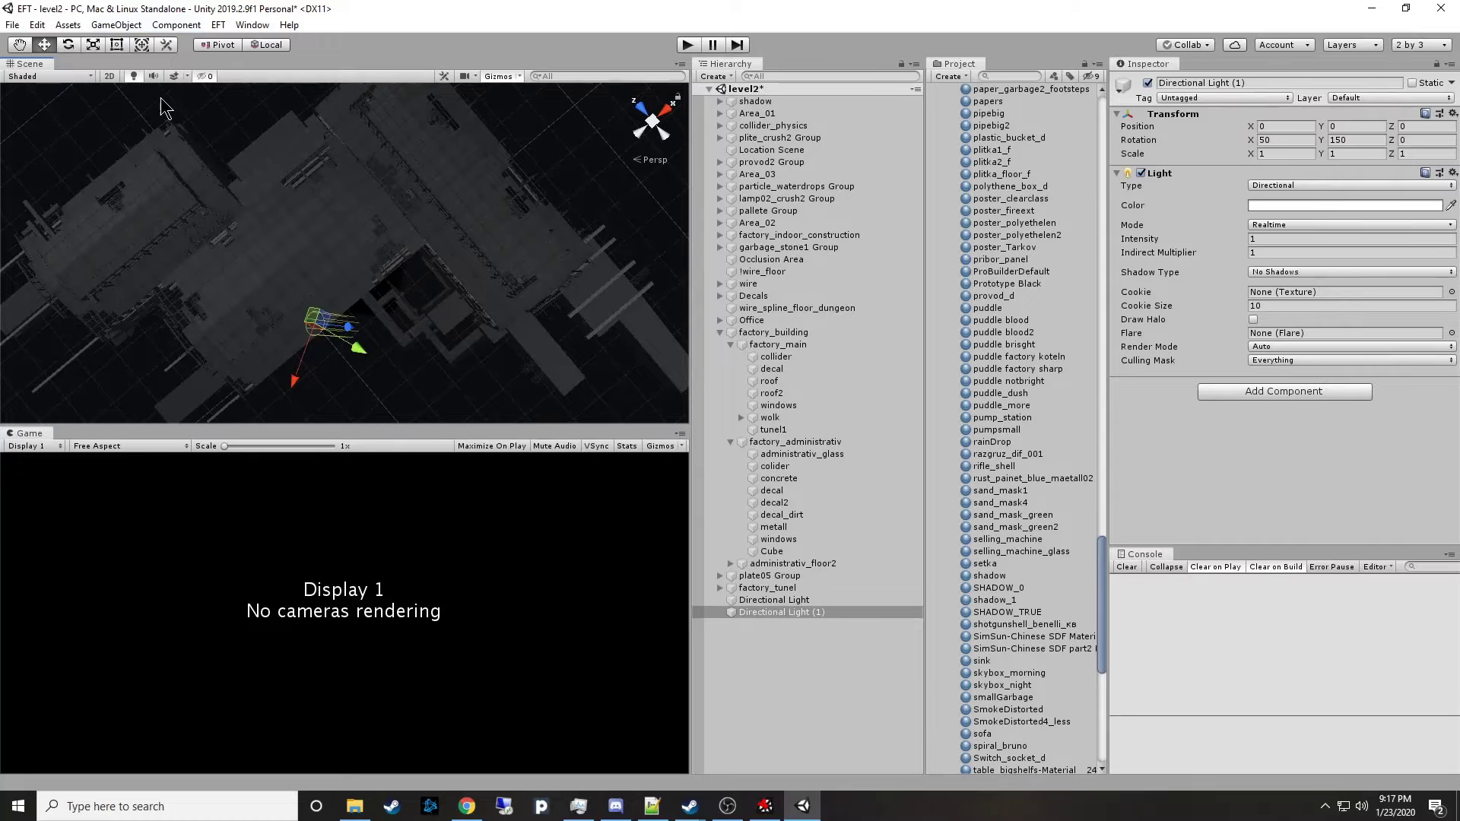
pyautogui.moveTo(35, 64); pyautogui.dragTo(698, 417)
pyautogui.click(698, 417)
pyautogui.moveTo(658, 61); pyautogui.dragTo(589, 10)
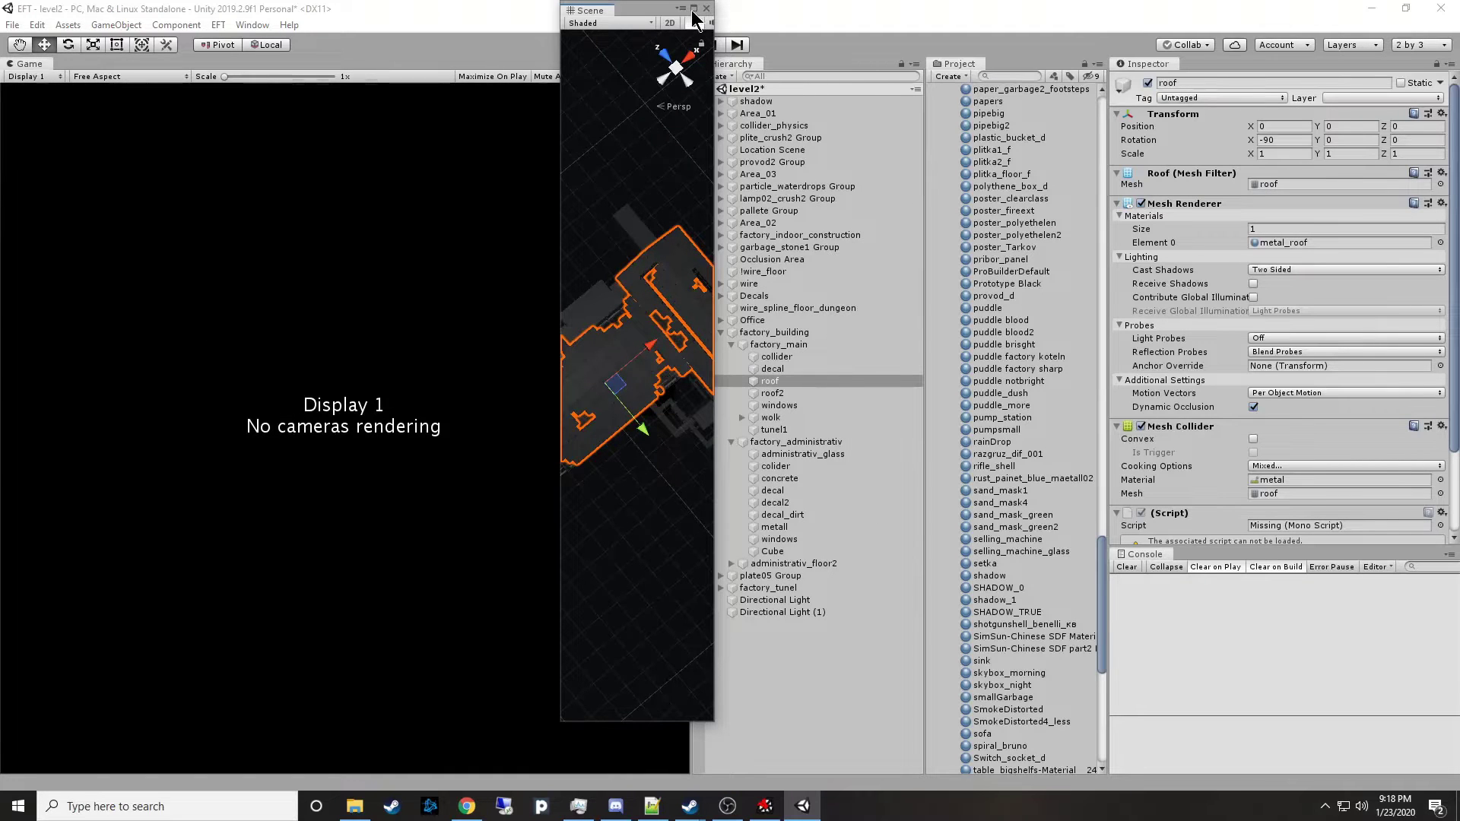
pyautogui.click(694, 11)
# Examine the whole level from above and select the main factory roof.
pyautogui.keyDown('alt'); pyautogui.moveTo(815, 608); pyautogui.dragTo(773, 607); pyautogui.keyUp('alt')
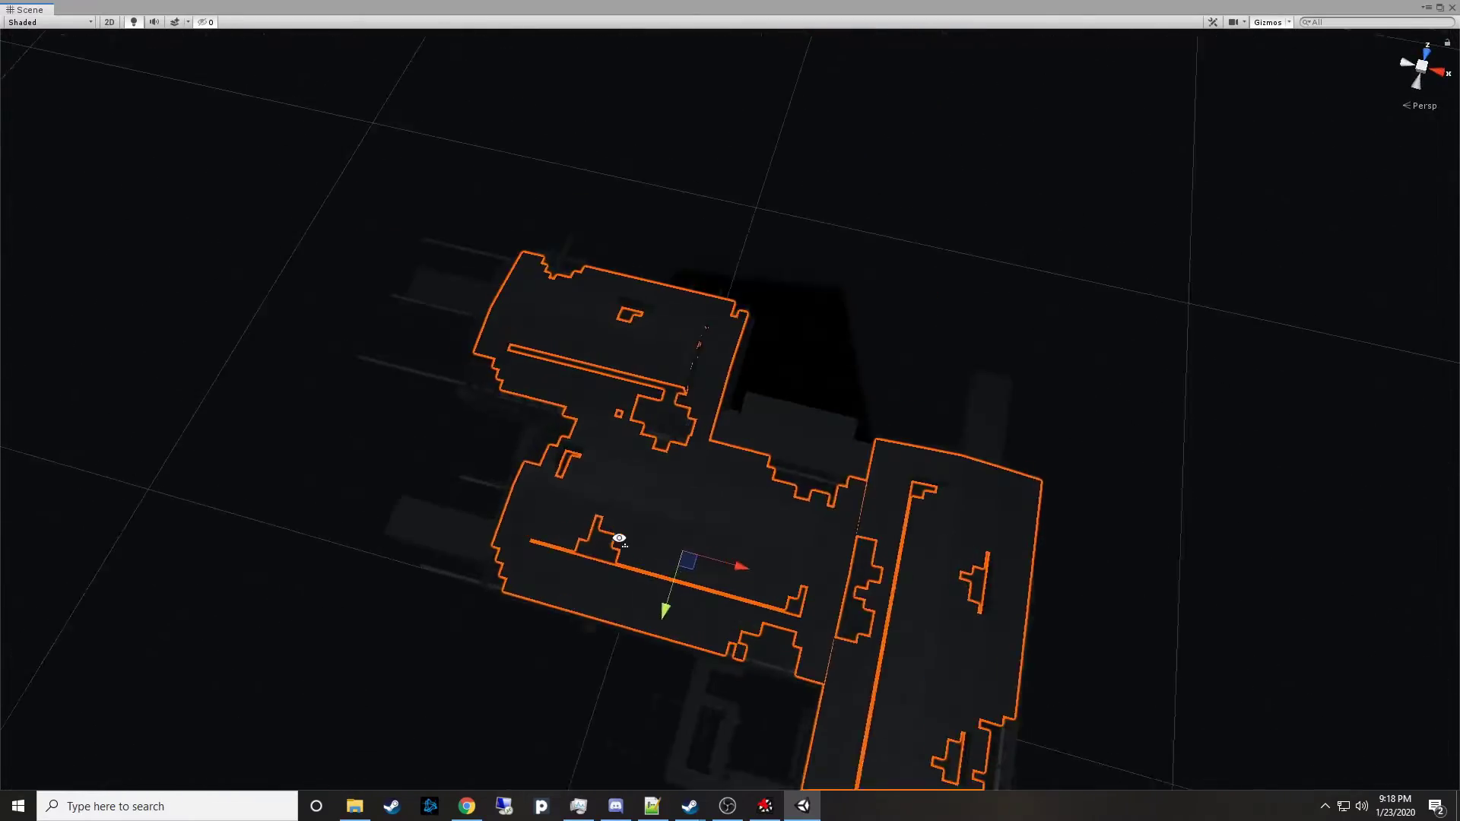
pyautogui.keyDown('alt'); pyautogui.moveTo(620, 540); pyautogui.dragTo(812, 548); pyautogui.keyUp('alt')
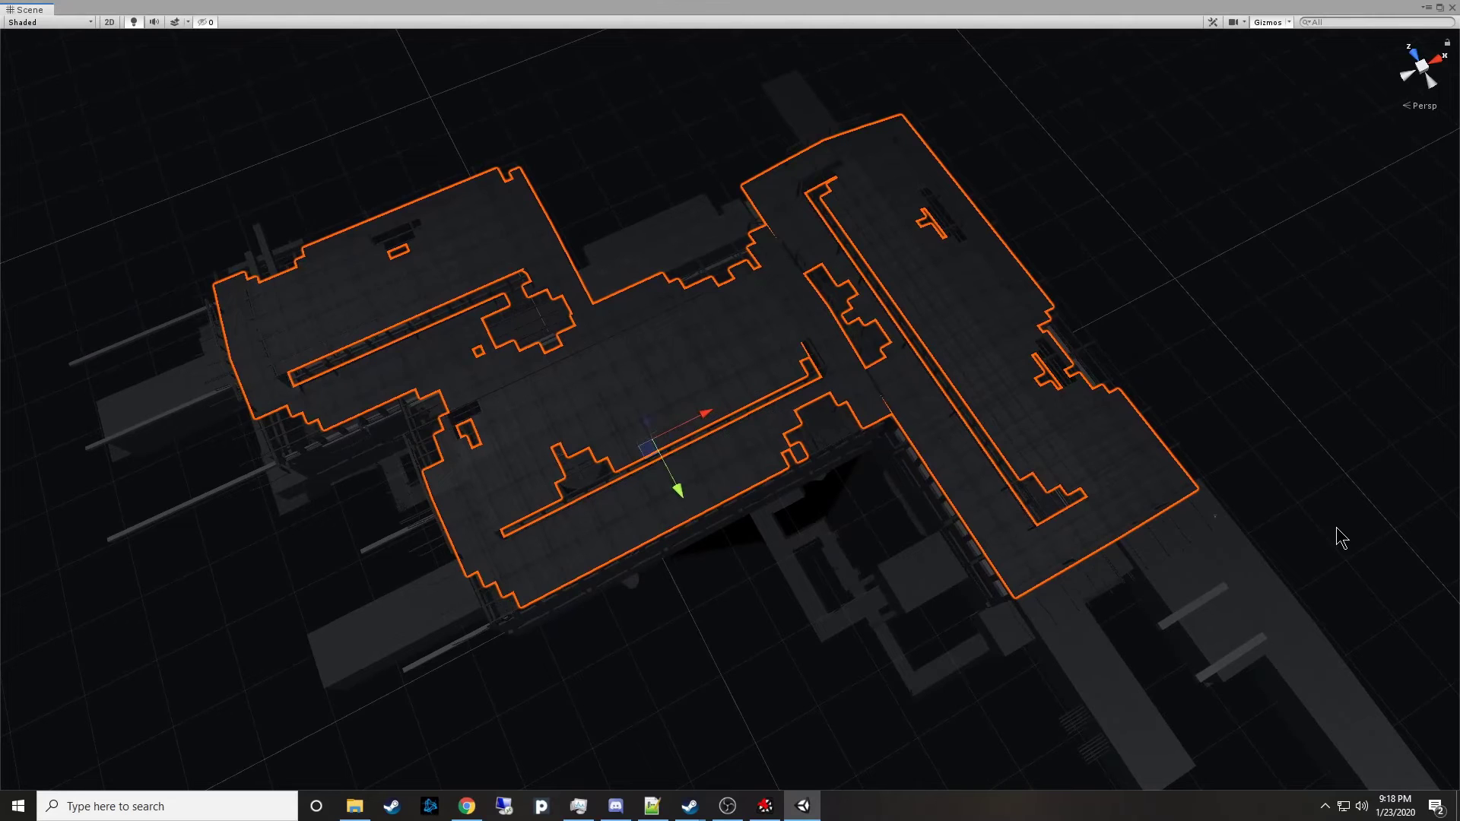
pyautogui.click(1316, 490)
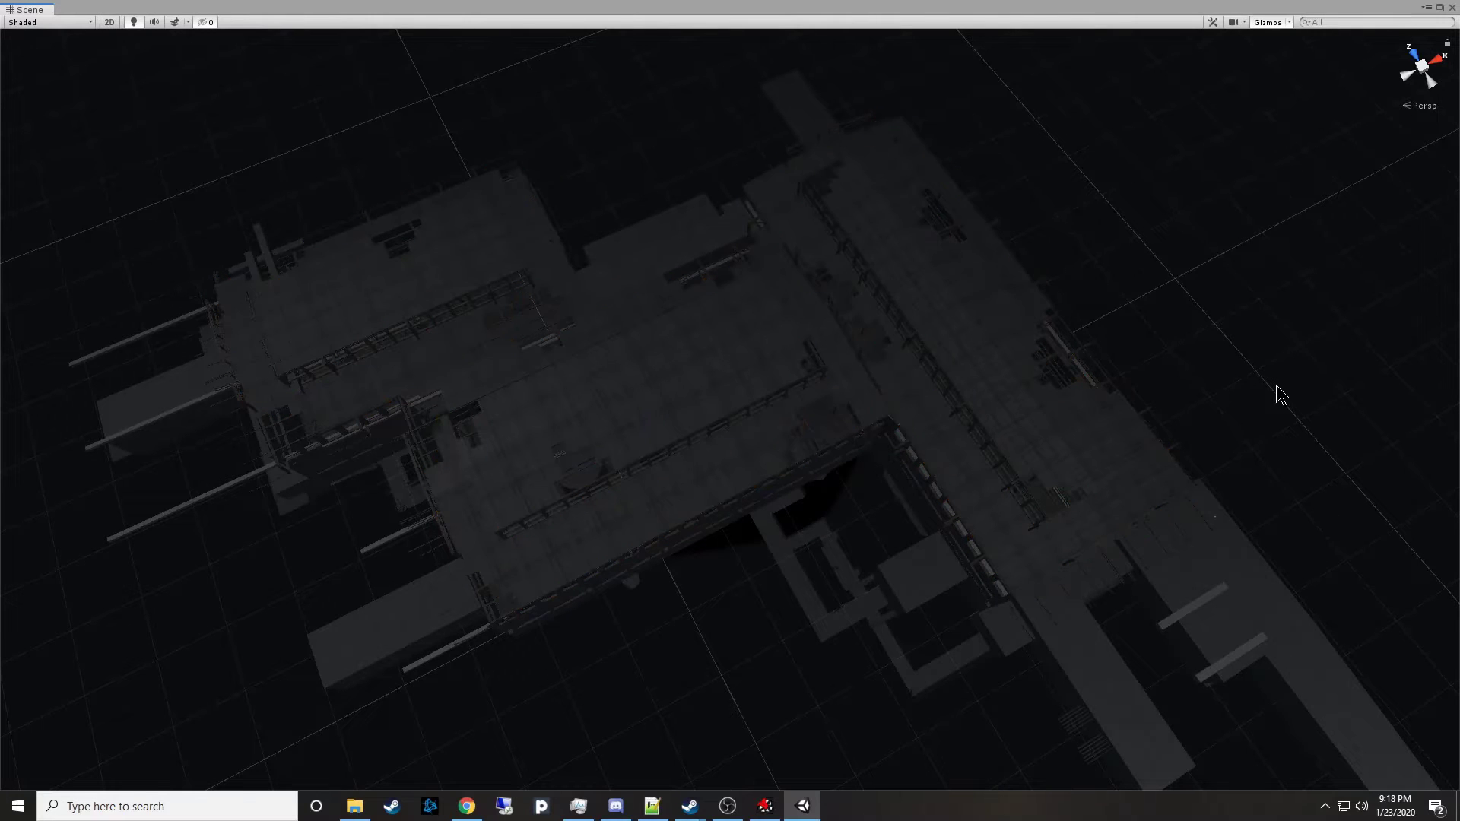
pyautogui.click(1021, 424)
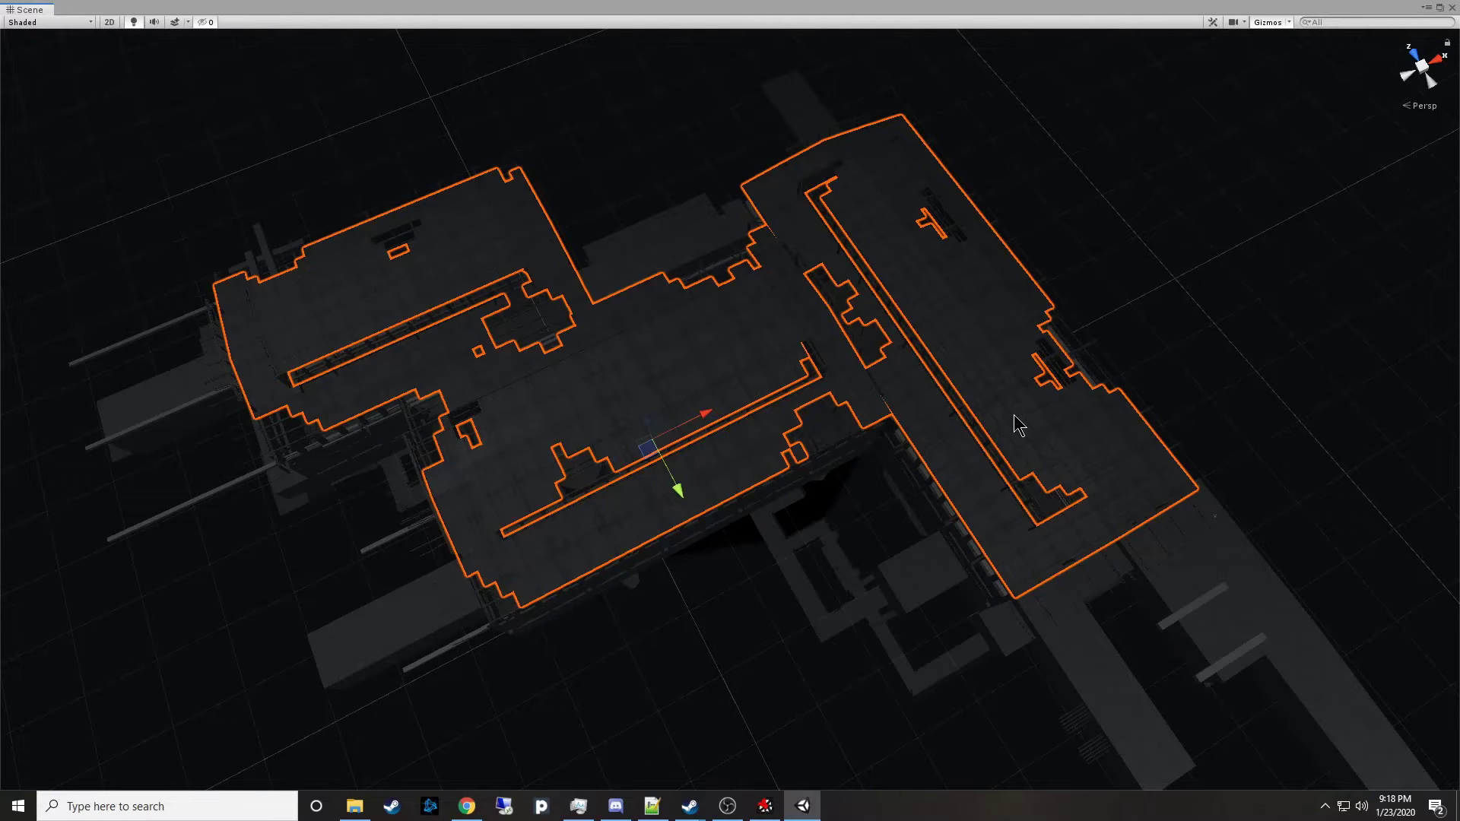
# Restore and widen the floating Scene window beside the object tree and deactivate the roof object.
pyautogui.click(1439, 8)
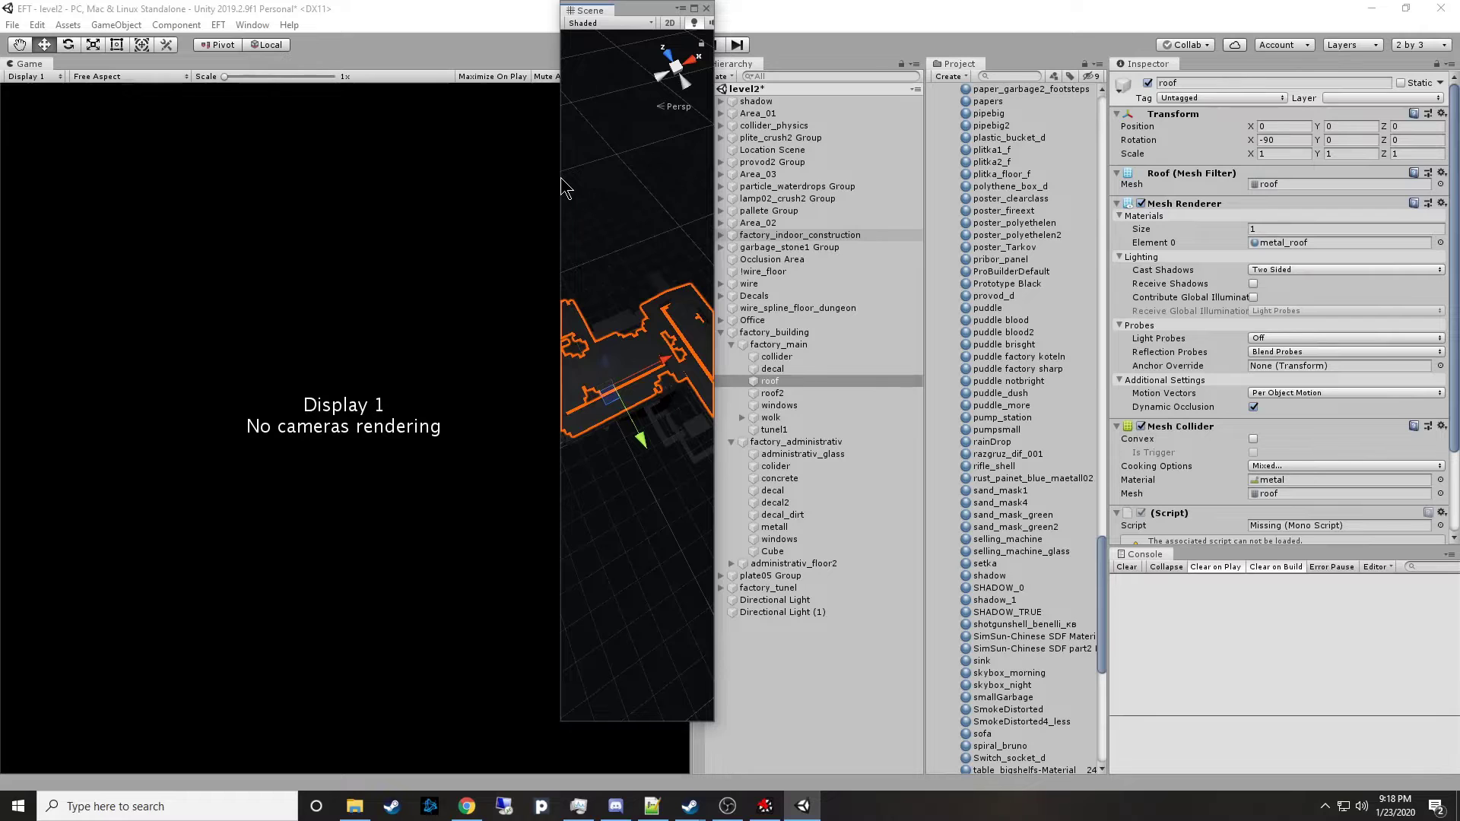
pyautogui.moveTo(555, 185); pyautogui.dragTo(21, 185)
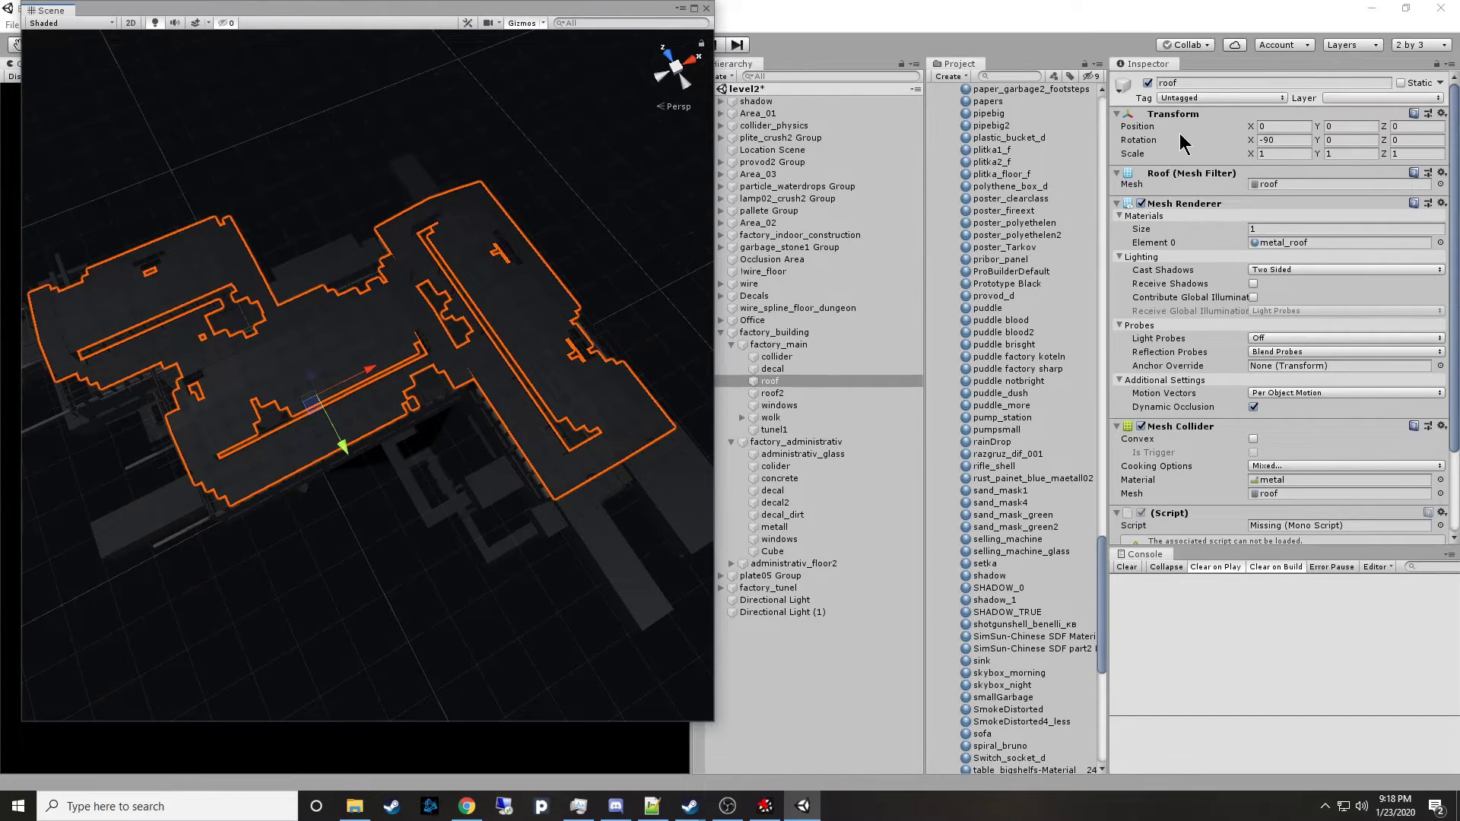
pyautogui.click(1147, 83)
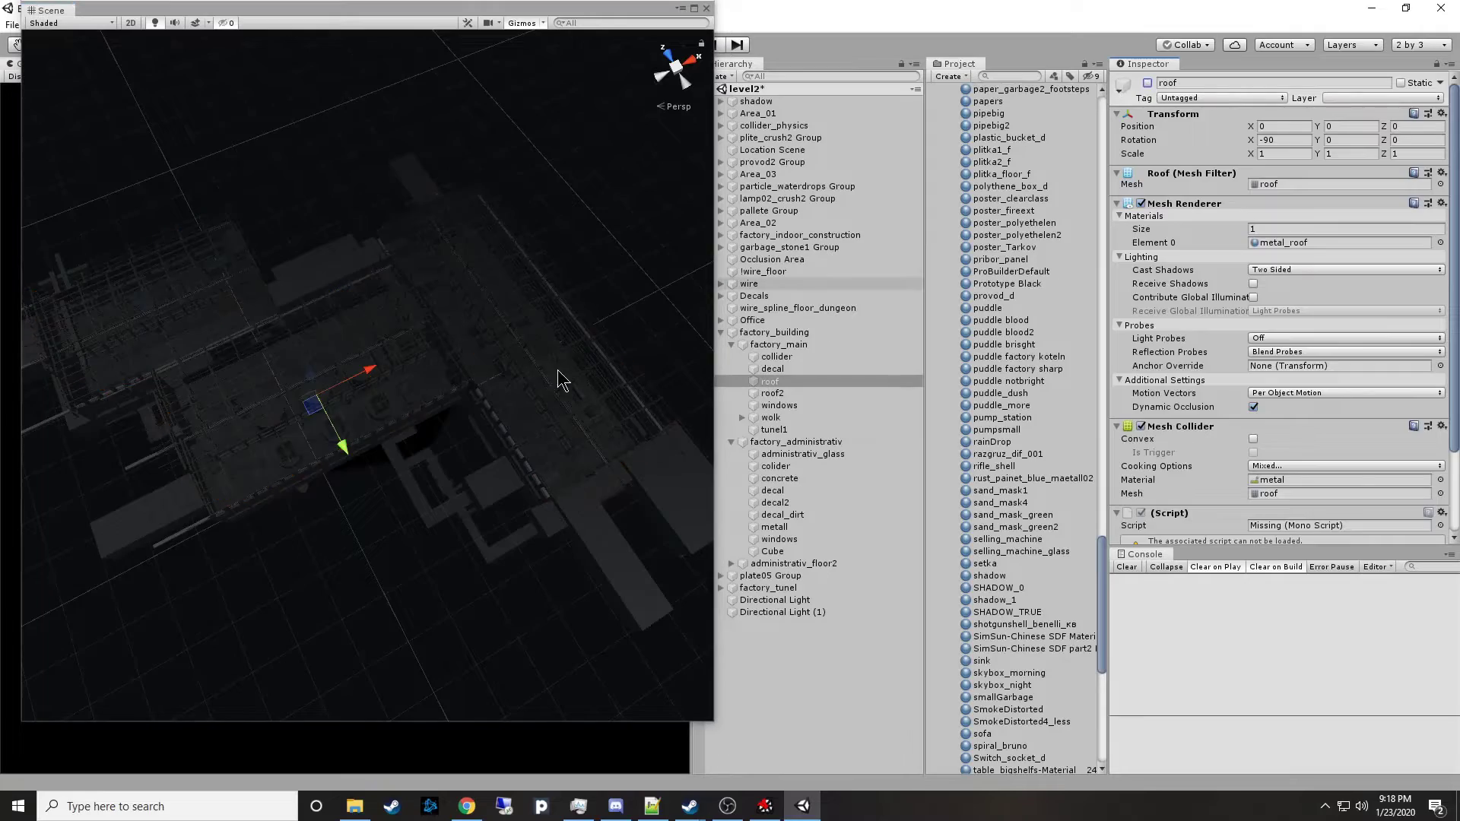
# Select the whole group of roof trusses, factory_ferma Group, and deactivate it.
pyautogui.moveTo(561, 382); pyautogui.dragTo(447, 315, button='right')
pyautogui.click(483, 379)
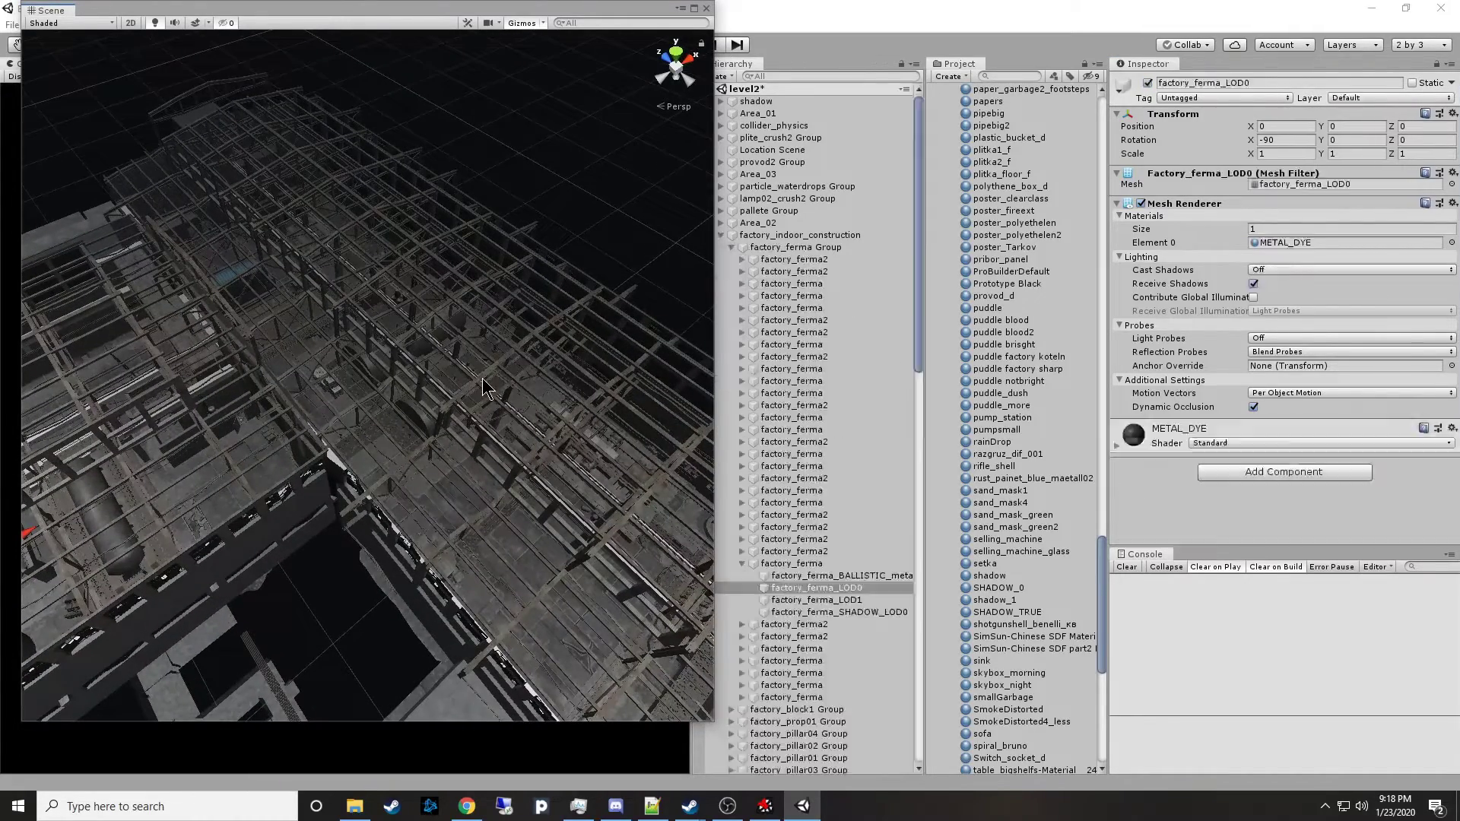
pyautogui.click(812, 248)
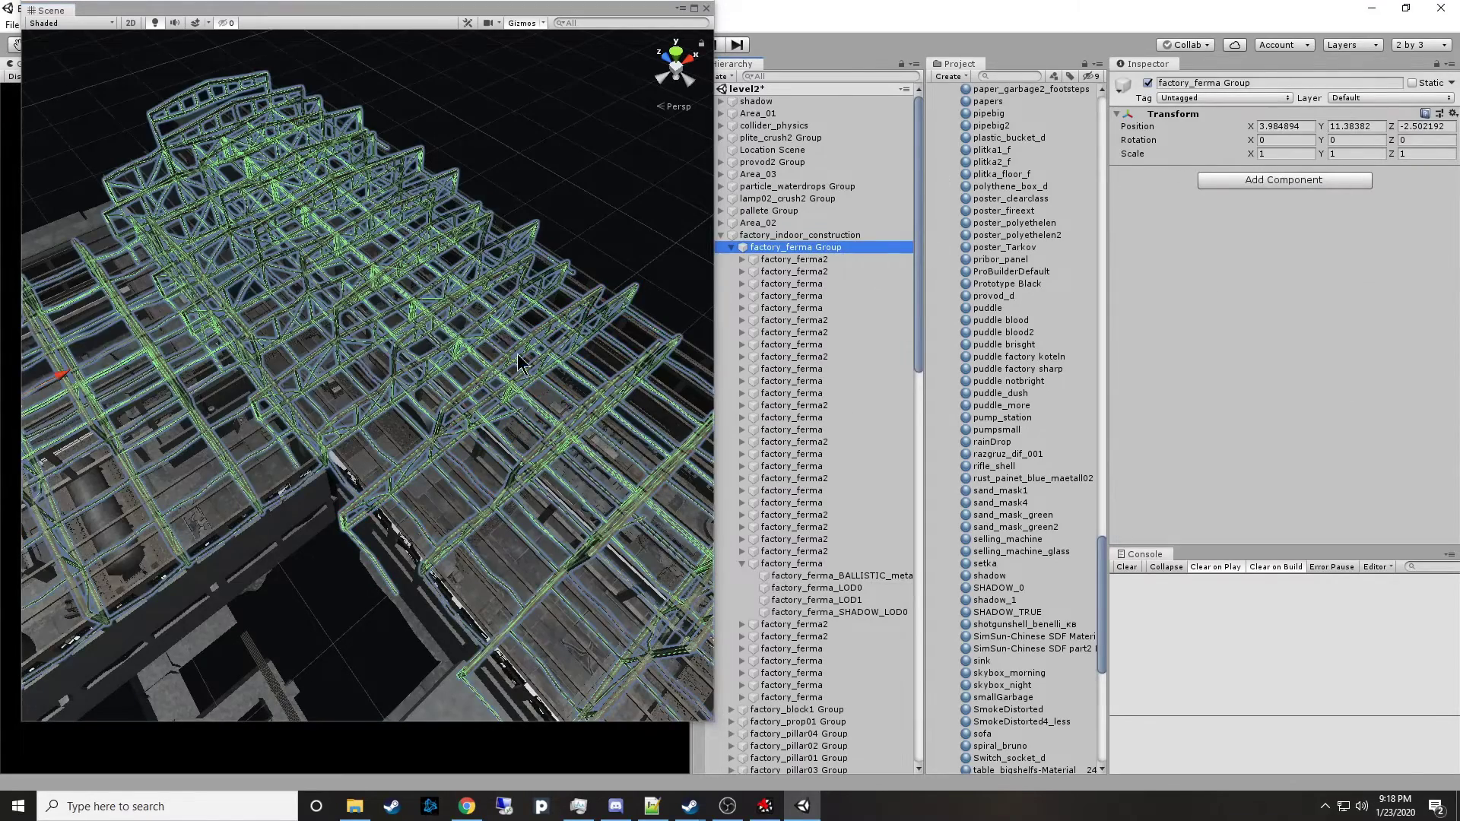
pyautogui.moveTo(522, 354); pyautogui.dragTo(711, 335, button='right')
pyautogui.moveTo(905, 304); pyautogui.dragTo(547, 274, button='right')
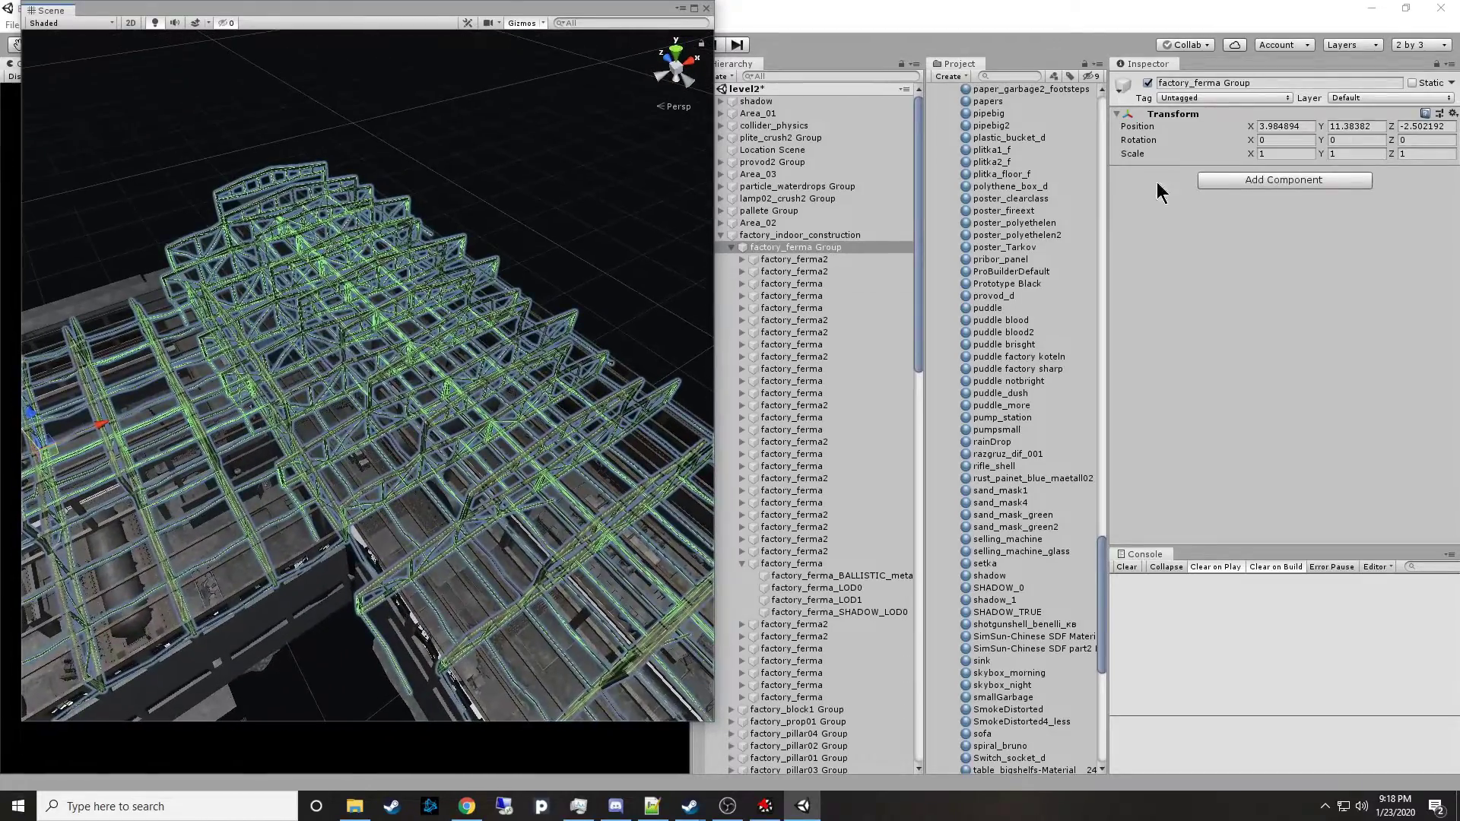
pyautogui.click(1149, 82)
# Pick the remaining roof beams, roof2 under factory_main, and deactivate them.
pyautogui.moveTo(431, 425); pyautogui.dragTo(522, 350, button='right')
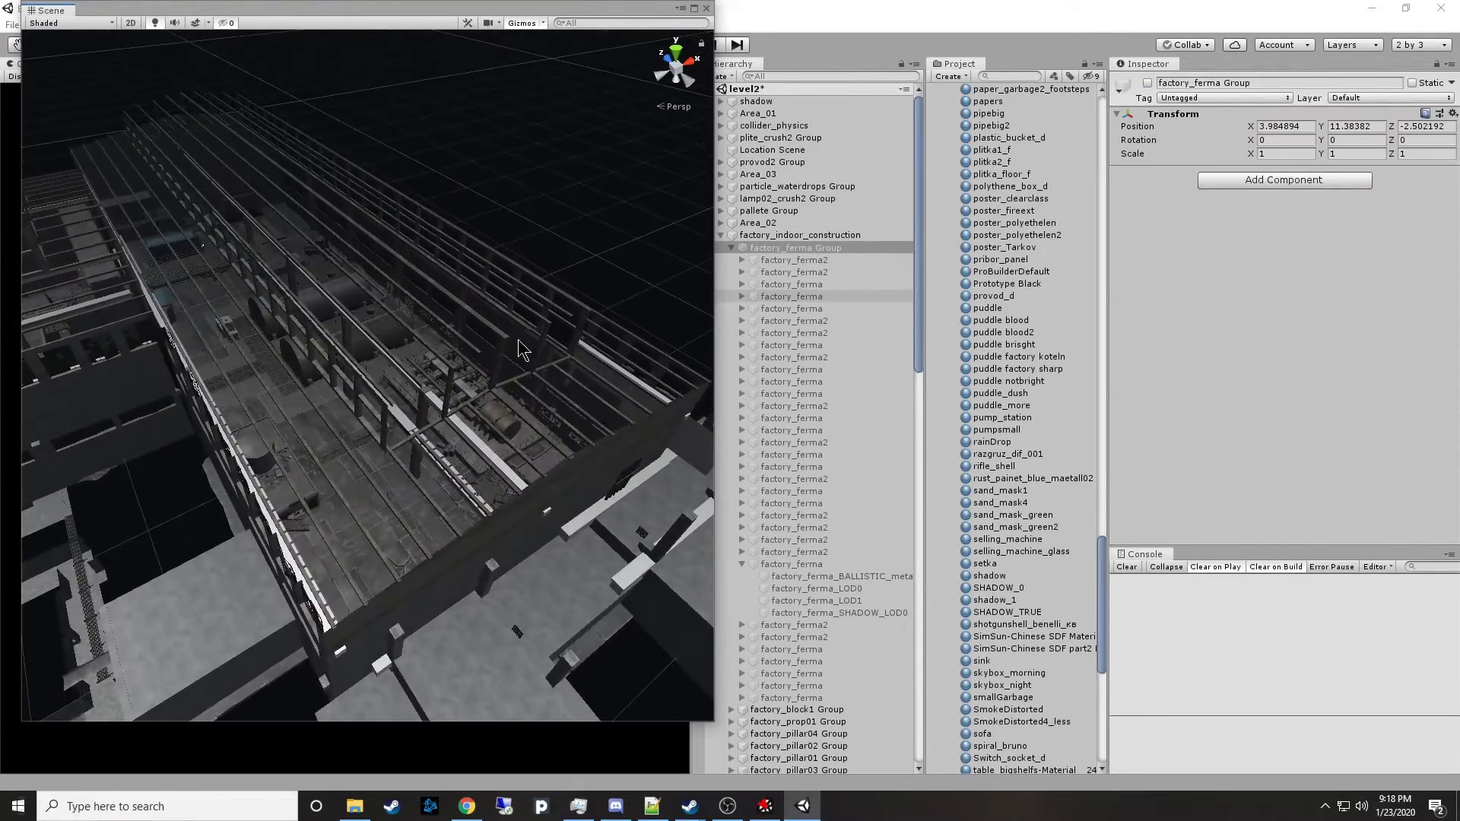
pyautogui.click(500, 374)
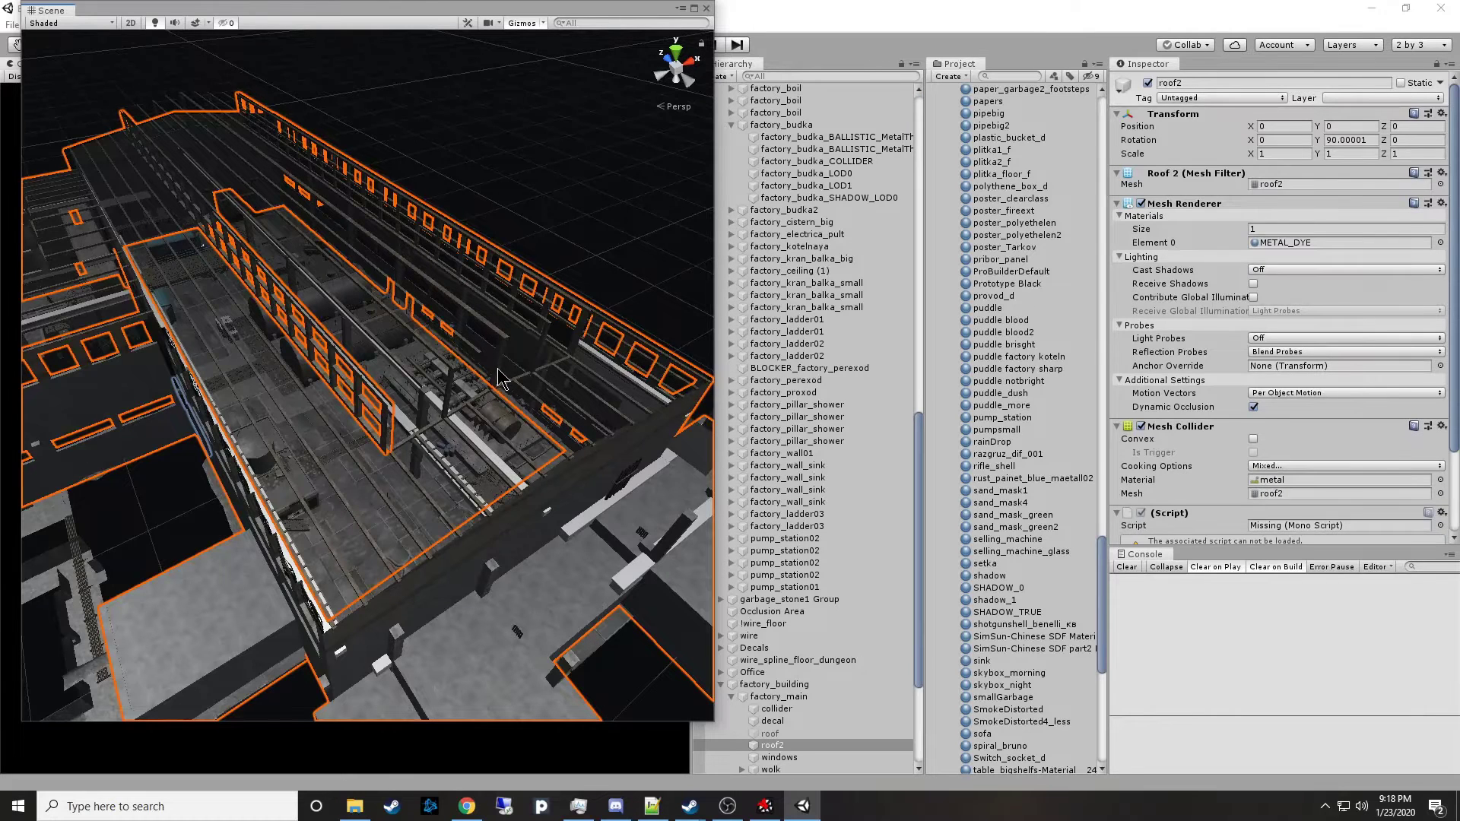
pyautogui.click(821, 696)
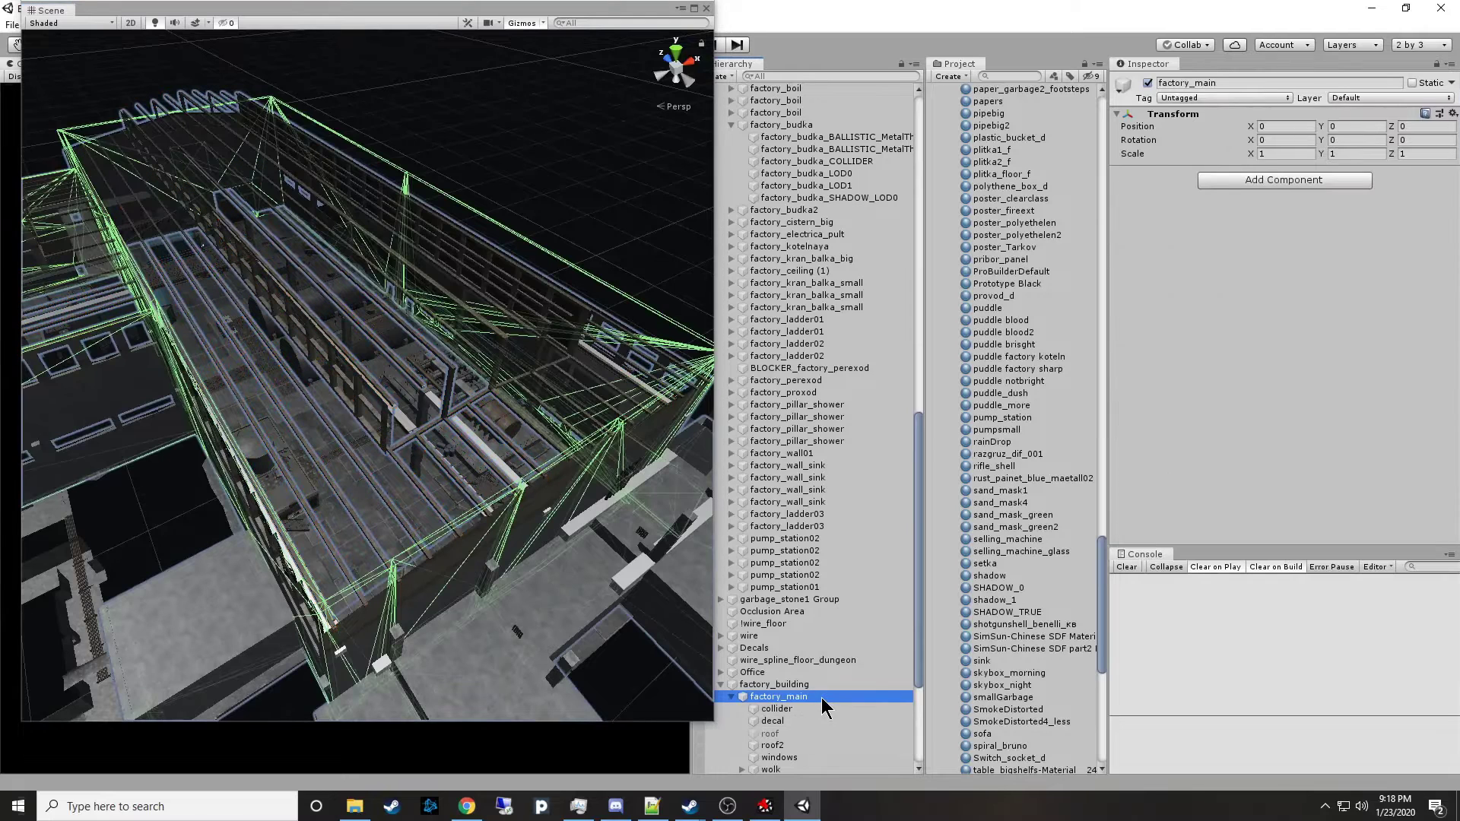
pyautogui.click(456, 389)
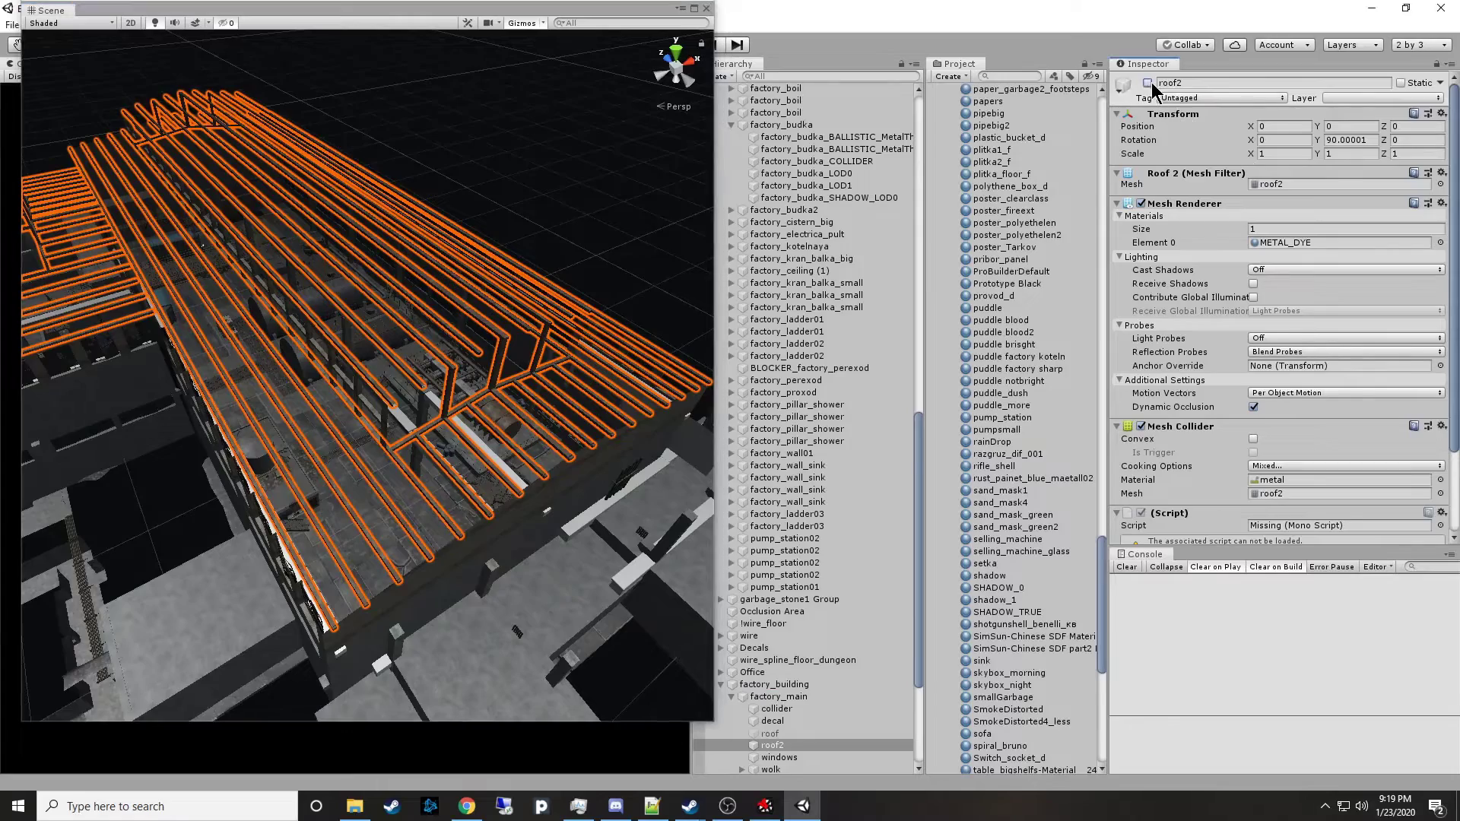
# Select the factory building's walls, wolk under factory_main, and deactivate them.
pyautogui.moveTo(426, 449); pyautogui.dragTo(388, 325, button='right')
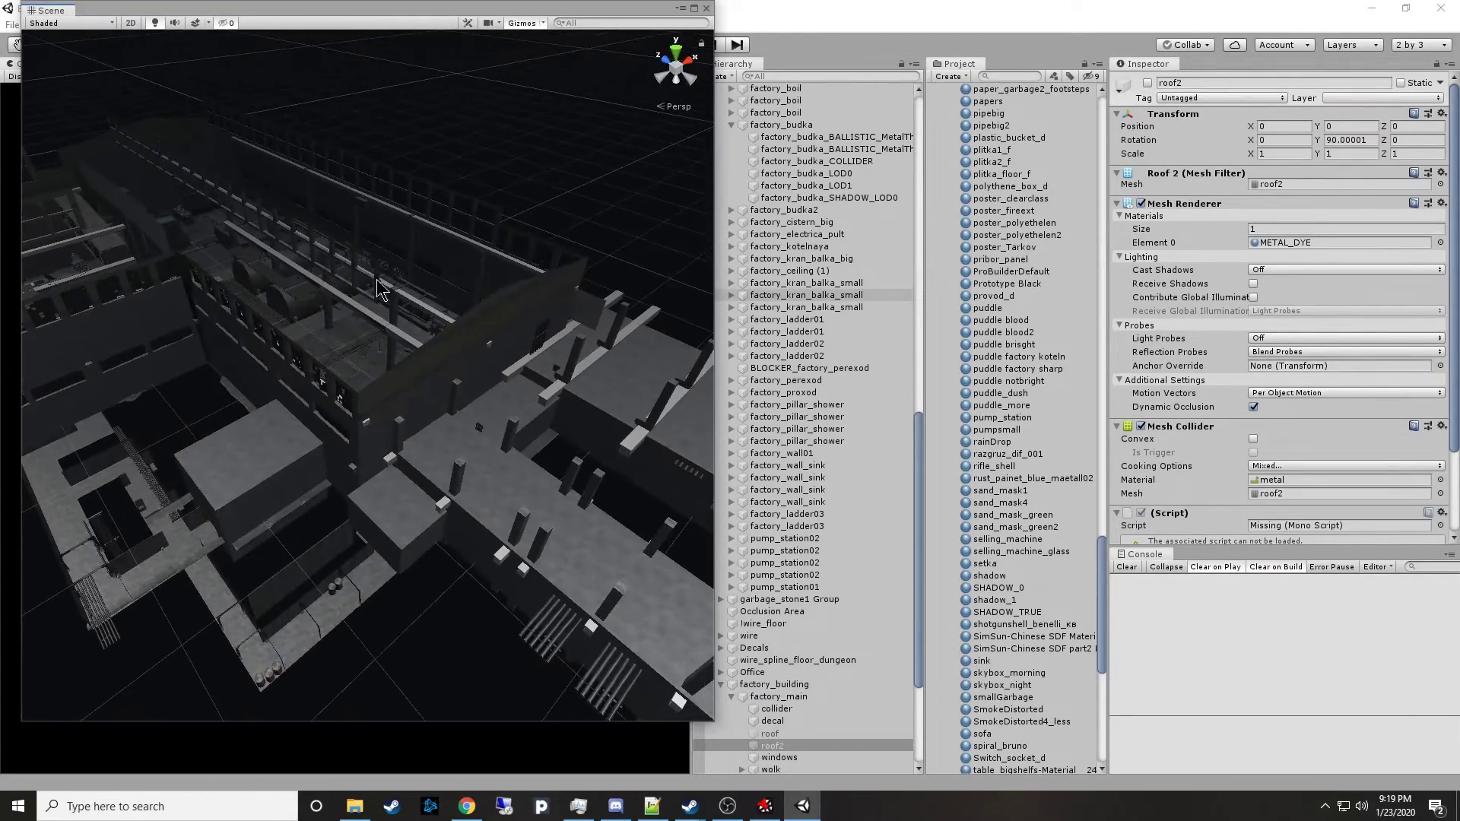
pyautogui.click(378, 290)
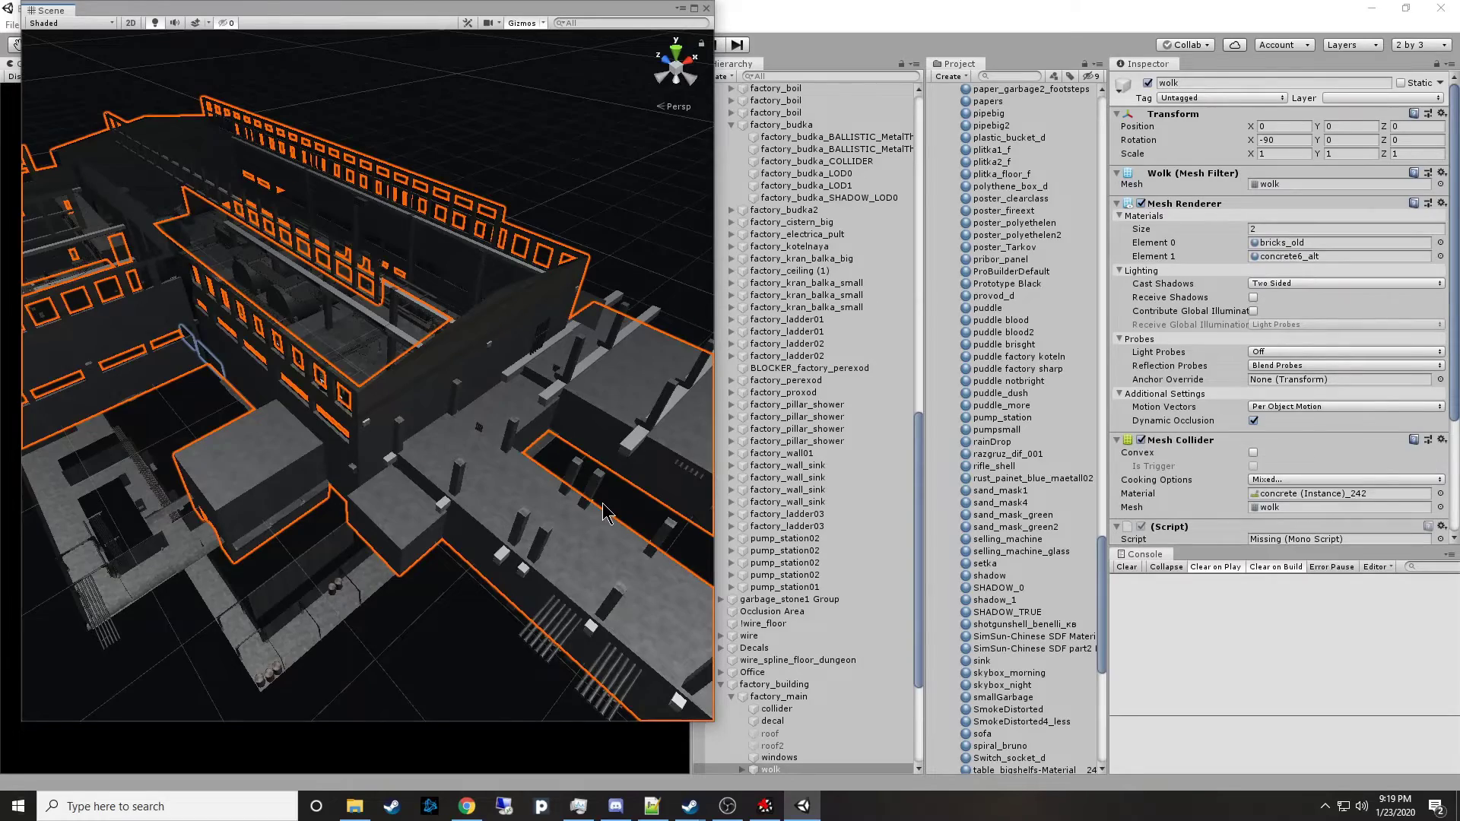
pyautogui.moveTo(604, 513); pyautogui.dragTo(526, 471, button='right')
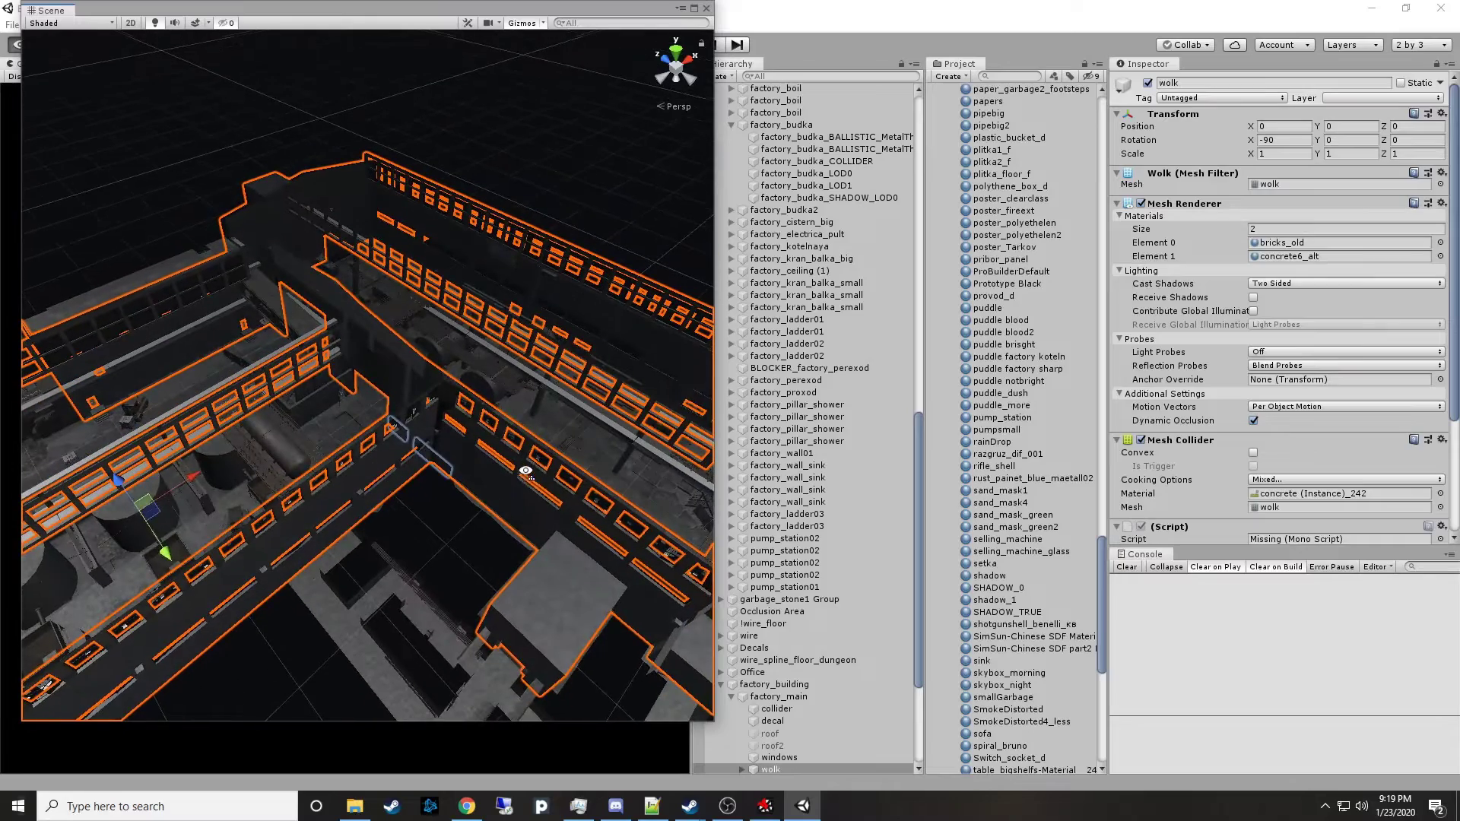
pyautogui.click(1146, 83)
# Select the floor decal around the large tanks, pump_stantion01_decal_LOD0, and locate its Element 0 material, decal, in the project.
pyautogui.moveTo(562, 425); pyautogui.dragTo(298, 225, button='right')
pyautogui.moveTo(493, 322); pyautogui.dragTo(370, 401, button='right')
pyautogui.click(371, 401)
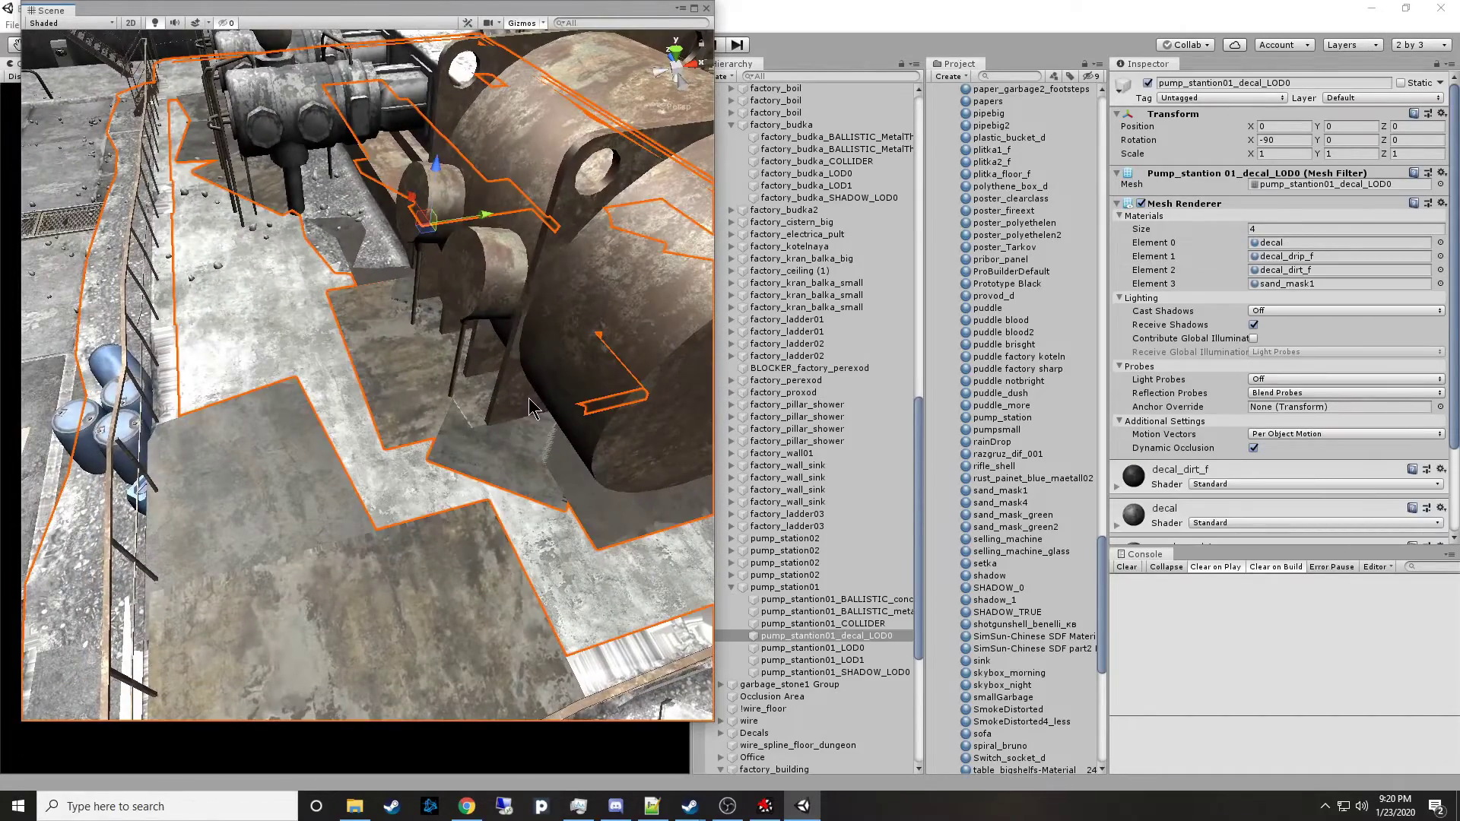
pyautogui.click(1277, 243)
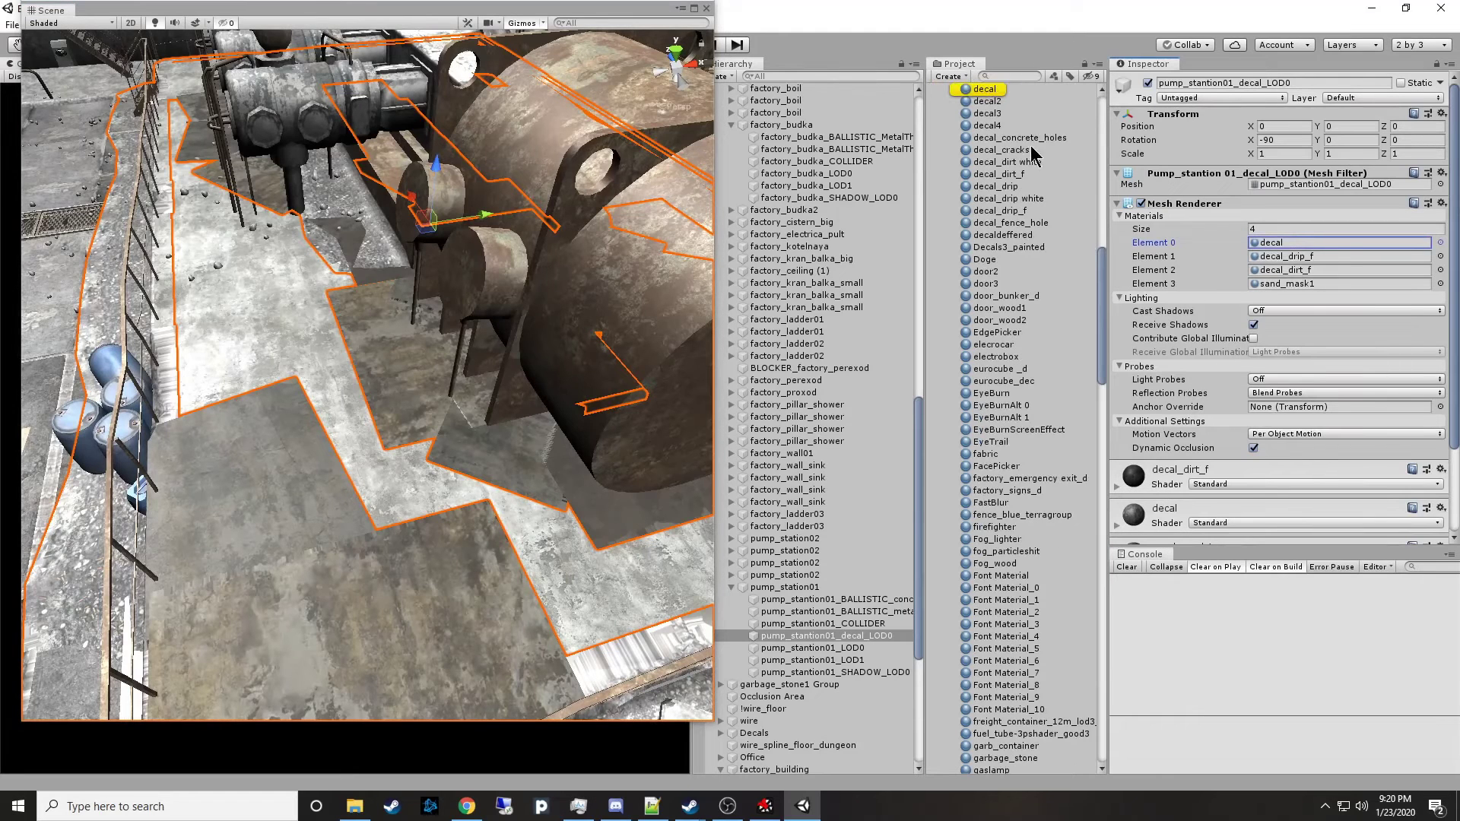
# Select all 13 materials from decal through decaldeffered and set their rendering mode to Cutout.
pyautogui.click(1034, 236)
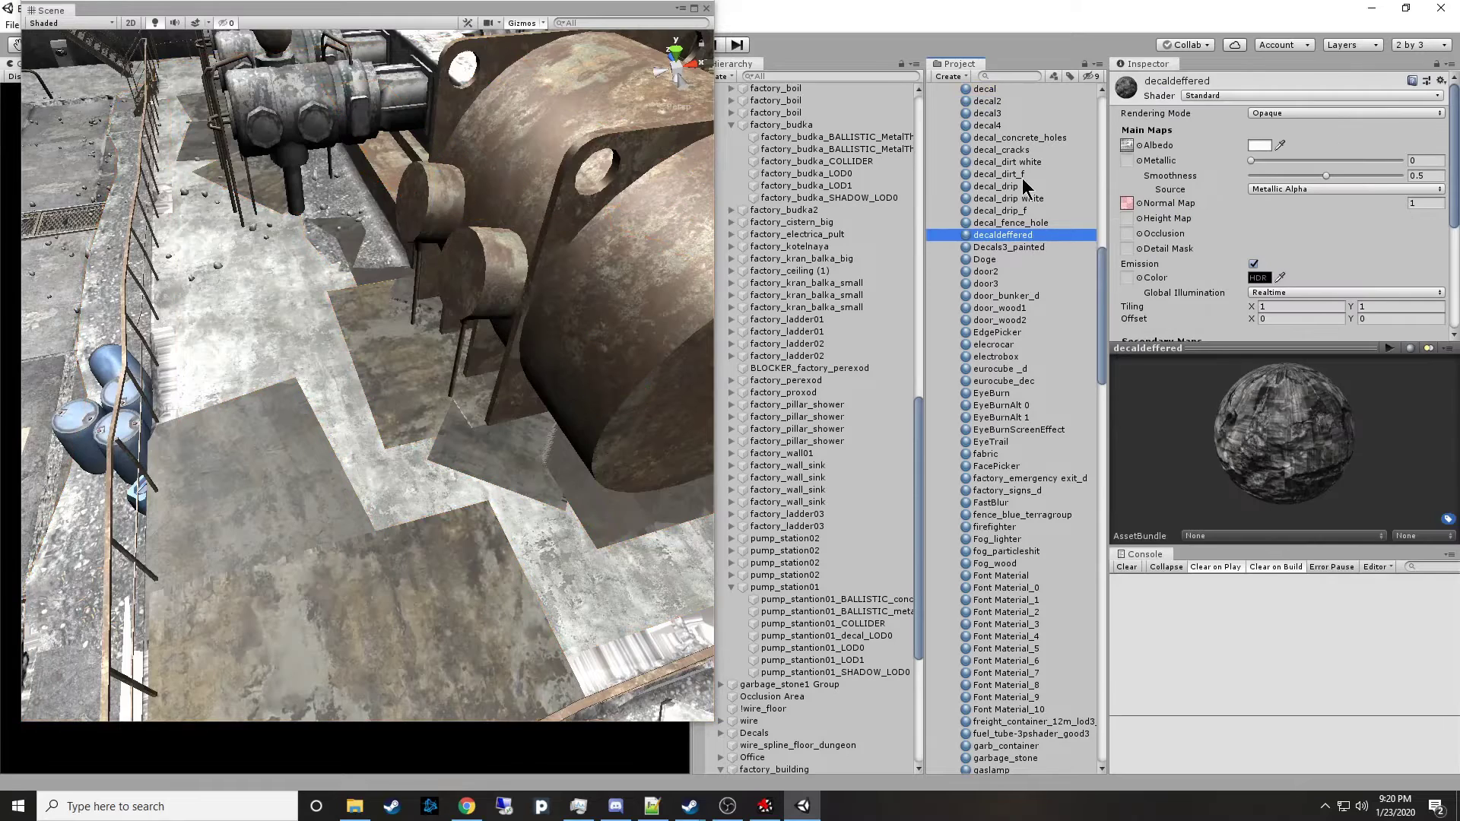
pyautogui.click(988, 90)
pyautogui.keyDown('shift'); pyautogui.click(1050, 235); pyautogui.keyUp('shift')
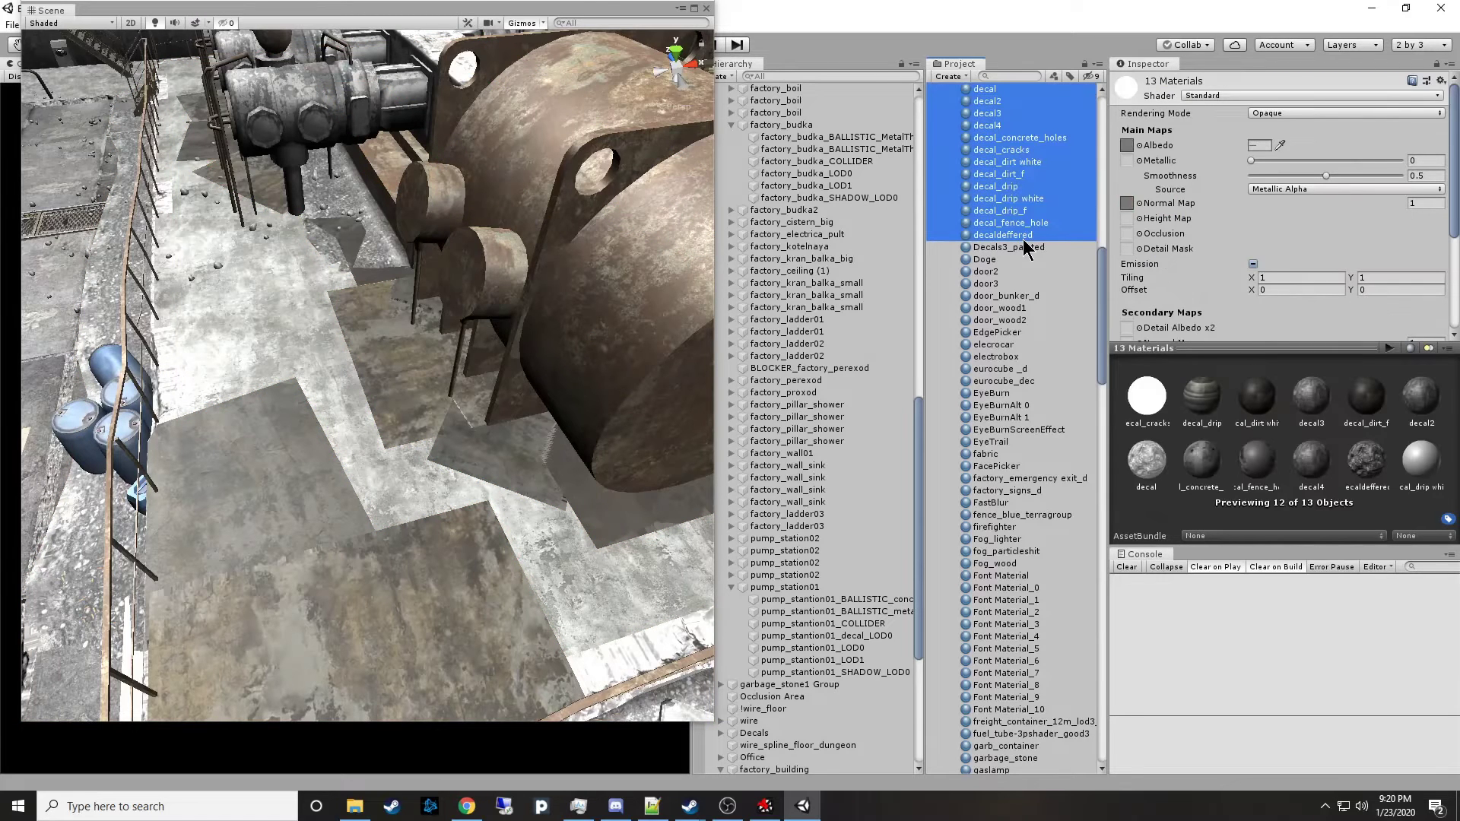
pyautogui.click(1285, 114)
pyautogui.click(1288, 148)
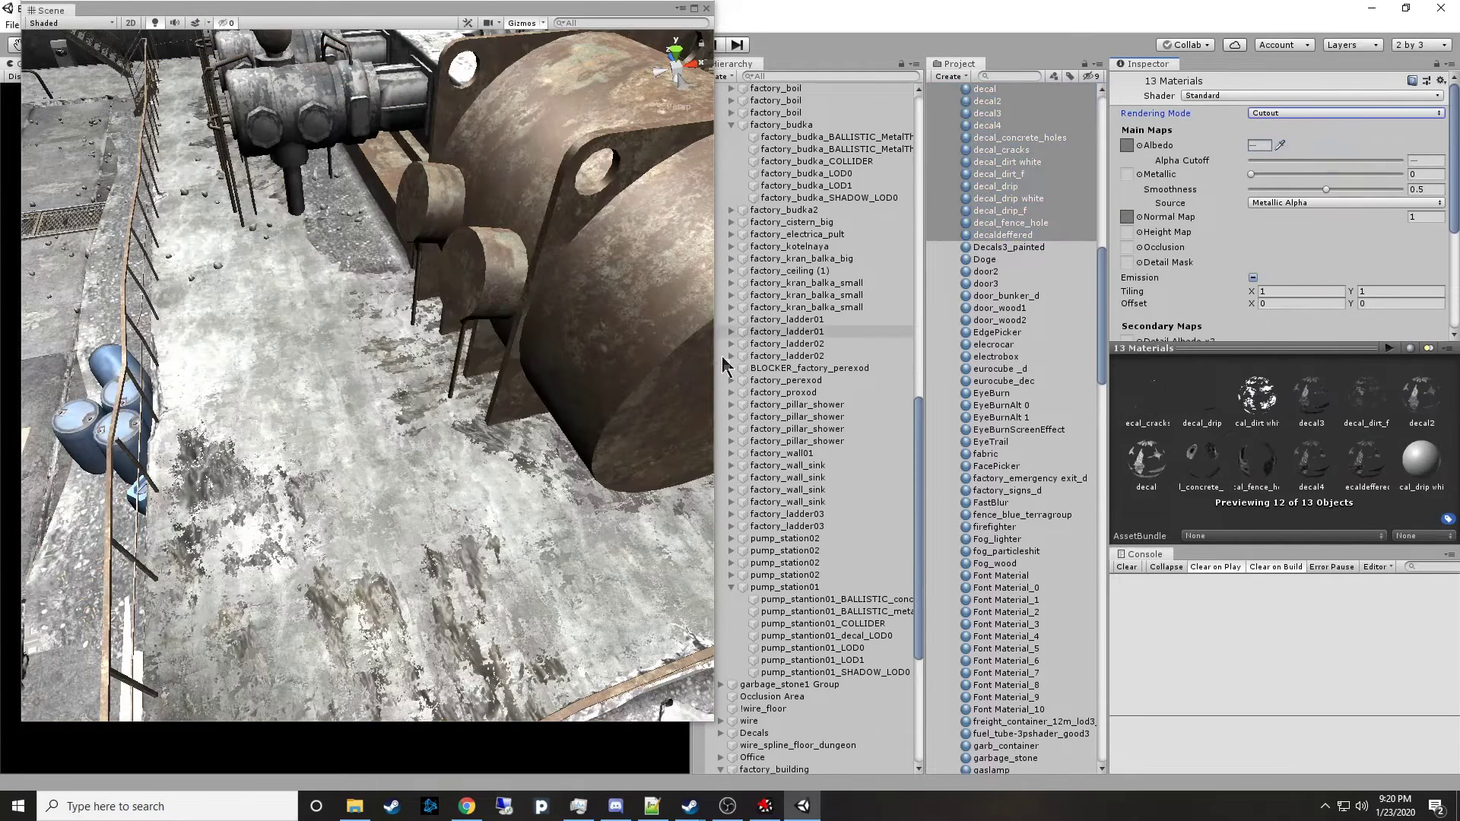
# Set the rendering mode of the Decals3_painted material to Cutout.
pyautogui.moveTo(521, 486); pyautogui.dragTo(216, 374, button='right')
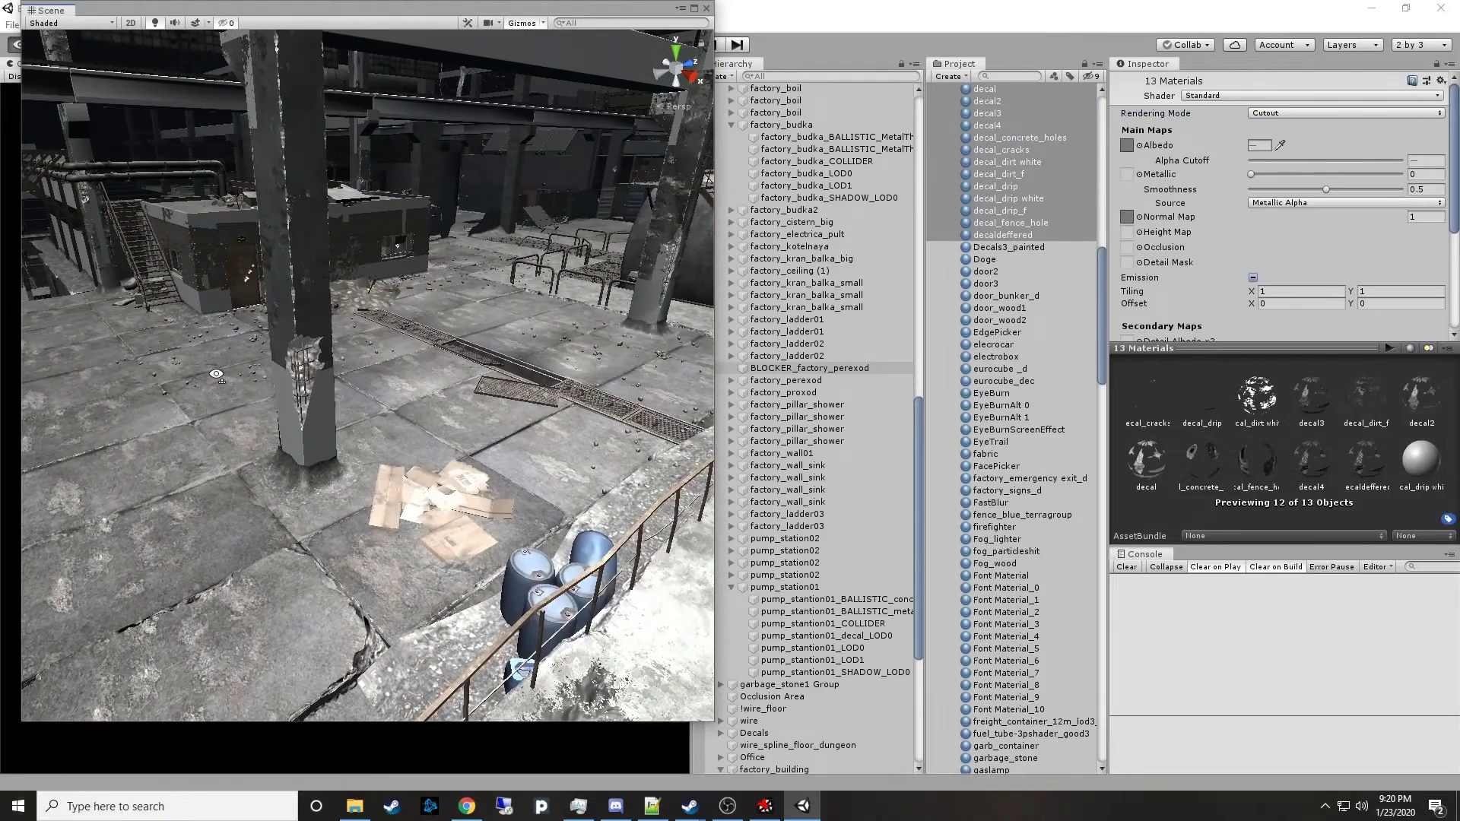
pyautogui.click(964, 247)
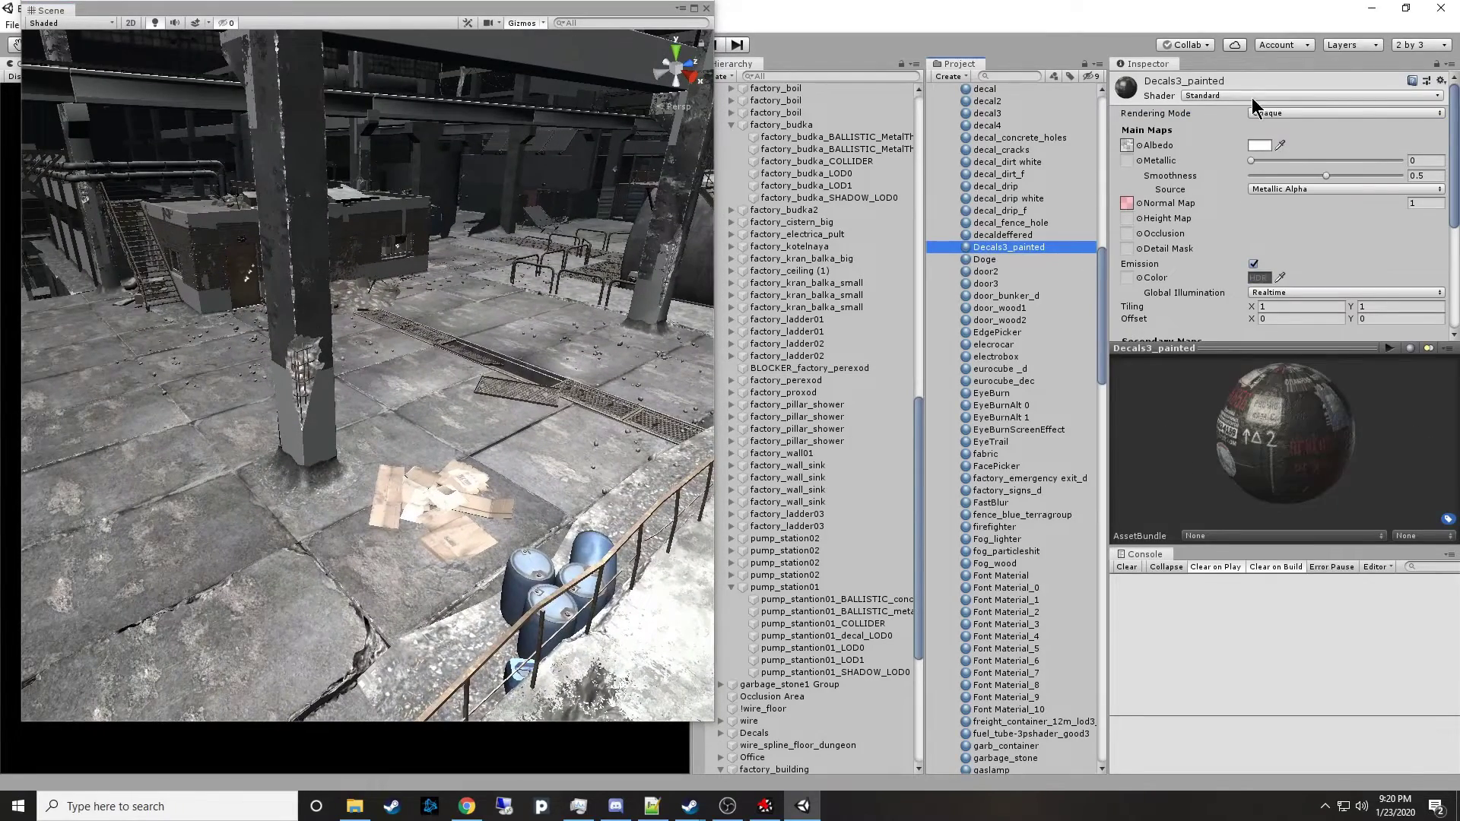
pyautogui.click(1275, 114)
pyautogui.click(1288, 146)
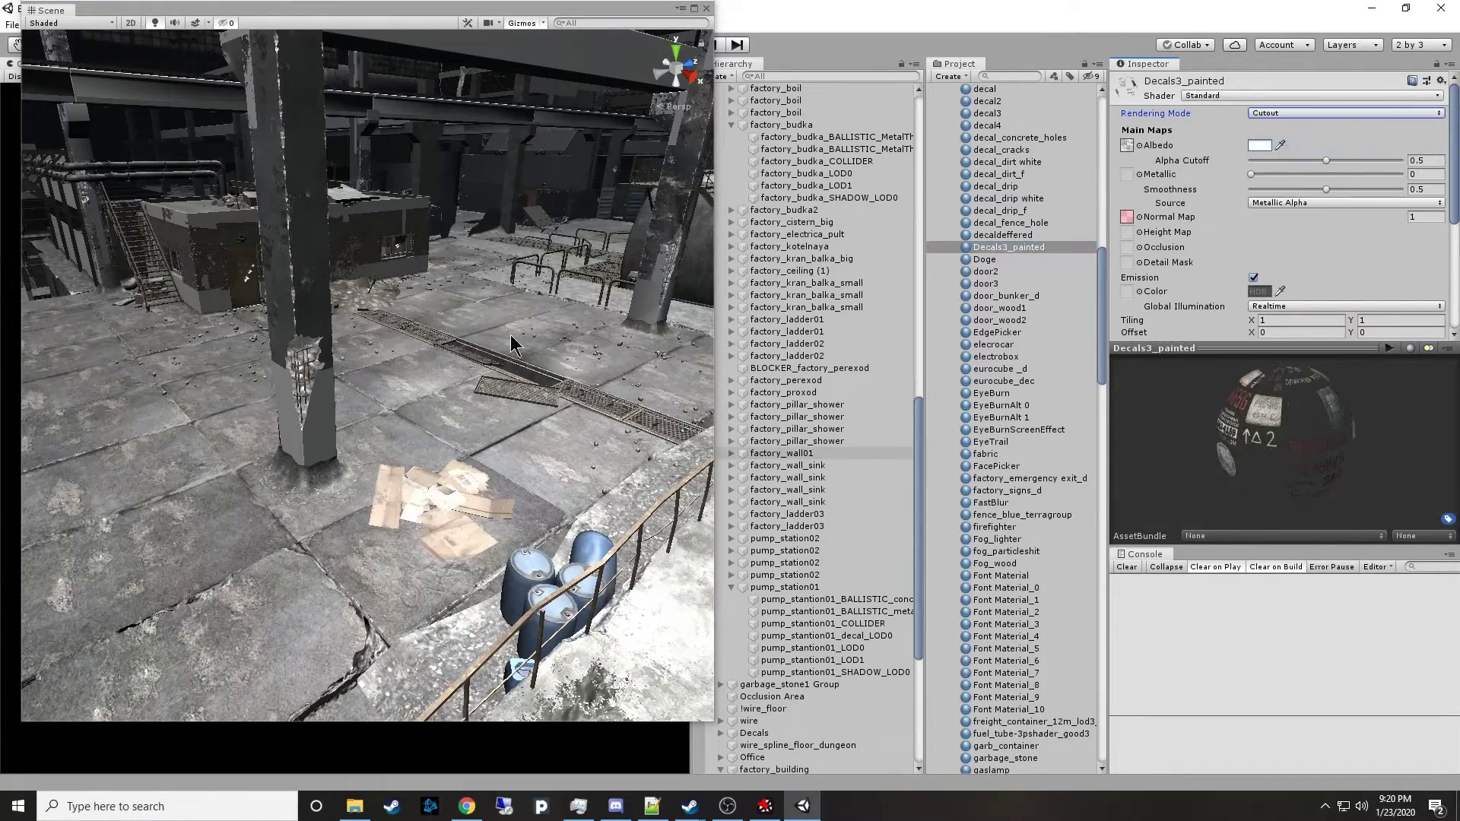
# Show the contents of the project's Editor folder and open the RemoveLODGroup script in Visual Studio.
pyautogui.moveTo(510, 336); pyautogui.dragTo(918, 418, button='right')
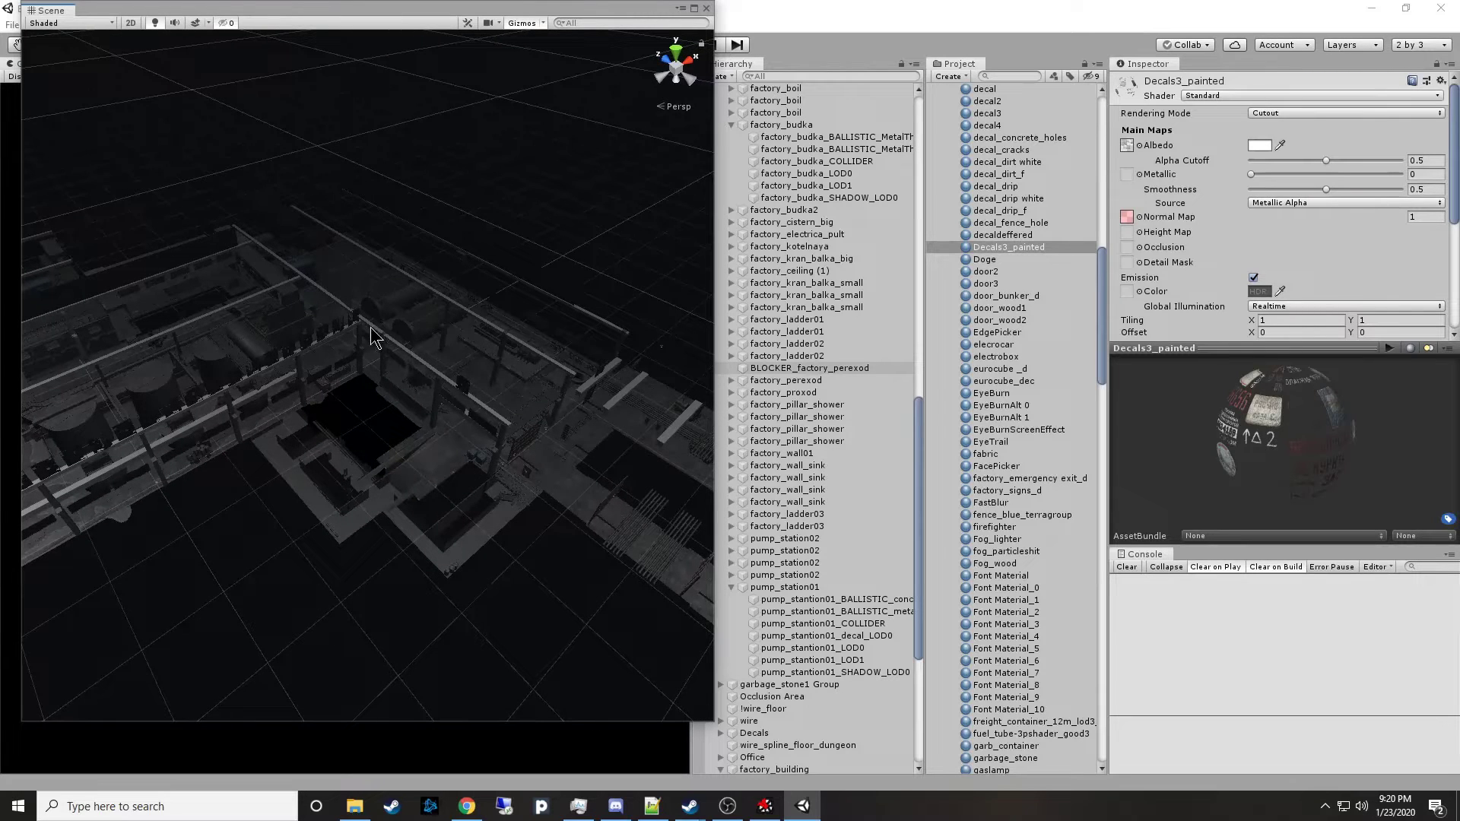
pyautogui.moveTo(372, 333); pyautogui.dragTo(465, 388, button='right')
pyautogui.moveTo(1102, 285); pyautogui.dragTo(1130, 85)
pyautogui.click(945, 115)
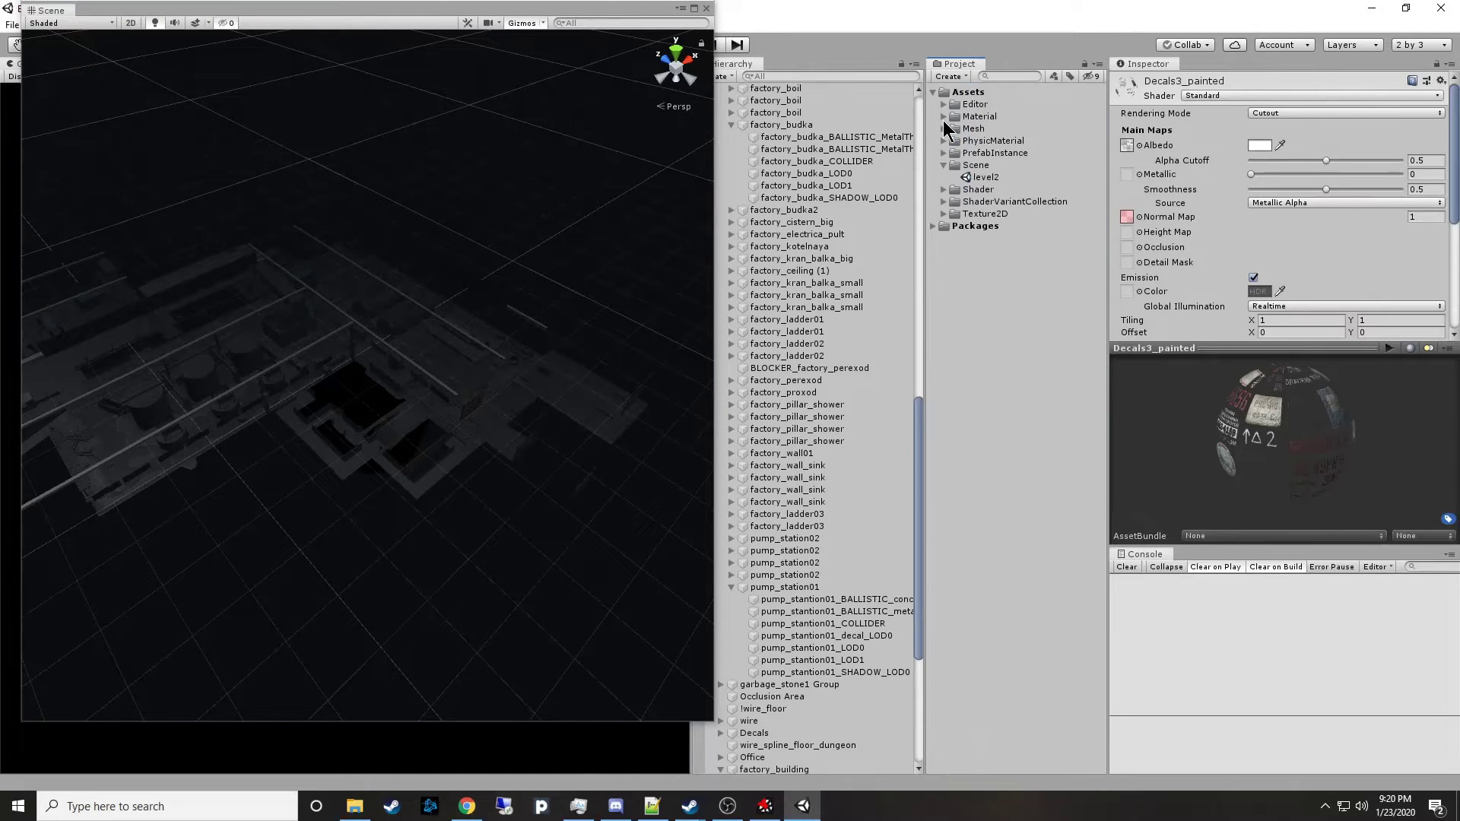
pyautogui.click(941, 104)
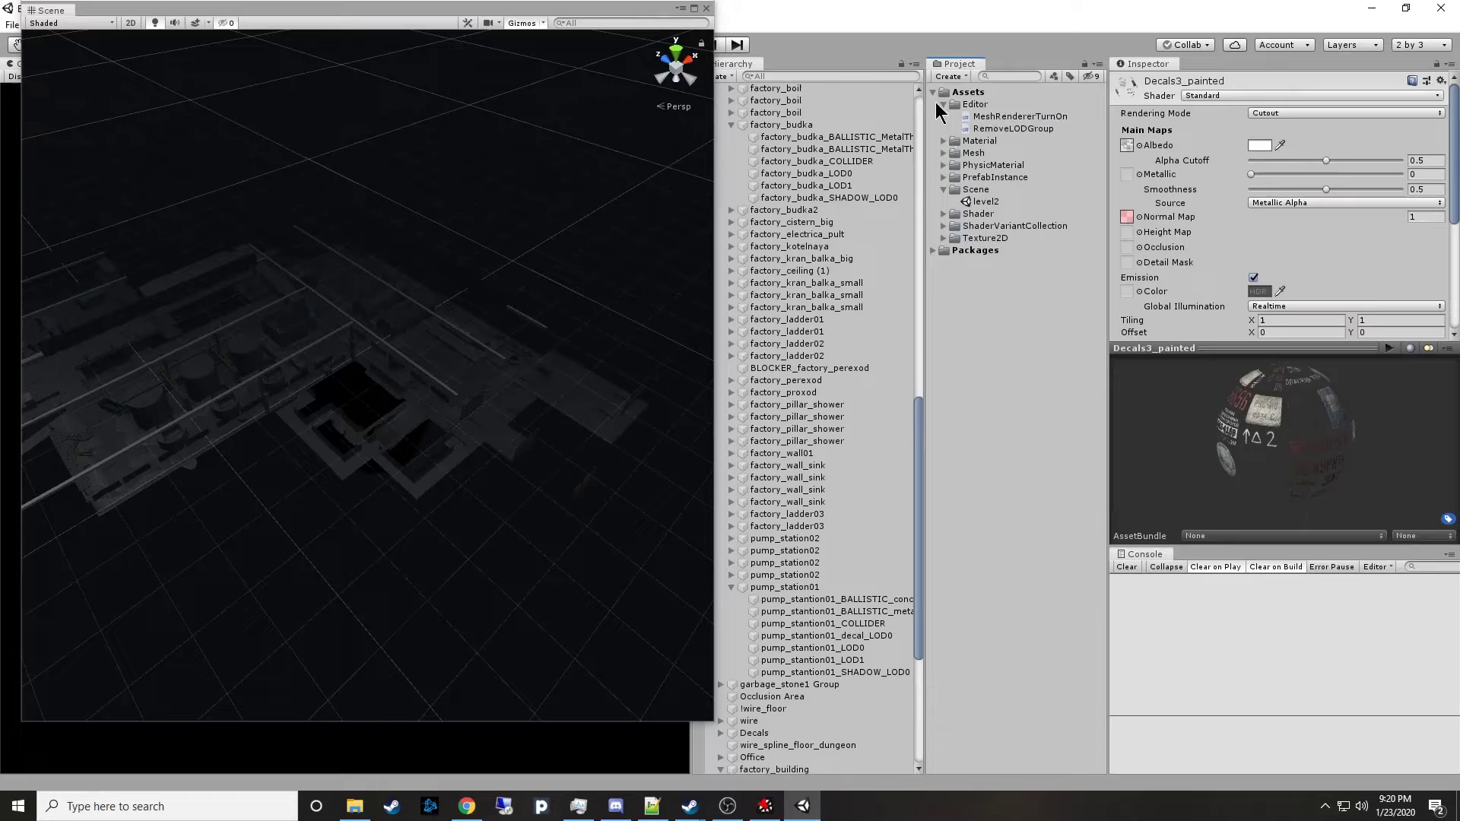
pyautogui.click(1013, 130)
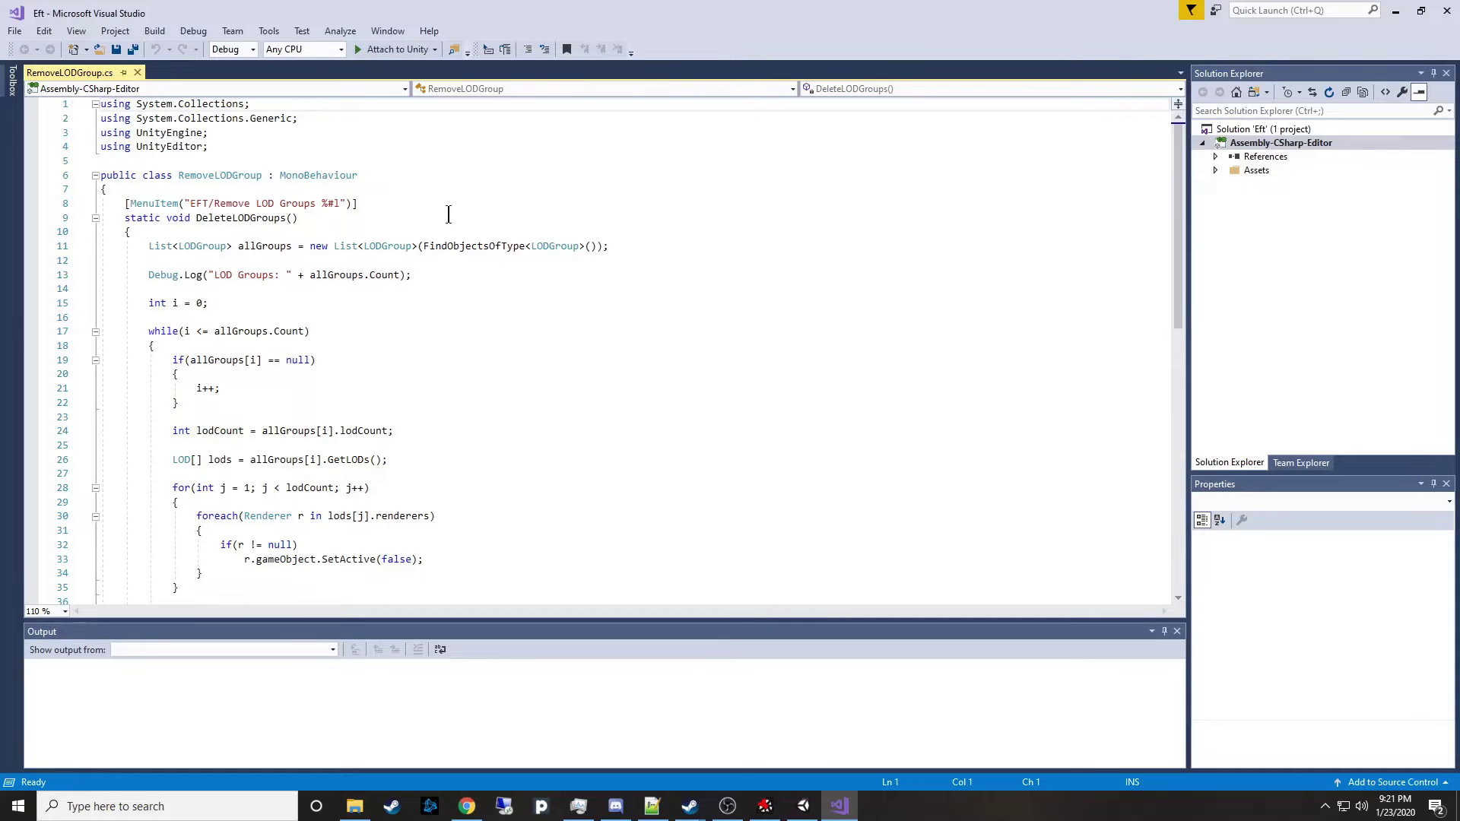
# Examine the RemoveLODGroup script, including its UnityEditor import, MonoBehaviour base class and EFT/Remove LOD Groups menu item.
pyautogui.scroll(-5, 583, 309)
pyautogui.scroll(5, 583, 319)
pyautogui.click(183, 137)
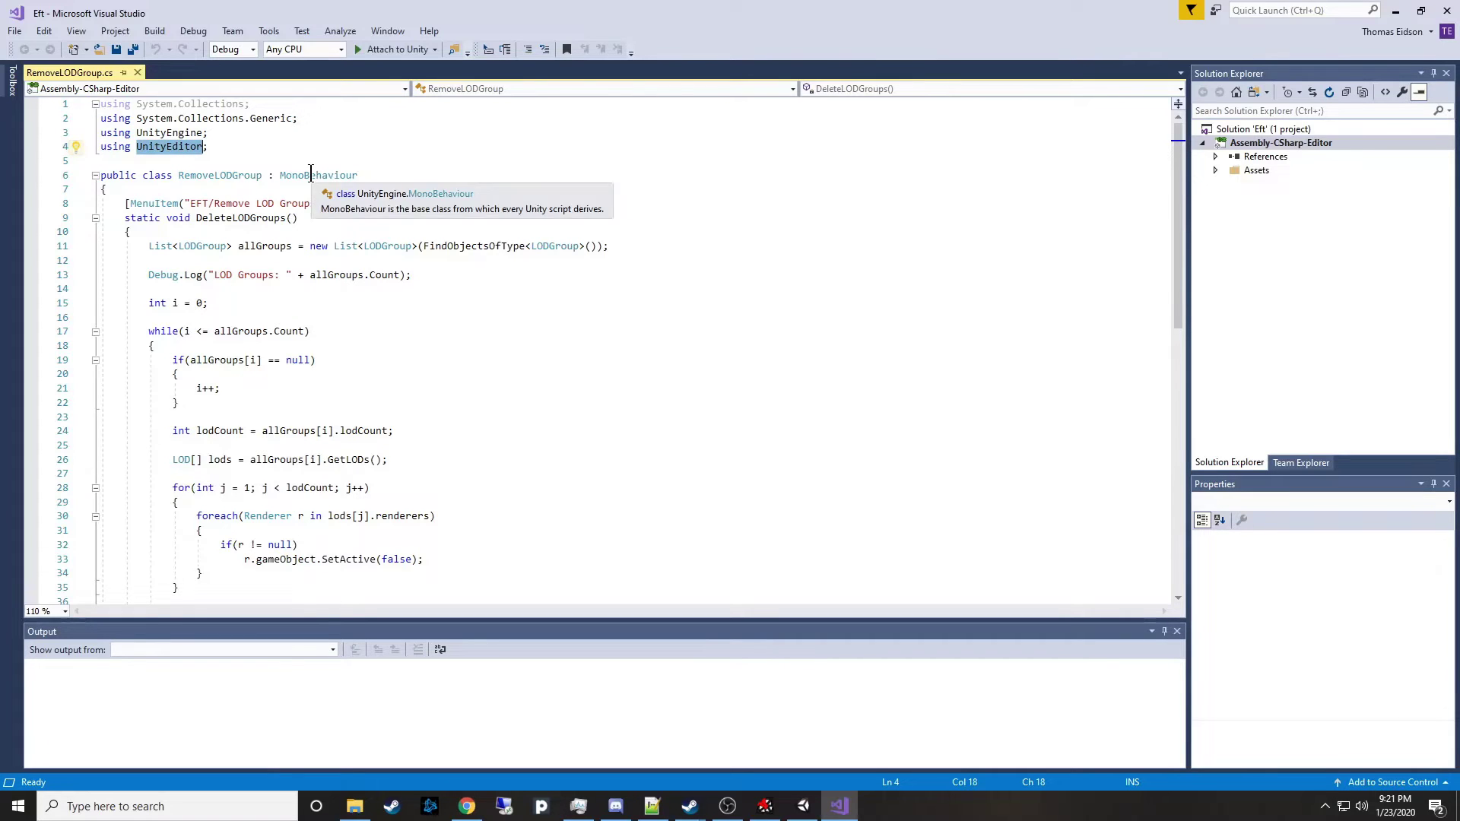
pyautogui.click(311, 175)
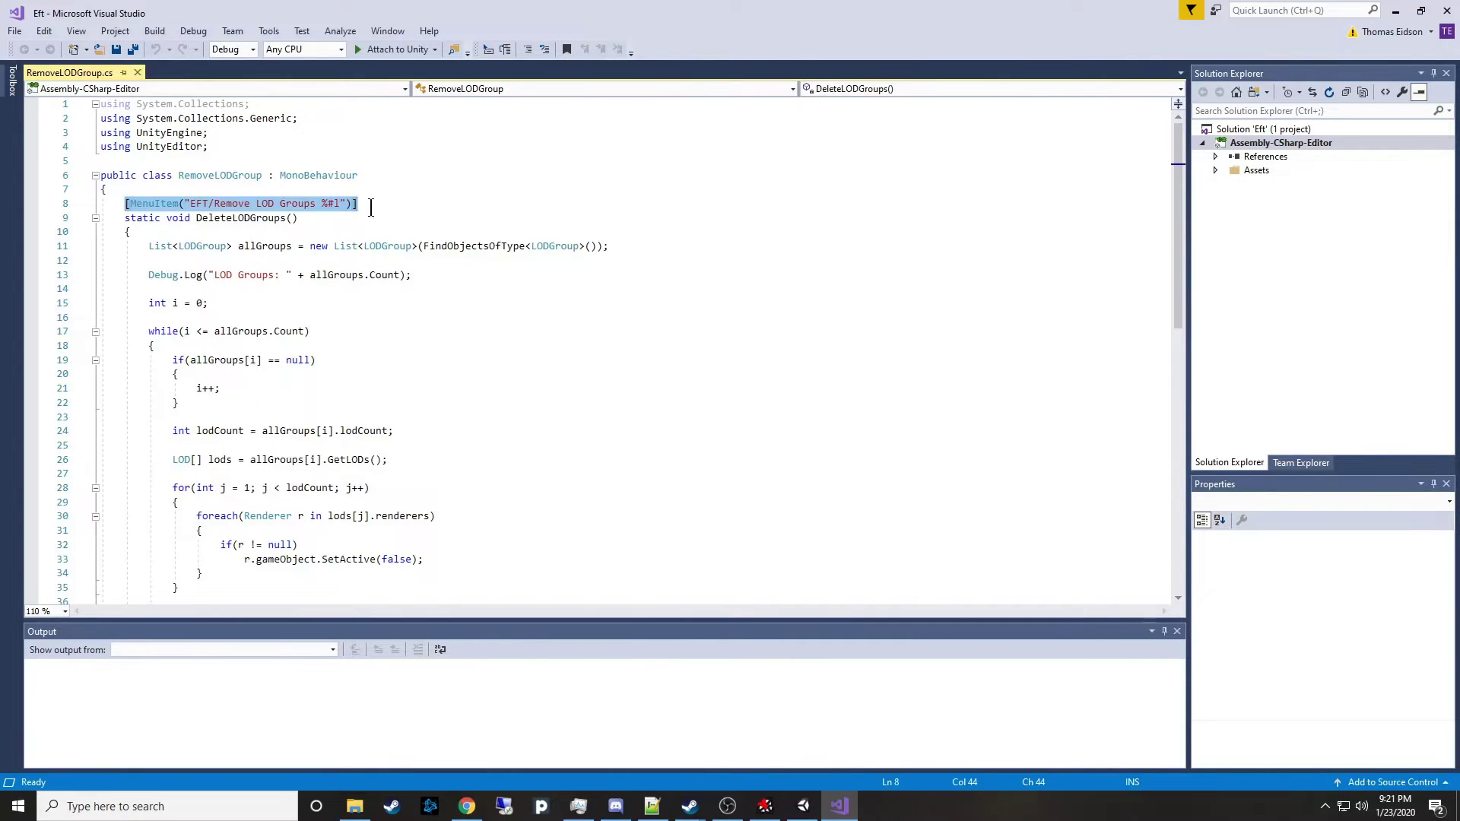
pyautogui.doubleClick(200, 205)
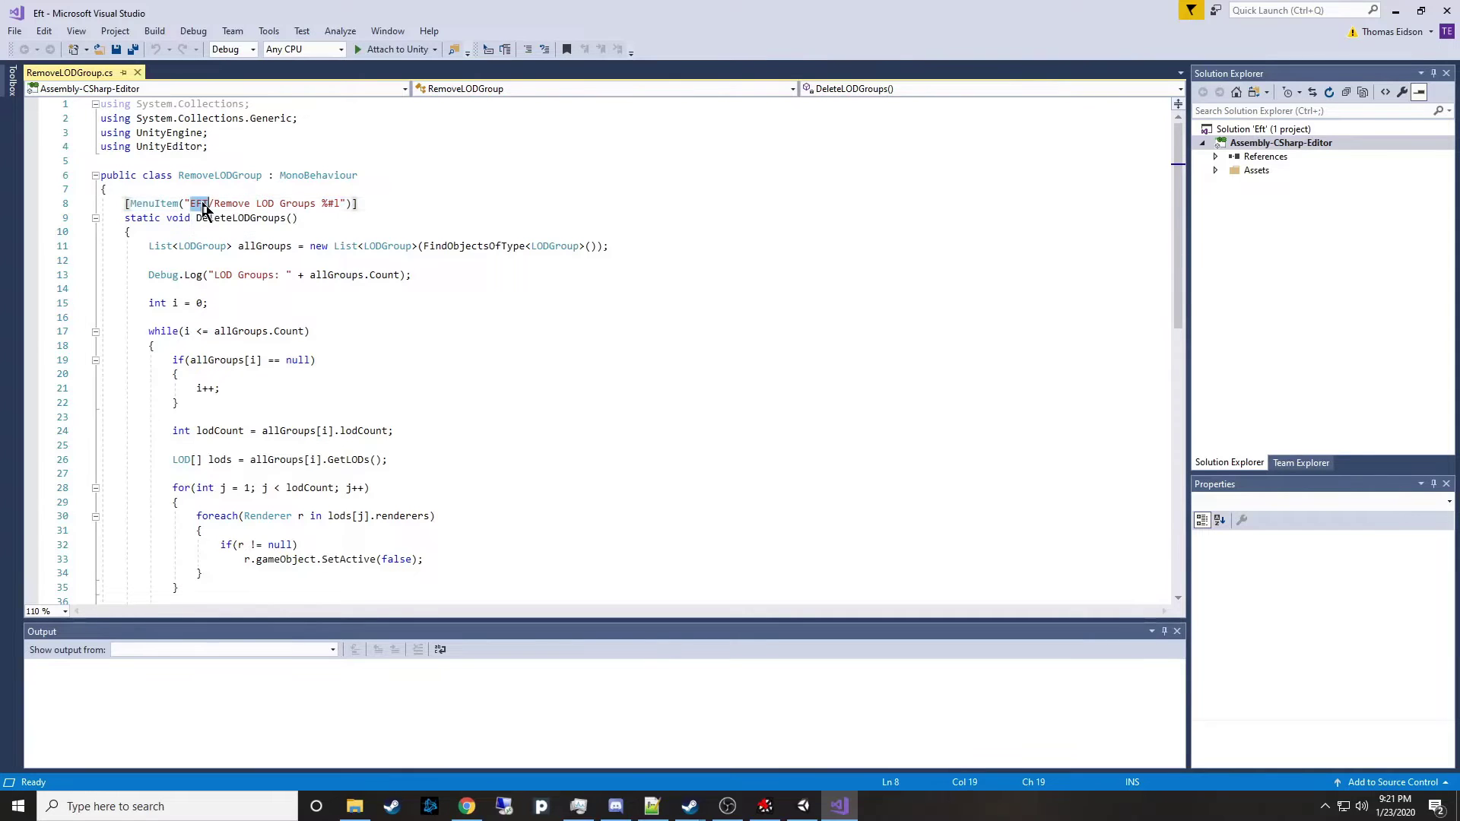
pyautogui.moveTo(215, 204); pyautogui.dragTo(343, 201)
# Switch back to Unity and run the custom Remove LOD Groups command on the level2 scene.
pyautogui.click(804, 805)
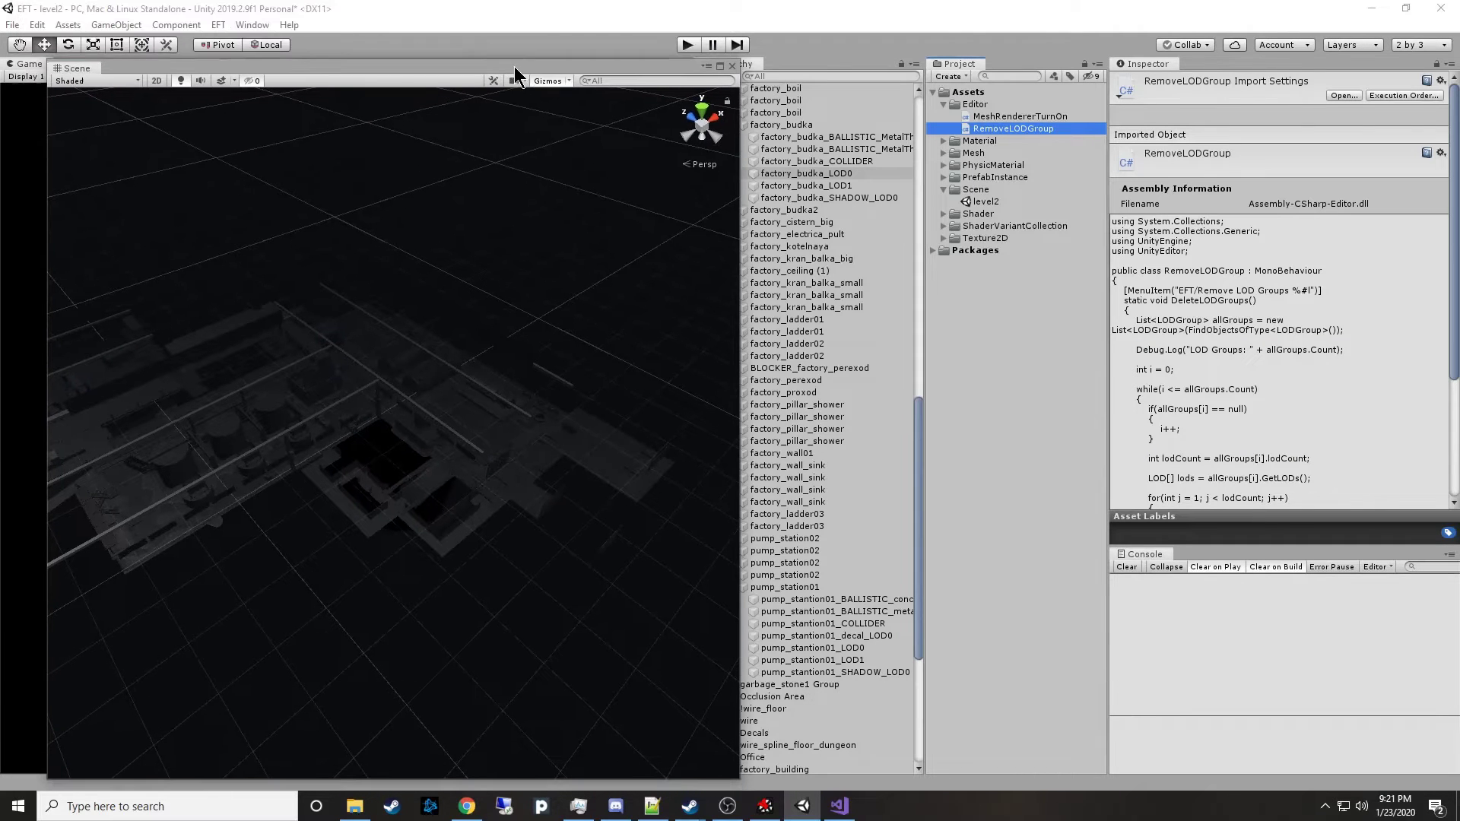
pyautogui.click(218, 25)
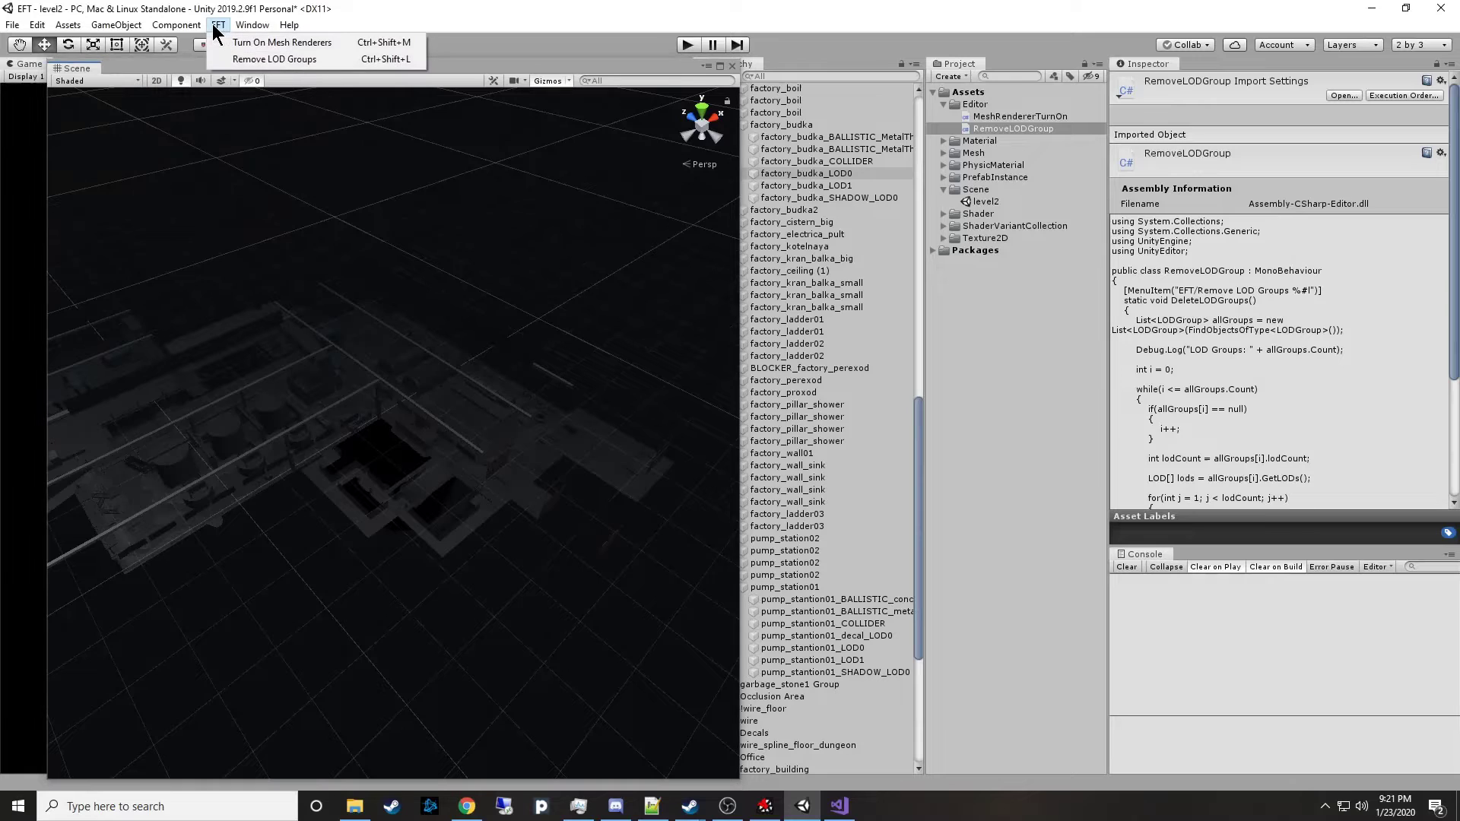
pyautogui.click(257, 59)
pyautogui.moveTo(581, 582); pyautogui.dragTo(514, 466, button='right')
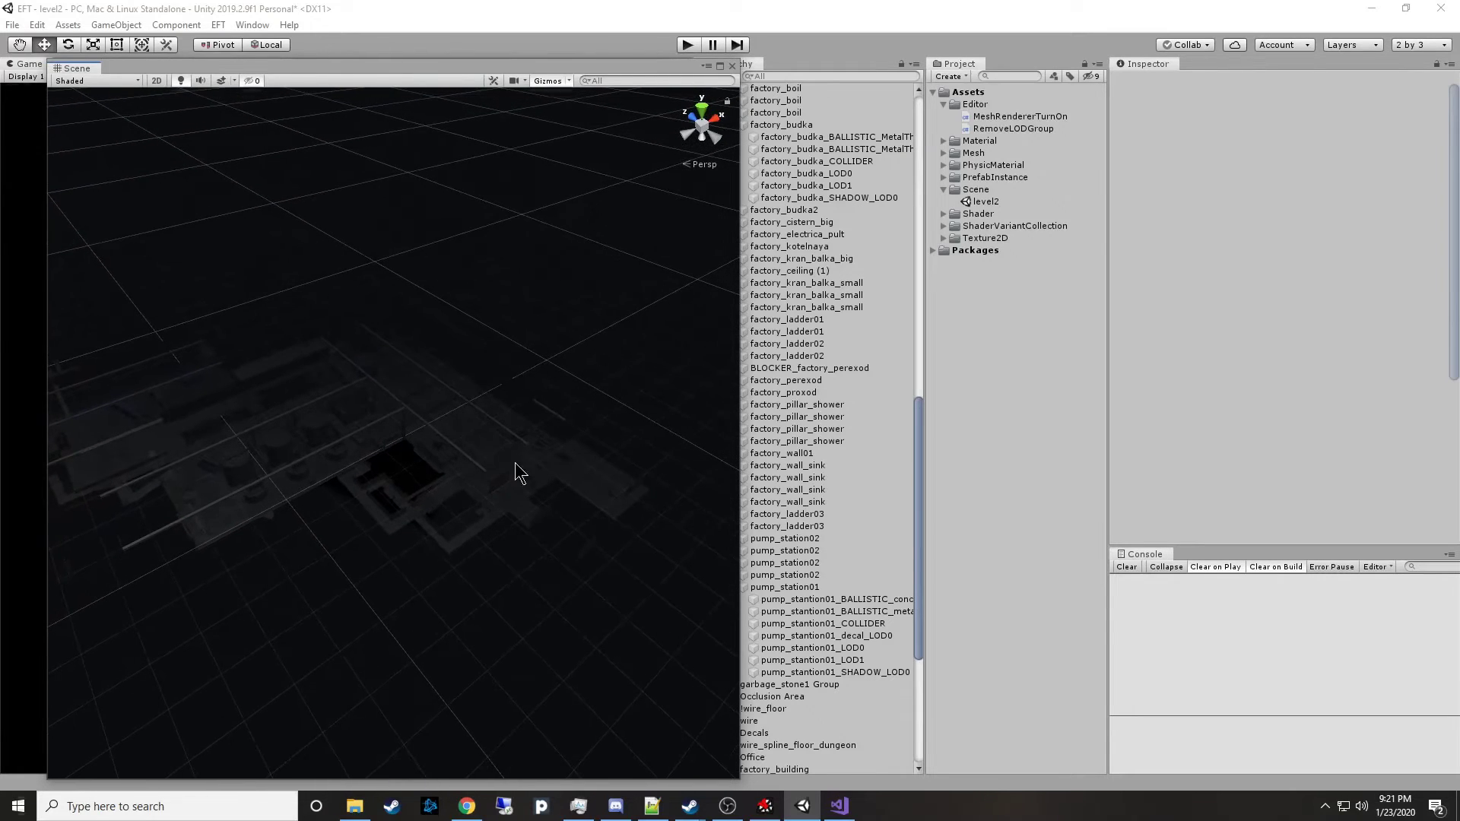
pyautogui.click(221, 25)
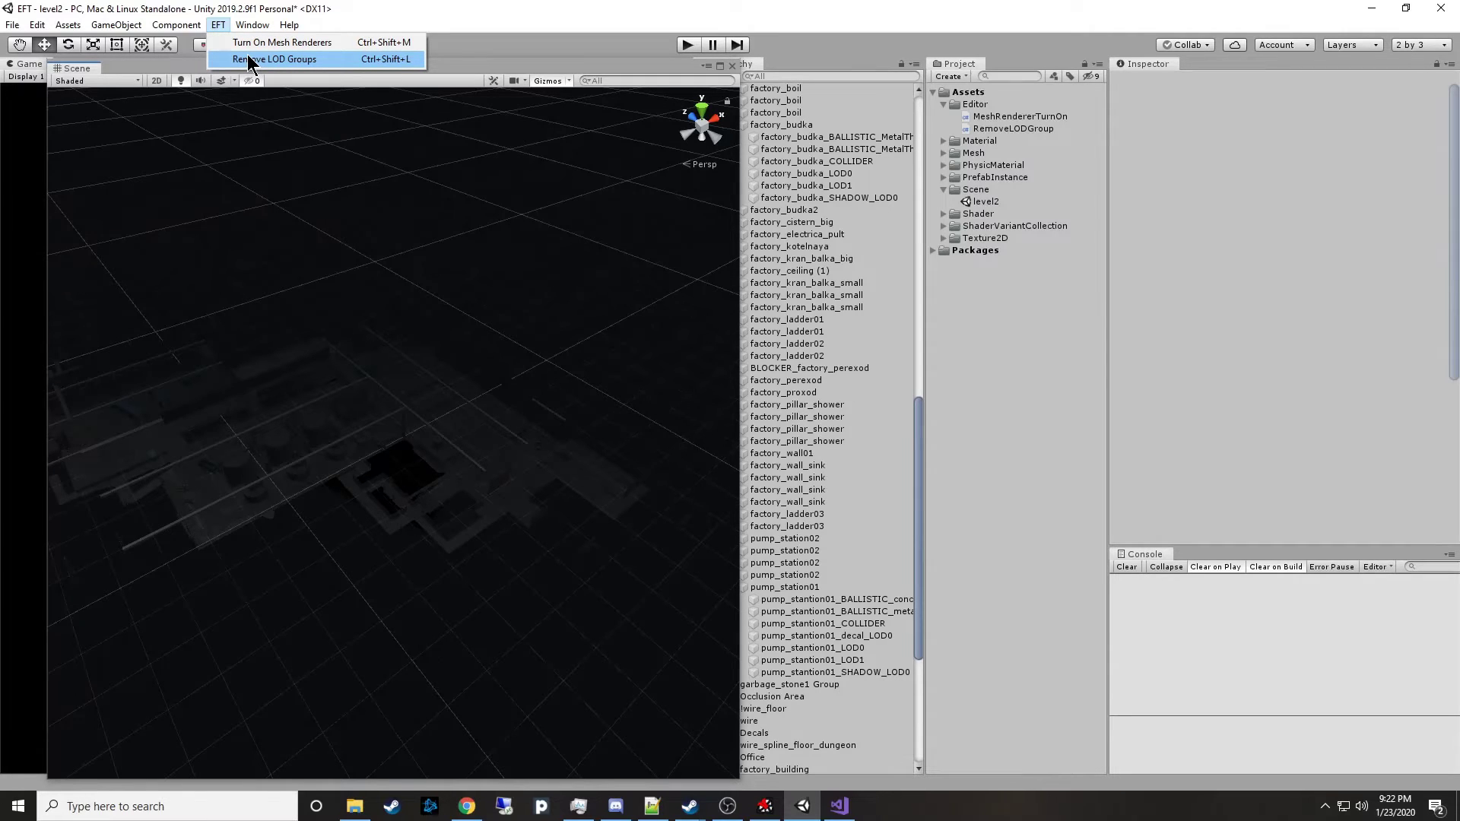
pyautogui.click(248, 56)
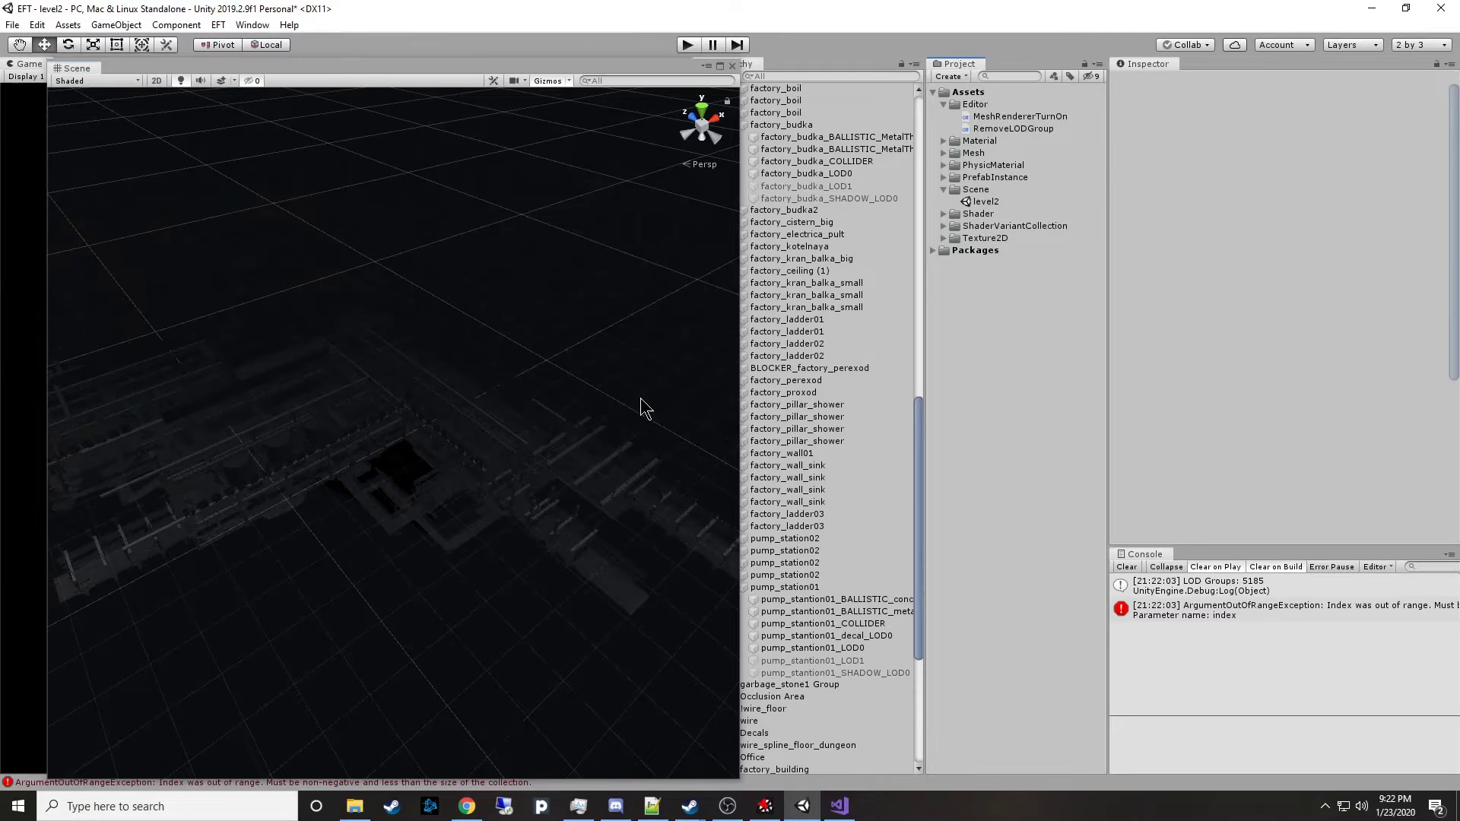
pyautogui.moveTo(625, 408); pyautogui.dragTo(477, 430, button='right')
# Open the scene's lighting settings and select their assigned skybox material, skybox_night, in the project.
pyautogui.click(254, 24)
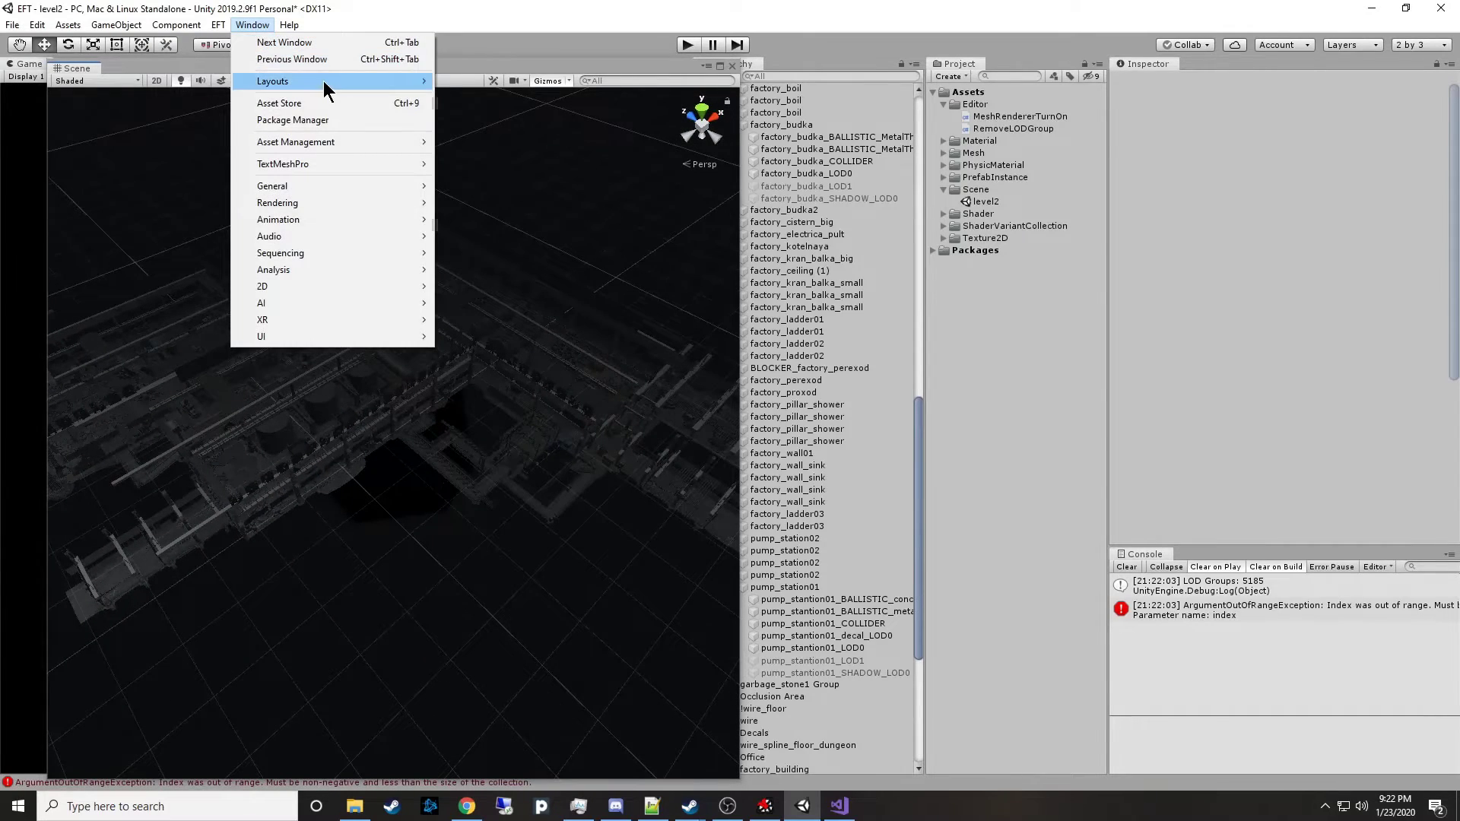
pyautogui.moveTo(362, 201)
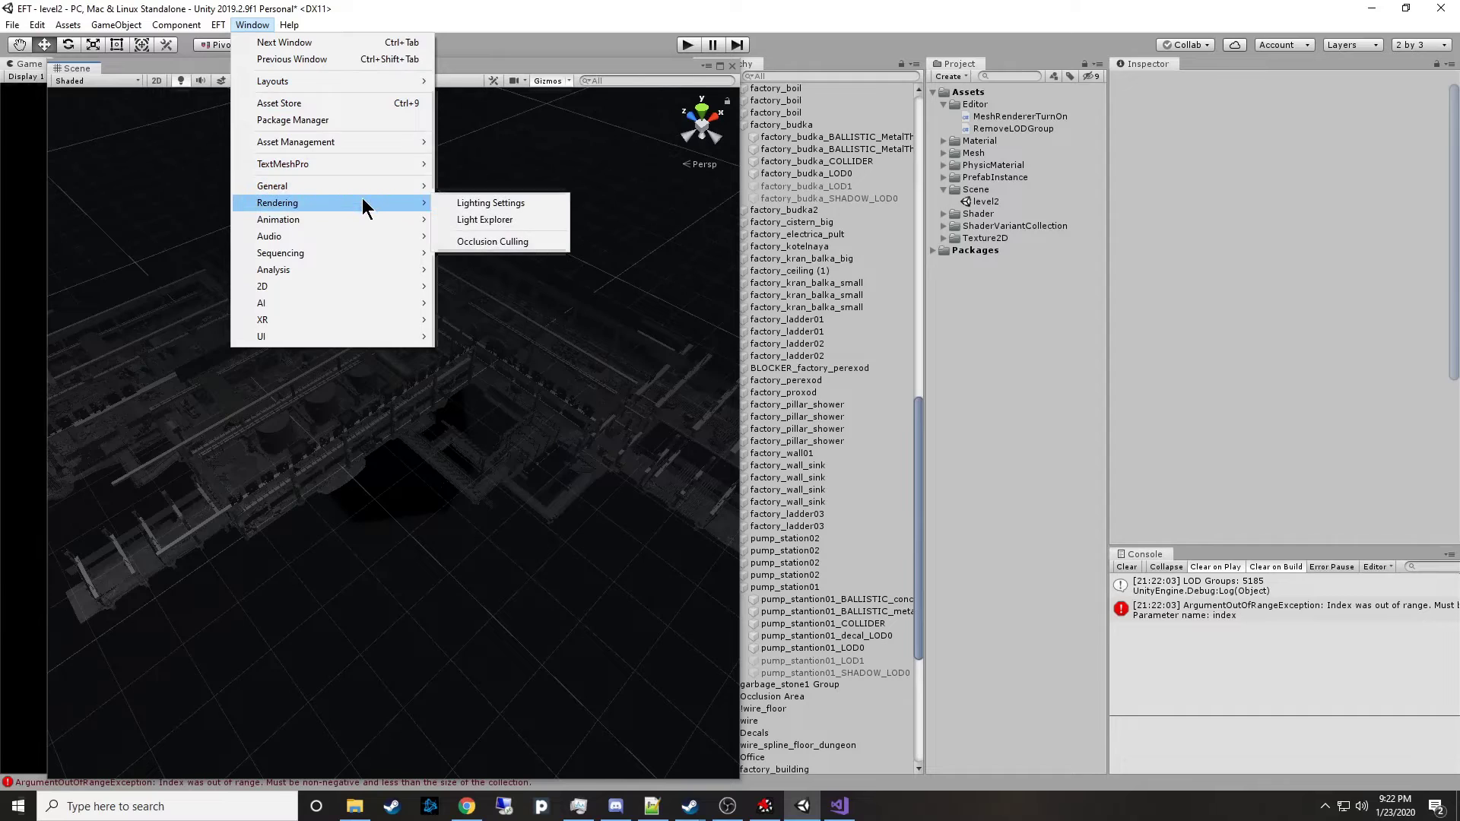
pyautogui.click(490, 202)
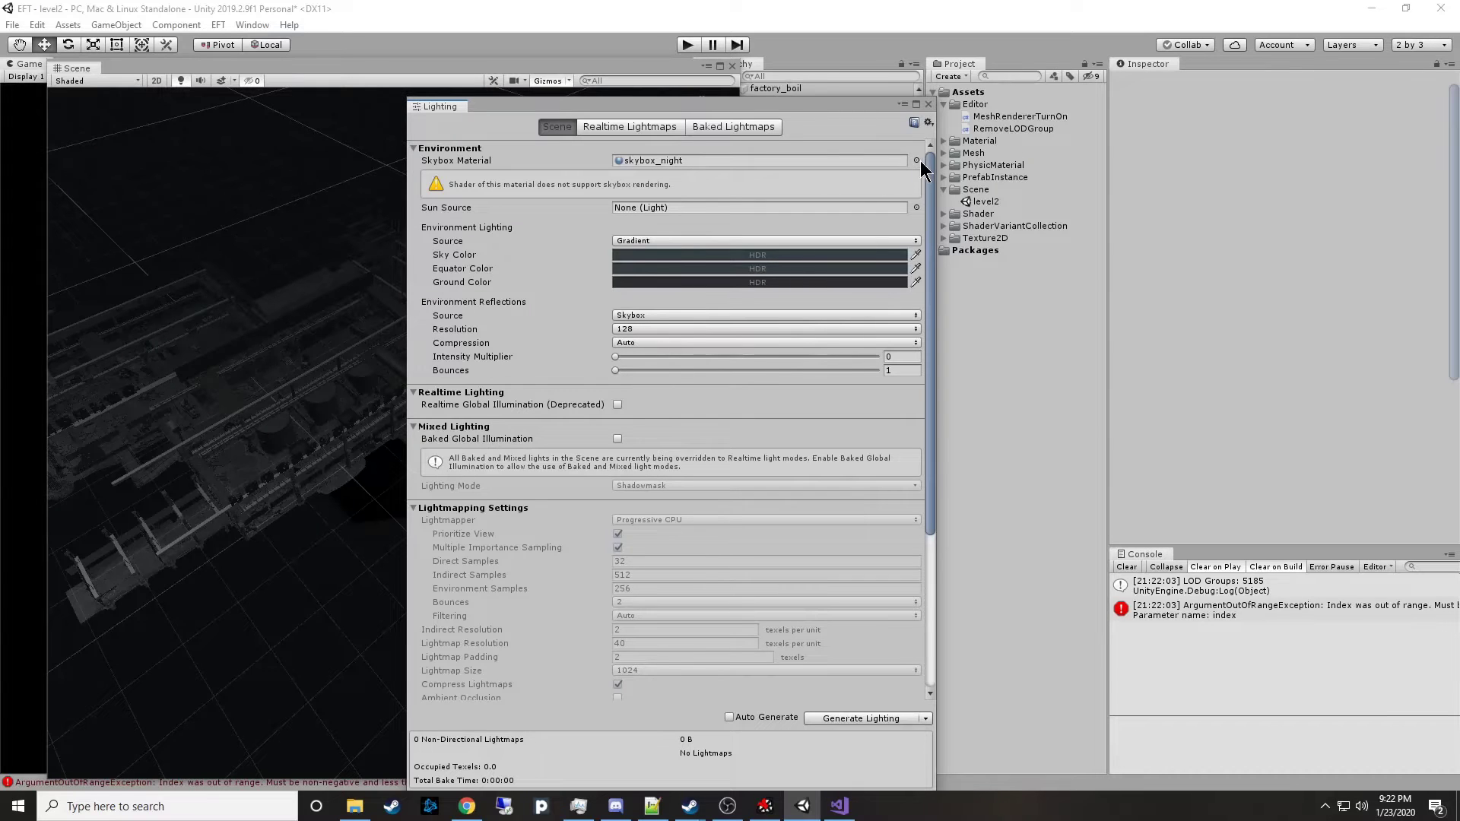
pyautogui.click(684, 162)
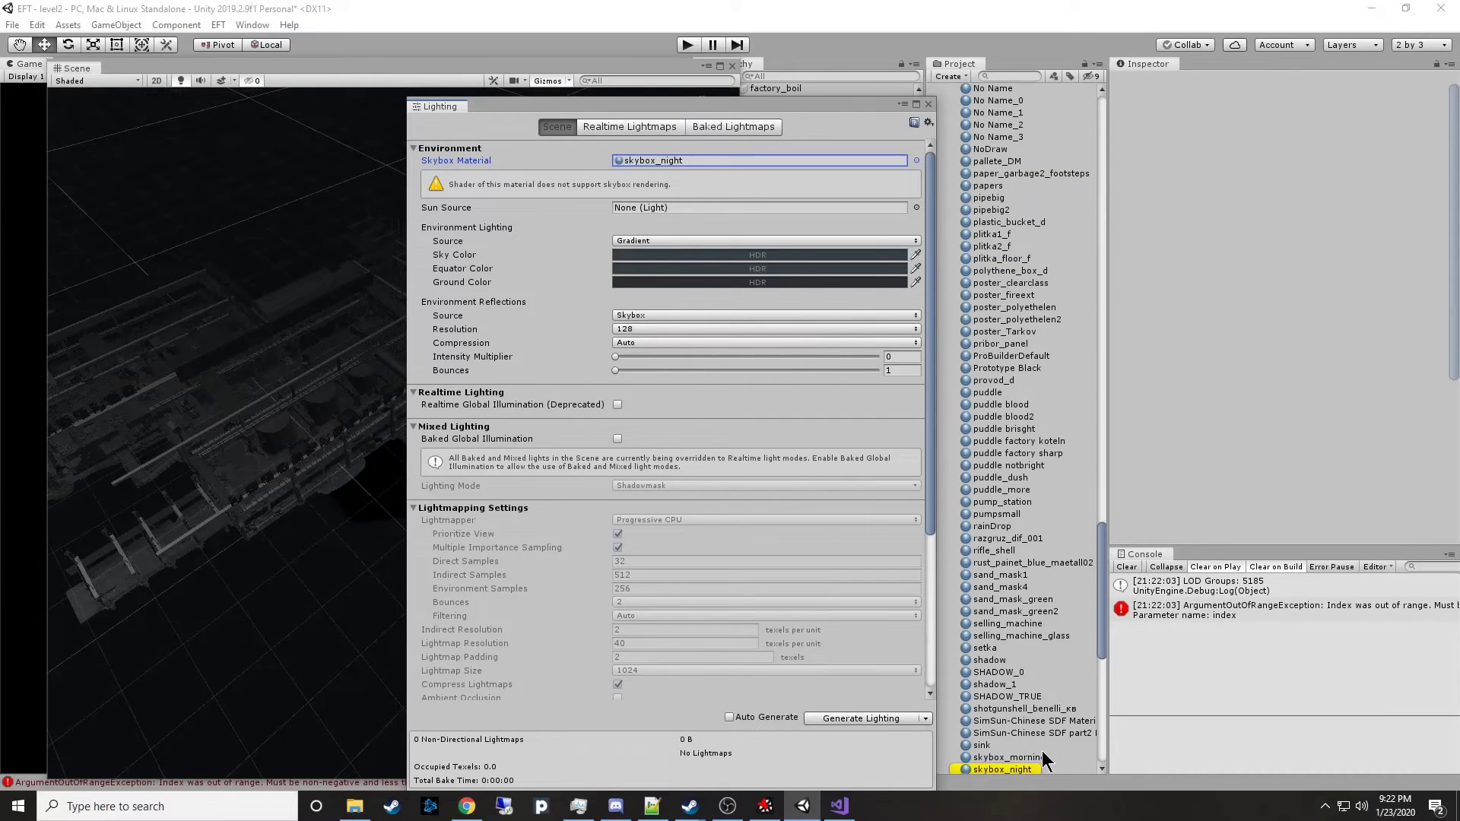
pyautogui.click(1003, 769)
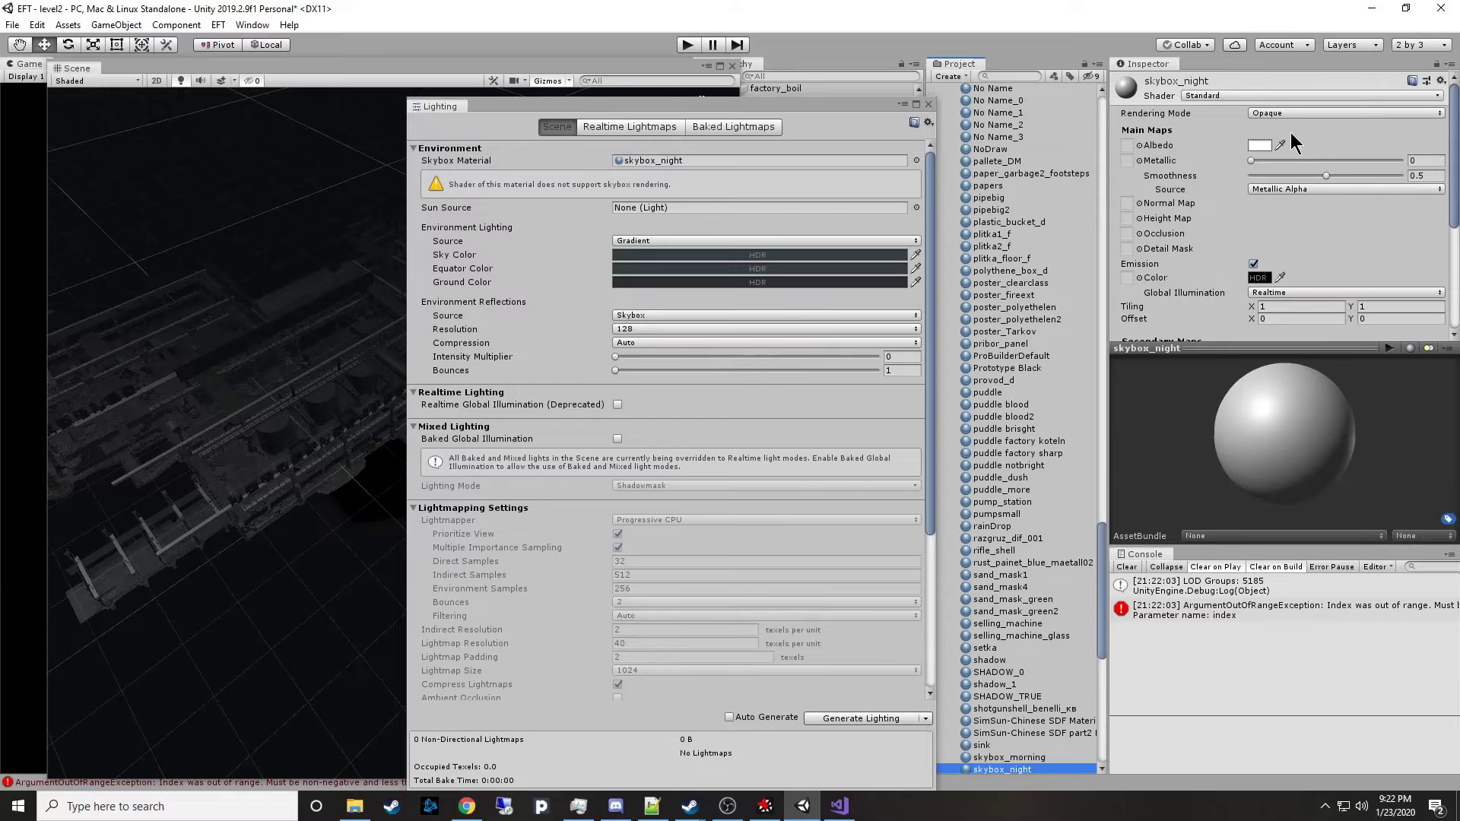
# Change the skybox_night material's shader to Skybox/Cubemap and close the lighting settings.
pyautogui.click(1225, 95)
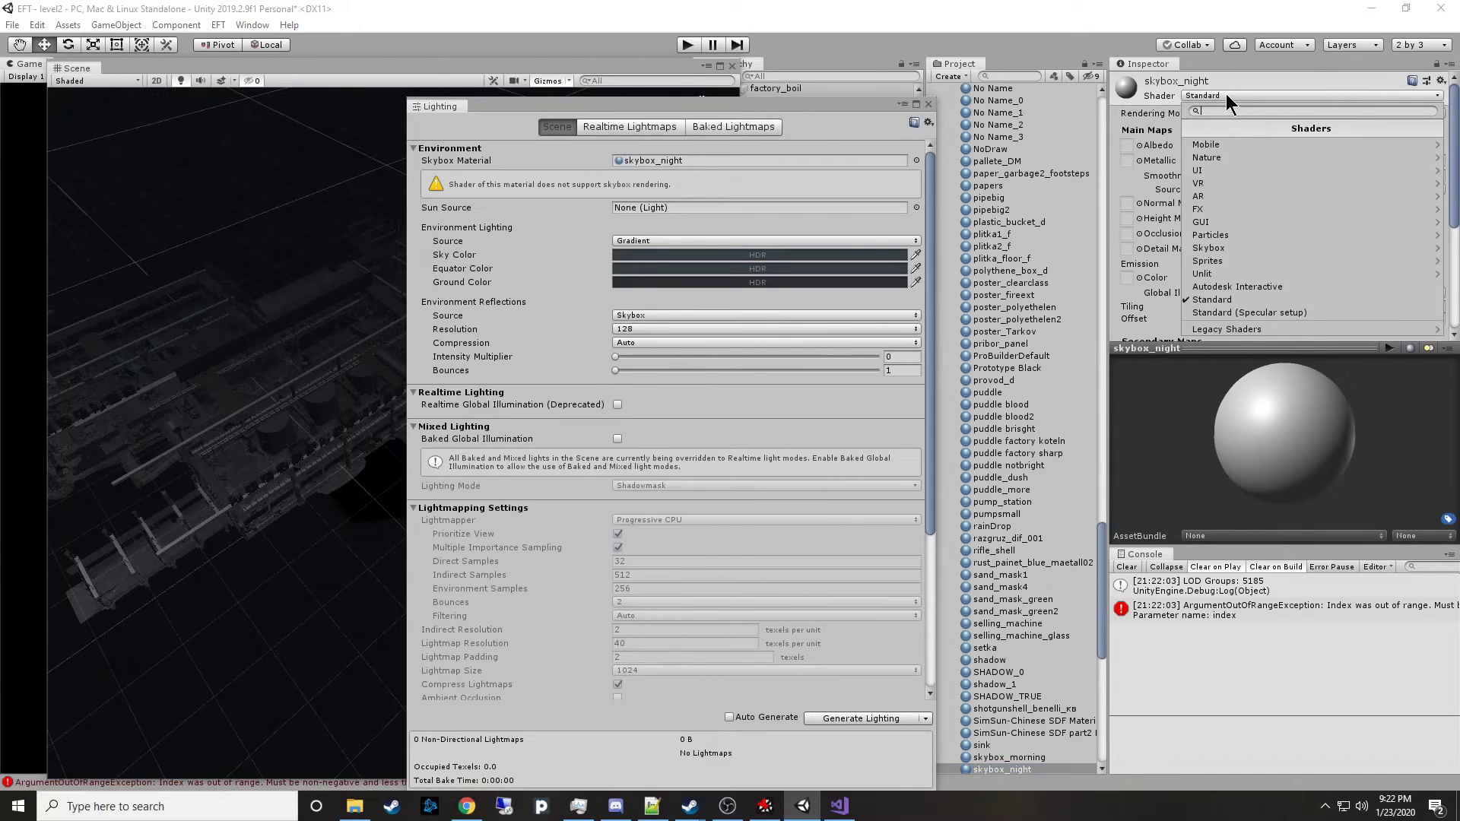
pyautogui.click(1239, 249)
pyautogui.click(1247, 159)
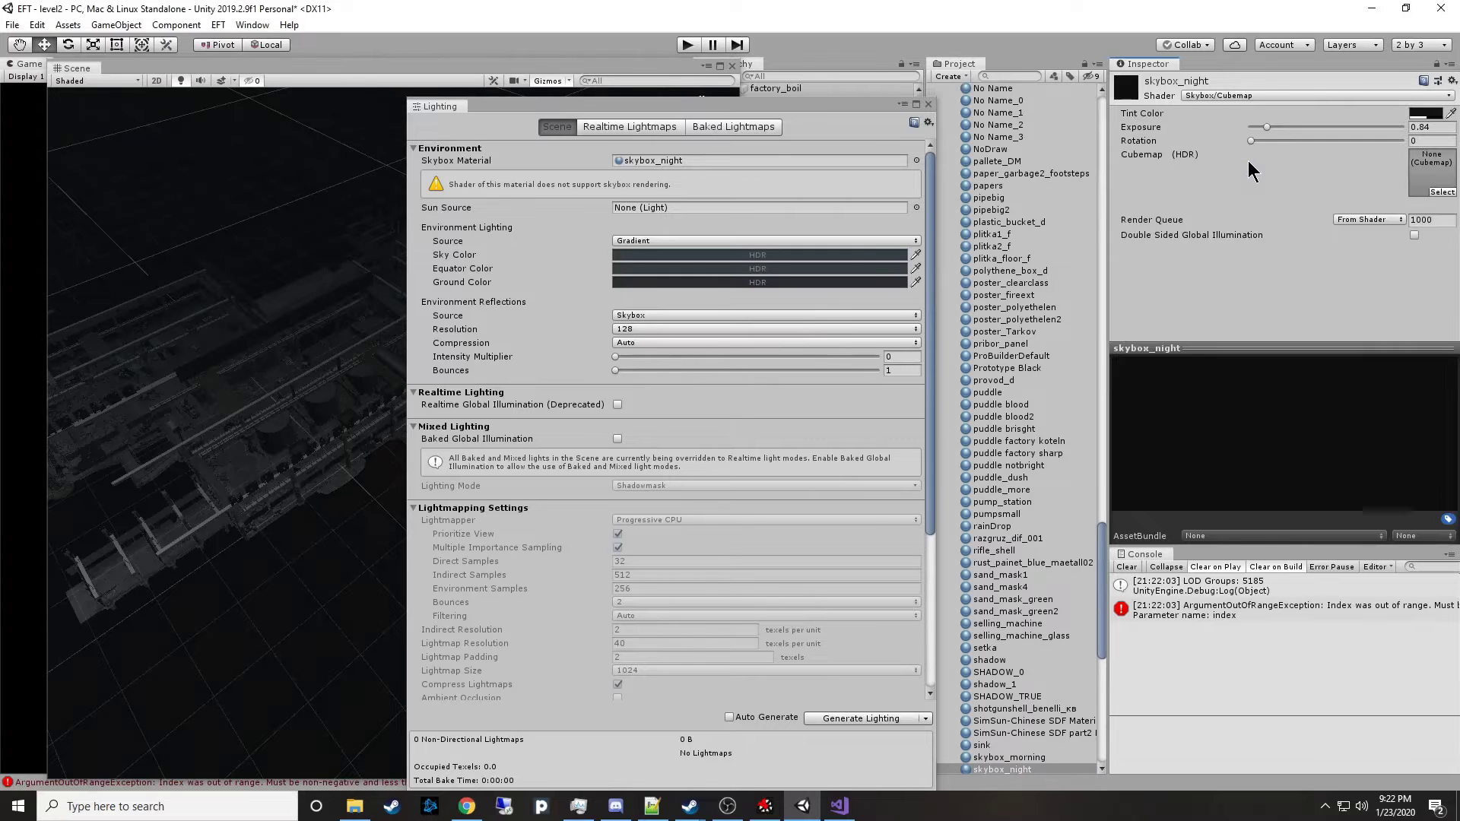
pyautogui.click(928, 105)
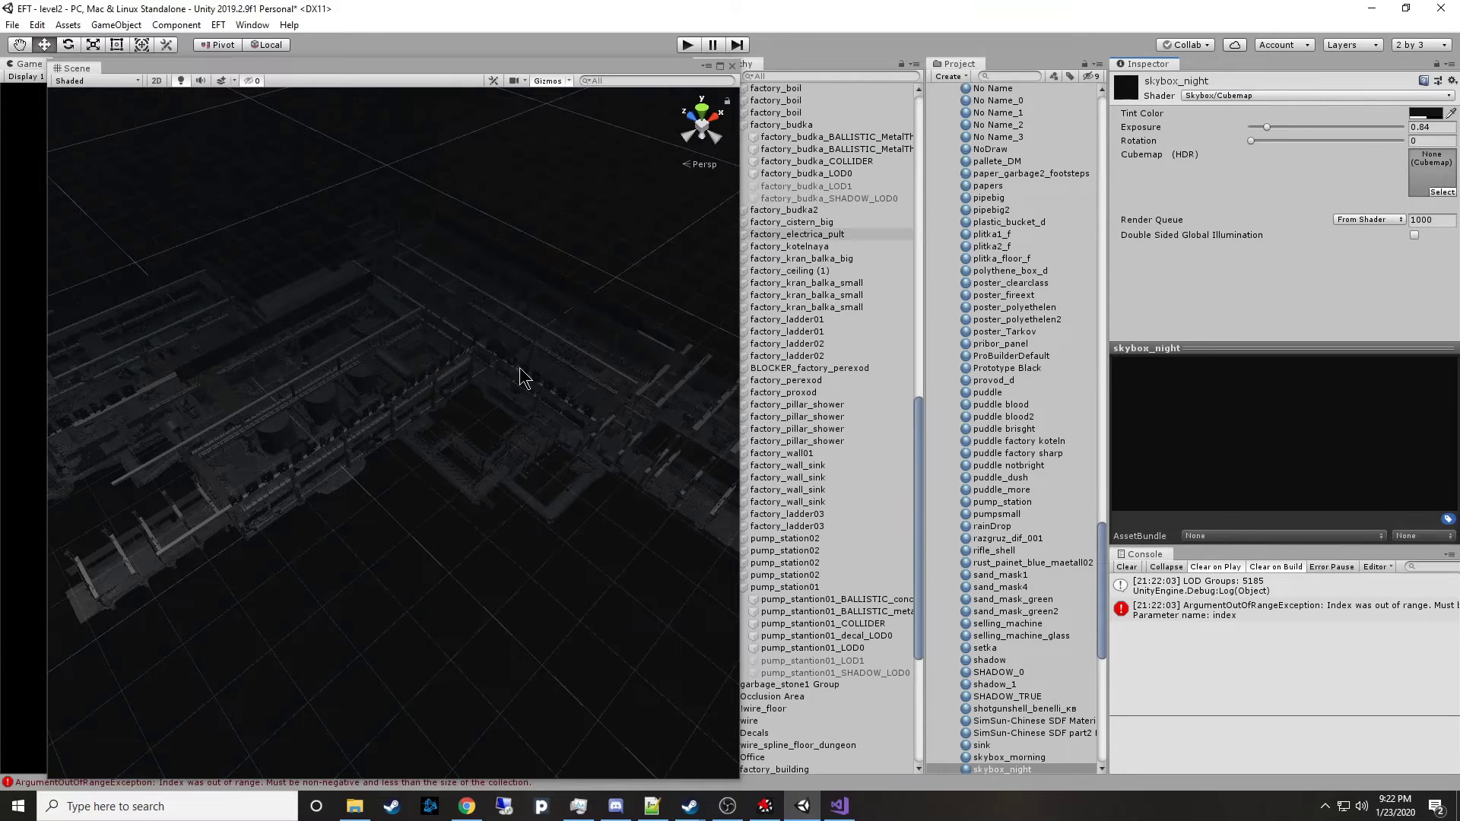
# Deactivate the prop01 concrete beams and overlying decal_drip objects in the four ceiling rows spanning the factory corridor.
pyautogui.moveTo(449, 457); pyautogui.dragTo(448, 487, button='right')
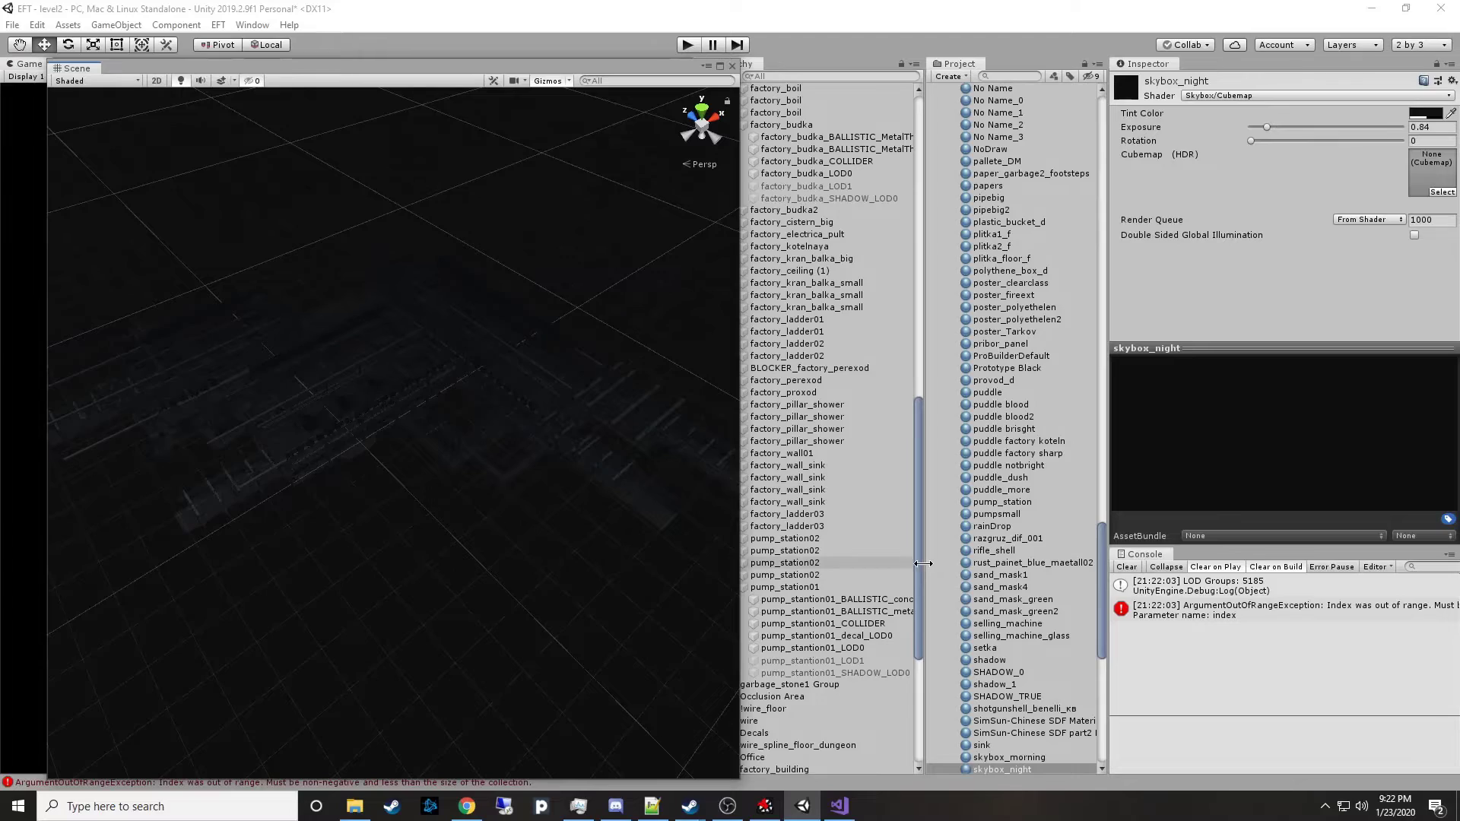
pyautogui.moveTo(923, 572); pyautogui.dragTo(1070, 566)
pyautogui.moveTo(578, 456); pyautogui.dragTo(505, 594, button='right')
pyautogui.click(539, 574)
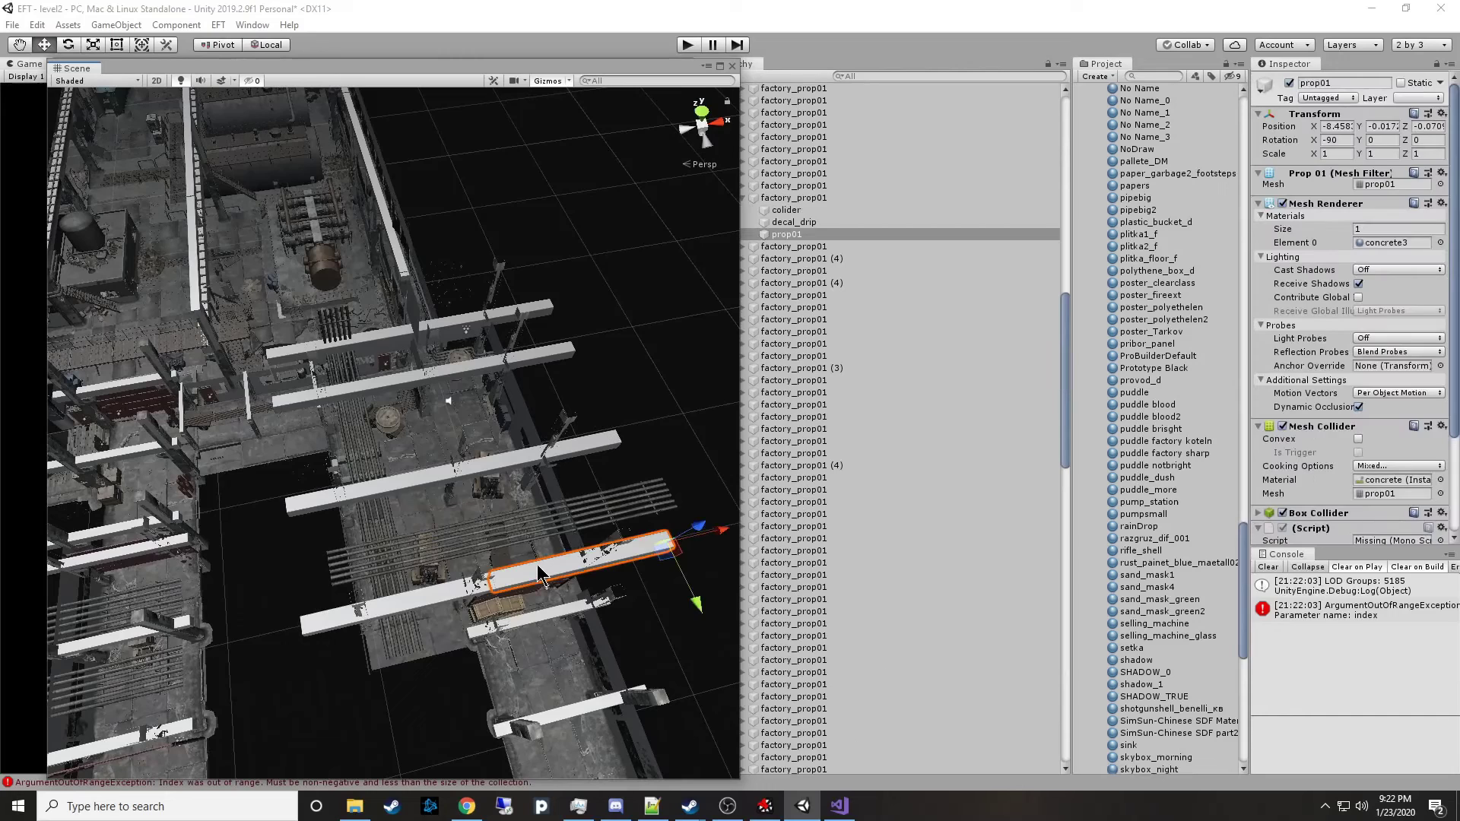
pyautogui.keyDown('shift'); pyautogui.click(430, 601); pyautogui.keyUp('shift')
pyautogui.keyDown('shift'); pyautogui.click(422, 491); pyautogui.keyUp('shift')
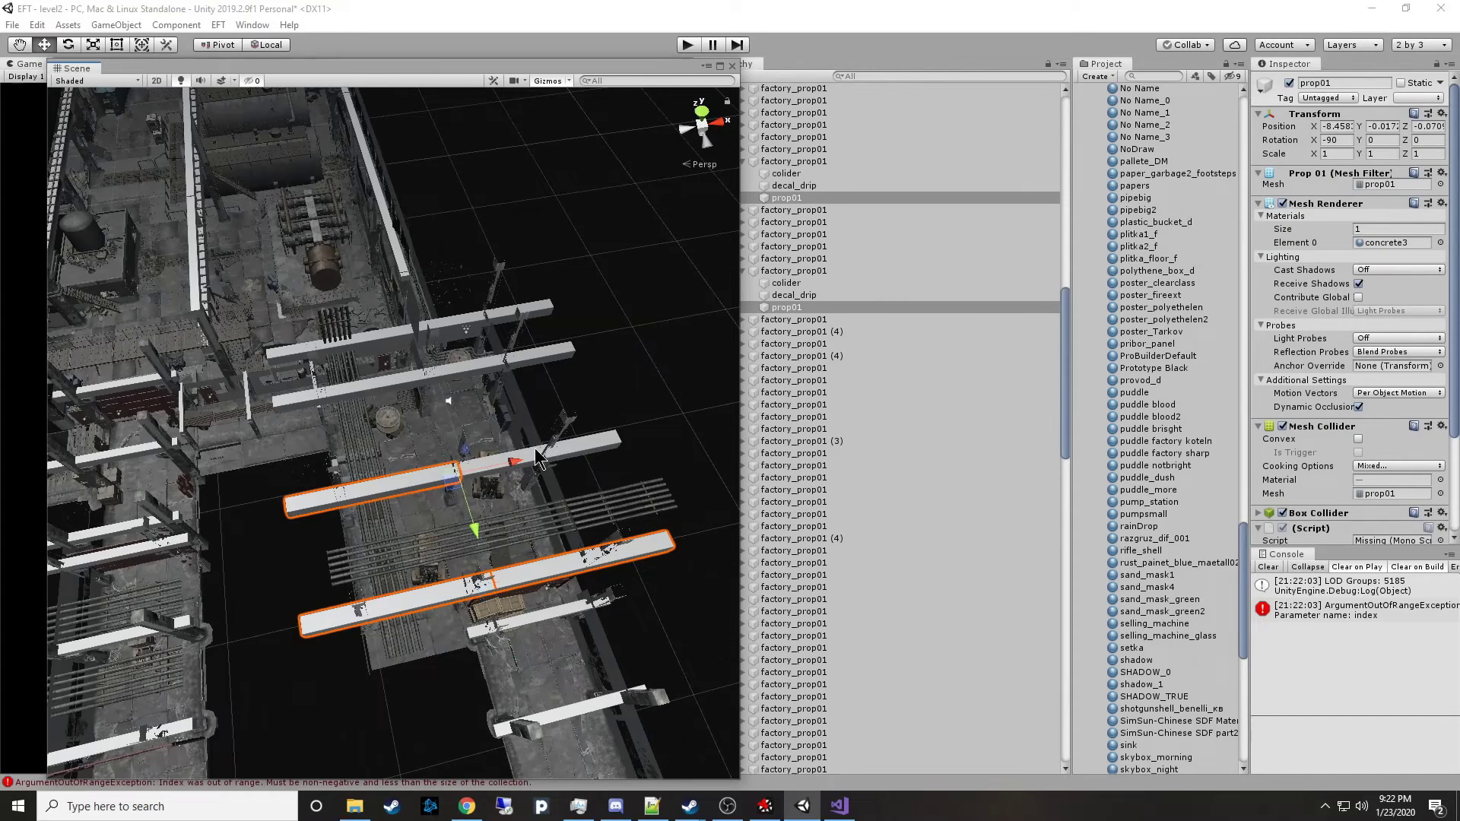
pyautogui.keyDown('shift'); pyautogui.click(536, 458); pyautogui.keyUp('shift')
pyautogui.keyDown('shift'); pyautogui.click(430, 378); pyautogui.keyUp('shift')
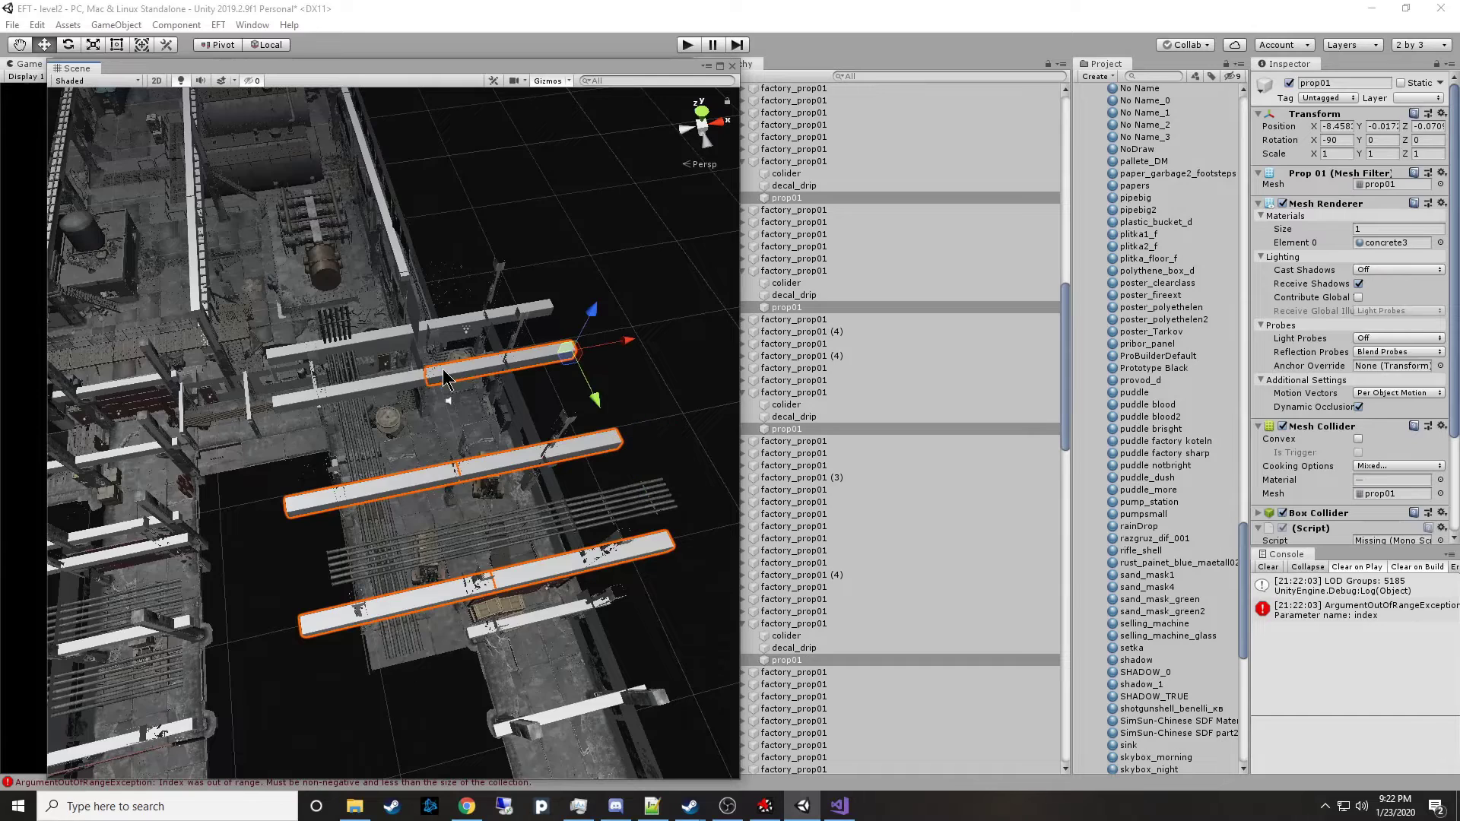
pyautogui.keyDown('shift'); pyautogui.click(372, 384); pyautogui.keyUp('shift')
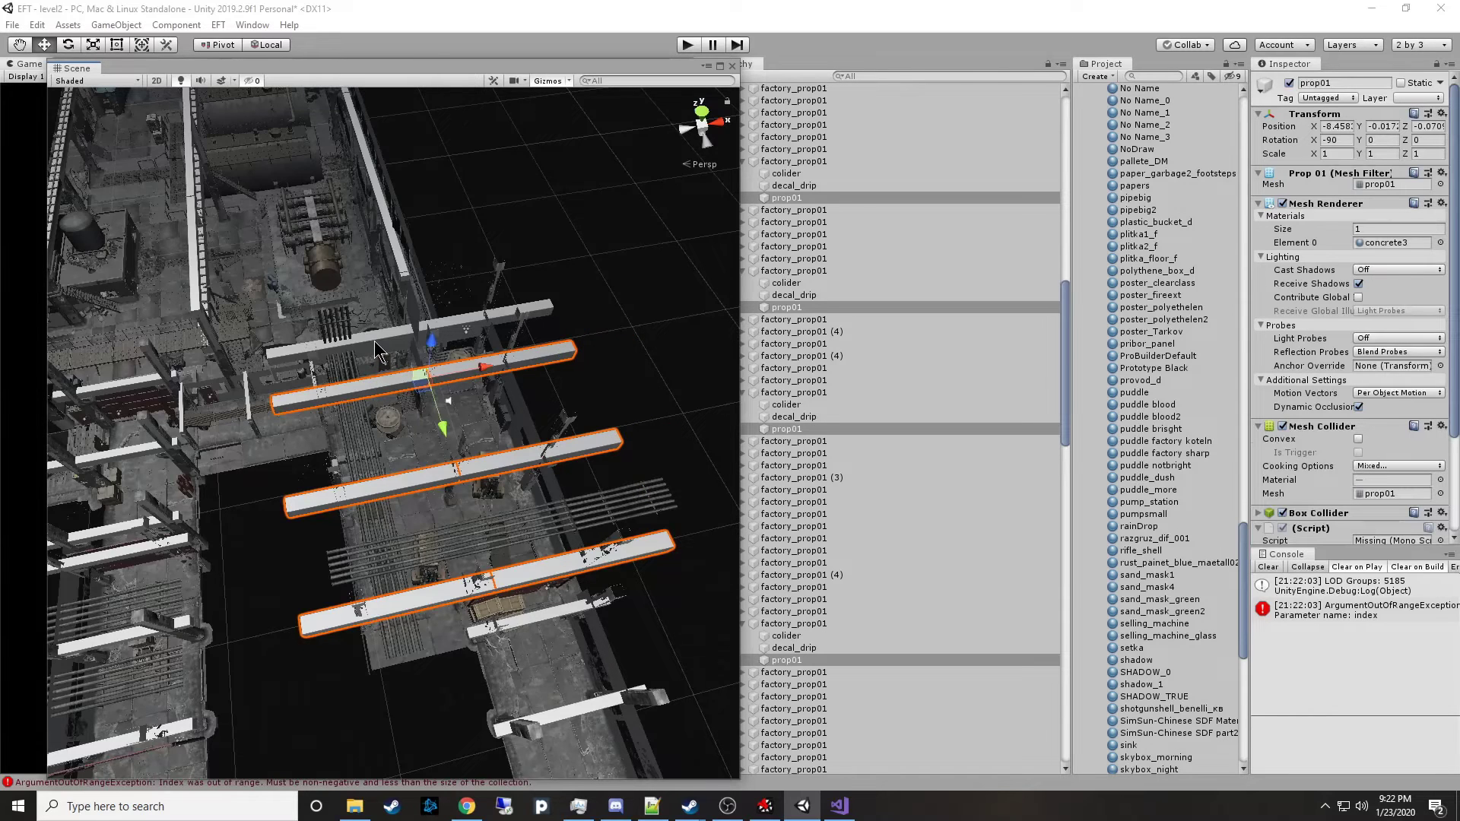
pyautogui.keyDown('shift'); pyautogui.click(372, 356); pyautogui.keyUp('shift')
pyautogui.keyDown('shift'); pyautogui.click(501, 328); pyautogui.keyUp('shift')
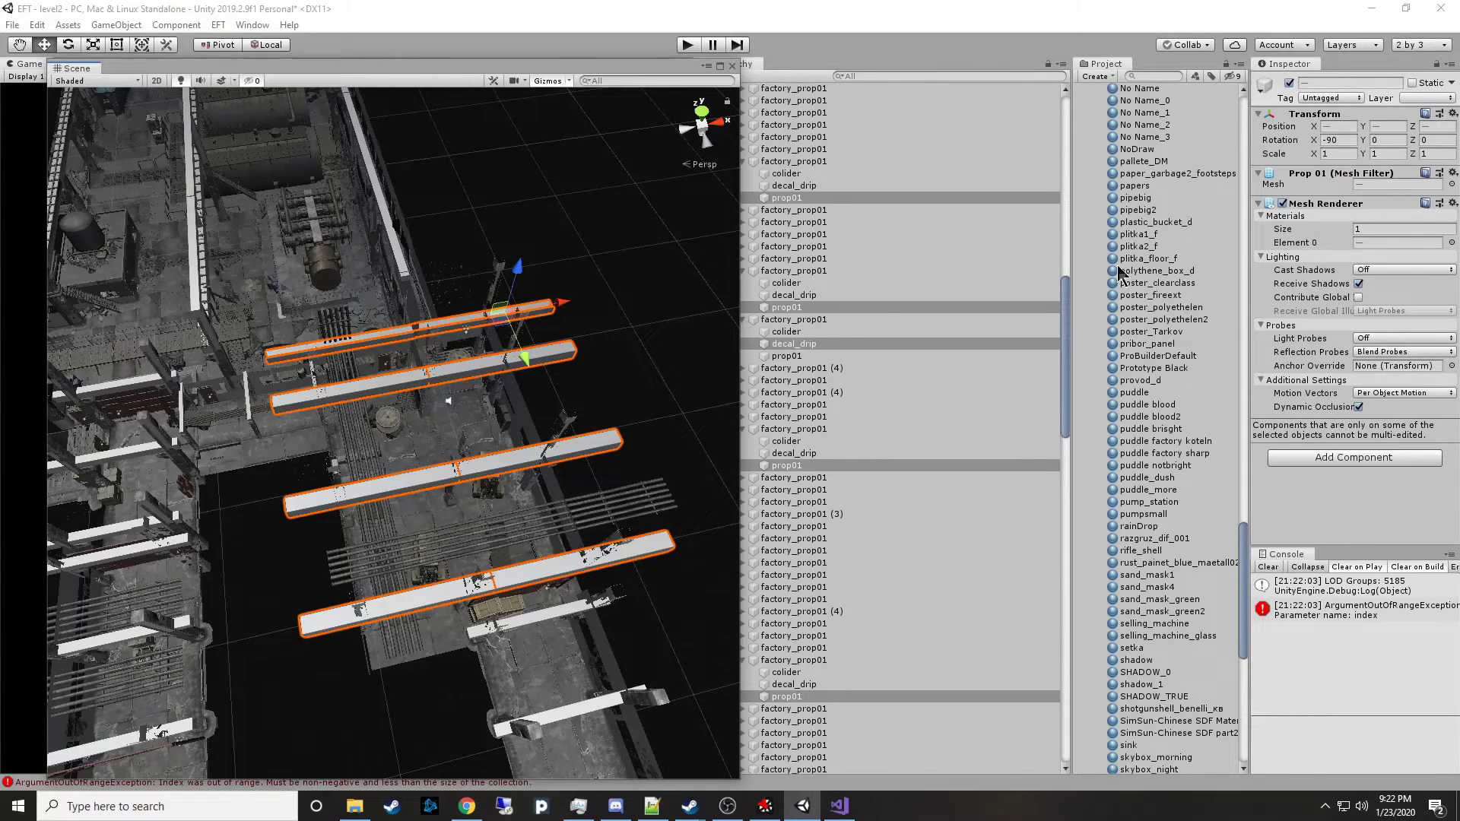
pyautogui.click(1289, 84)
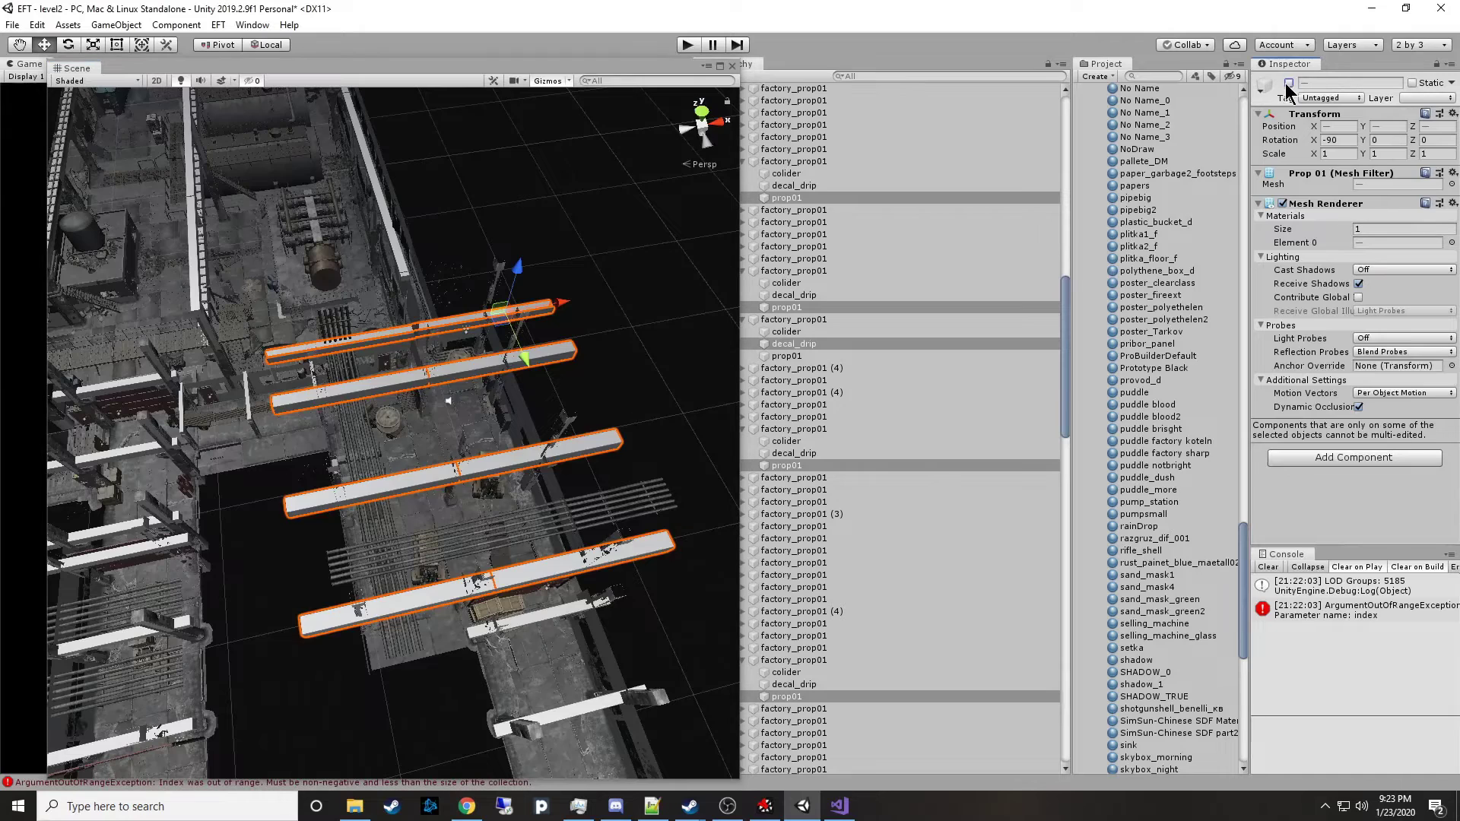
# Deactivate the two remaining prop01 beam pieces in the corridor's farthest ceiling row.
pyautogui.click(372, 347)
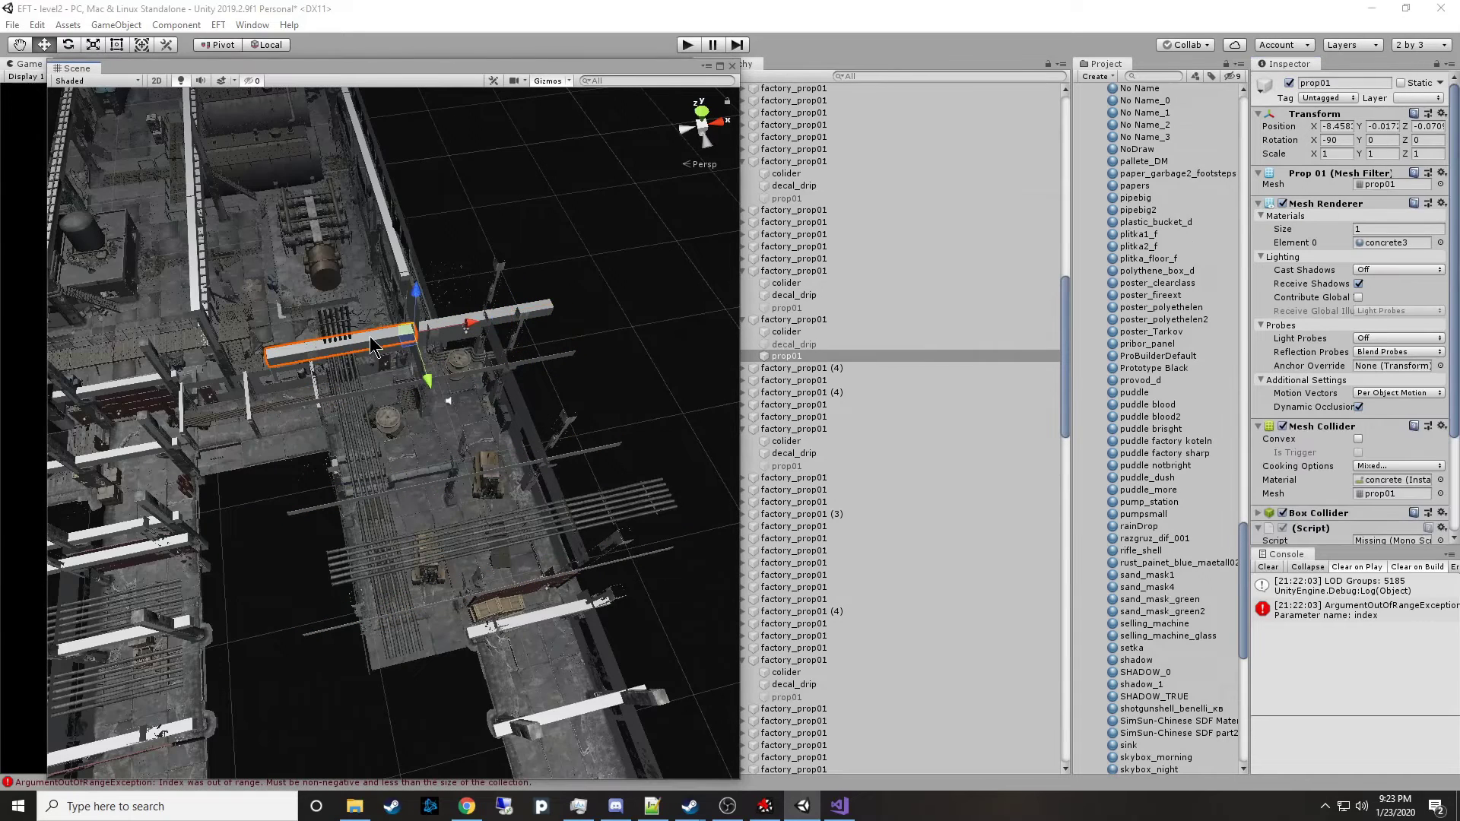
pyautogui.keyDown('shift'); pyautogui.click(502, 329); pyautogui.keyUp('shift')
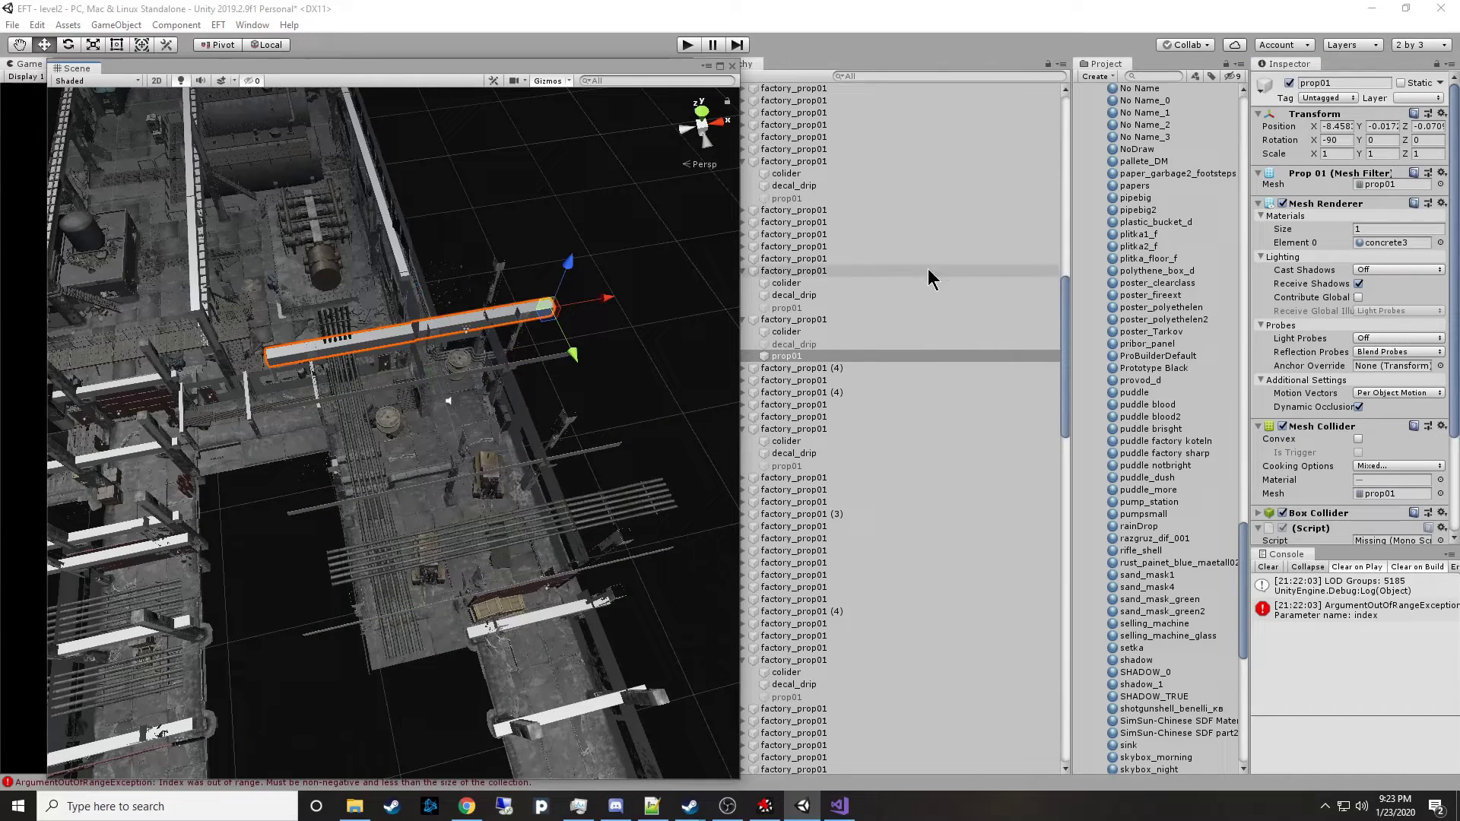
pyautogui.click(1289, 83)
# Deactivate the tube01_LOD0 pipe bundles running across and along the corridor.
pyautogui.keyDown('alt'); pyautogui.moveTo(604, 467); pyautogui.dragTo(661, 463); pyautogui.keyUp('alt')
pyautogui.click(670, 457)
pyautogui.click(671, 455)
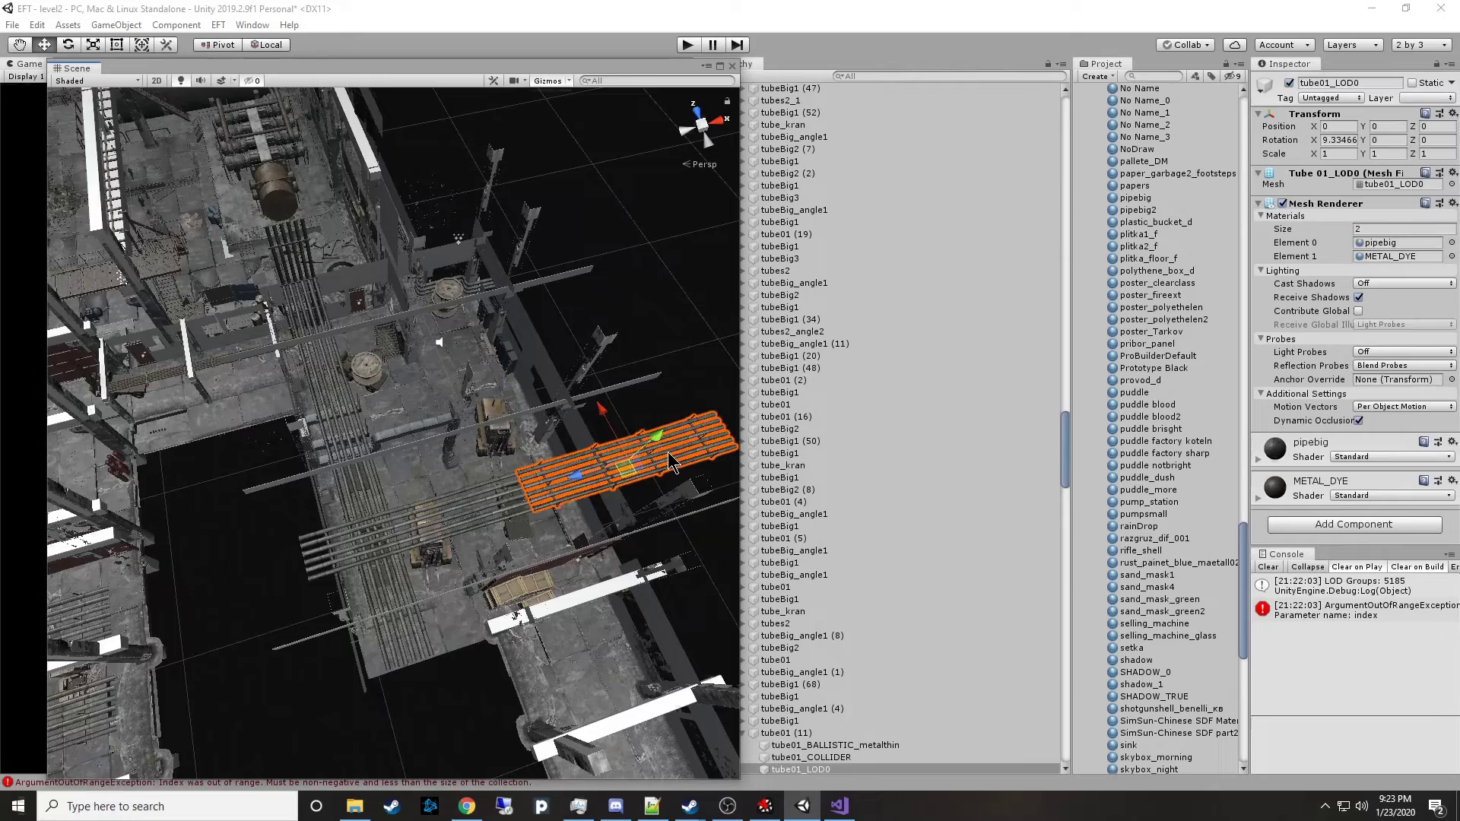
pyautogui.keyDown('shift'); pyautogui.click(480, 523); pyautogui.keyUp('shift')
pyautogui.click(681, 418)
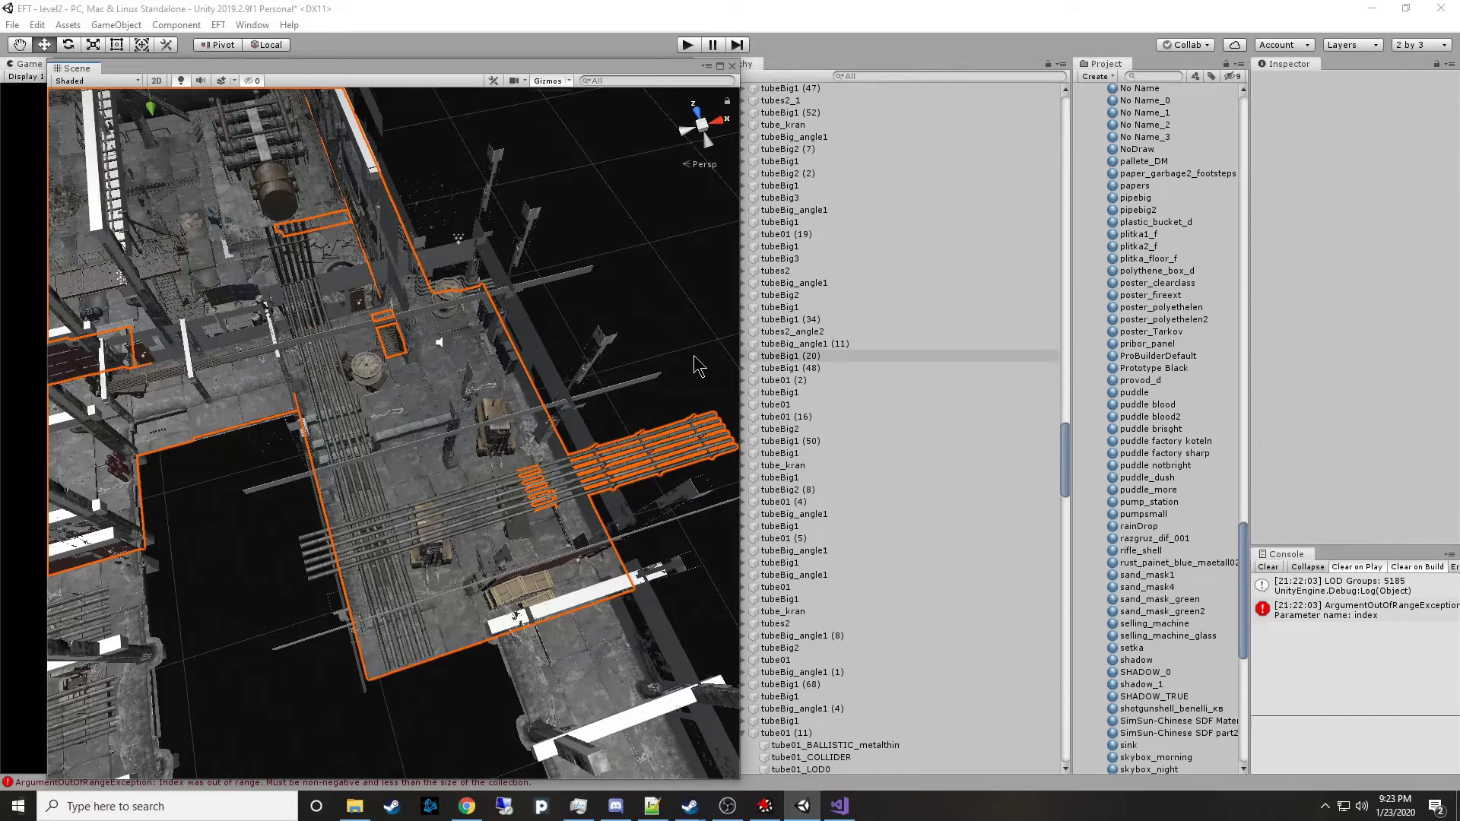
pyautogui.click(676, 455)
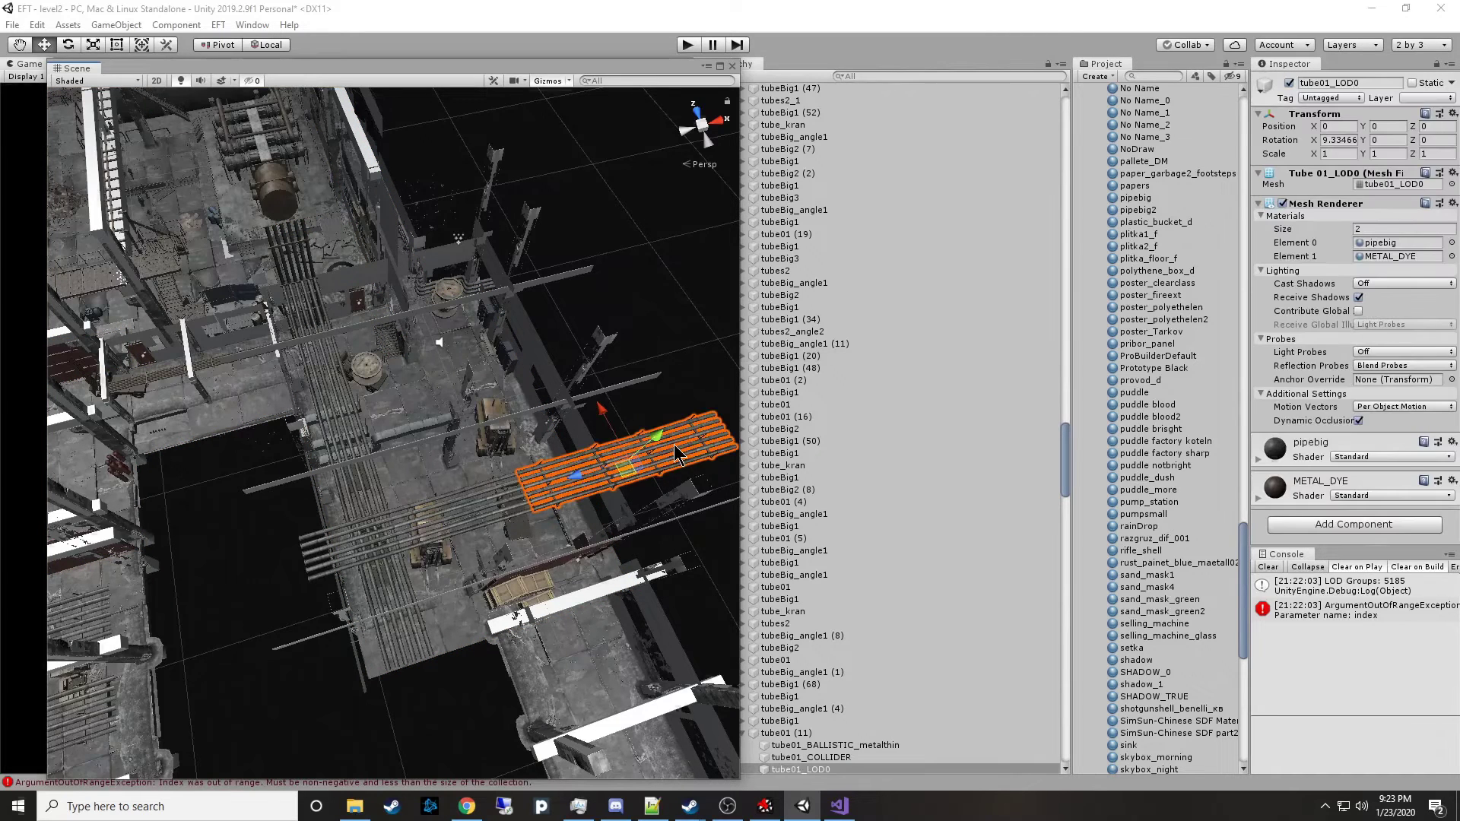
pyautogui.click(433, 531)
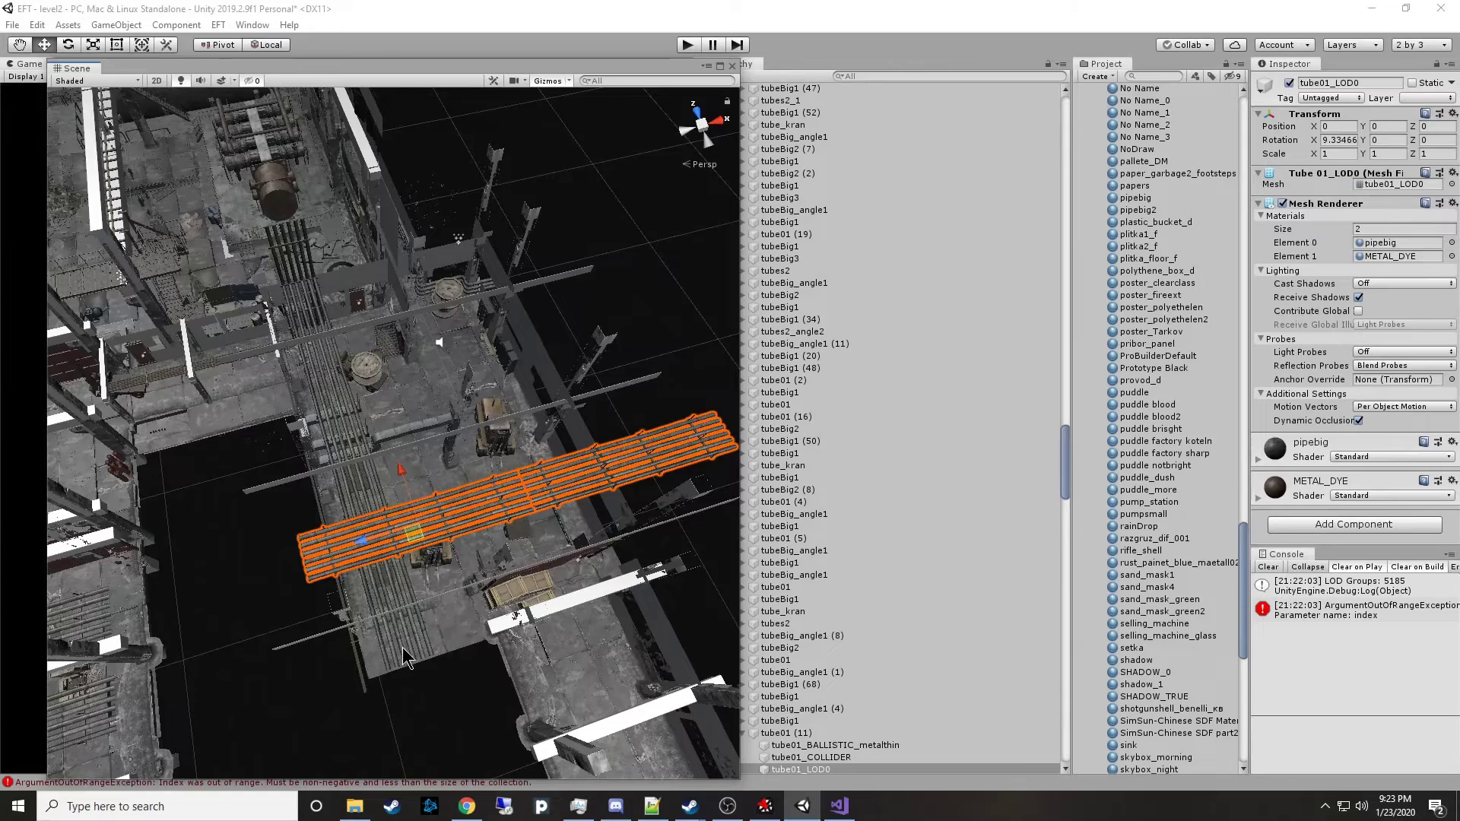
pyautogui.keyDown('shift'); pyautogui.click(382, 598); pyautogui.keyUp('shift')
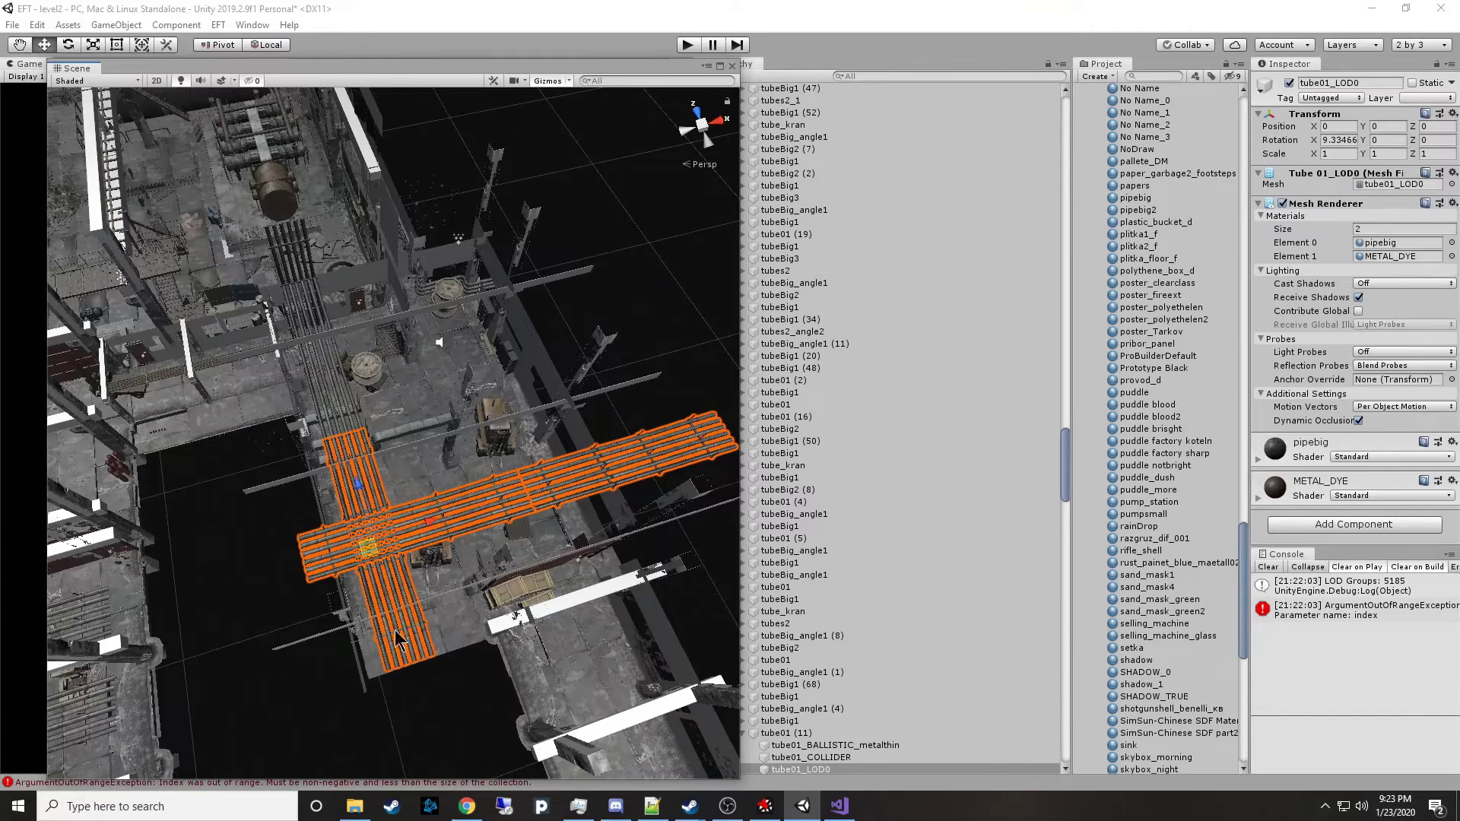
pyautogui.keyDown('shift'); pyautogui.click(337, 423); pyautogui.keyUp('shift')
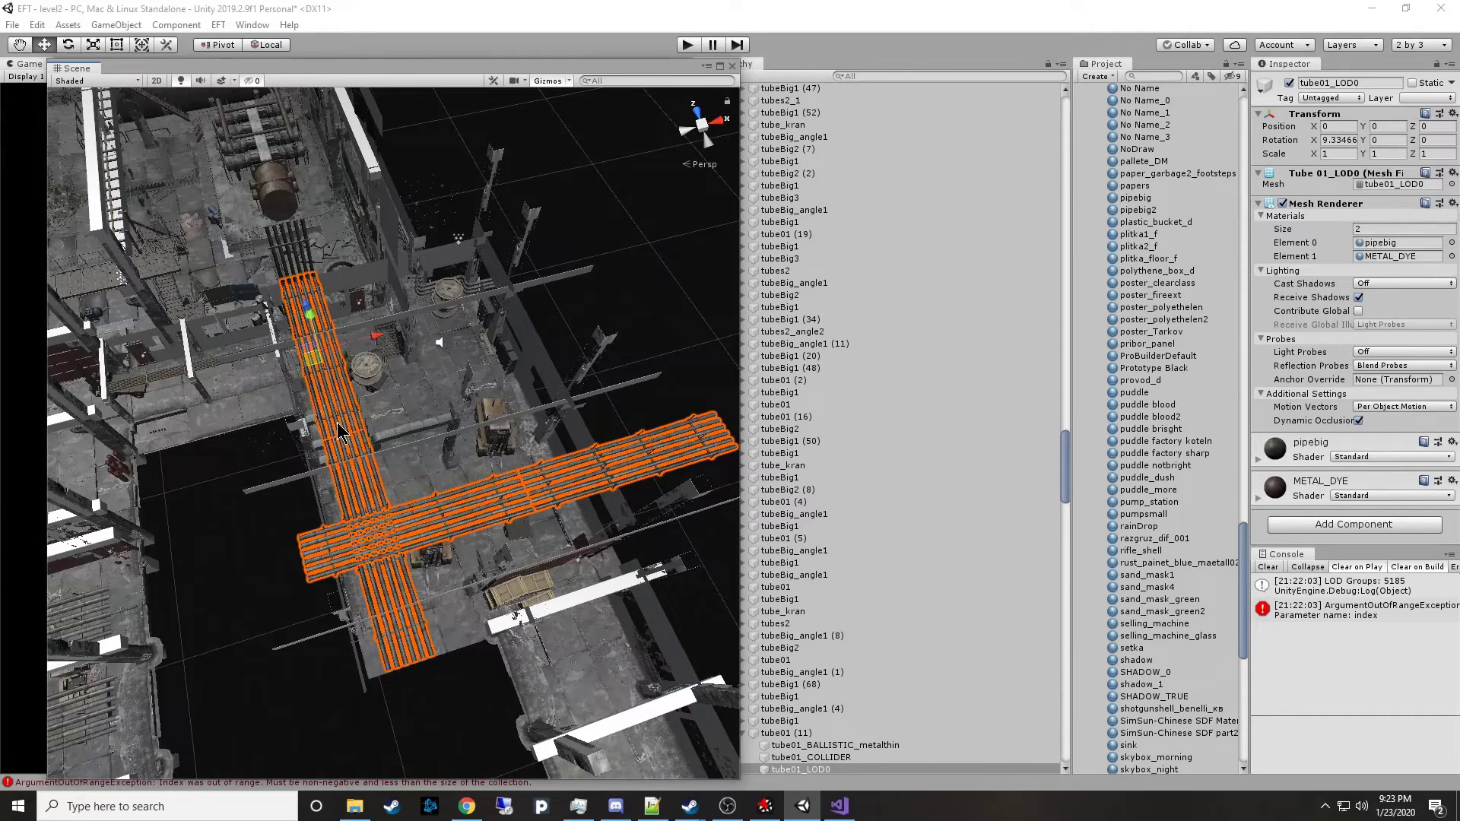
pyautogui.click(1289, 83)
# Find the decal_drip_f material used by the pillar's decal_dirt object and set its rendering mode to Opaque.
pyautogui.keyDown('alt'); pyautogui.moveTo(456, 456); pyautogui.dragTo(836, 464); pyautogui.keyUp('alt')
pyautogui.click(500, 509)
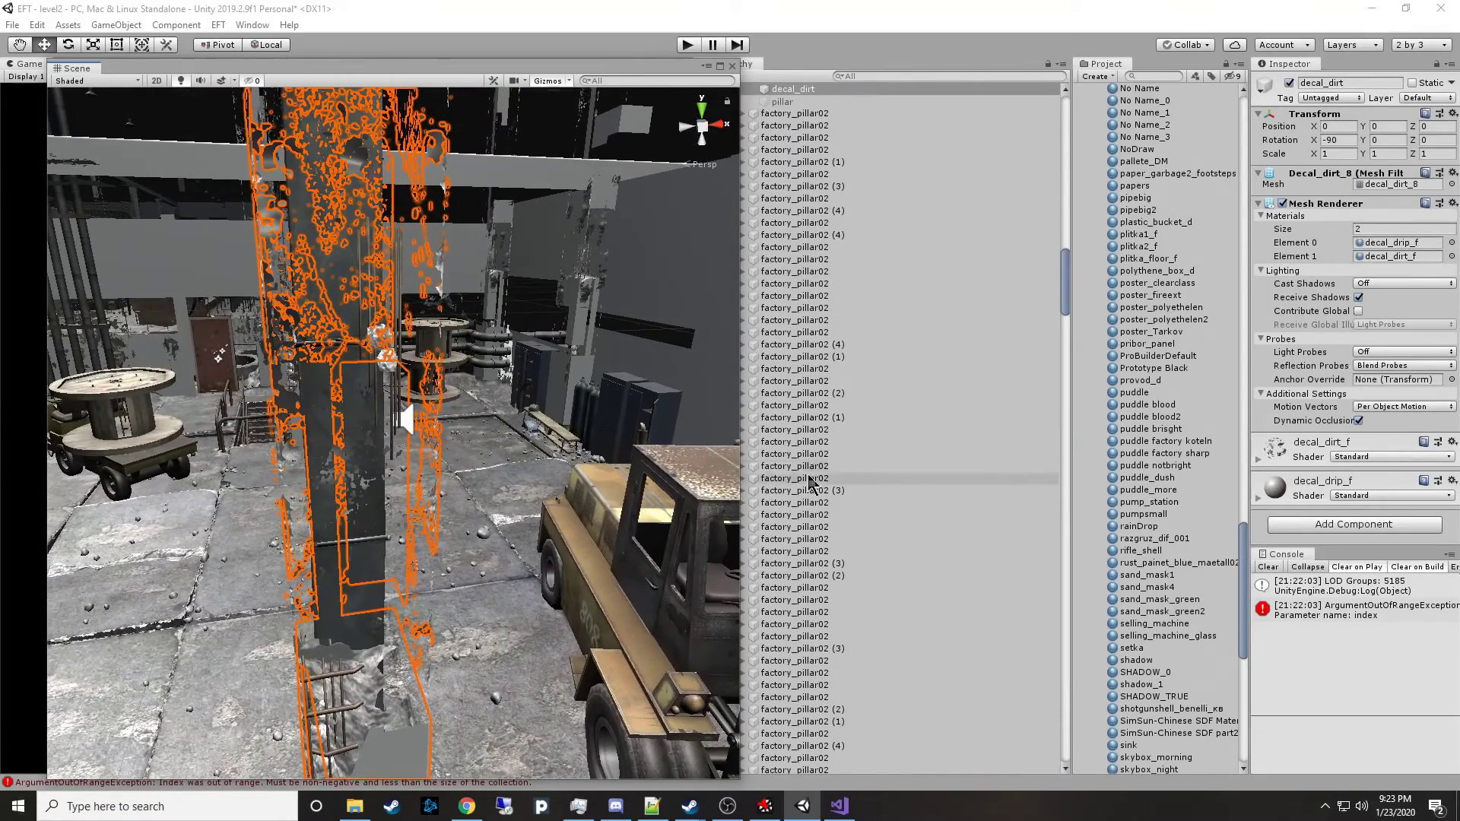
pyautogui.click(1382, 243)
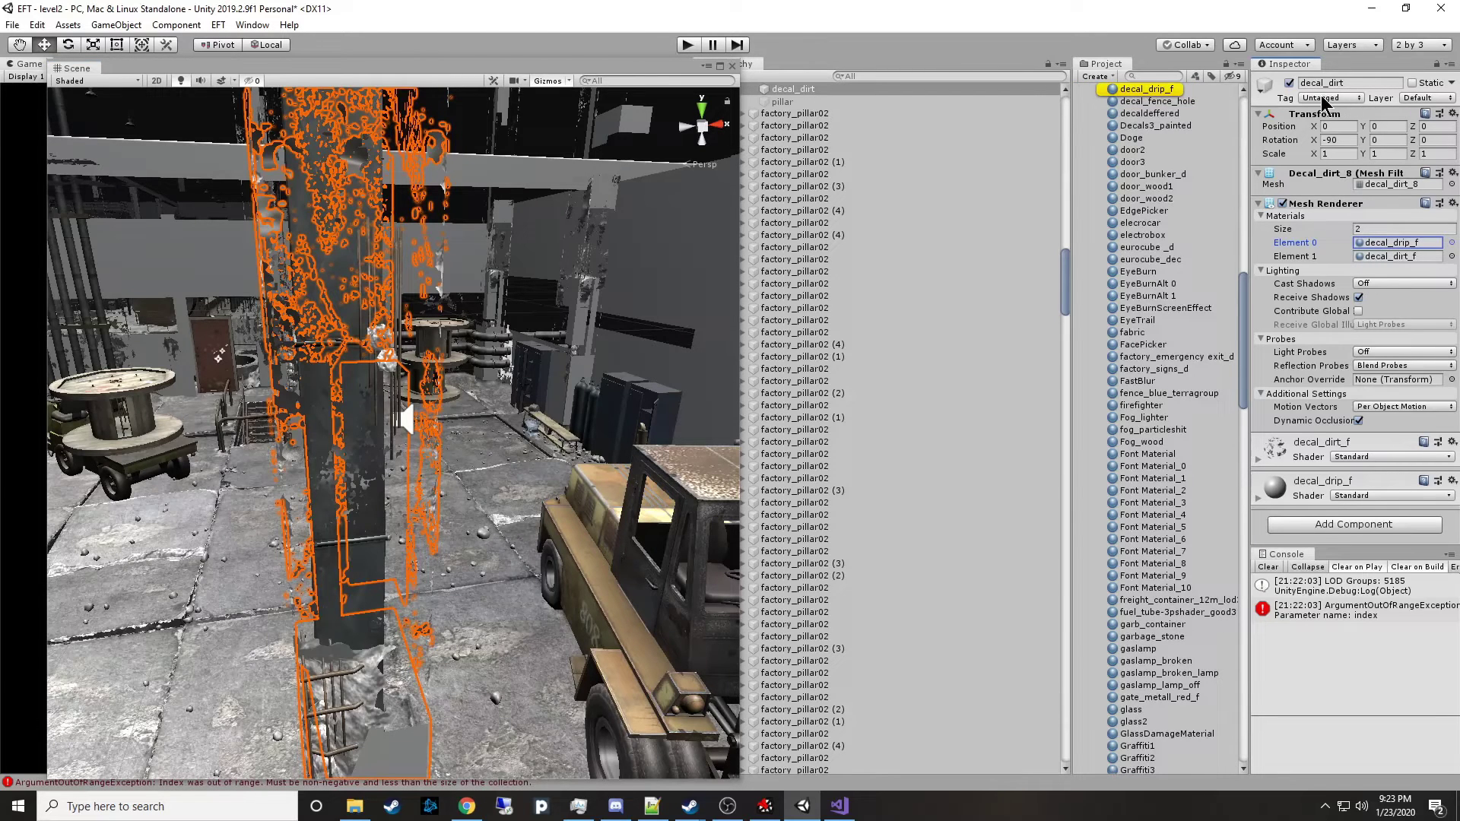
pyautogui.click(1160, 90)
pyautogui.click(1373, 97)
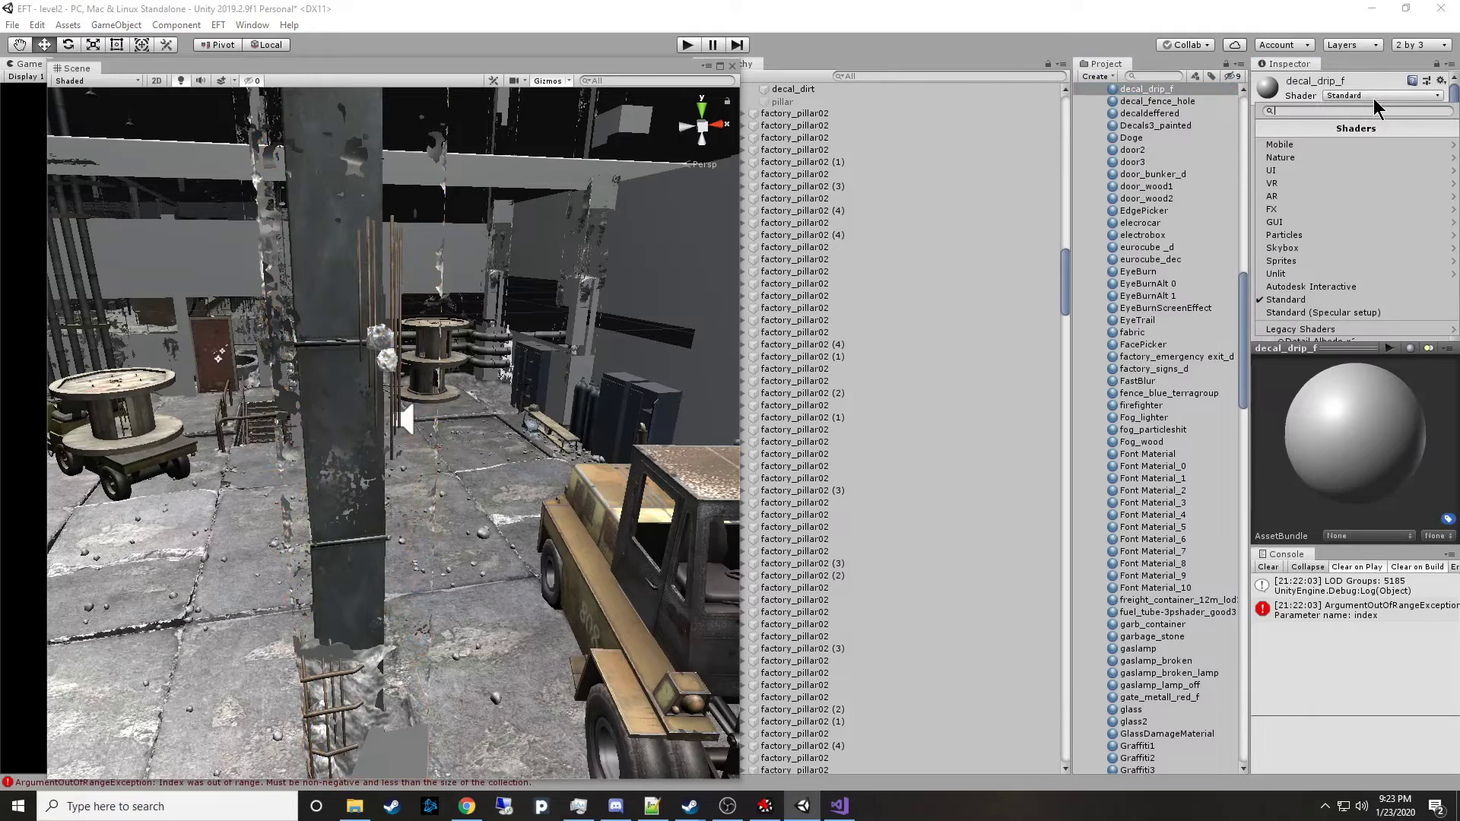
pyautogui.click(1365, 76)
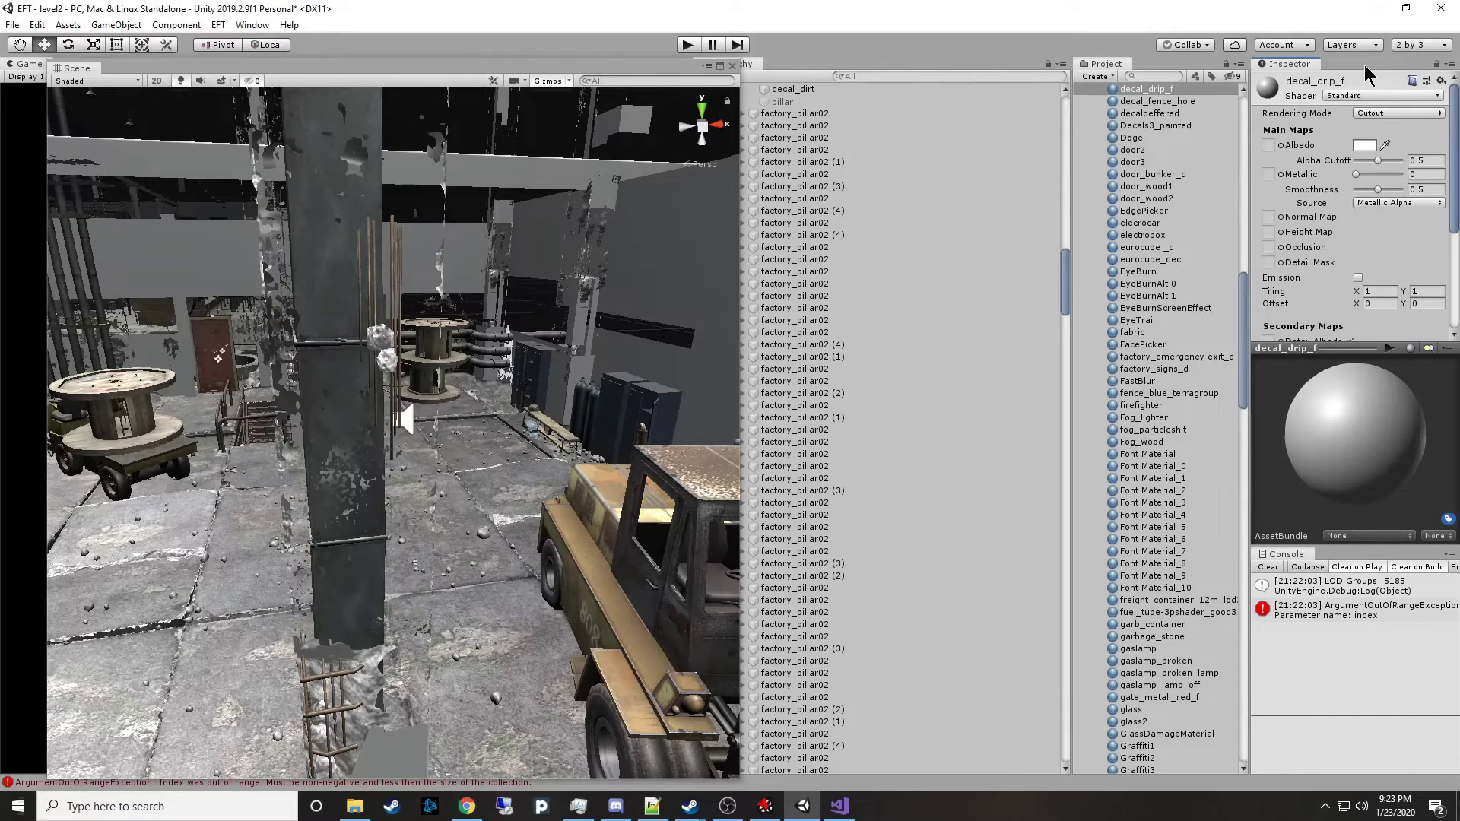
pyautogui.click(1380, 112)
pyautogui.click(1384, 131)
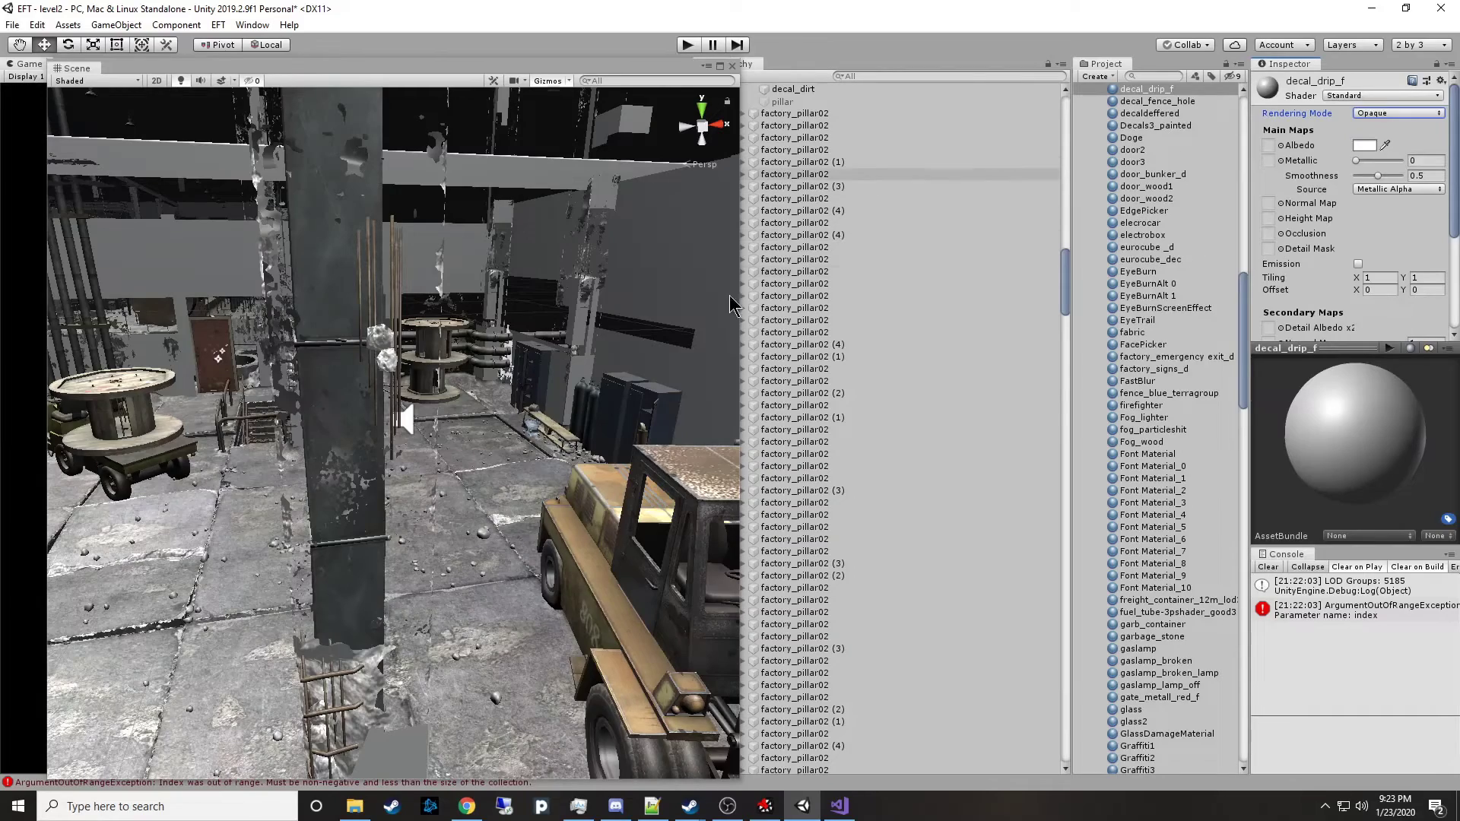
# Find the decal_dirt_f material on the same pillar's decal_dirt object and set its rendering mode to Opaque.
pyautogui.click(795, 259)
pyautogui.click(371, 603)
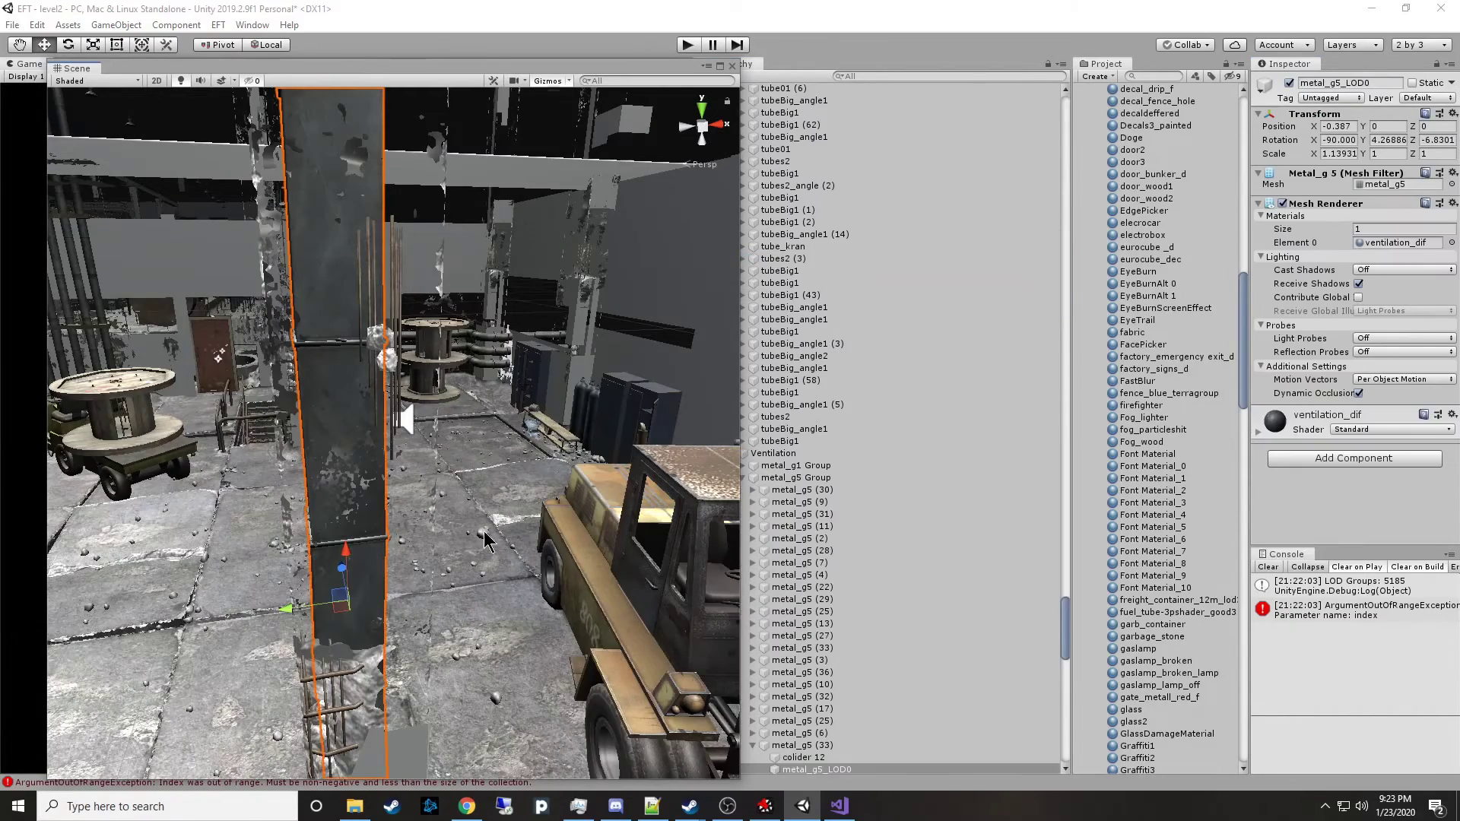
pyautogui.keyDown('alt'); pyautogui.moveTo(482, 542); pyautogui.dragTo(325, 561); pyautogui.keyUp('alt')
pyautogui.click(334, 672)
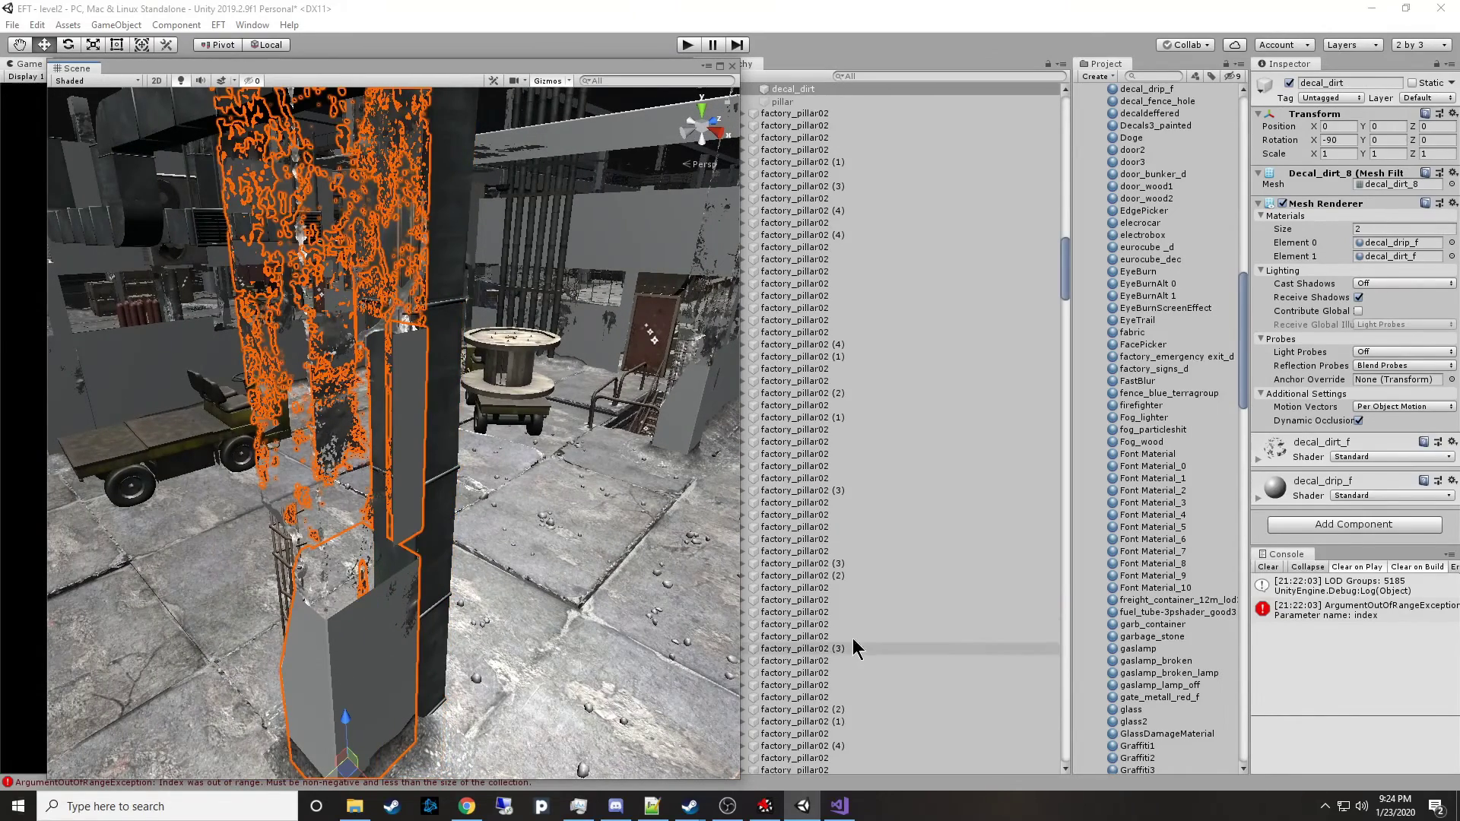
pyautogui.click(1384, 257)
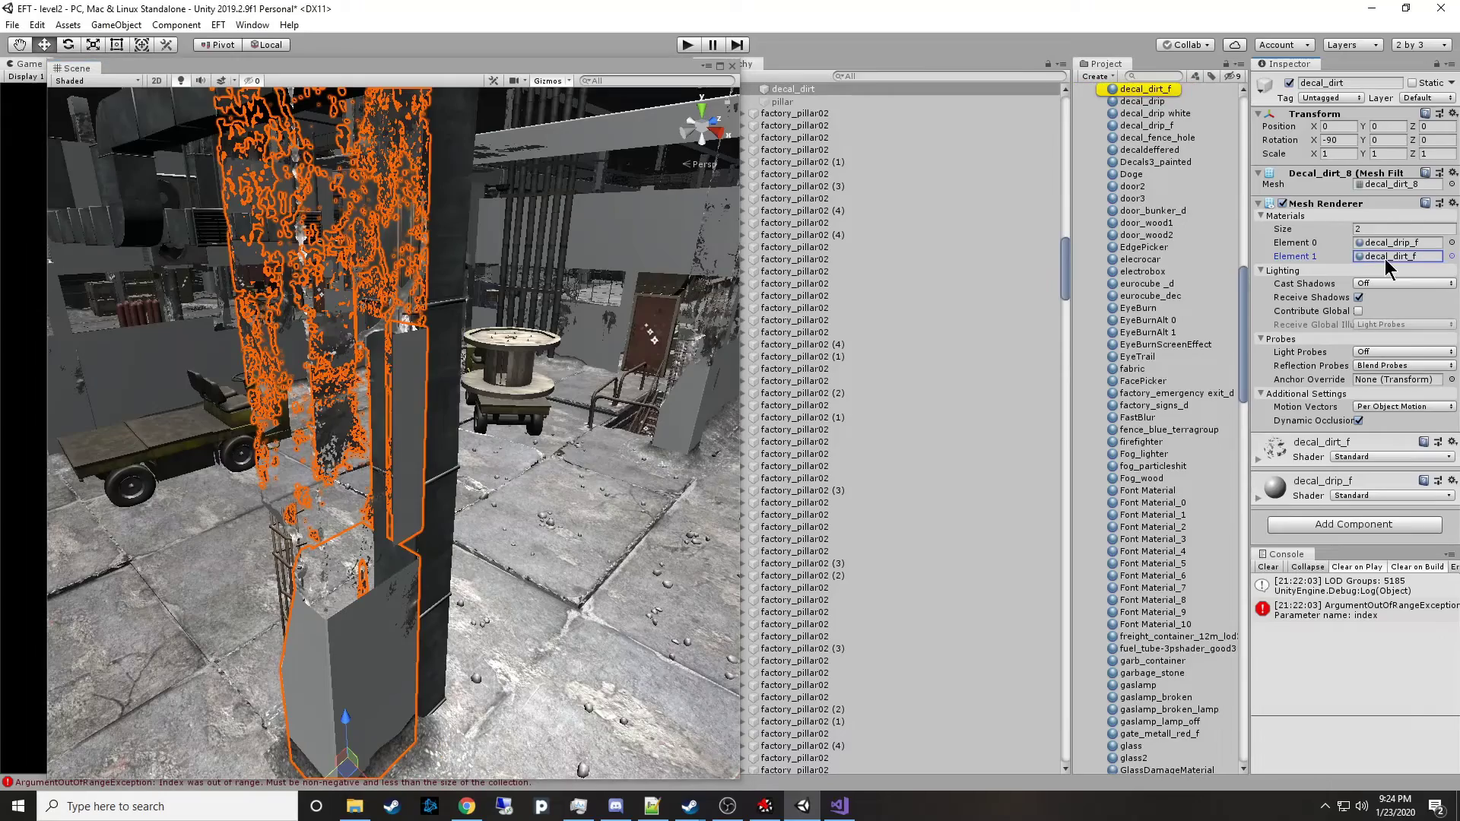
pyautogui.click(1152, 91)
pyautogui.click(1385, 114)
pyautogui.click(1382, 127)
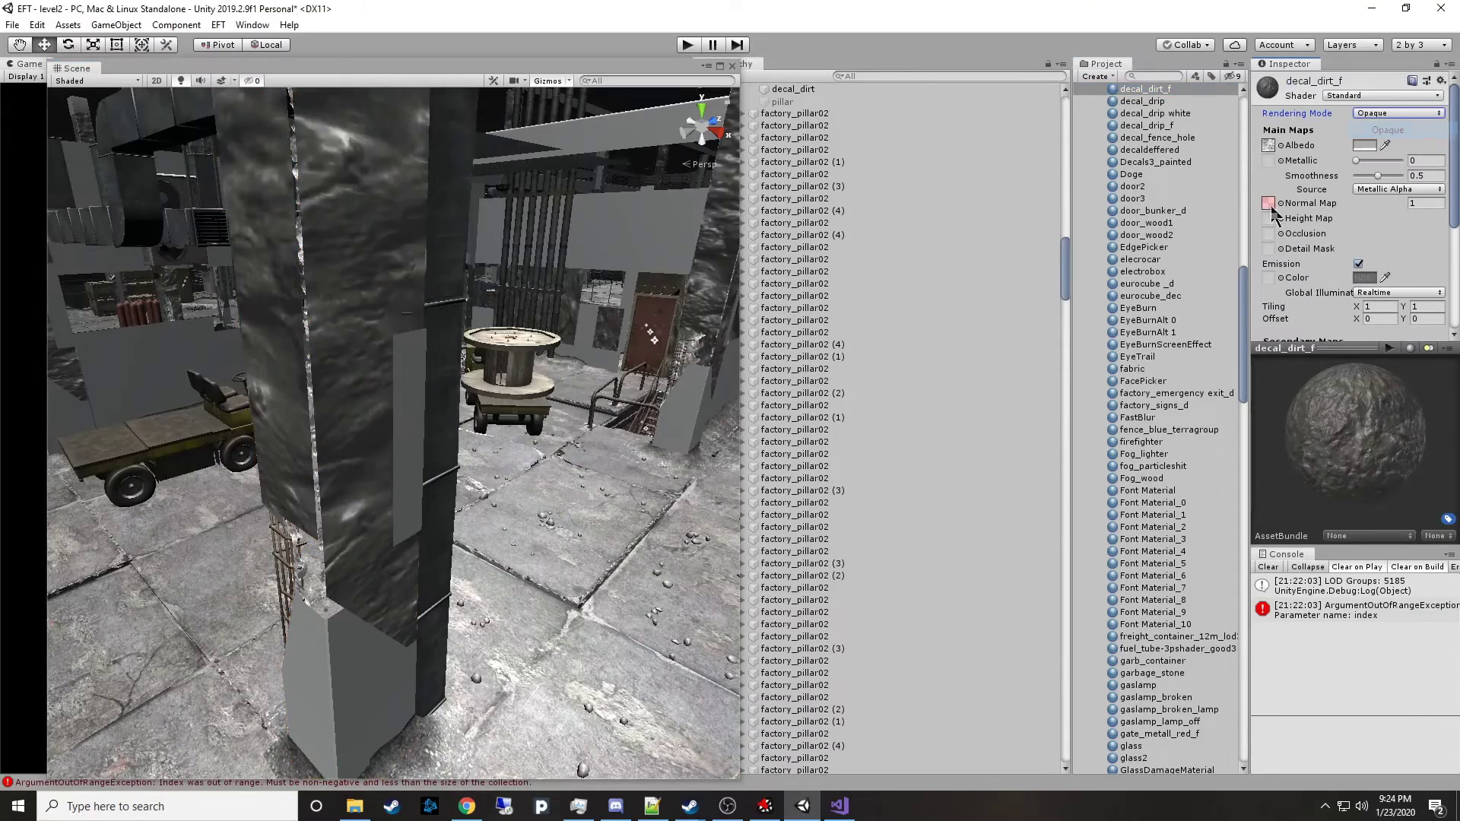
# Collapse the factory_indoor_construction hierarchy and raise the first Directional Light's intensity to 39.75.
pyautogui.moveTo(641, 524); pyautogui.dragTo(977, 613, button='right')
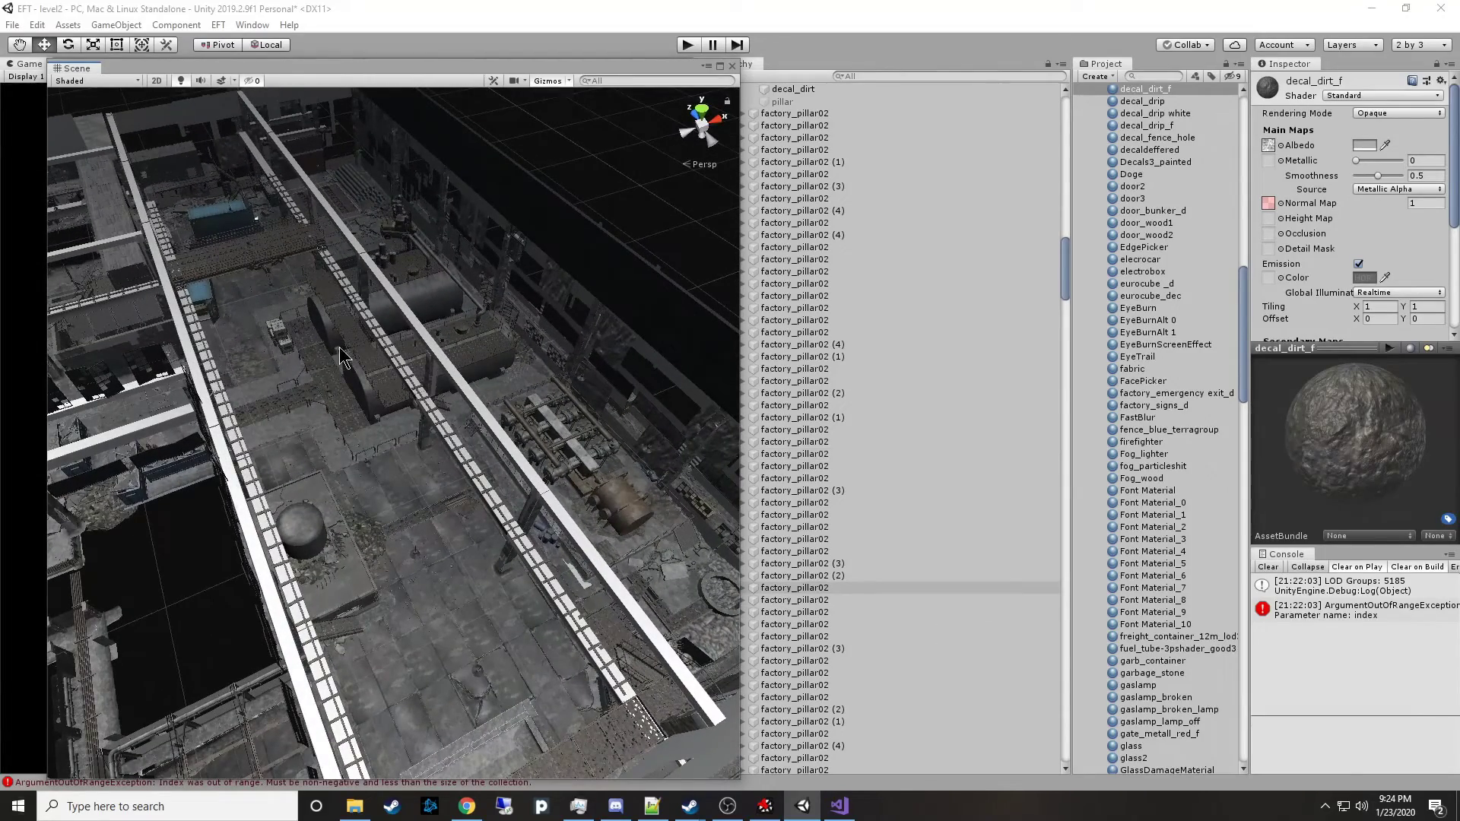
pyautogui.moveTo(433, 694); pyautogui.dragTo(551, 640, button='right')
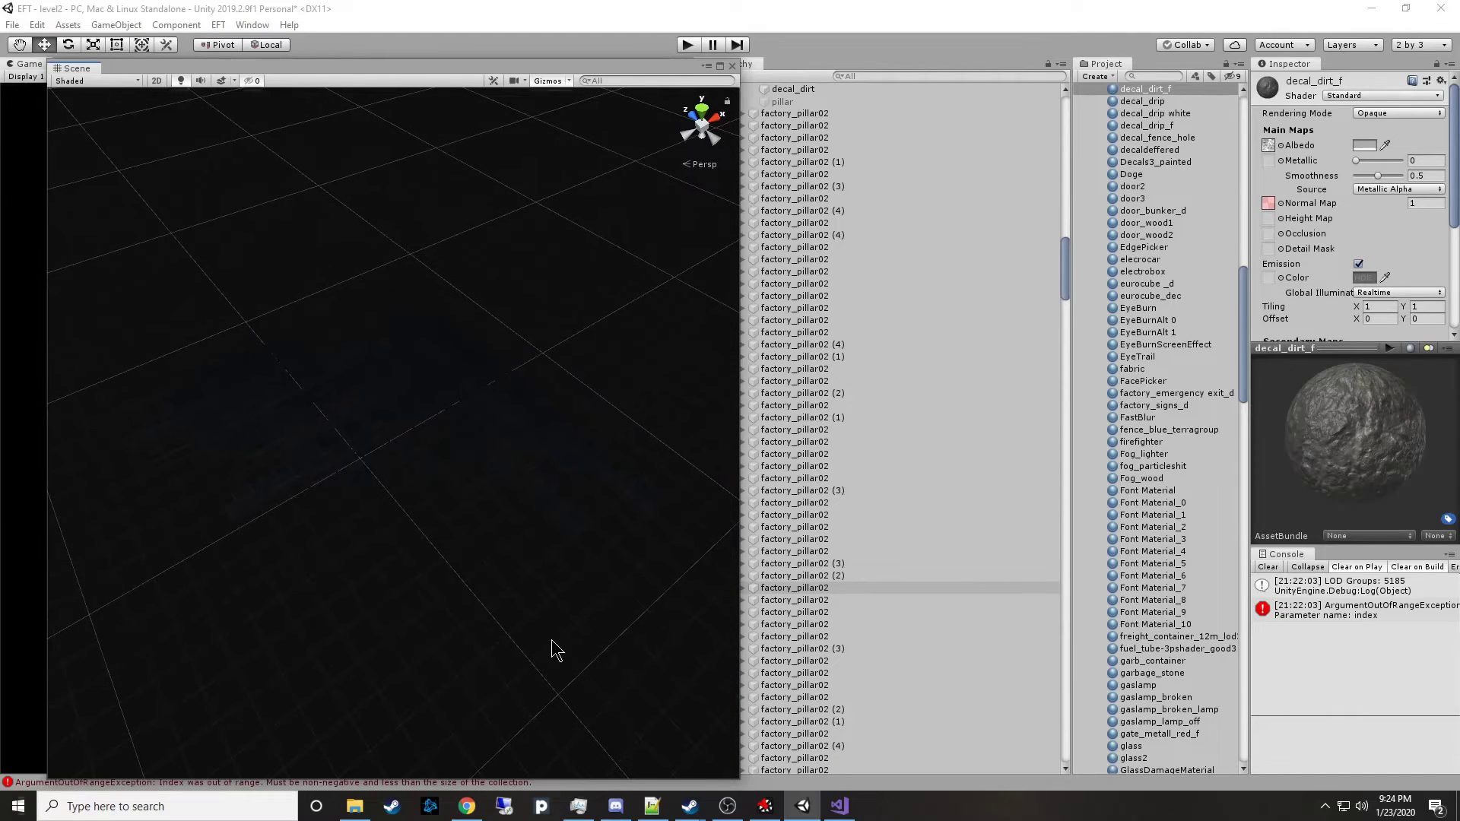
pyautogui.click(860, 307)
pyautogui.press('Left')
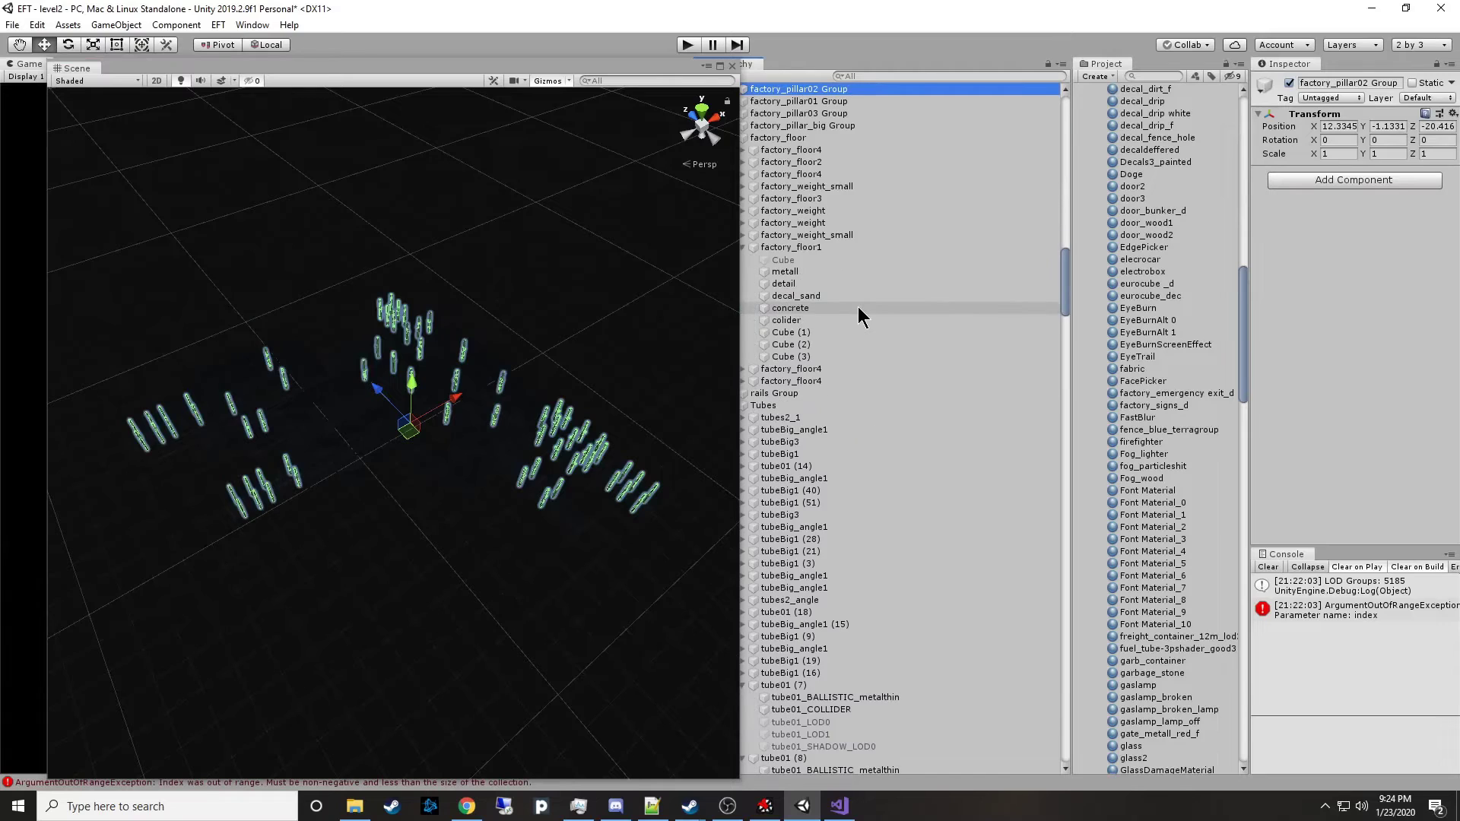
pyautogui.press('Left')
pyautogui.press('Left')
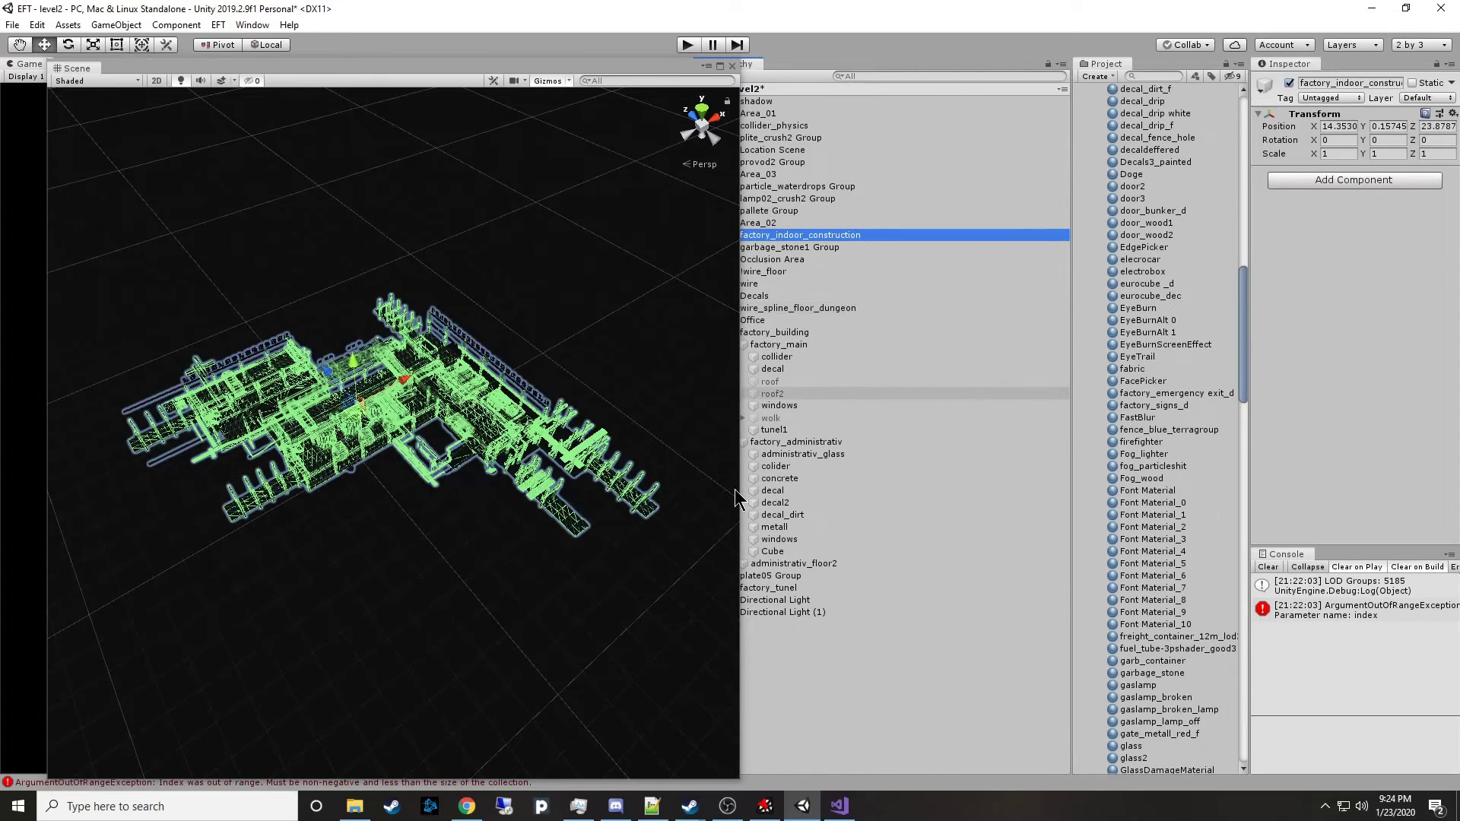
pyautogui.click(830, 600)
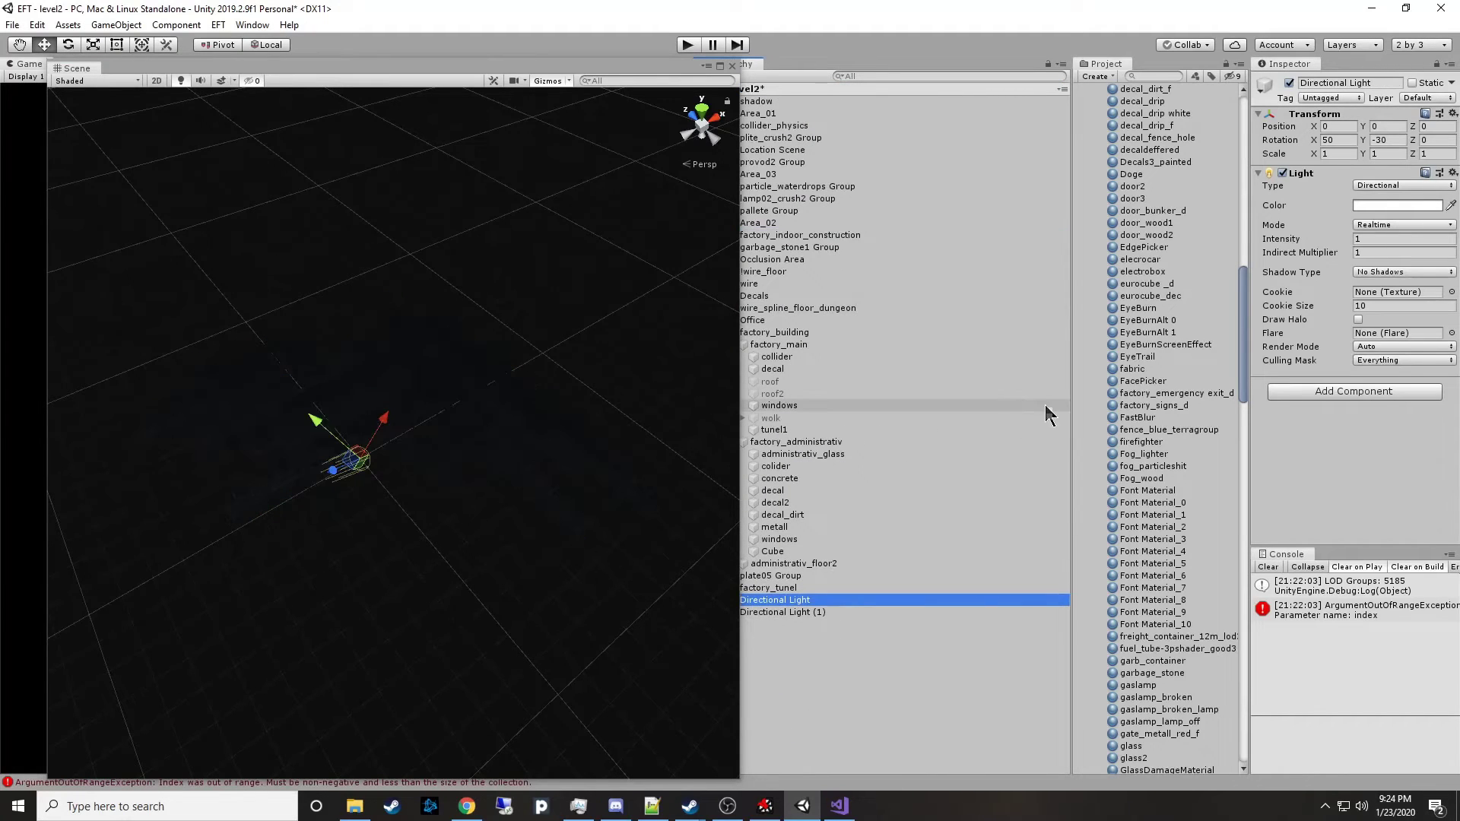
pyautogui.click(1351, 241)
pyautogui.moveTo(1395, 242); pyautogui.dragTo(526, 307)
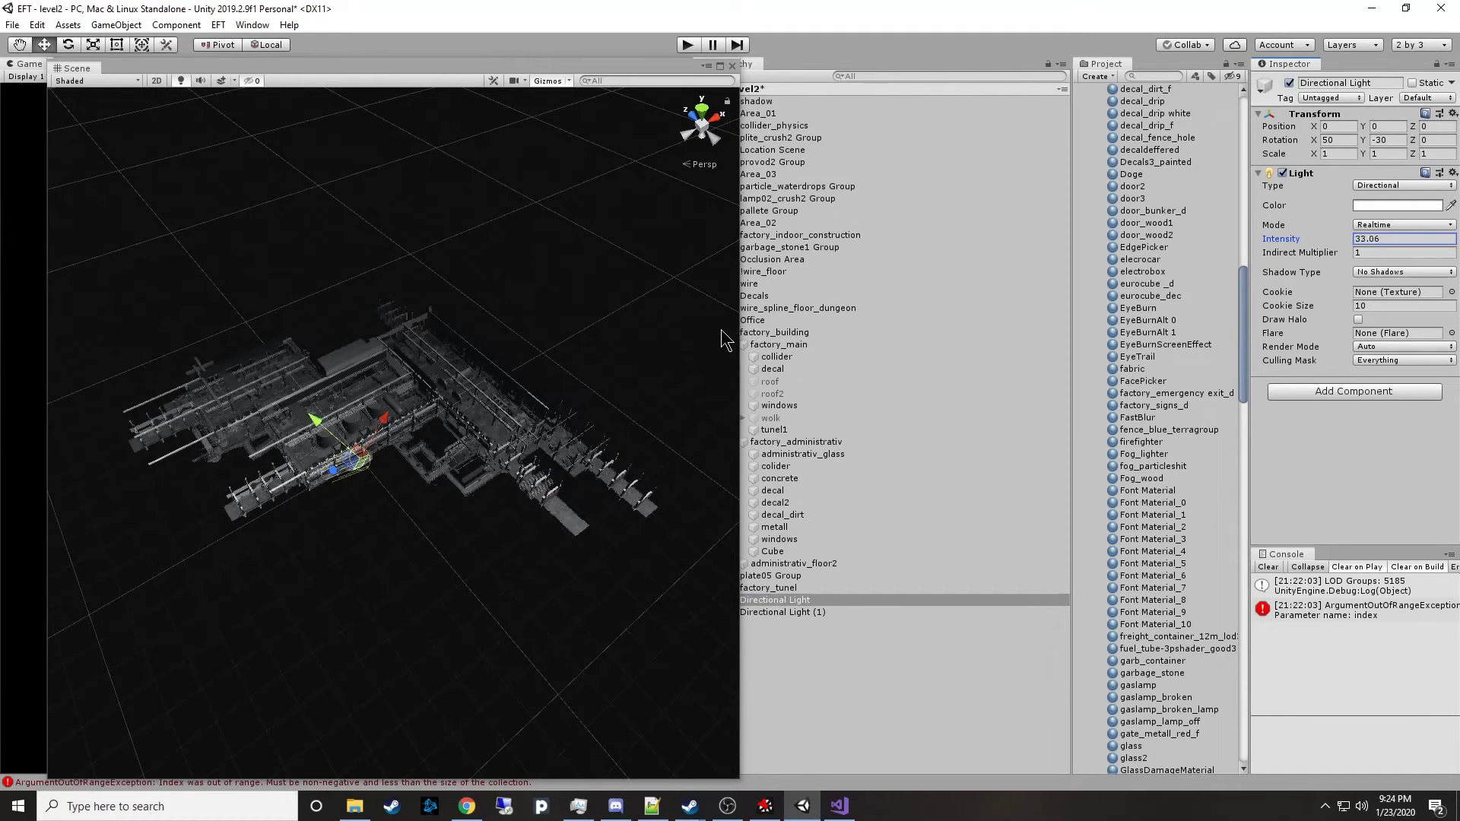
pyautogui.moveTo(788, 339); pyautogui.dragTo(882, 343)
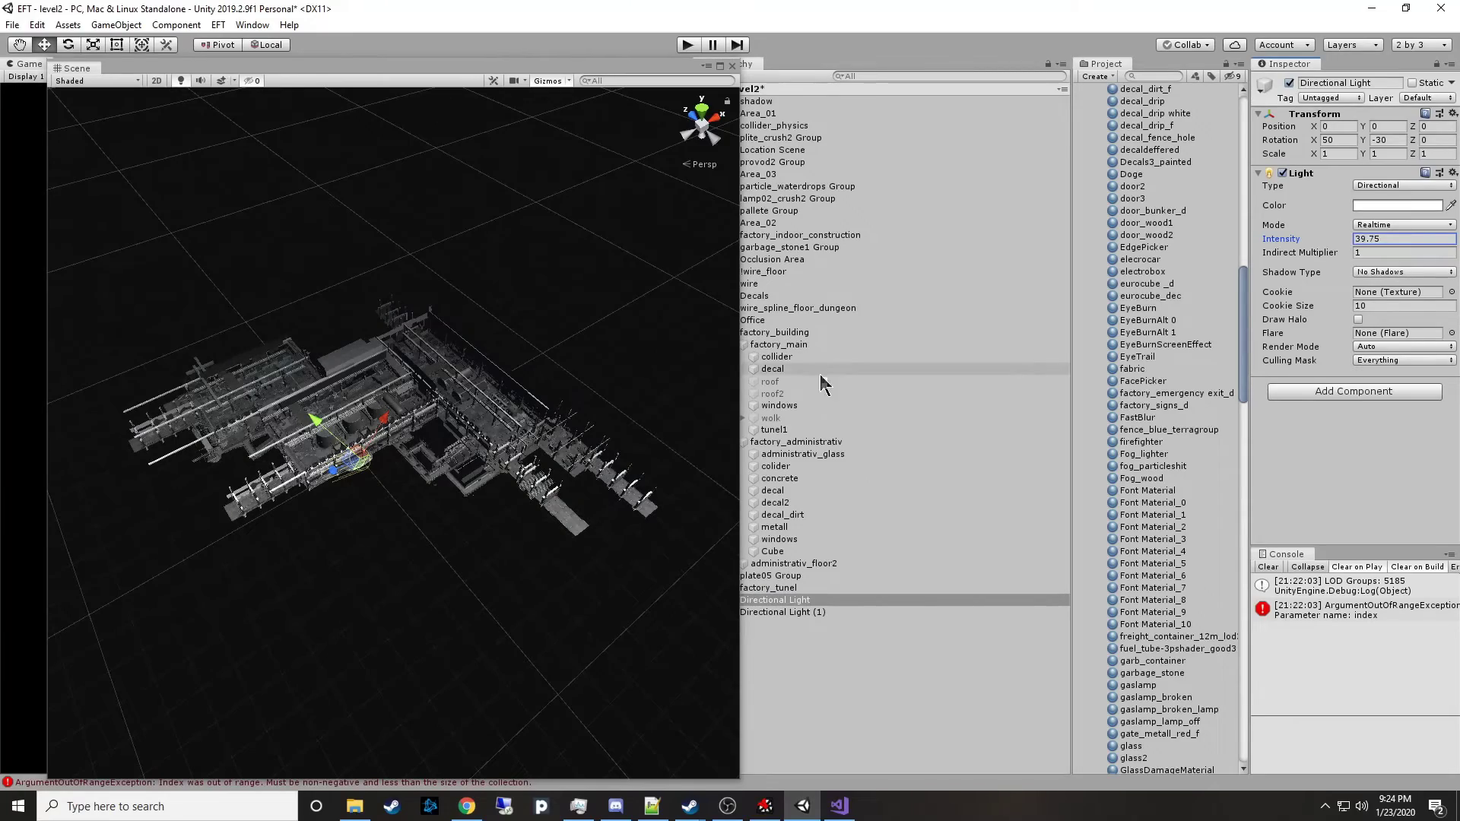
# Maximize the Scene view and examine the whole lit factory level from above.
pyautogui.click(720, 66)
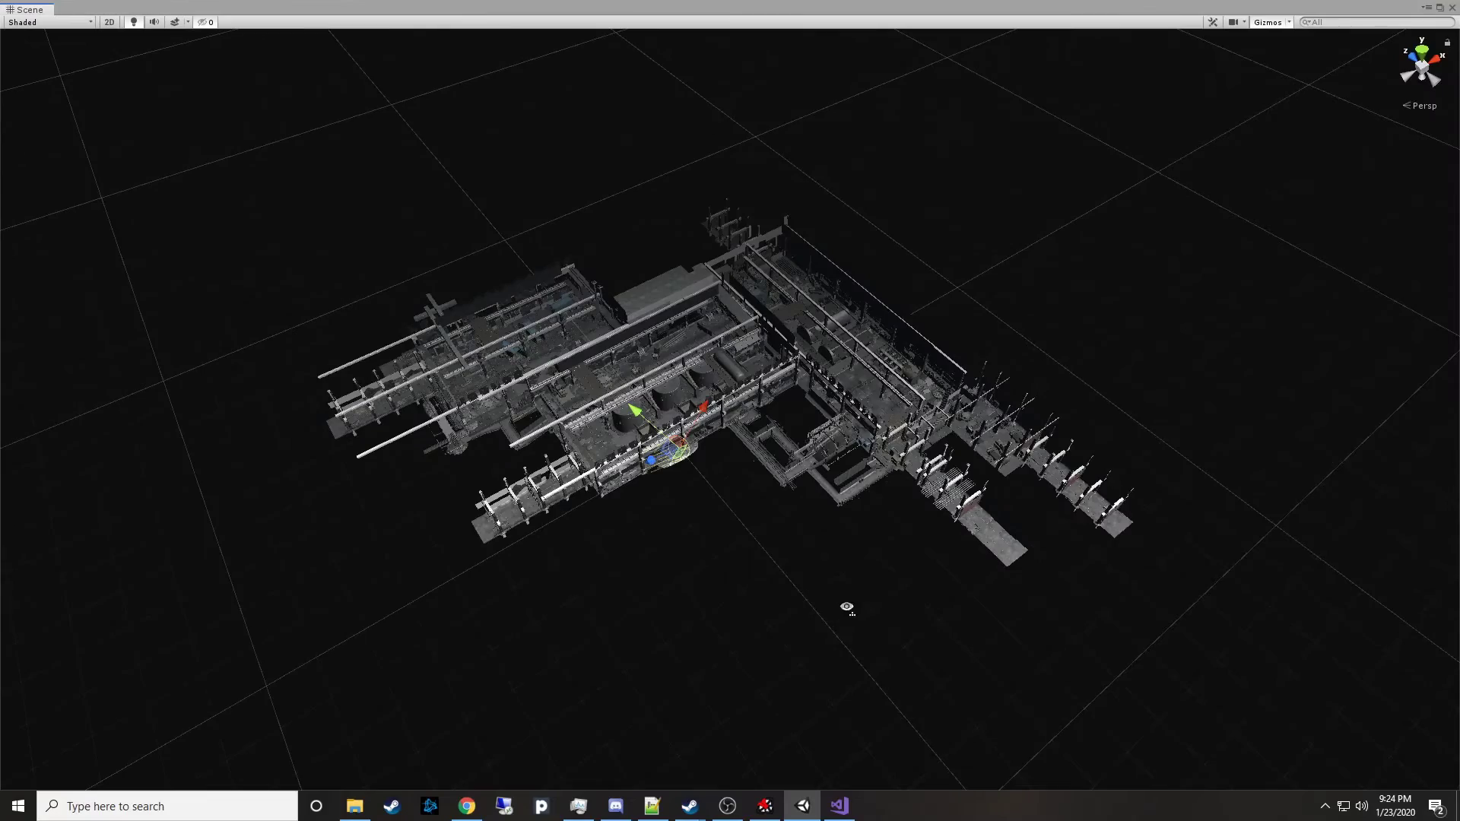
pyautogui.moveTo(850, 606)
pyautogui.mouseDown(button='right')
pyautogui.moveTo(874, 603)
pyautogui.moveTo(845, 608)
pyautogui.mouseUp(button='right')
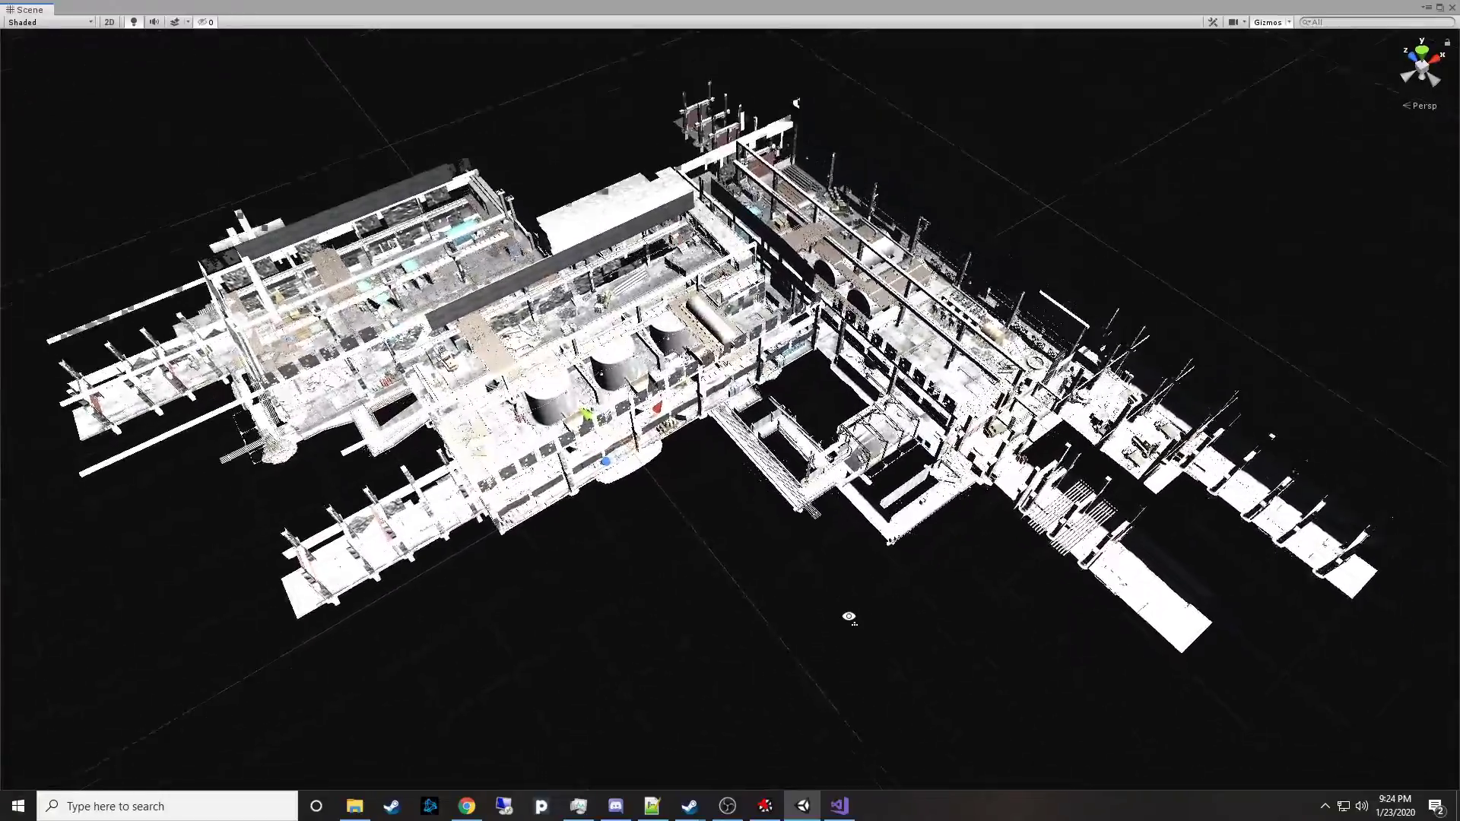
pyautogui.moveTo(849, 617); pyautogui.dragTo(849, 657, button='right')
pyautogui.press('w')
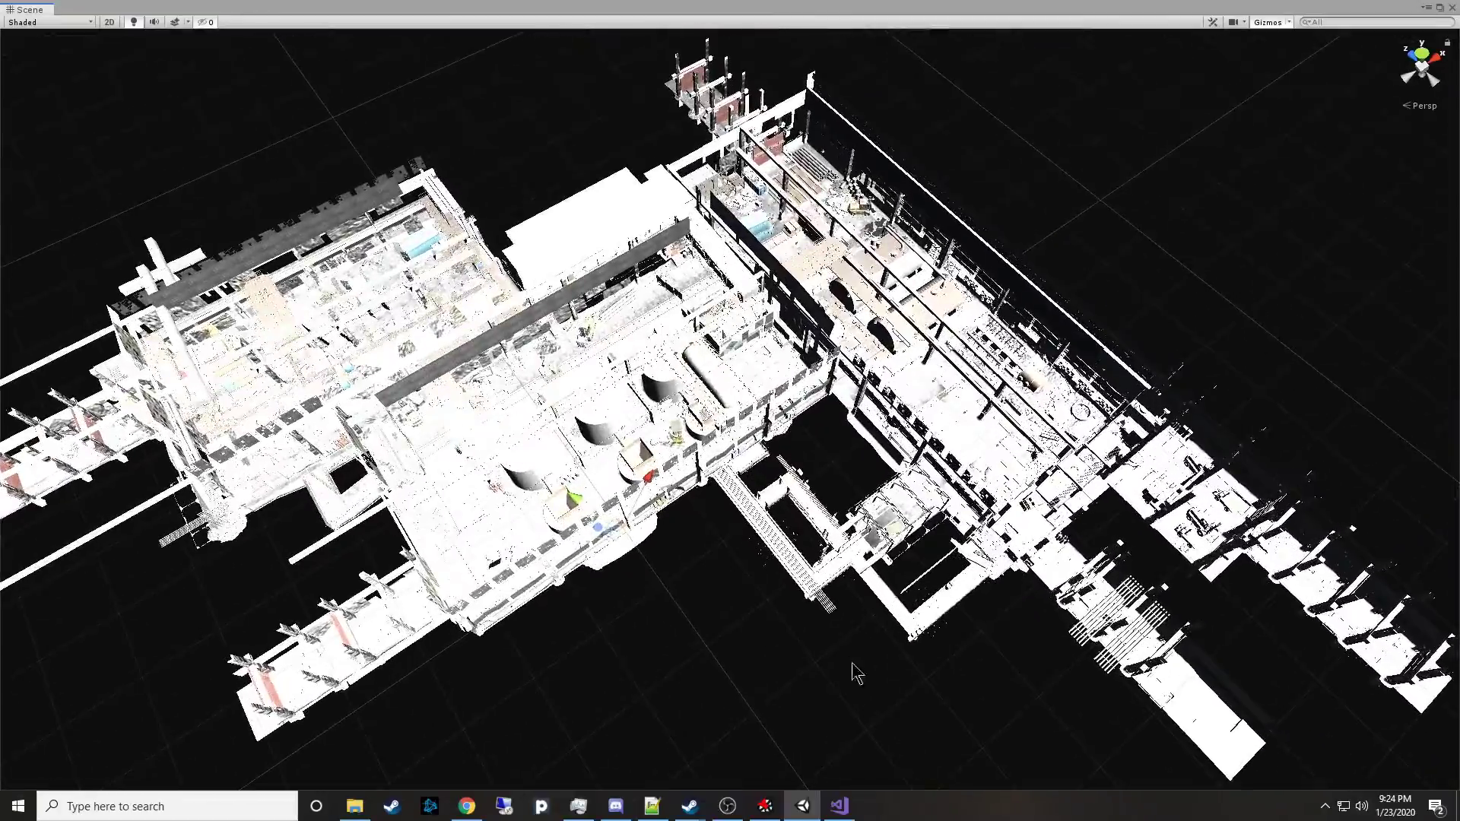
pyautogui.moveTo(752, 730)
pyautogui.mouseDown(button='right')
pyautogui.moveTo(750, 677)
pyautogui.moveTo(775, 682)
pyautogui.moveTo(770, 707)
pyautogui.mouseUp(button='right')
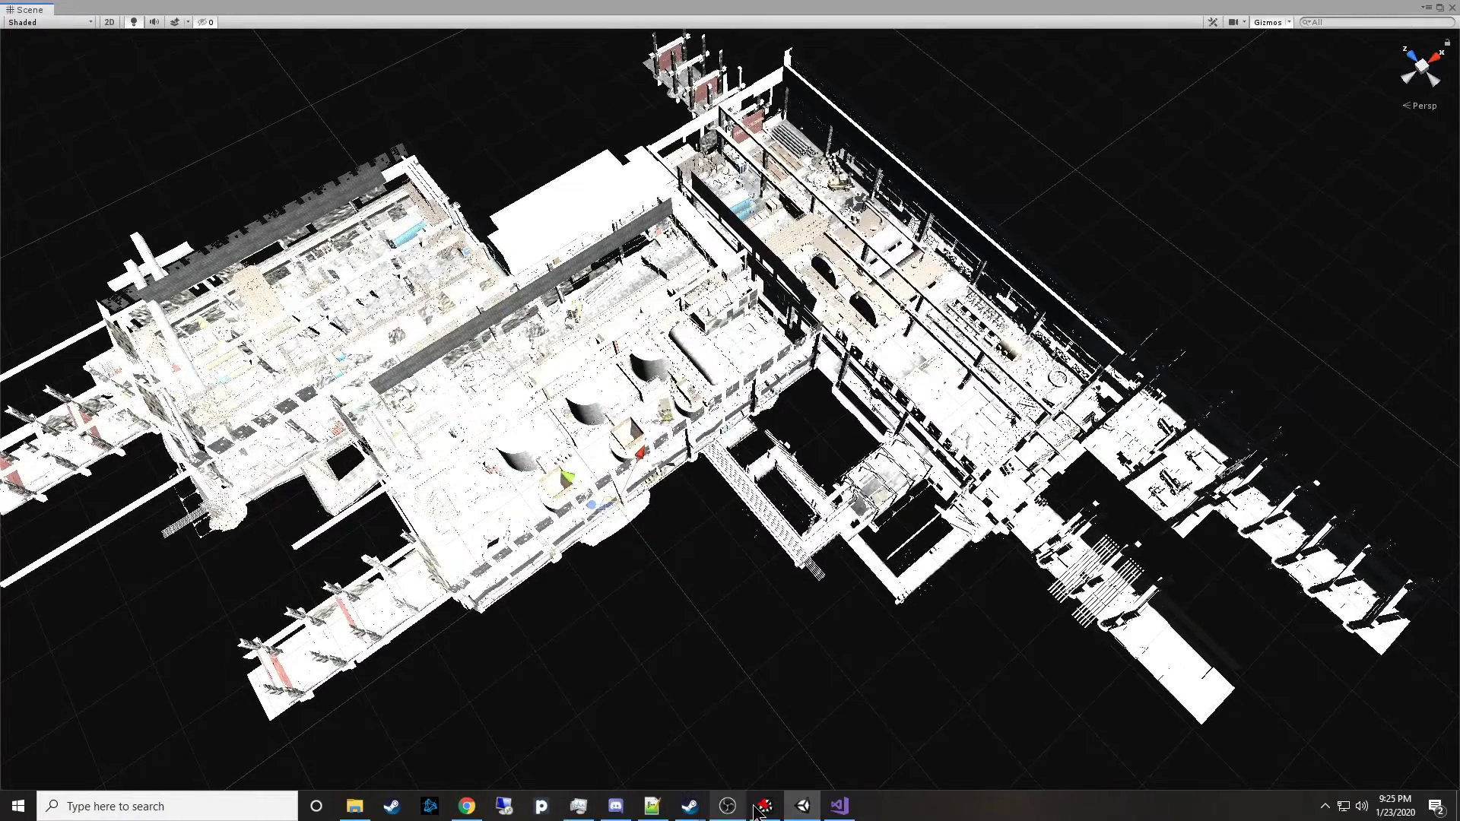
pyautogui.click(803, 806)
pyautogui.click(840, 806)
pyautogui.click(802, 806)
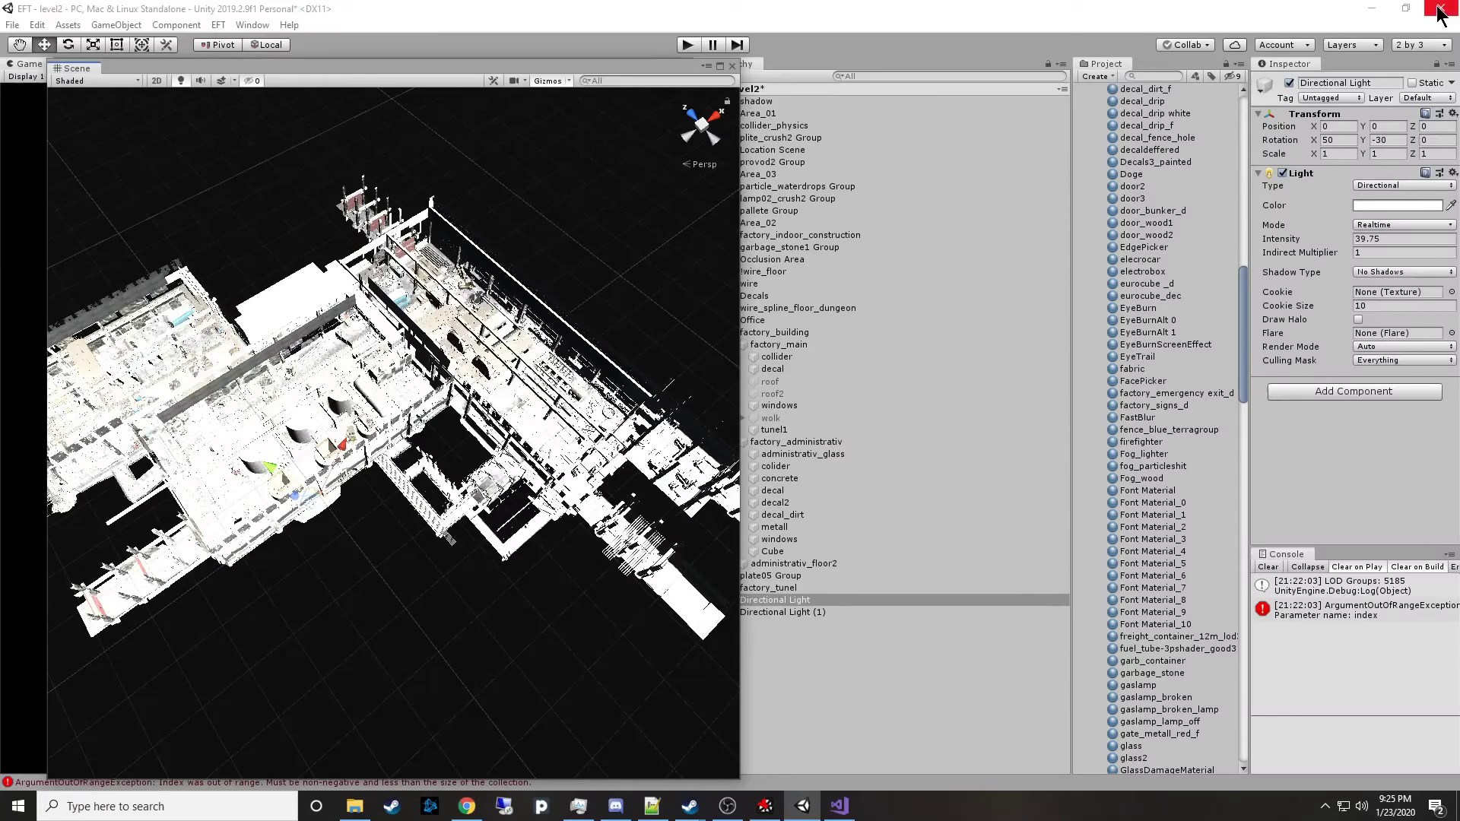
# Set the first Directional Light's intensity to 20 and check the whole level in the maximized Scene view.
pyautogui.click(1439, 7)
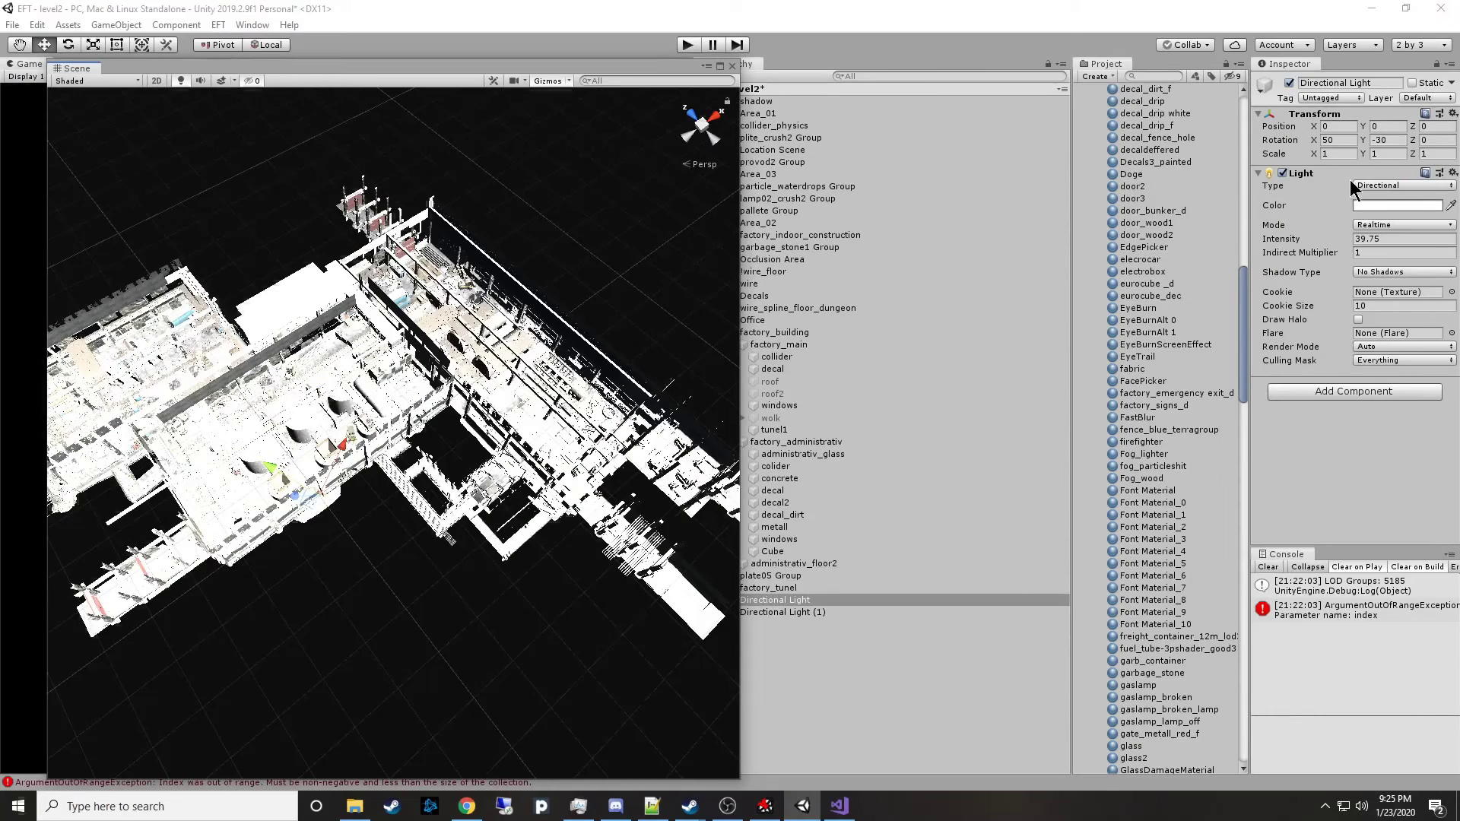
pyautogui.click(1401, 238)
pyautogui.write('20')
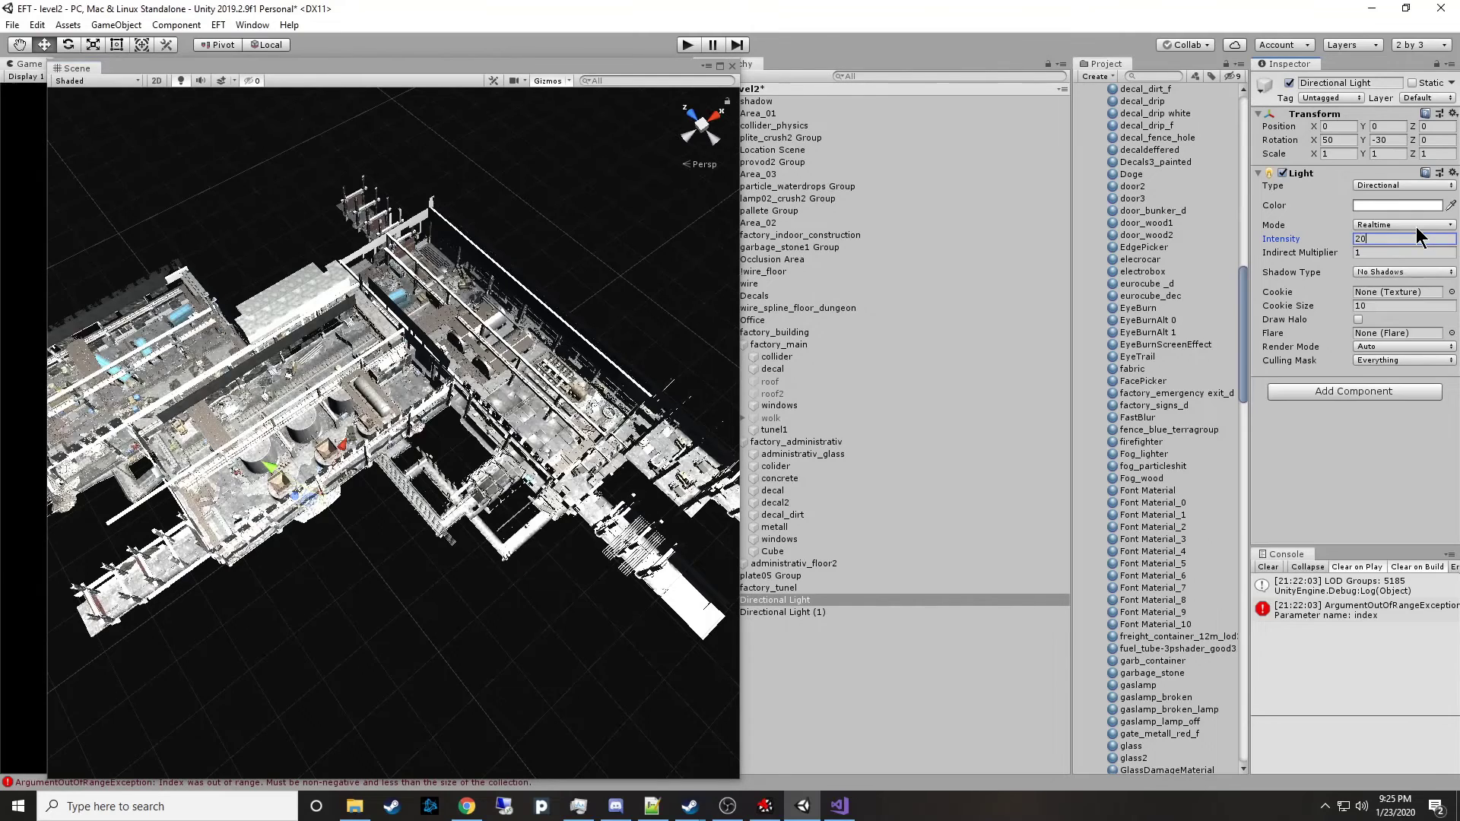
pyautogui.click(716, 66)
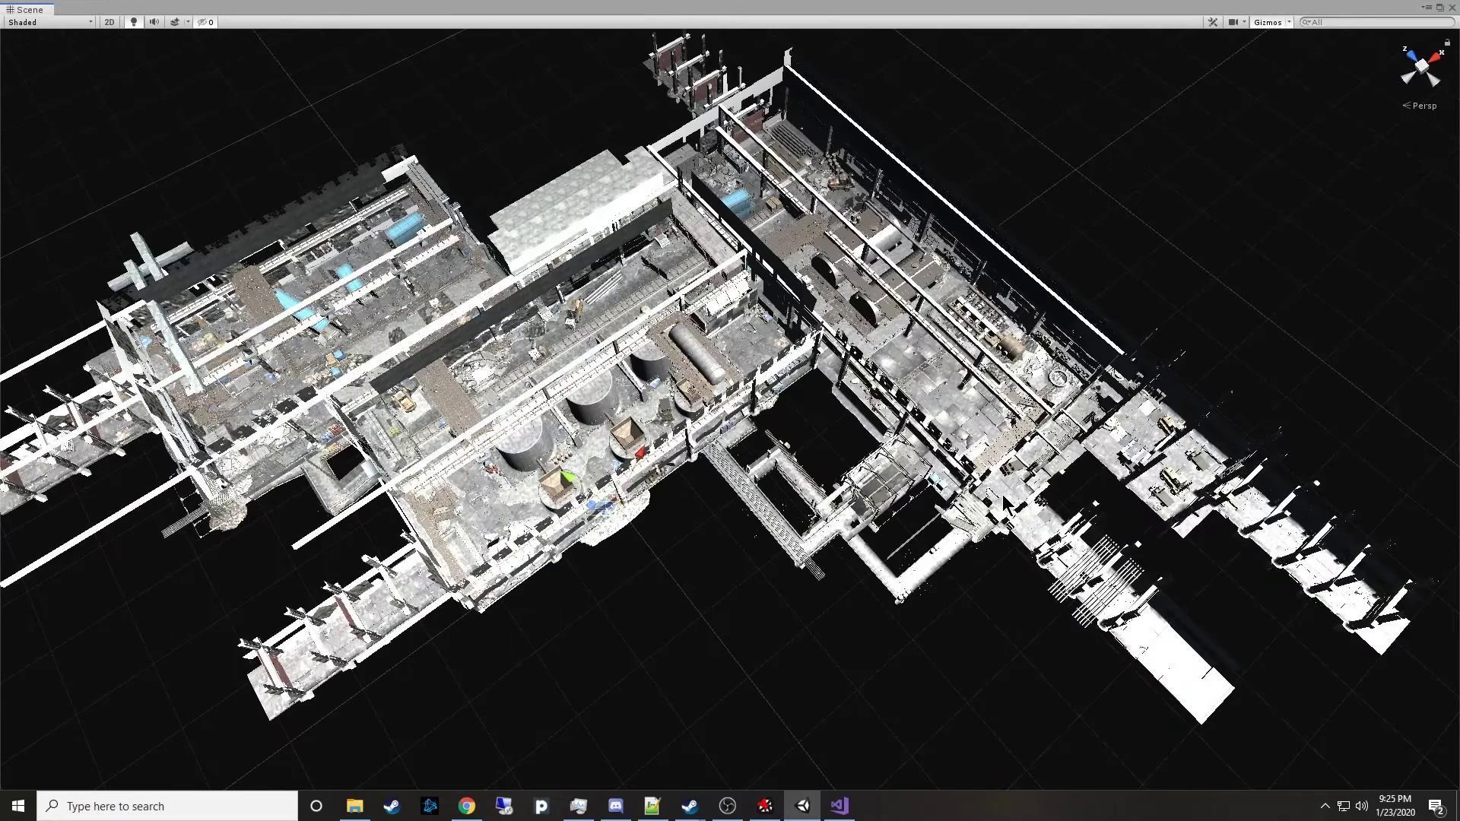
# Lower the first Directional Light's intensity to 10 and maximize the Scene view again.
pyautogui.click(1438, 7)
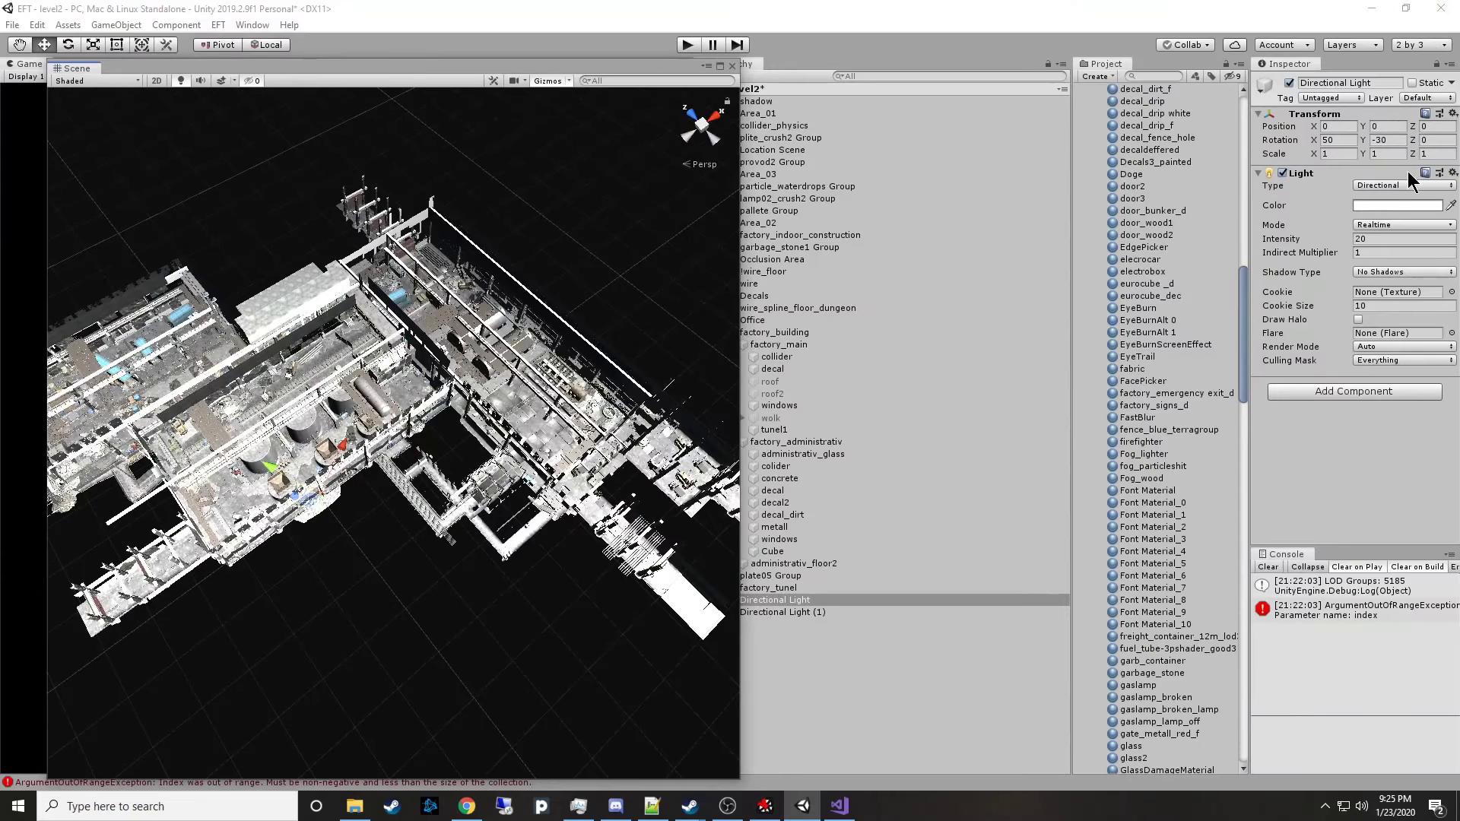
pyautogui.click(1360, 238)
pyautogui.write('10')
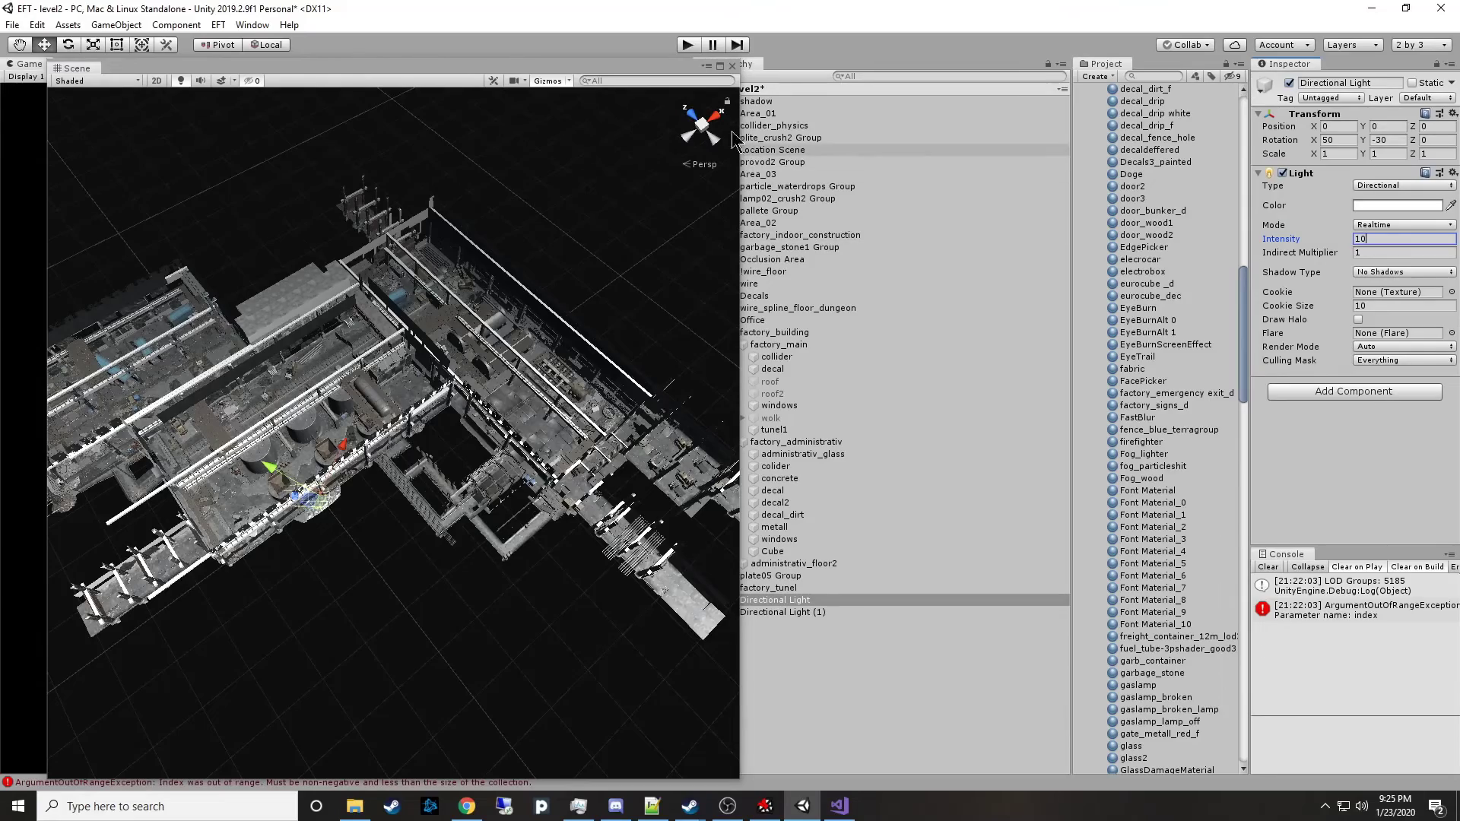
pyautogui.click(720, 66)
# Deactivate the factory_administrativ concrete object that covers the administrative rooms and return to the maximized Scene view.
pyautogui.moveTo(805, 567); pyautogui.dragTo(803, 542, button='right')
pyautogui.click(599, 258)
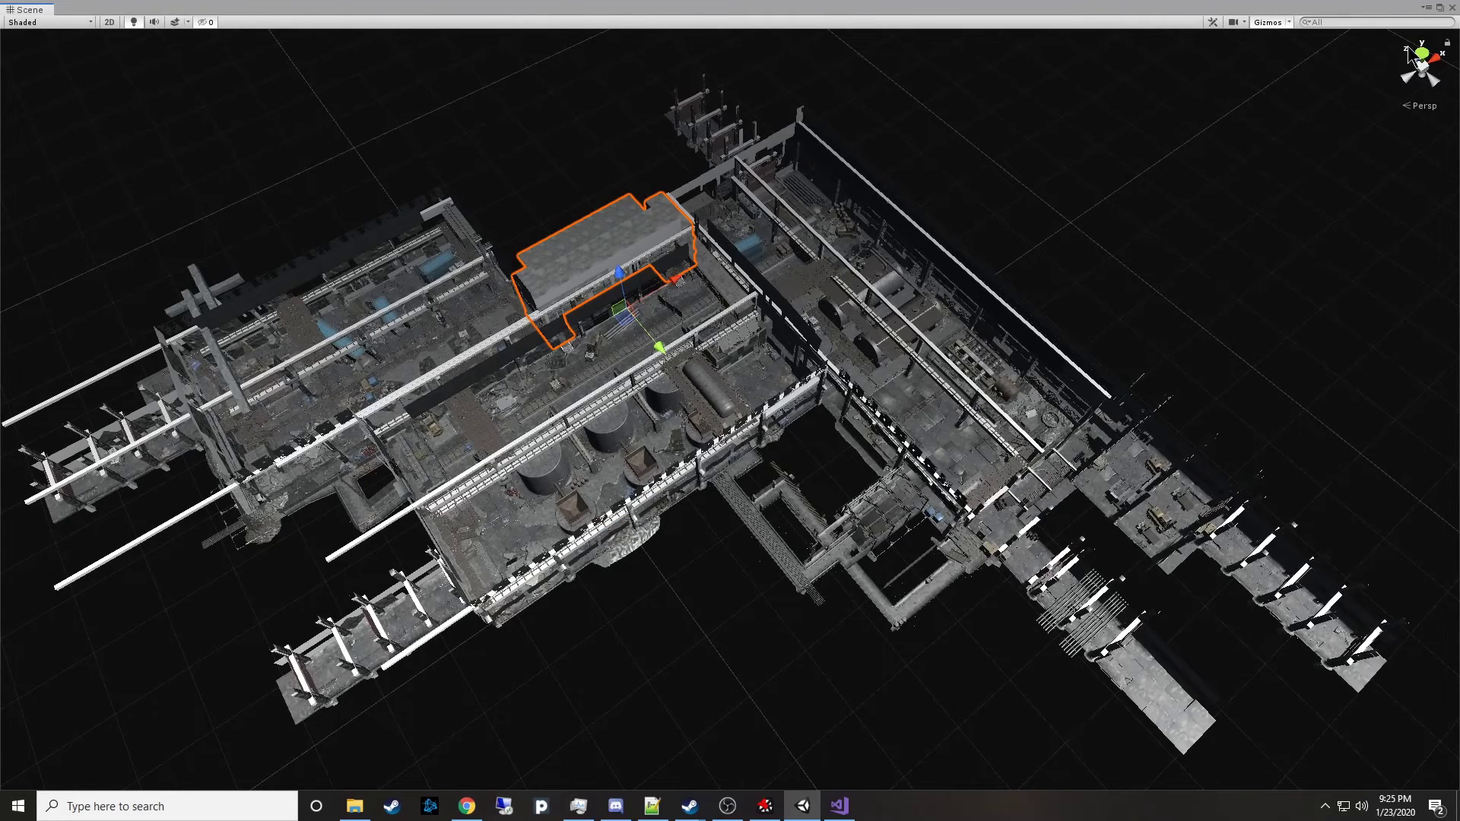
pyautogui.click(1439, 7)
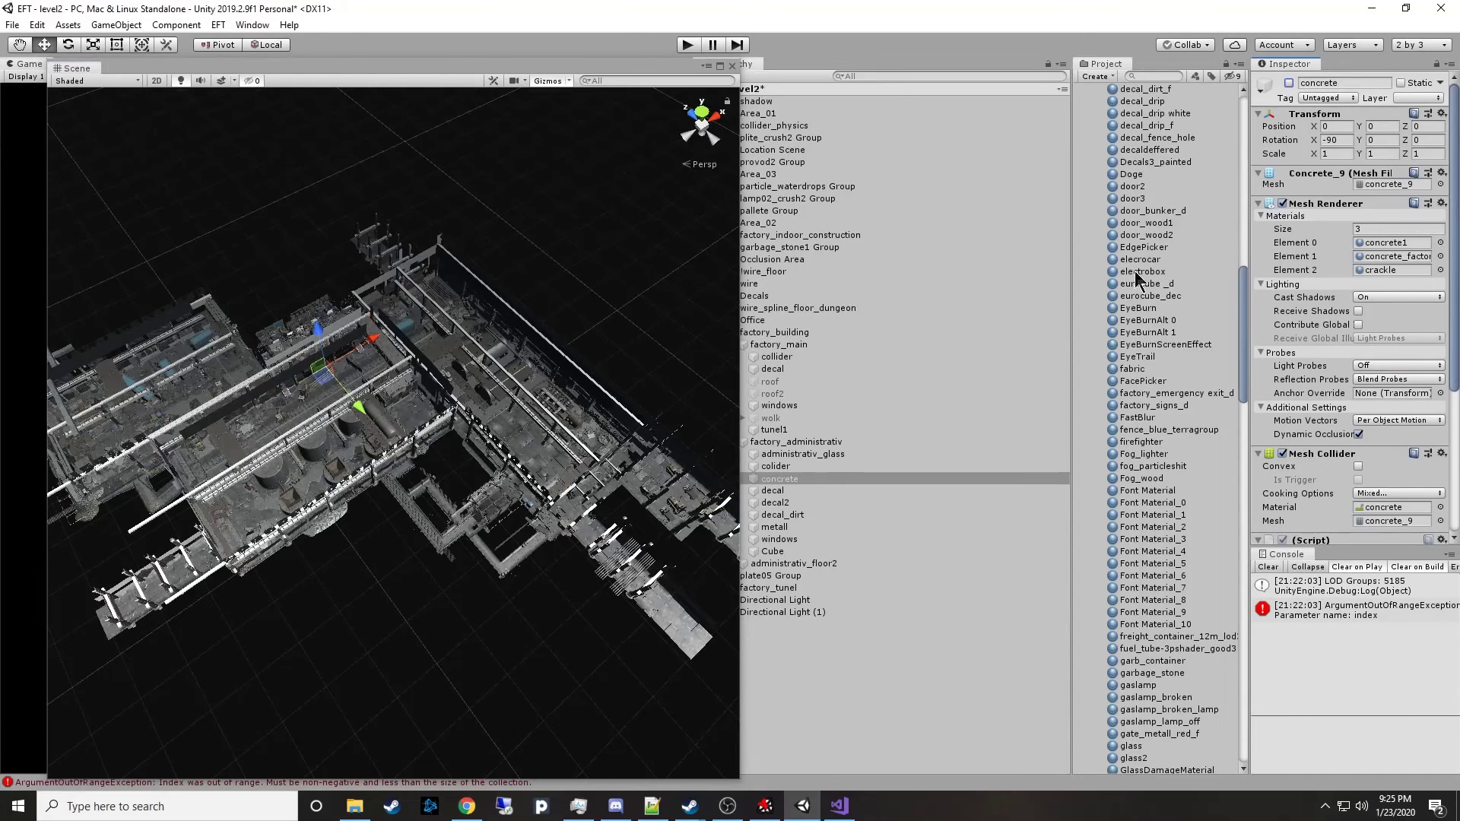
pyautogui.hotkey('shift', 'space')
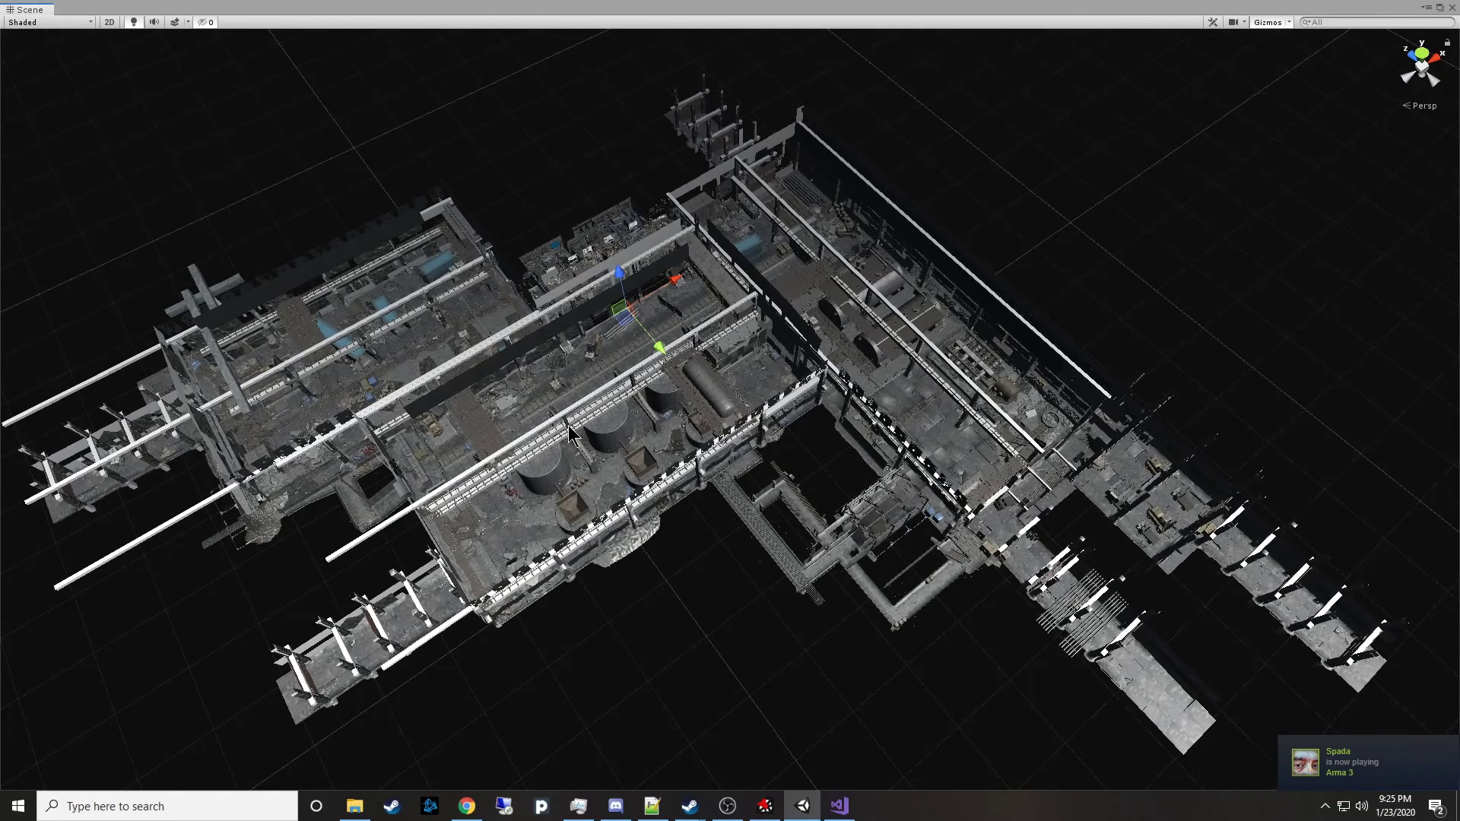
# Select the long beam between the two parallel factory halls and examine the uncovered level from above.
pyautogui.click(59, 585)
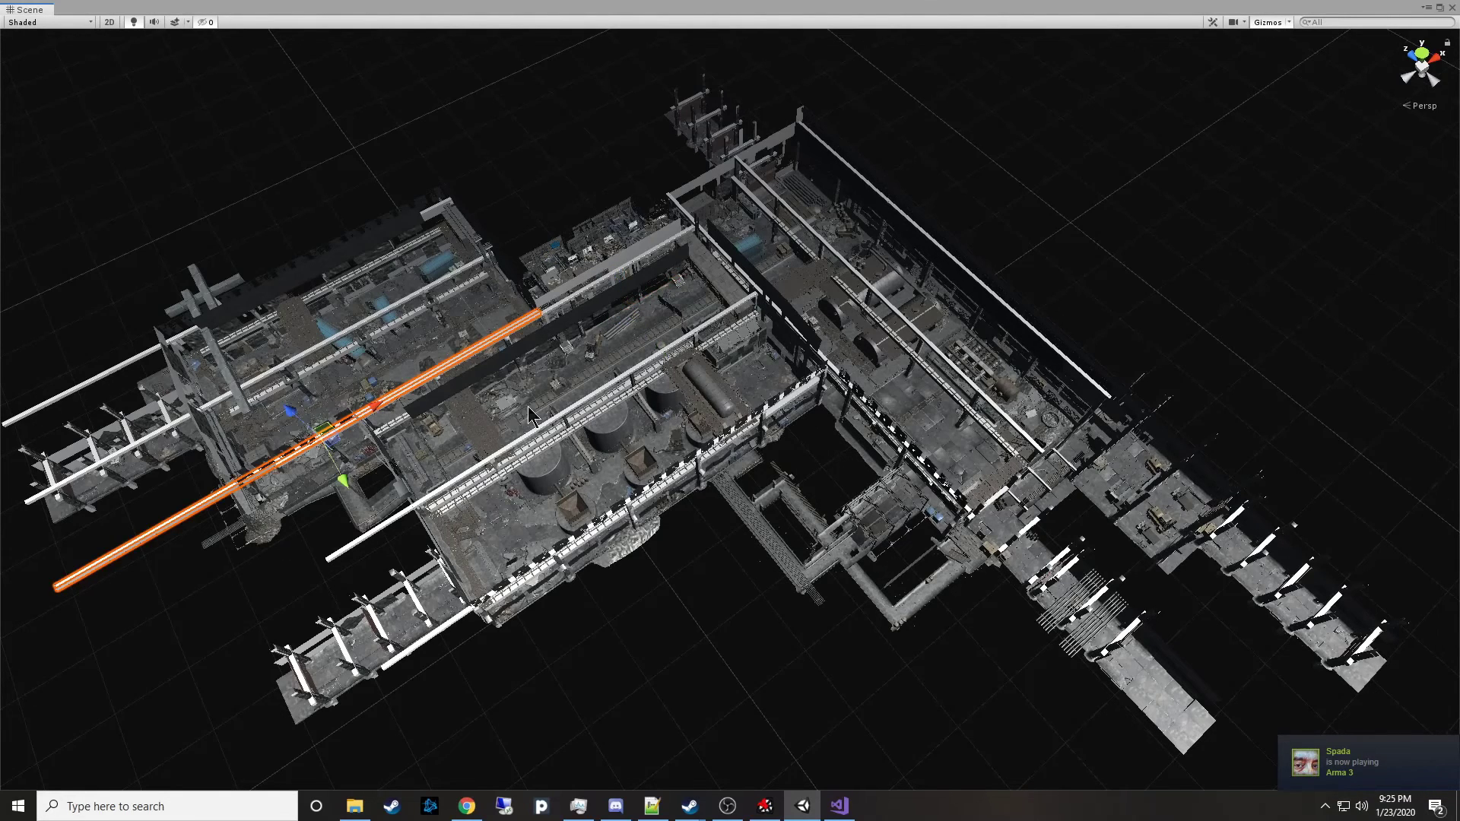
pyautogui.moveTo(805, 658); pyautogui.dragTo(798, 656, button='right')
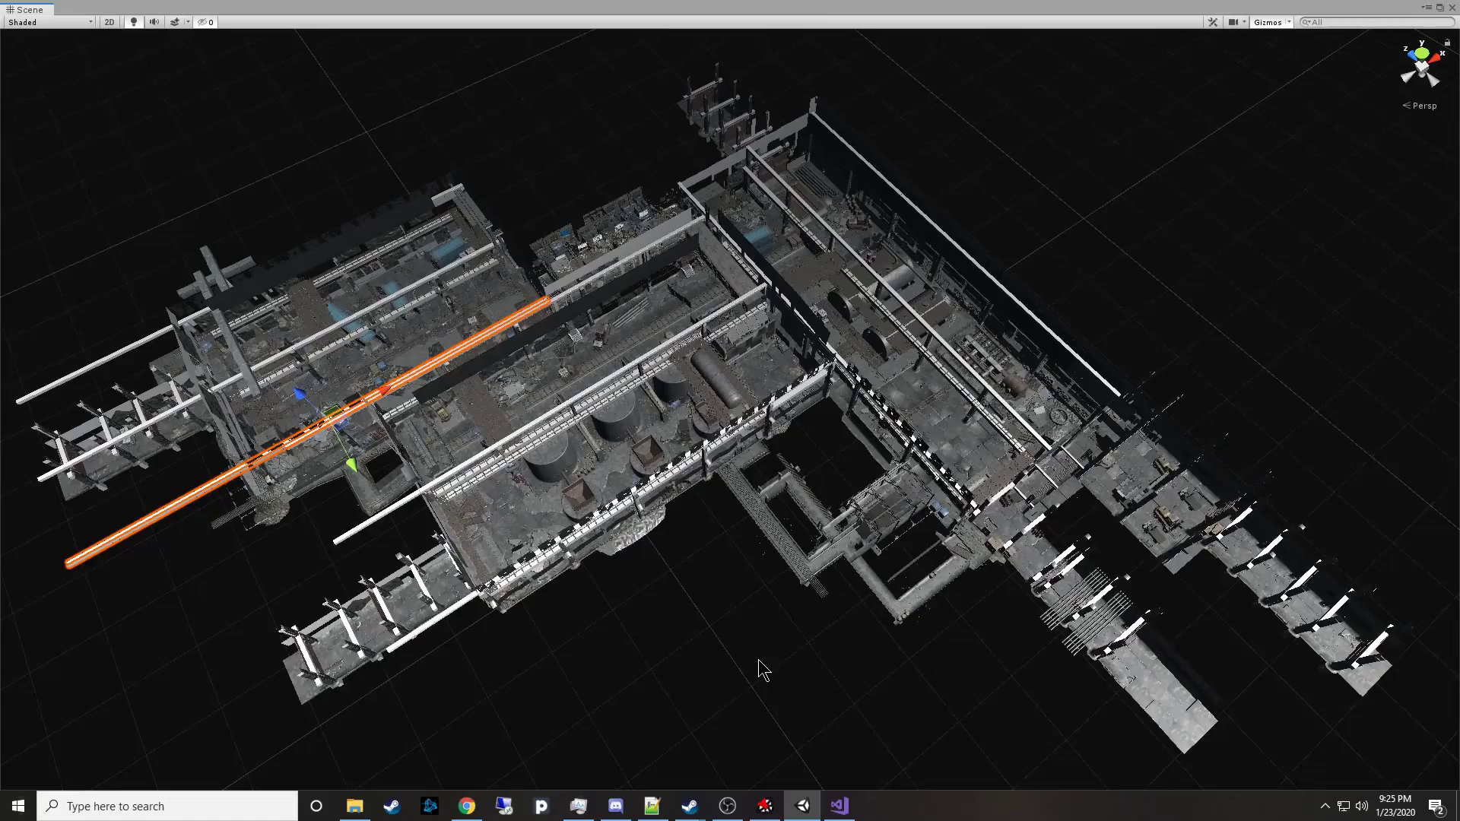
pyautogui.moveTo(811, 682); pyautogui.dragTo(840, 665, button='right')
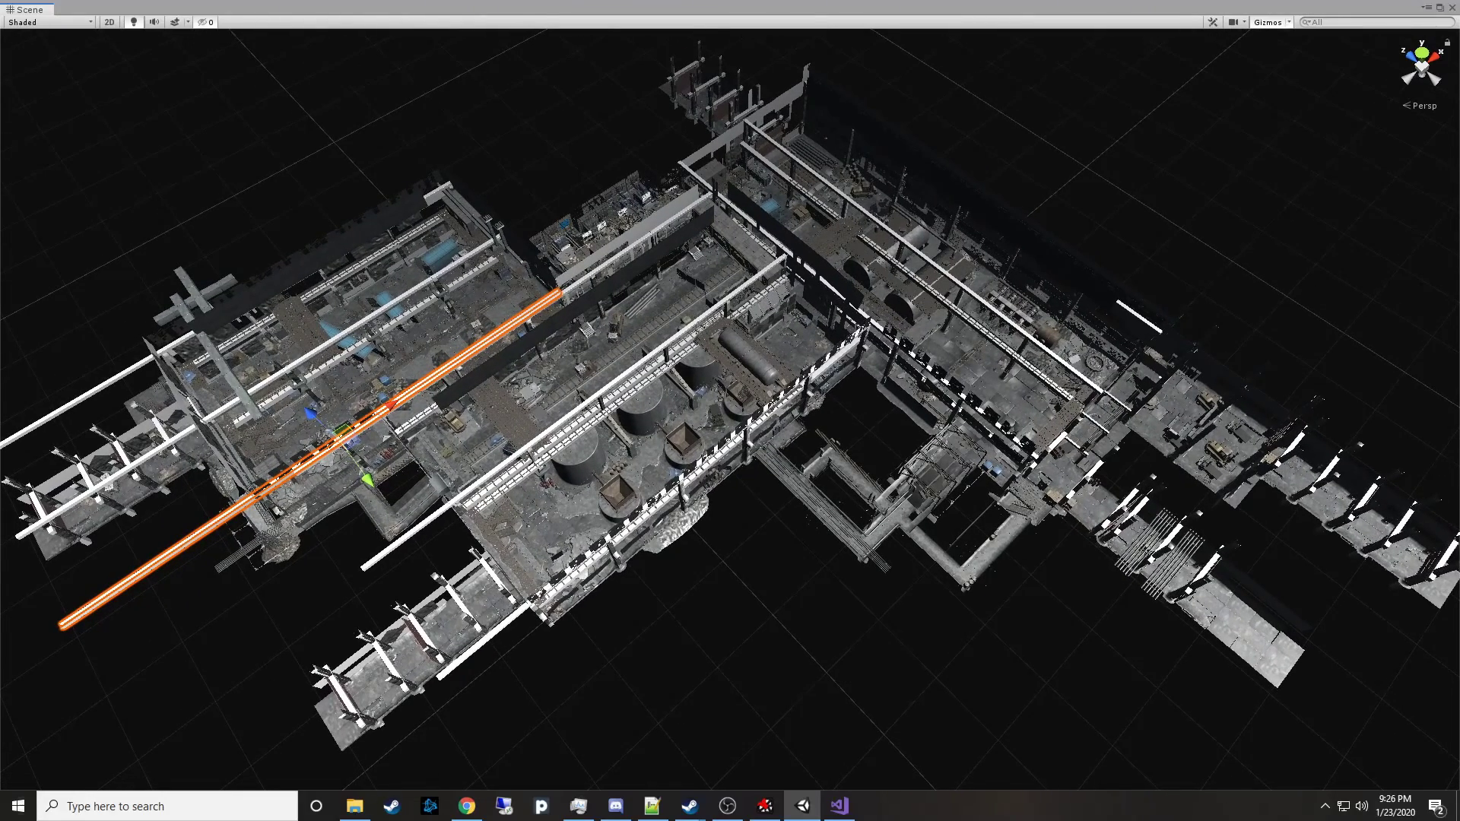